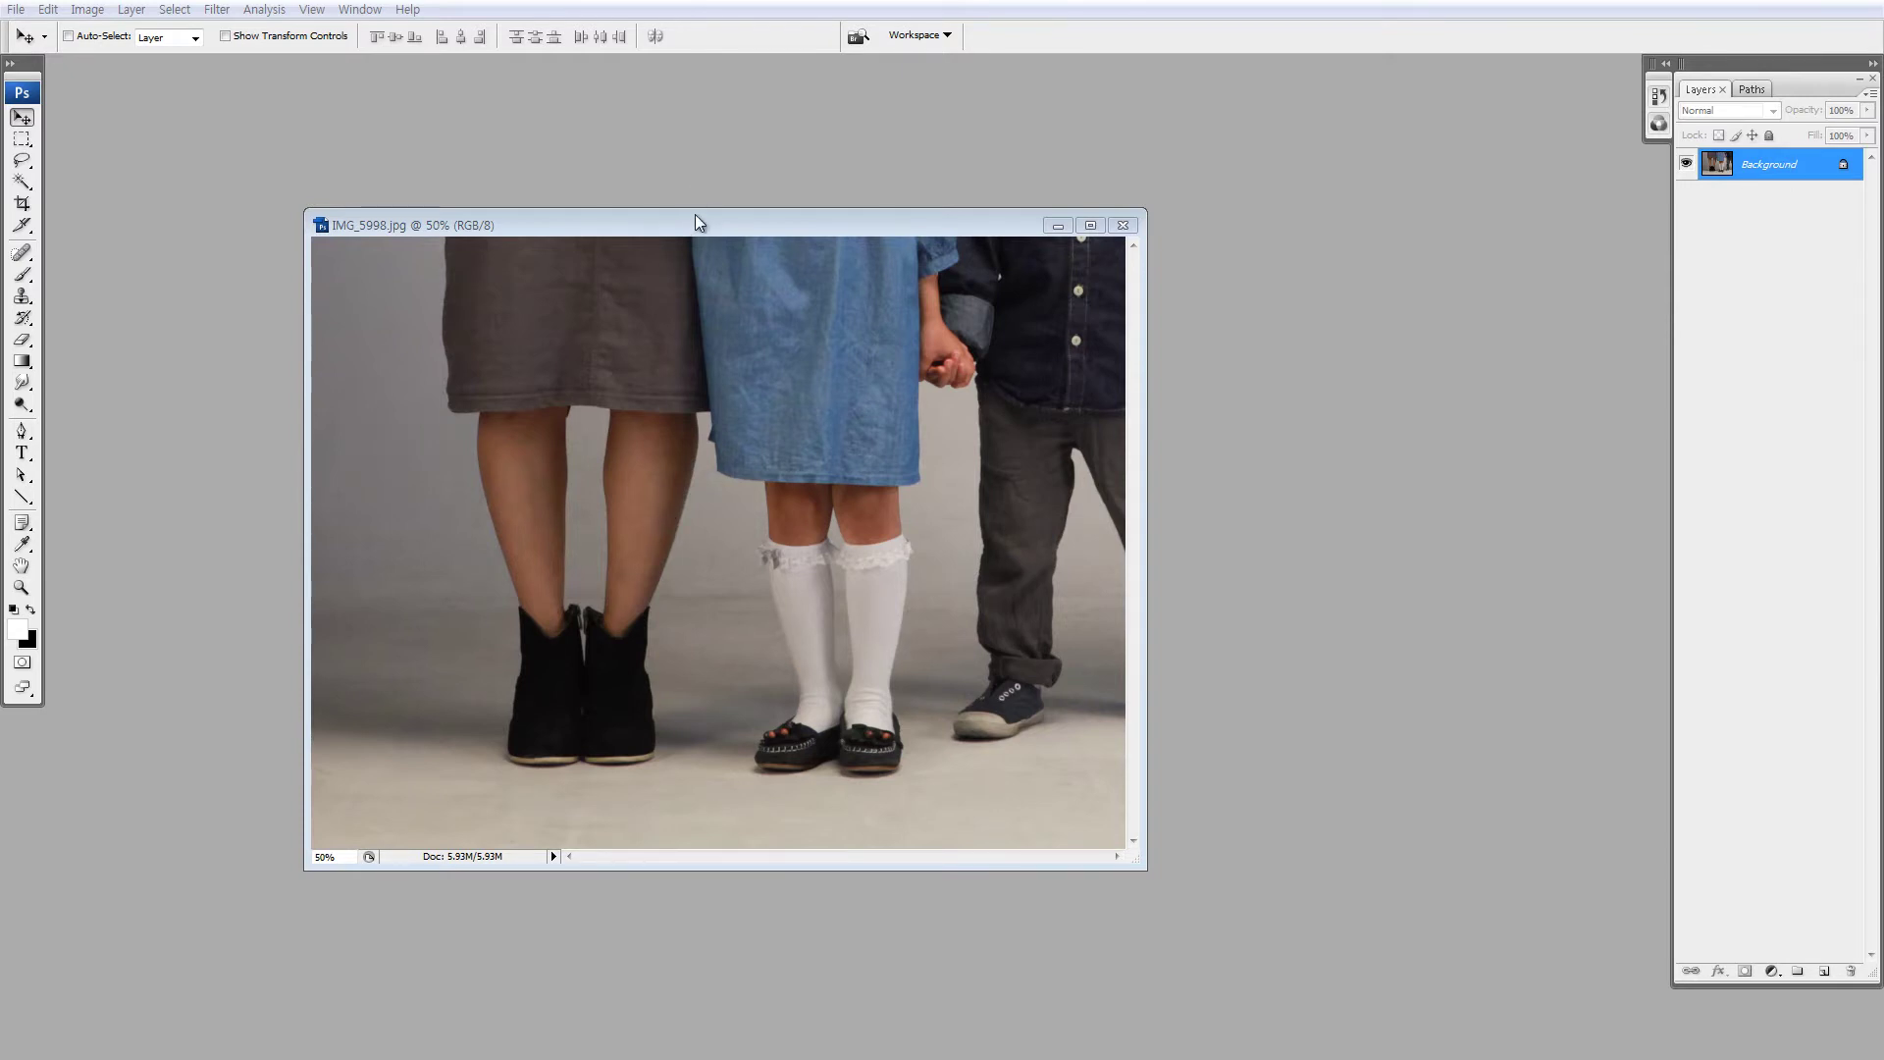
Step: Enlarge the photo window, zoom in to inspect the woman's legs, then fit the image
{"action": "left_click_drag", "start_coordinate": [692, 223], "coordinate": [571, 137]}
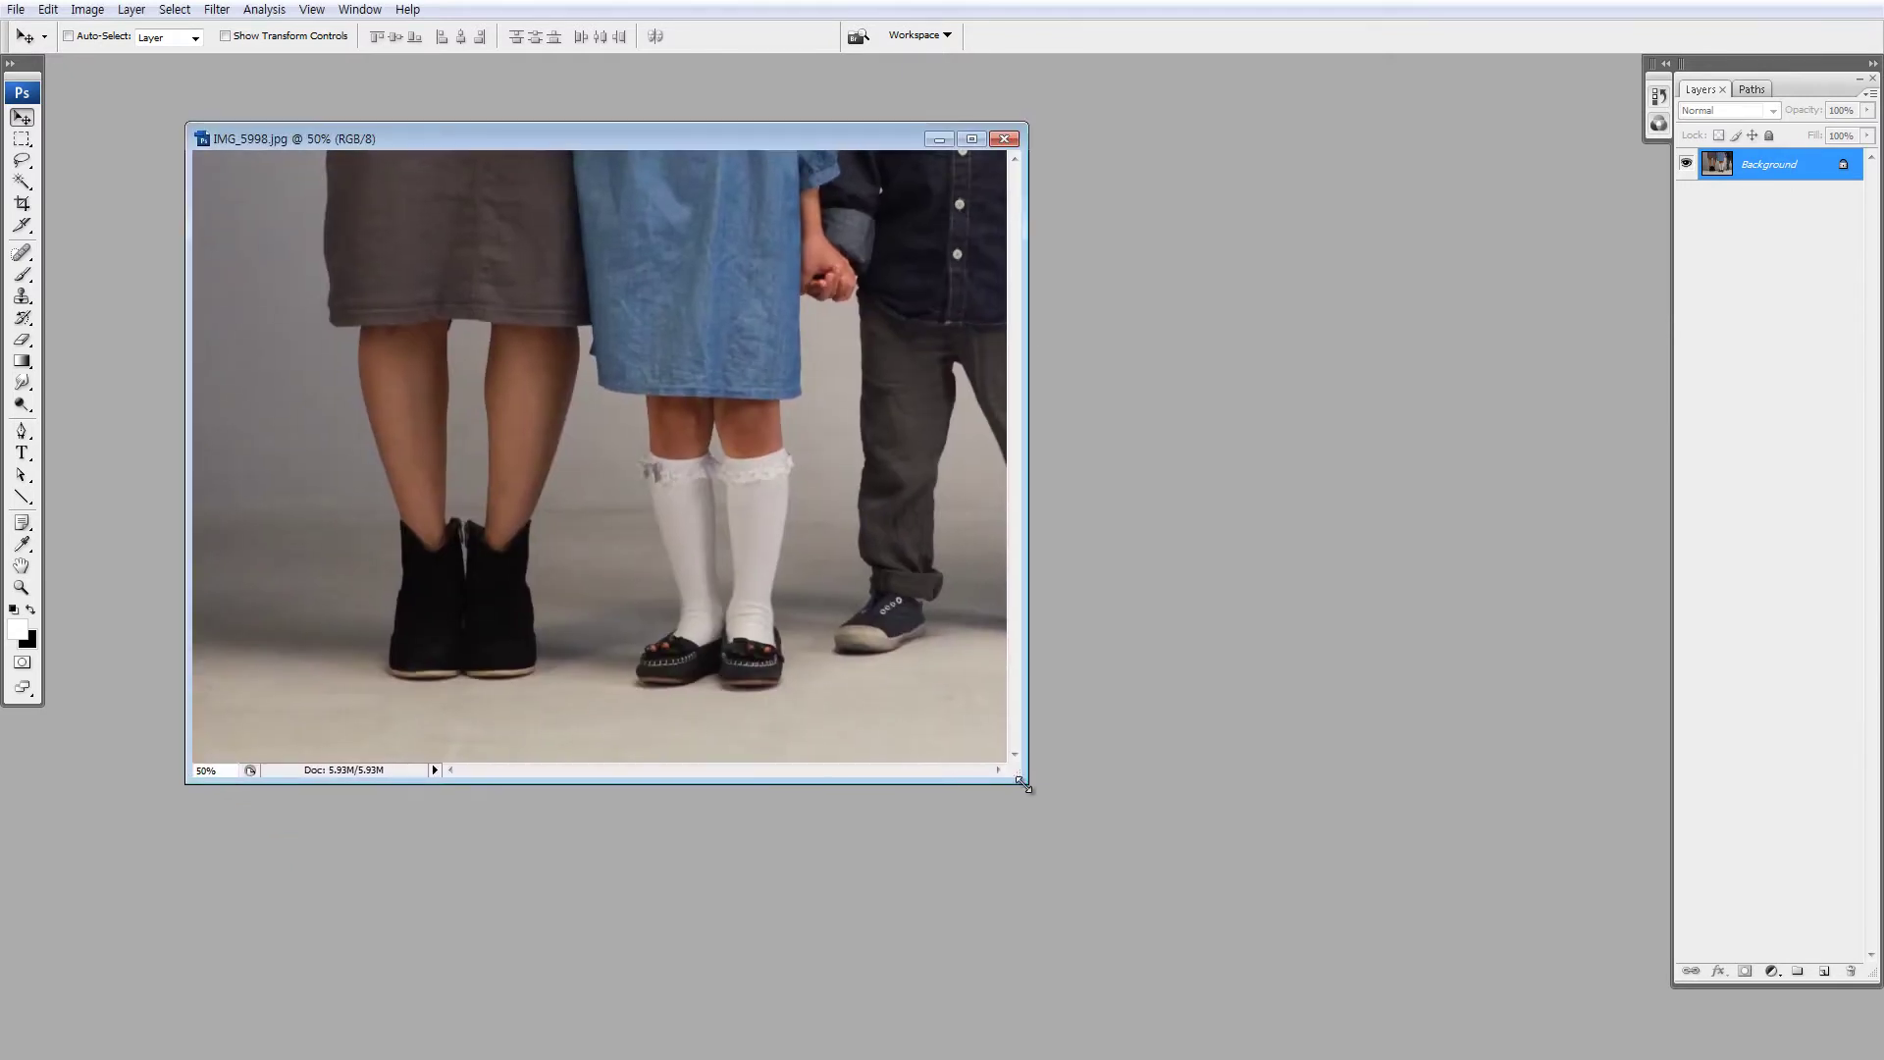
{"action": "left_click_drag", "start_coordinate": [1024, 783], "coordinate": [1346, 928]}
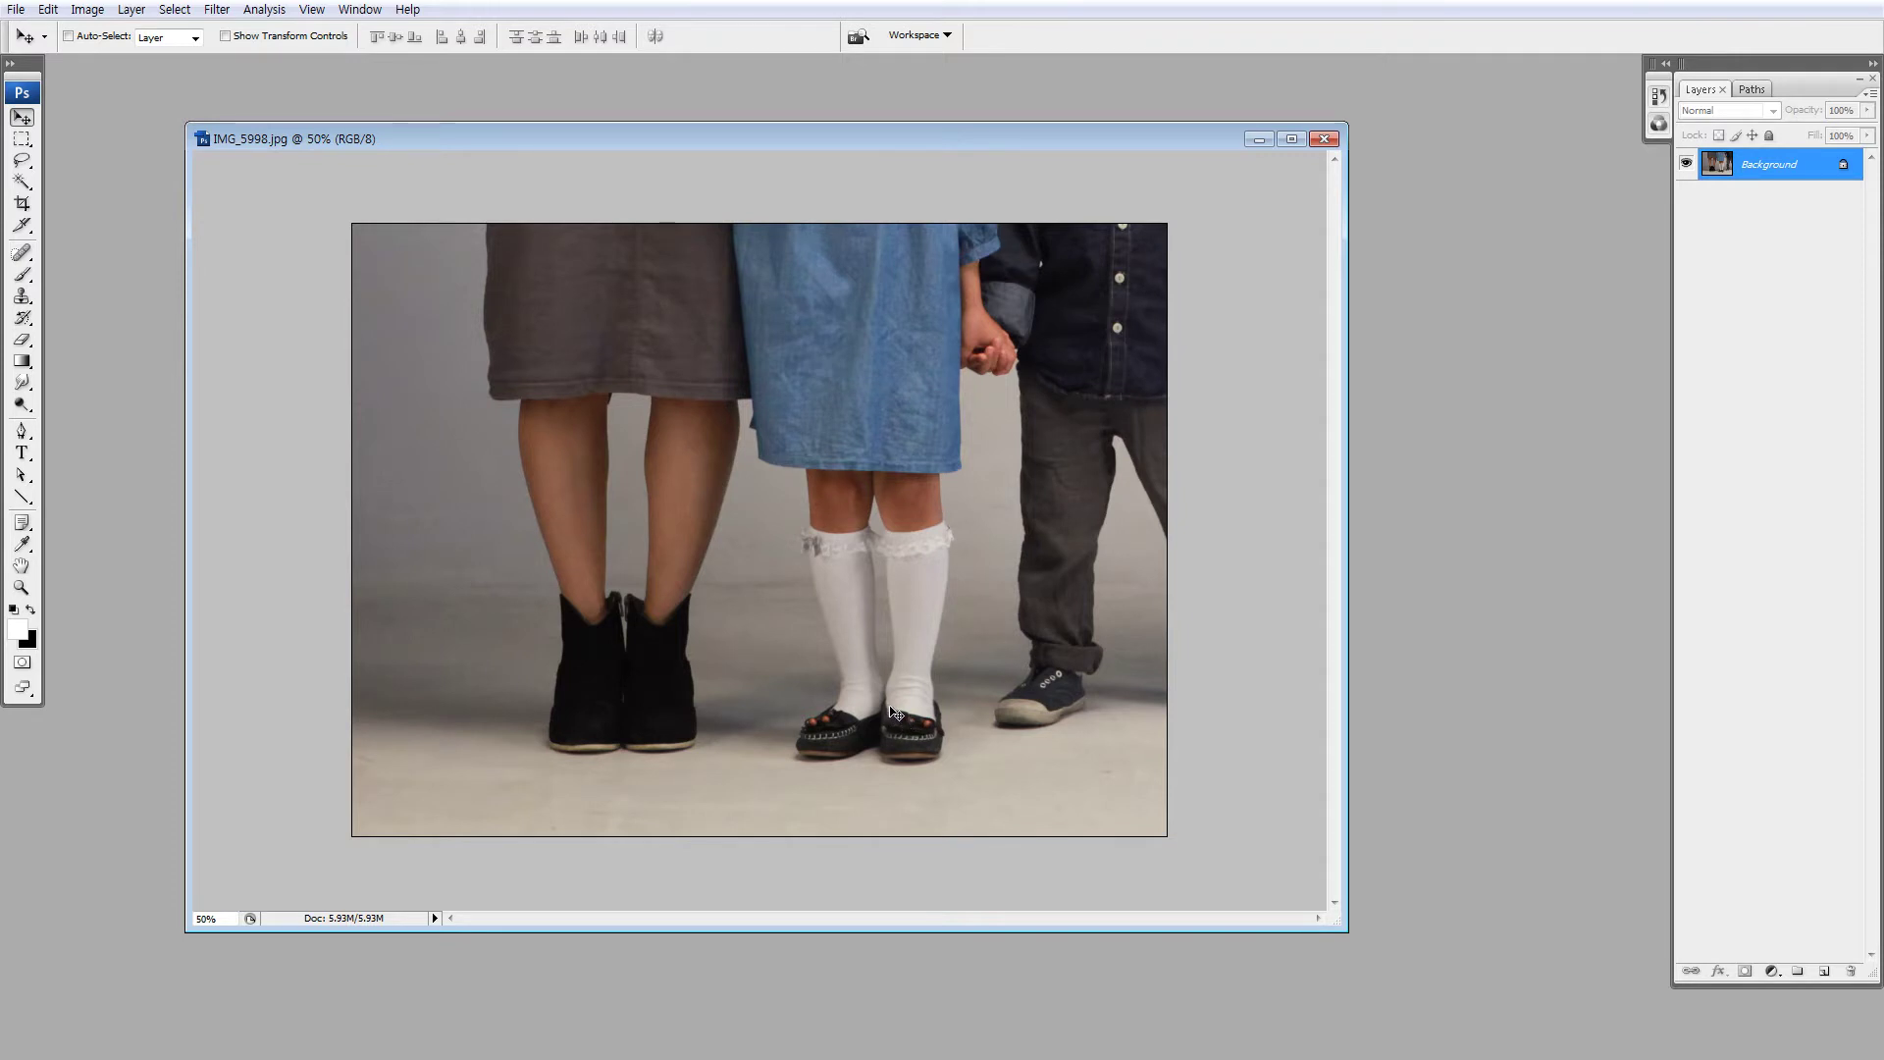
{"action": "key", "text": "z"}
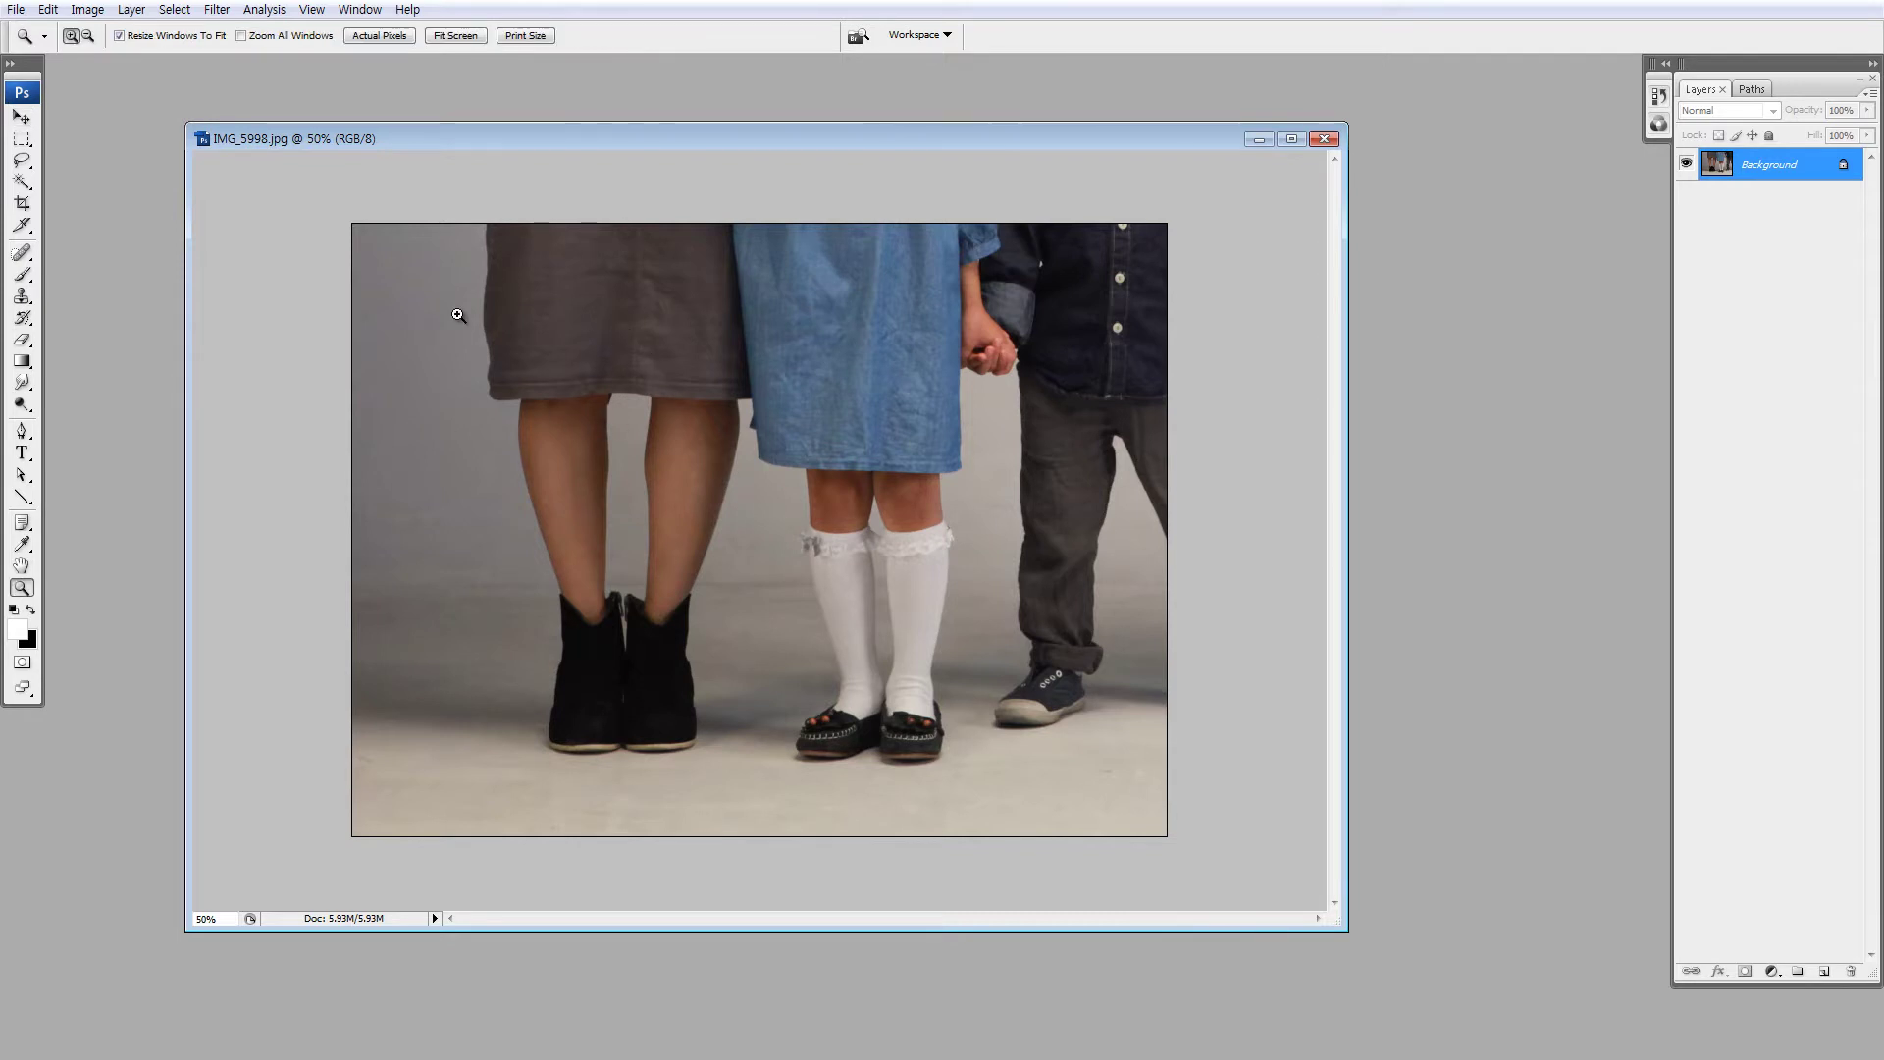
{"action": "left_click_drag", "start_coordinate": [983, 753], "coordinate": [982, 753]}
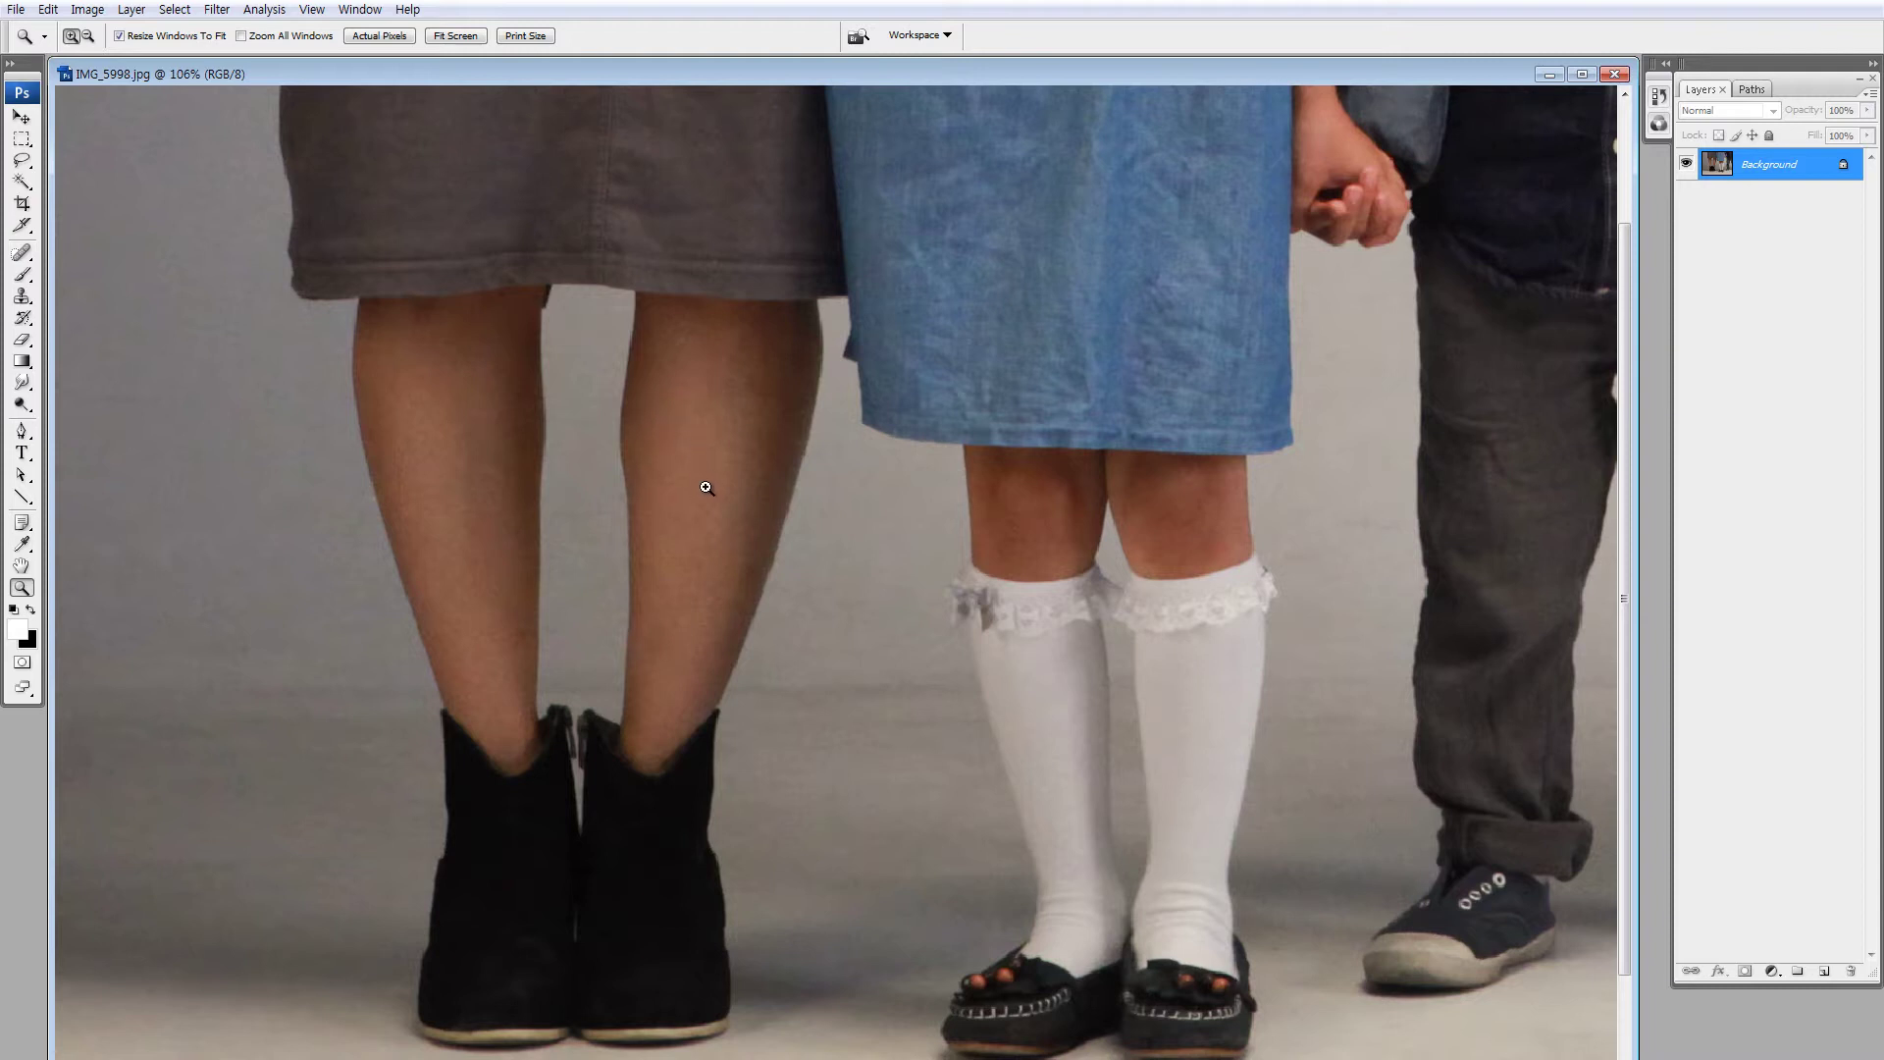
{"action": "key", "text": "ctrl+minus"}
{"action": "key", "text": "ctrl+minus"}
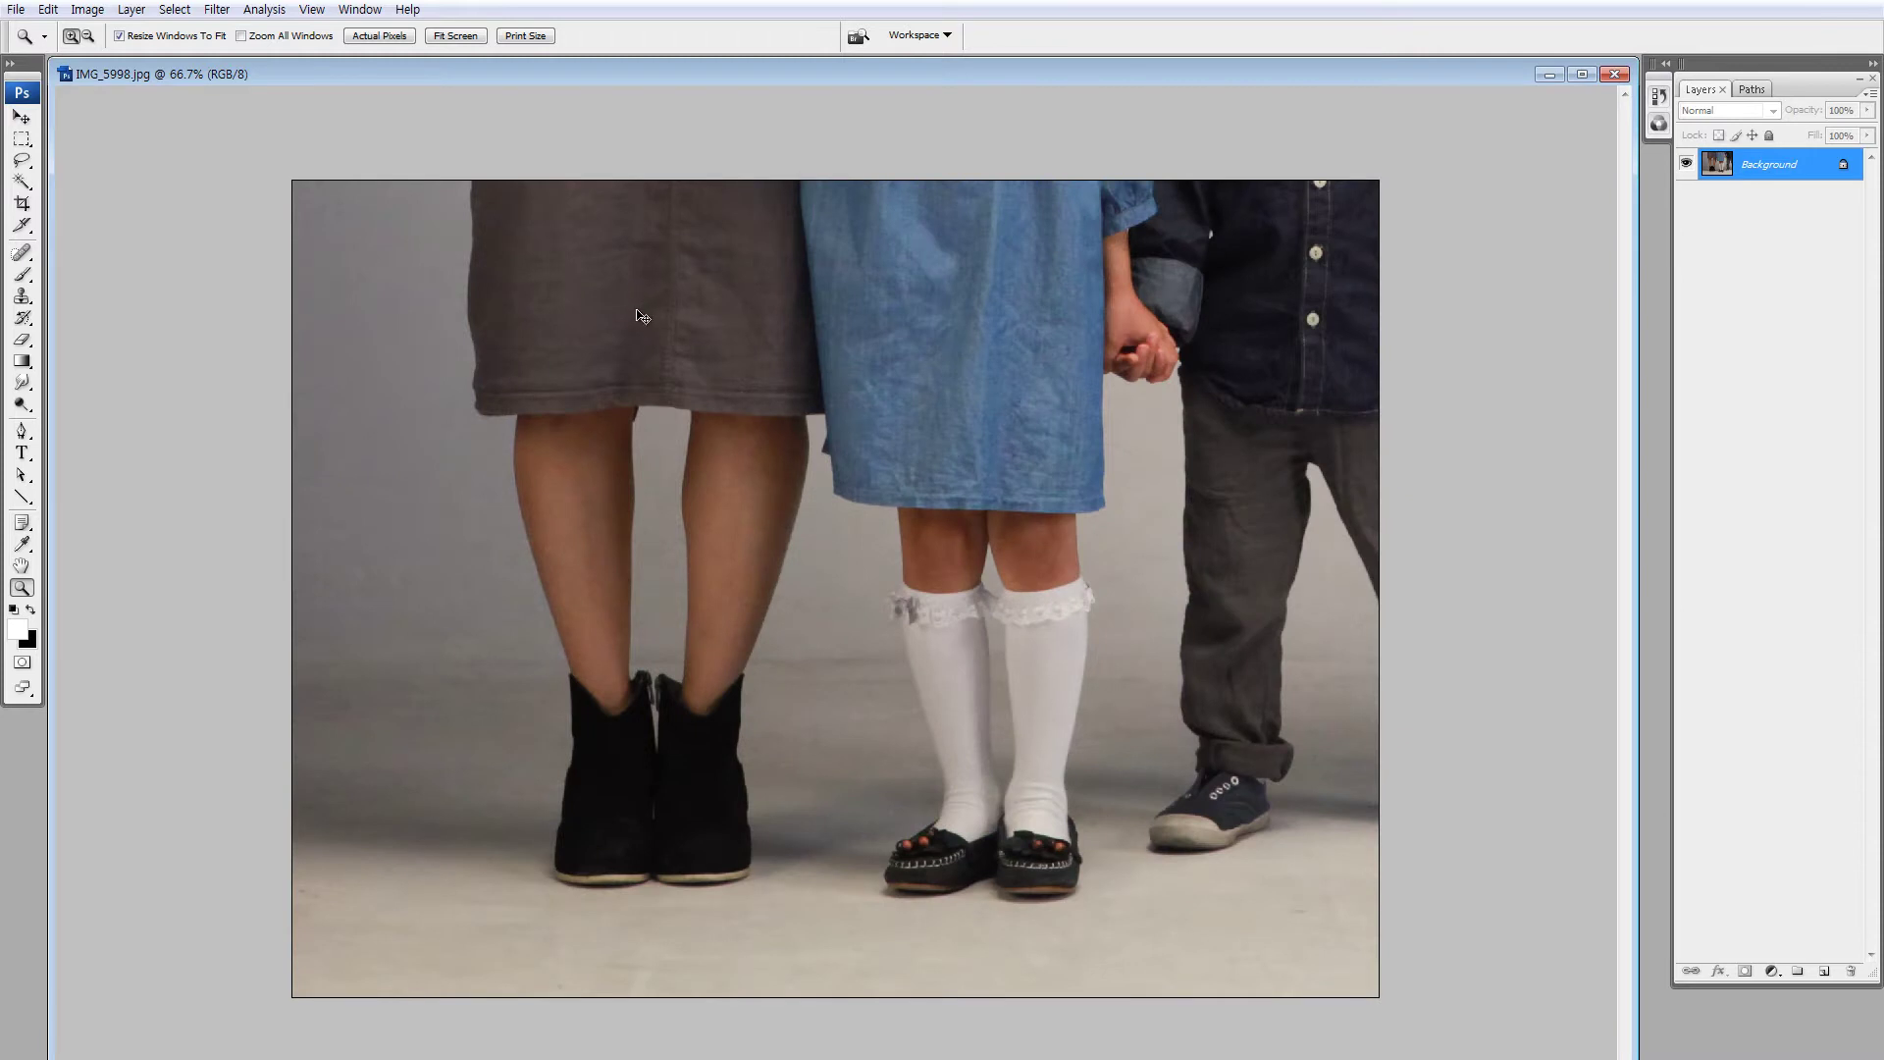
{"action": "key", "text": "v"}
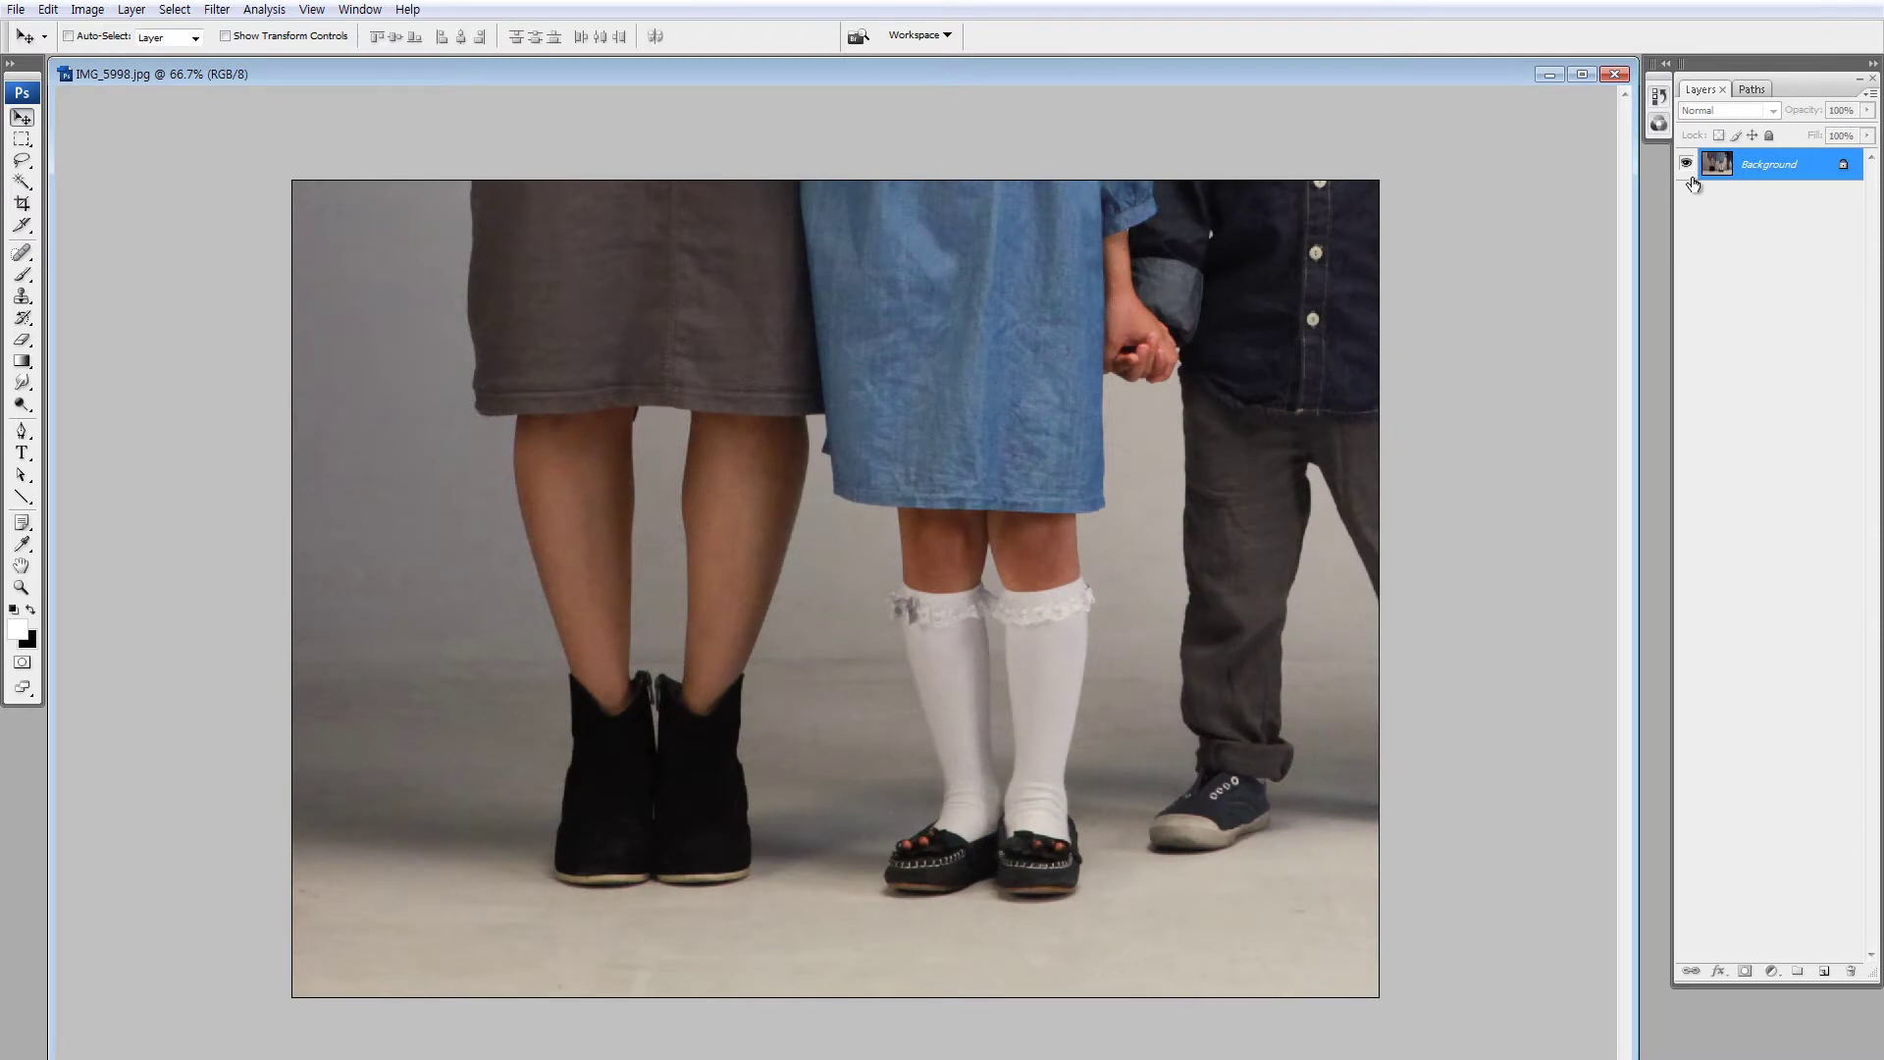
Step: Duplicate Background to Layer 1 and try a Forward Warp on the left calf in Liquify
{"action": "key", "text": "ctrl+j"}
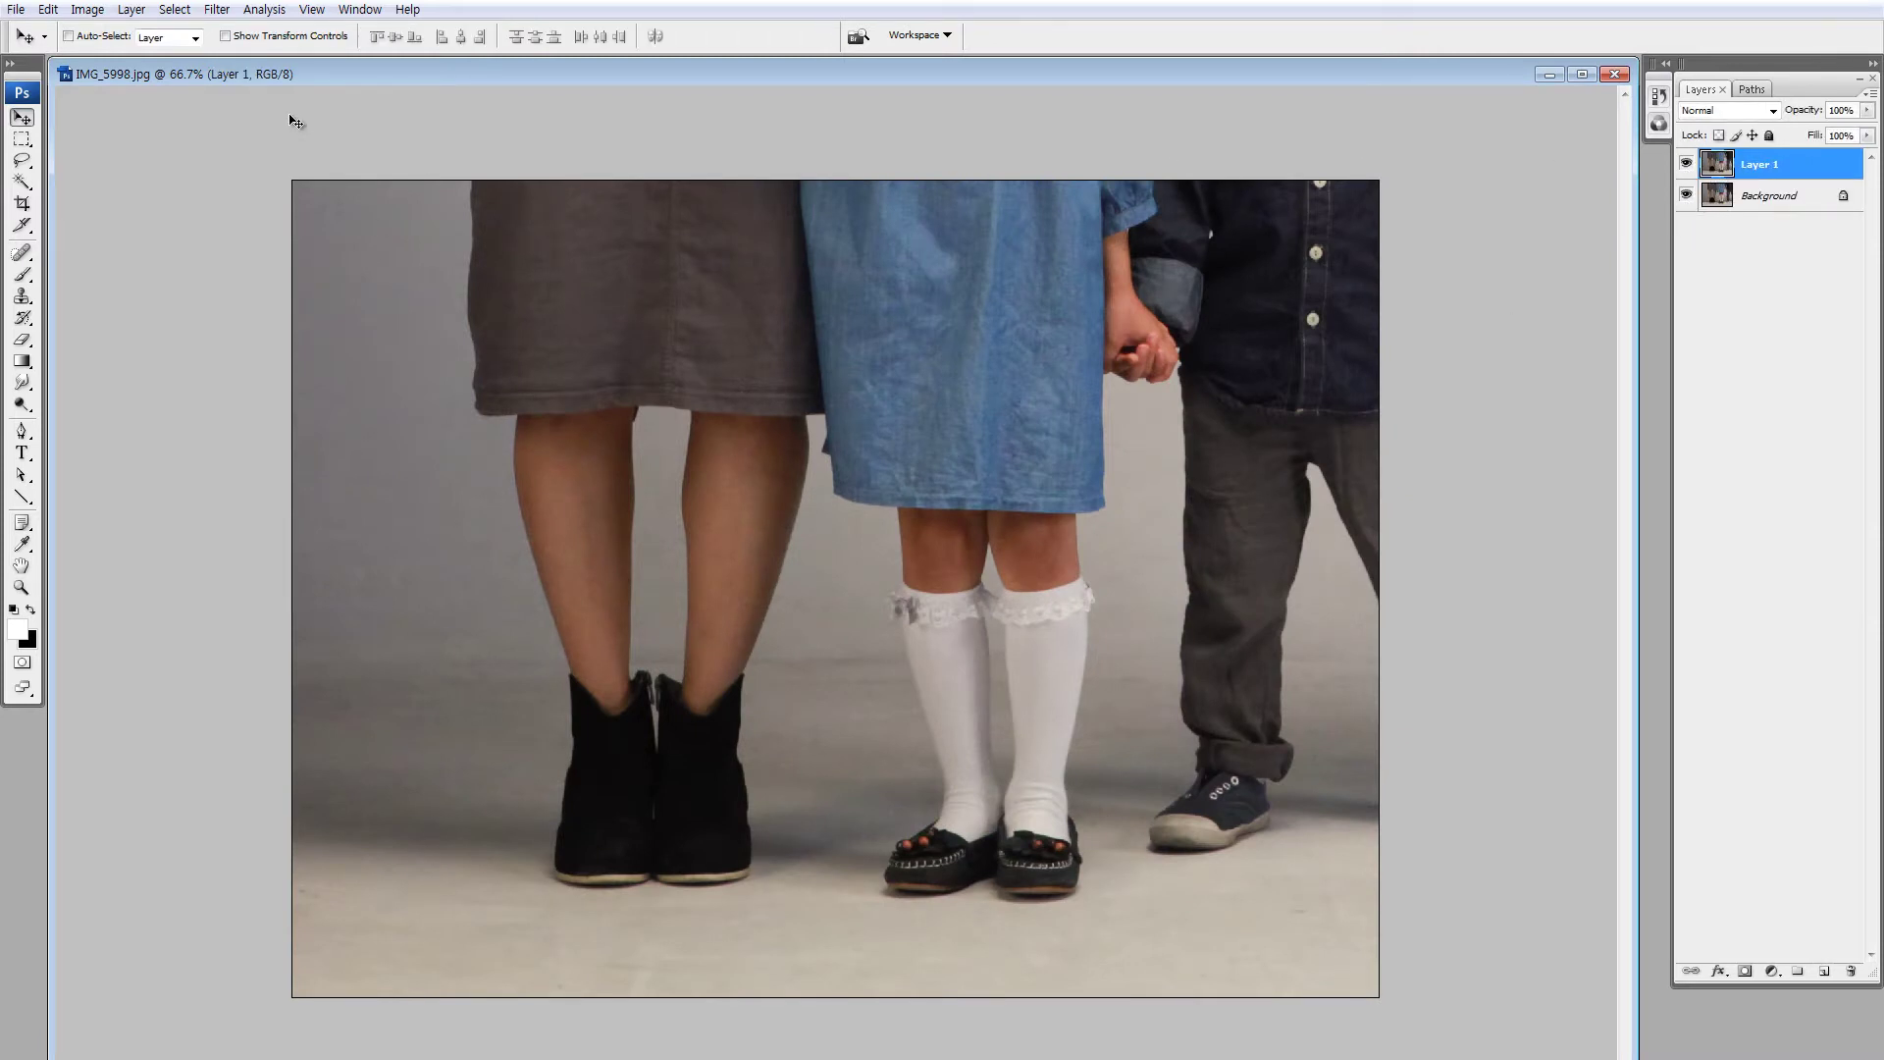
{"action": "left_click", "coordinate": [217, 10]}
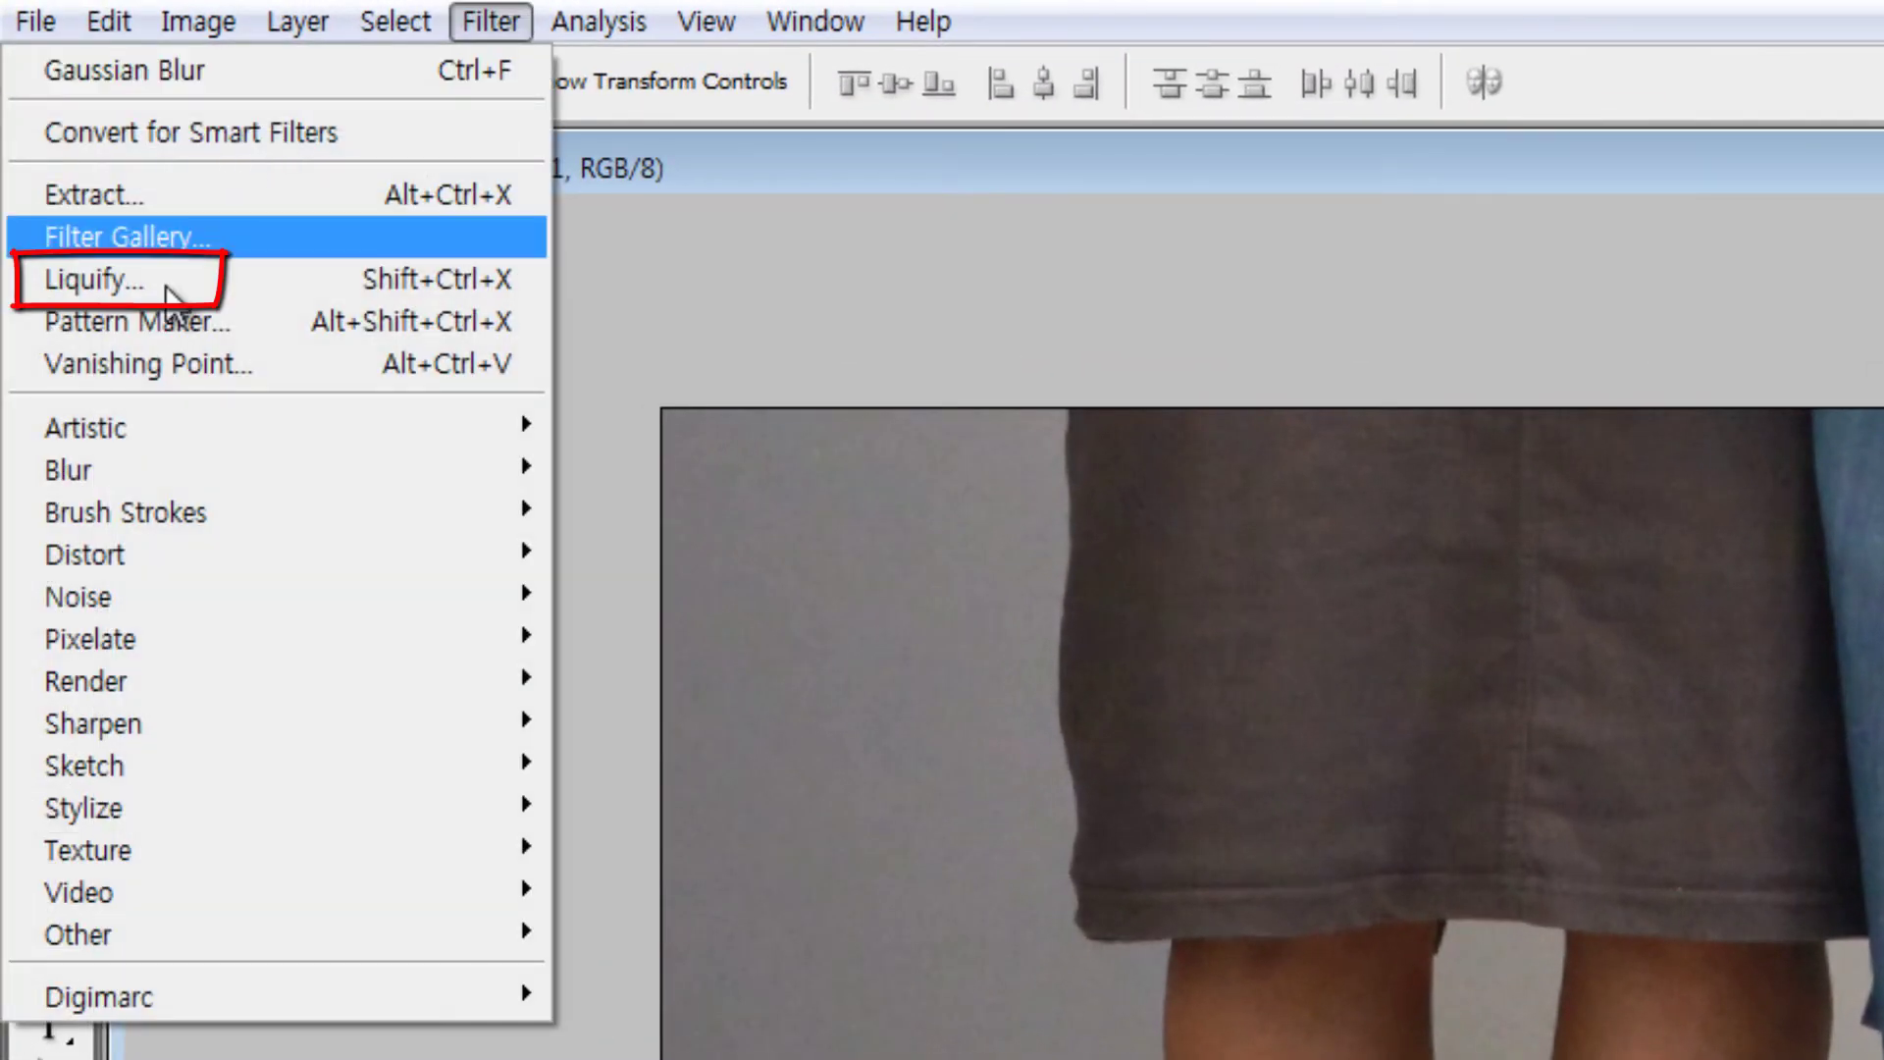
{"action": "left_click", "coordinate": [110, 281]}
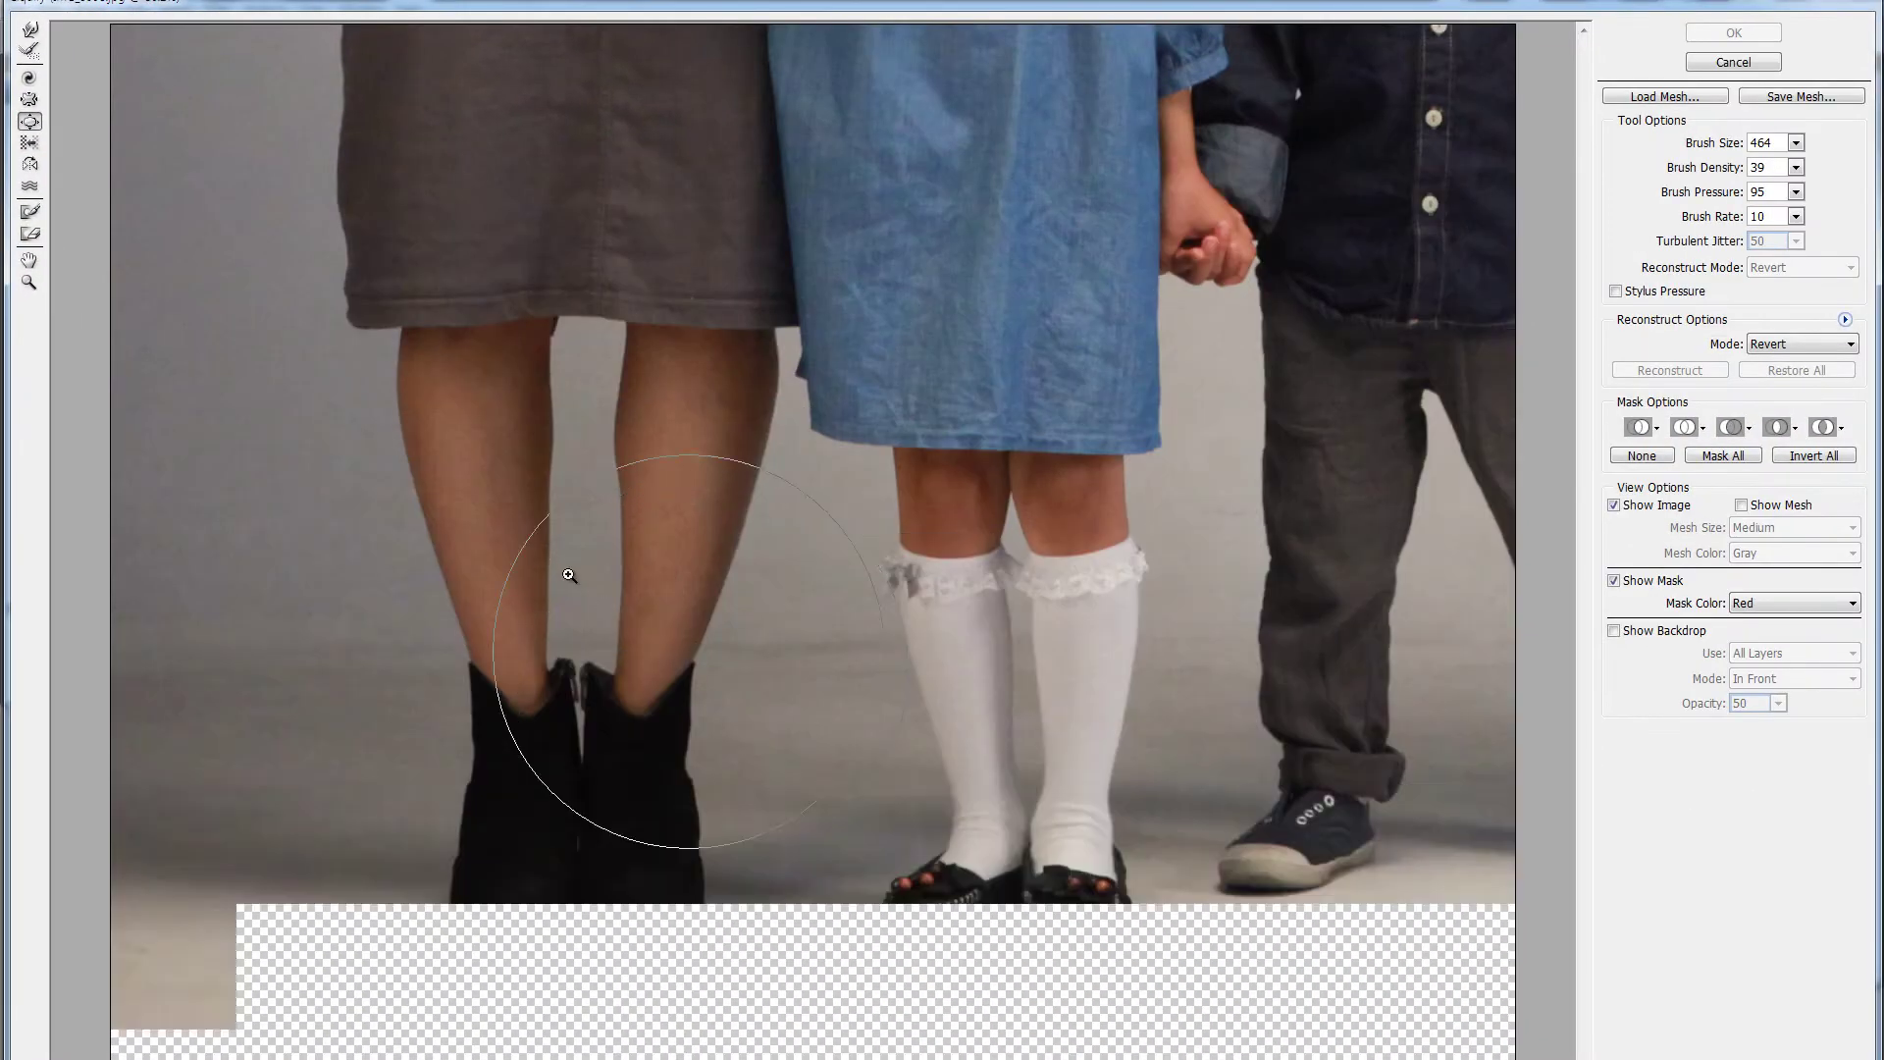
{"action": "key", "text": "ctrl+plus"}
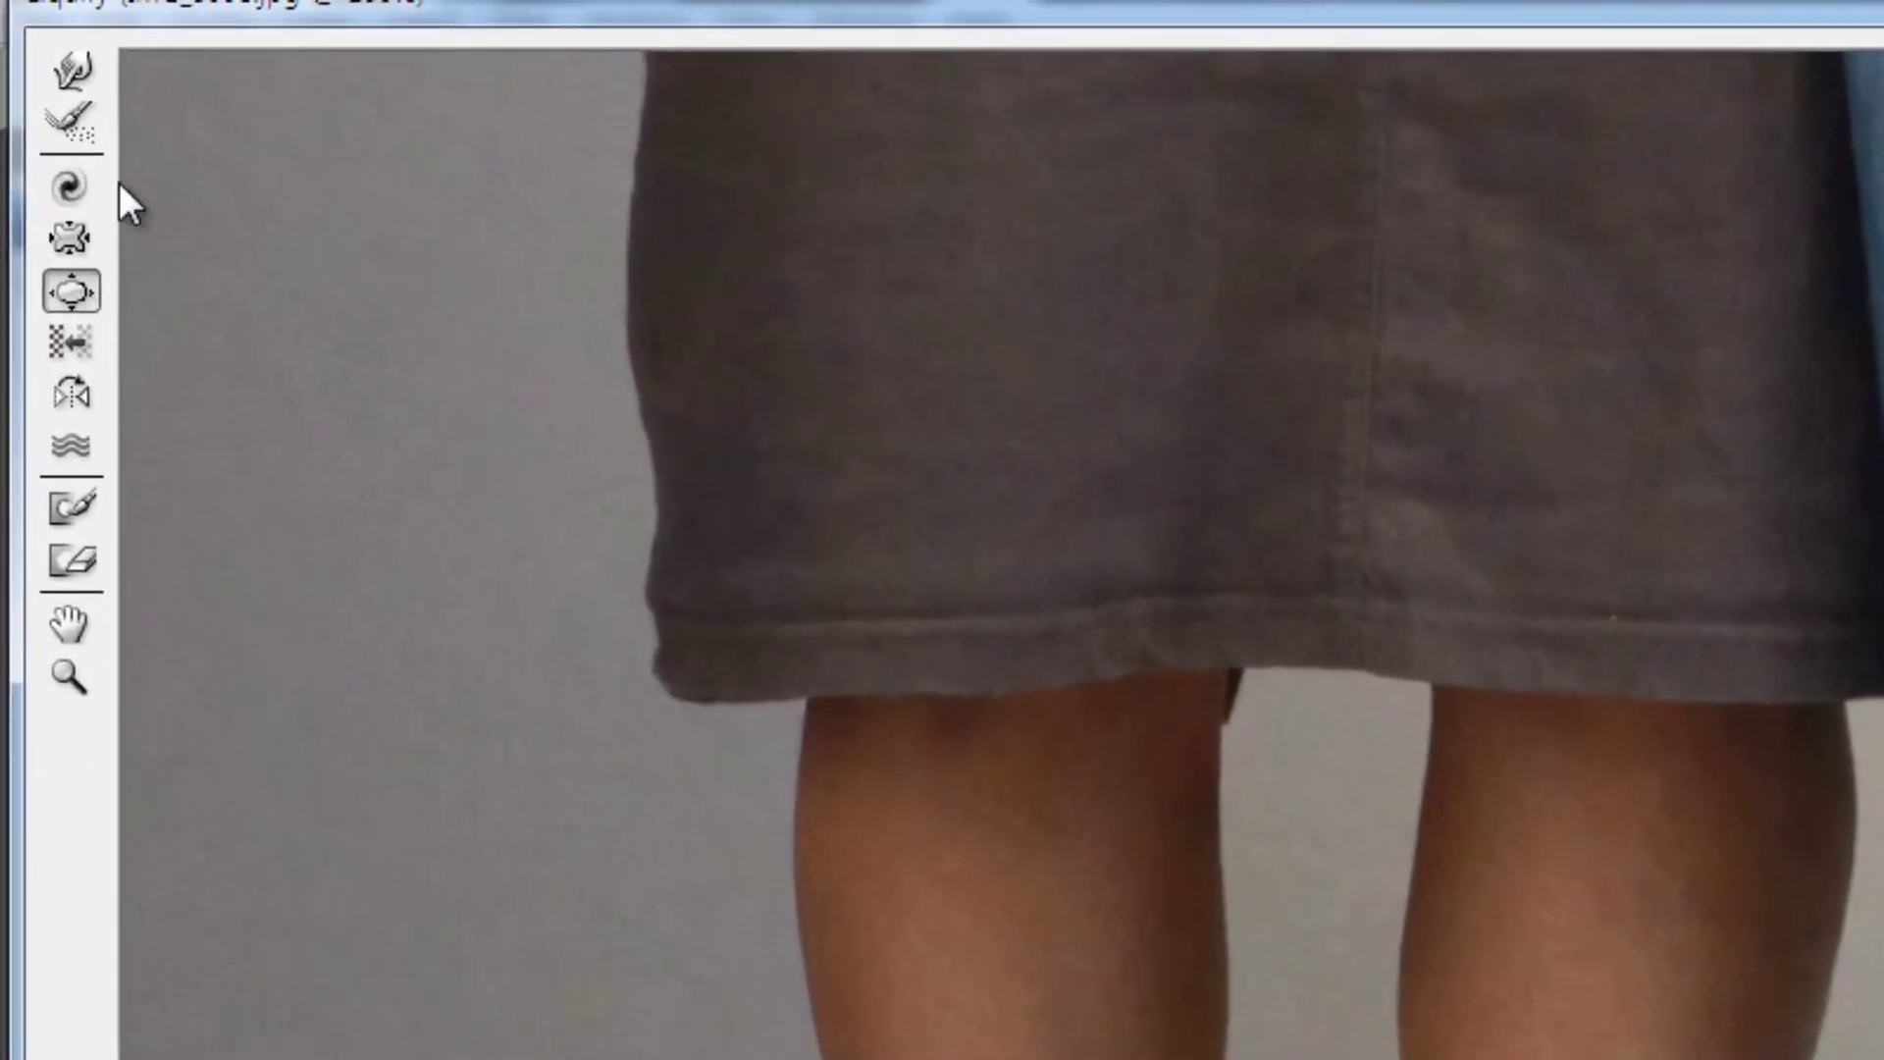
{"action": "key", "text": "w"}
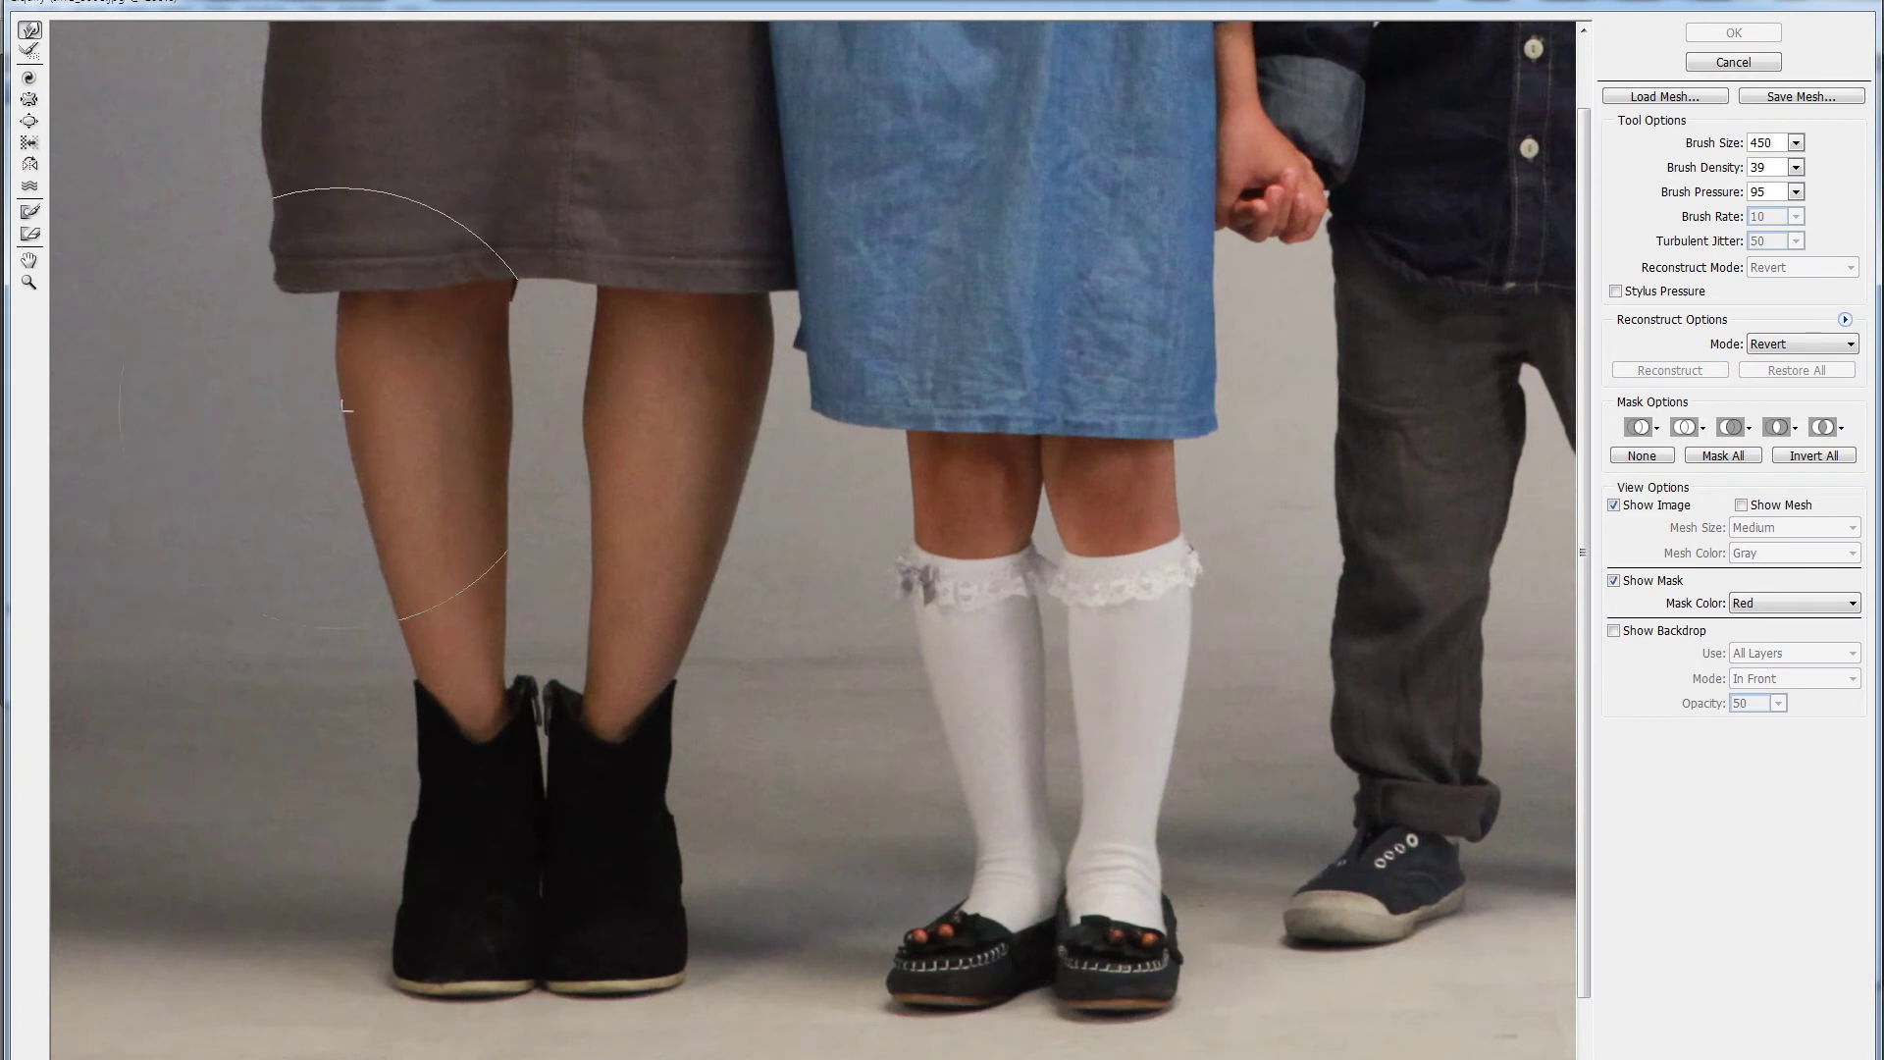
{"action": "key", "text": "bracketleft"}
{"action": "key", "text": "bracketleft"}
{"action": "key", "text": "bracketleft"}
{"action": "mouse_move", "coordinate": [245, 383]}
{"action": "left_mouse_down"}
{"action": "mouse_move", "coordinate": [310, 385]}
{"action": "mouse_move", "coordinate": [355, 355]}
{"action": "mouse_move", "coordinate": [379, 422]}
{"action": "left_mouse_up"}
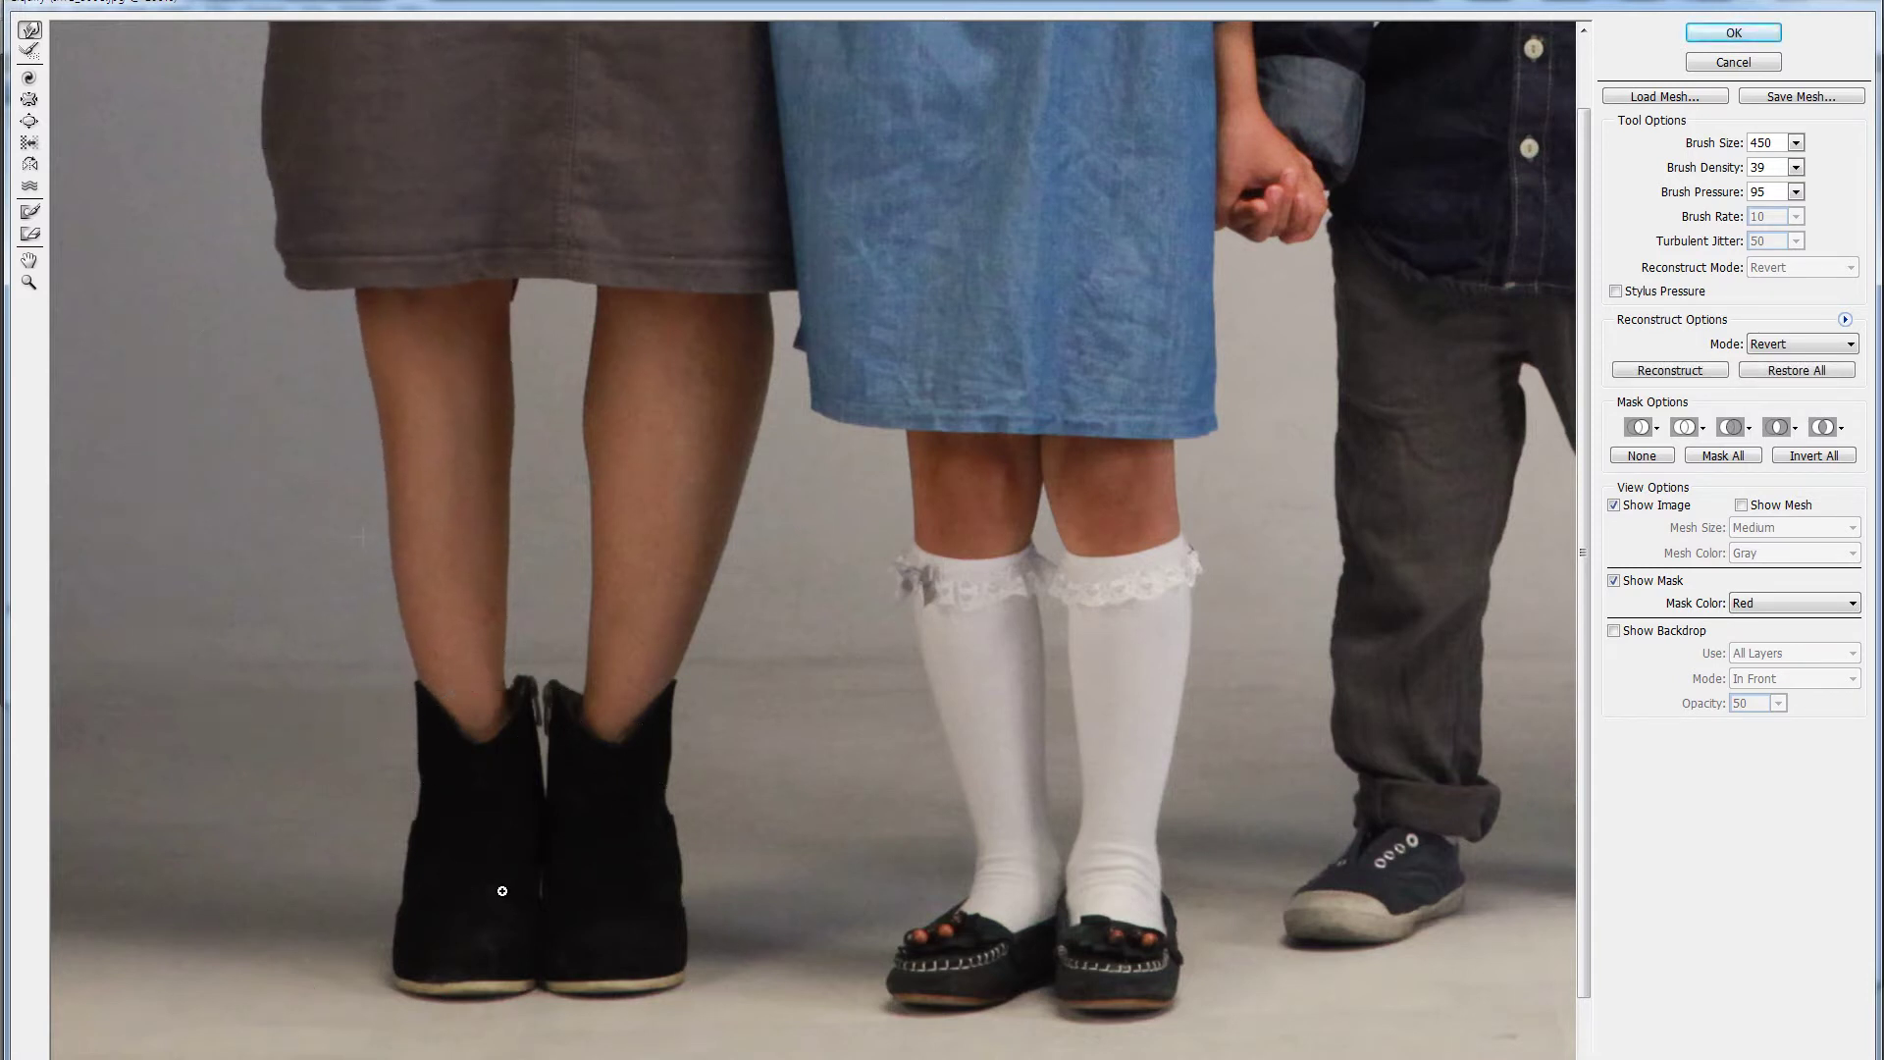
Step: Revert the trial warps, retry small calf-edge strokes with a smaller brush, and leave Liquify
{"action": "key", "text": "alt"}
{"action": "key", "text": "ctrl+alt+z"}
{"action": "key", "text": "ctrl+alt+z"}
{"action": "key", "text": "ctrl+alt+z"}
{"action": "key", "text": "ctrl+alt+z"}
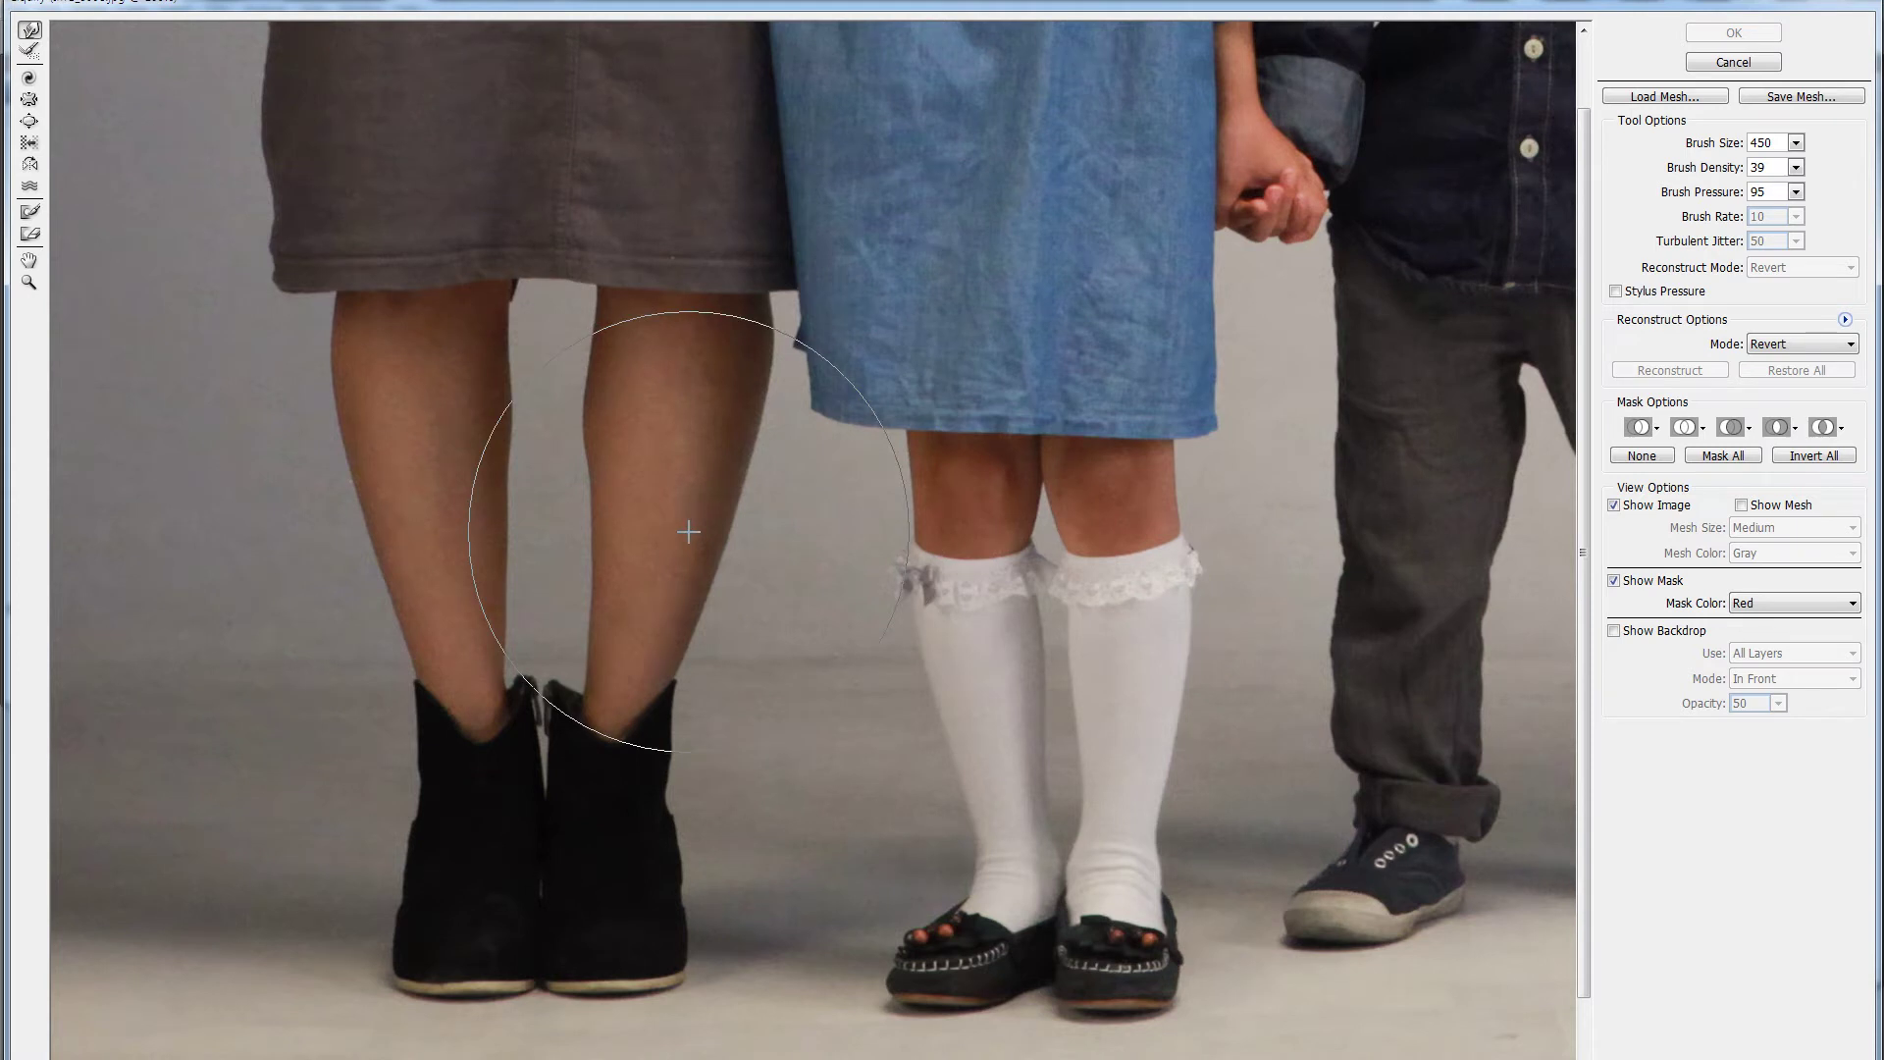
{"action": "key", "text": "bracketleft"}
{"action": "key", "text": "bracketleft"}
{"action": "key", "text": "bracketleft"}
{"action": "key", "text": "bracketleft"}
{"action": "key", "text": "bracketleft"}
{"action": "key", "text": "bracketleft"}
{"action": "key", "text": "bracketleft"}
{"action": "key", "text": "bracketleft"}
{"action": "left_click_drag", "start_coordinate": [502, 457], "coordinate": [518, 454]}
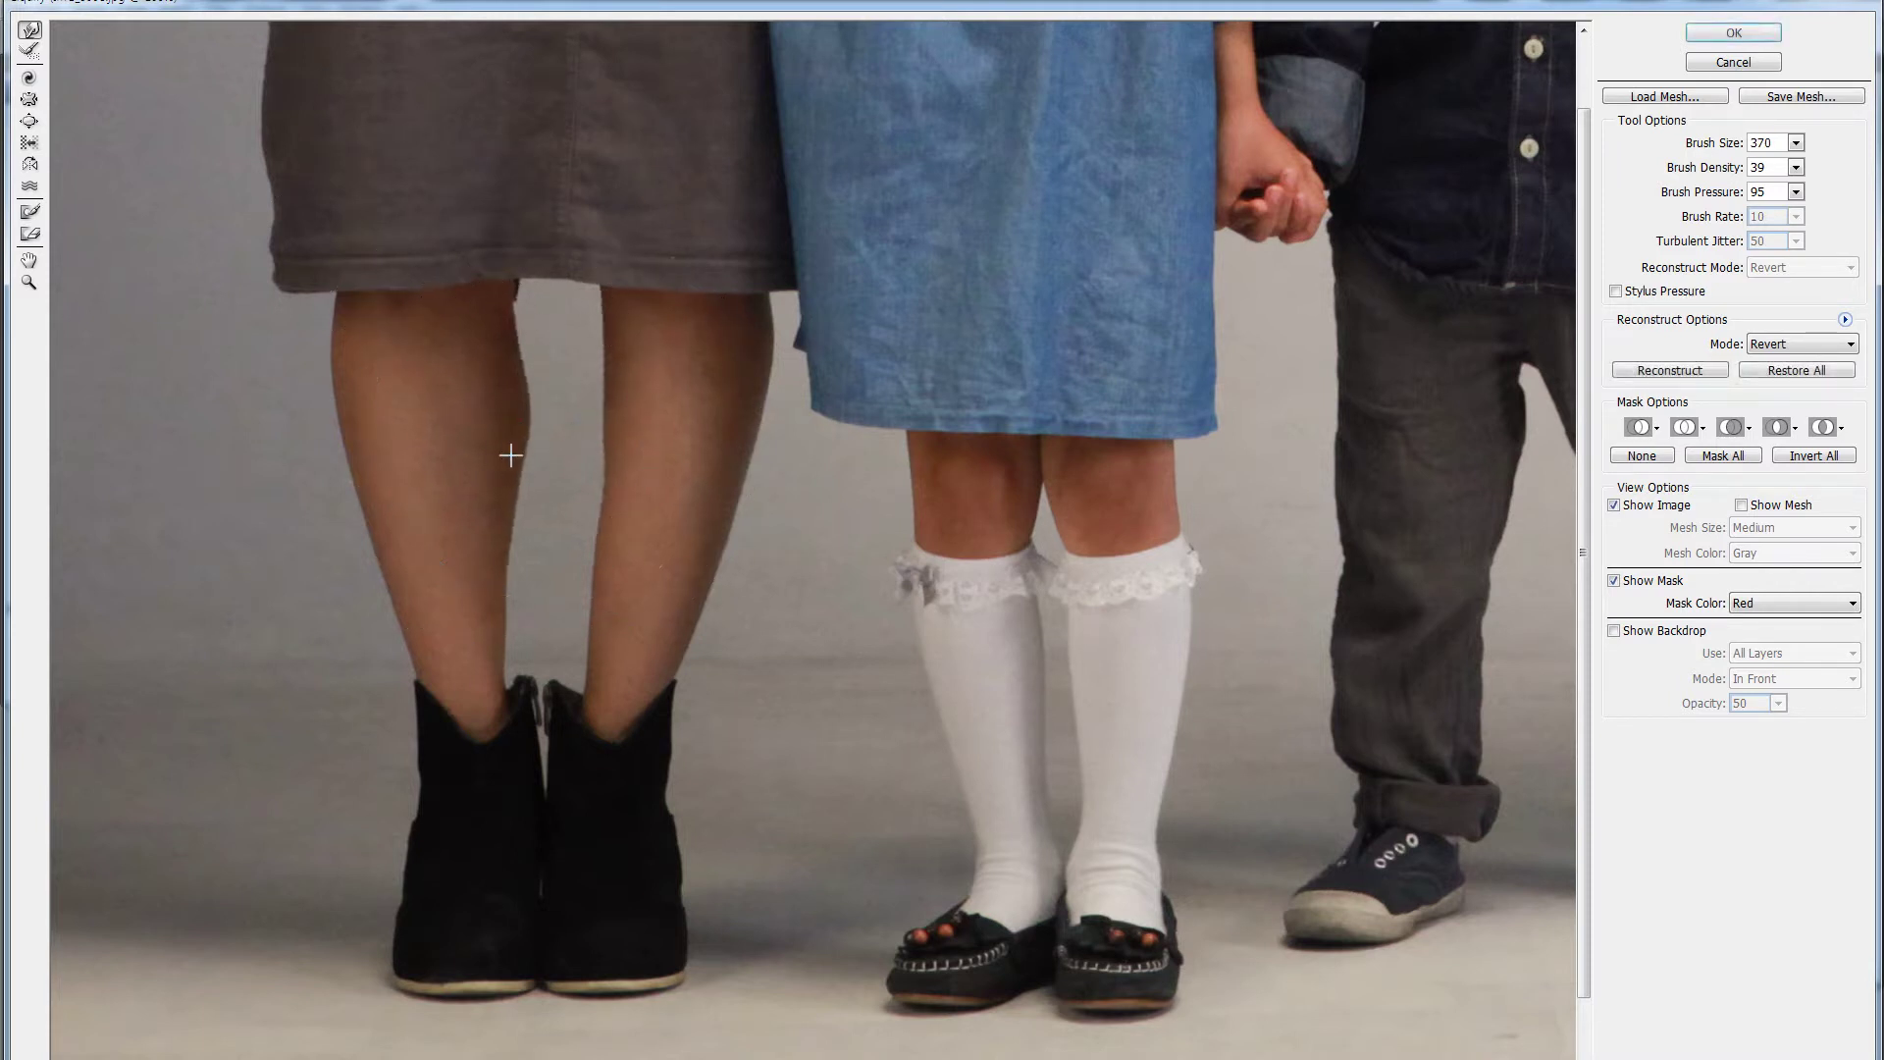
{"action": "key", "text": "ctrl+z"}
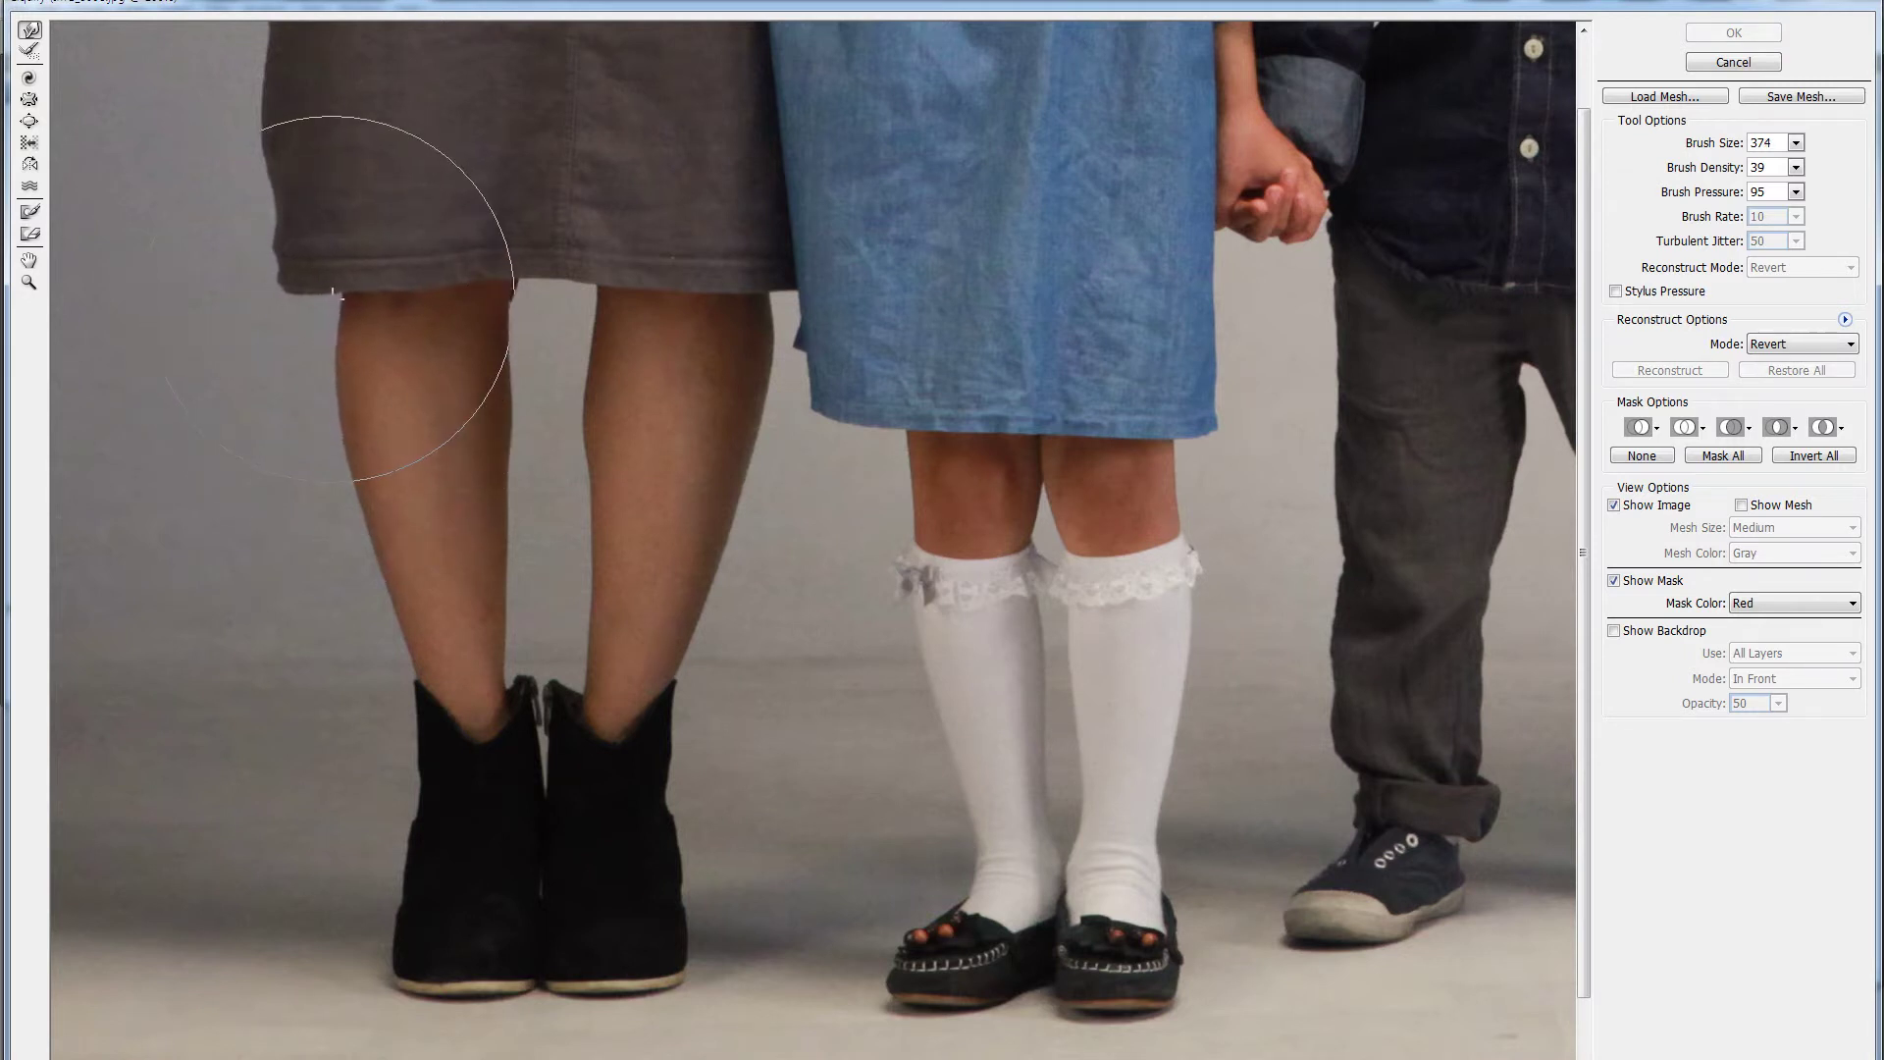
{"action": "left_click_drag", "start_coordinate": [332, 295], "coordinate": [345, 296]}
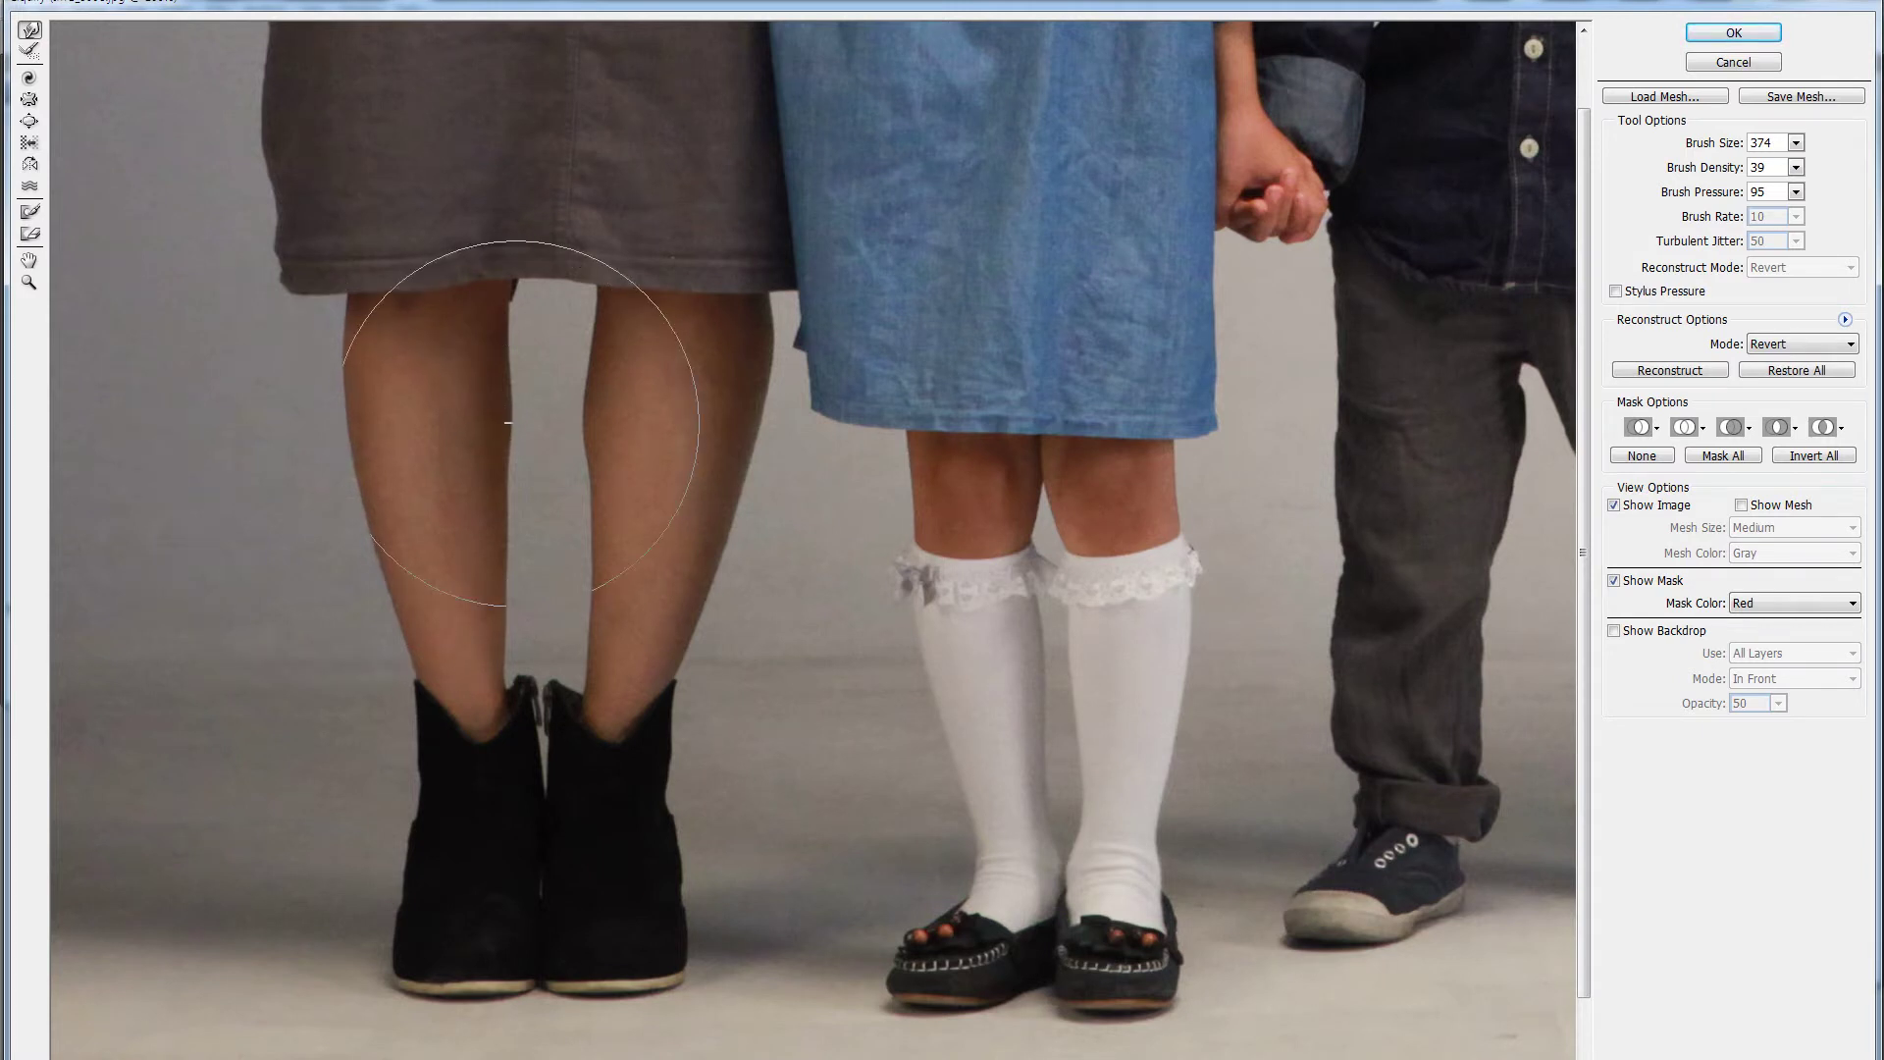
{"action": "key", "text": "bracketleft"}
{"action": "key", "text": "bracketleft"}
{"action": "key", "text": "bracketleft"}
{"action": "key", "text": "bracketleft"}
{"action": "key", "text": "bracketleft"}
{"action": "key", "text": "bracketleft"}
{"action": "key", "text": "bracketleft"}
{"action": "key", "text": "bracketleft"}
{"action": "key", "text": "bracketleft"}
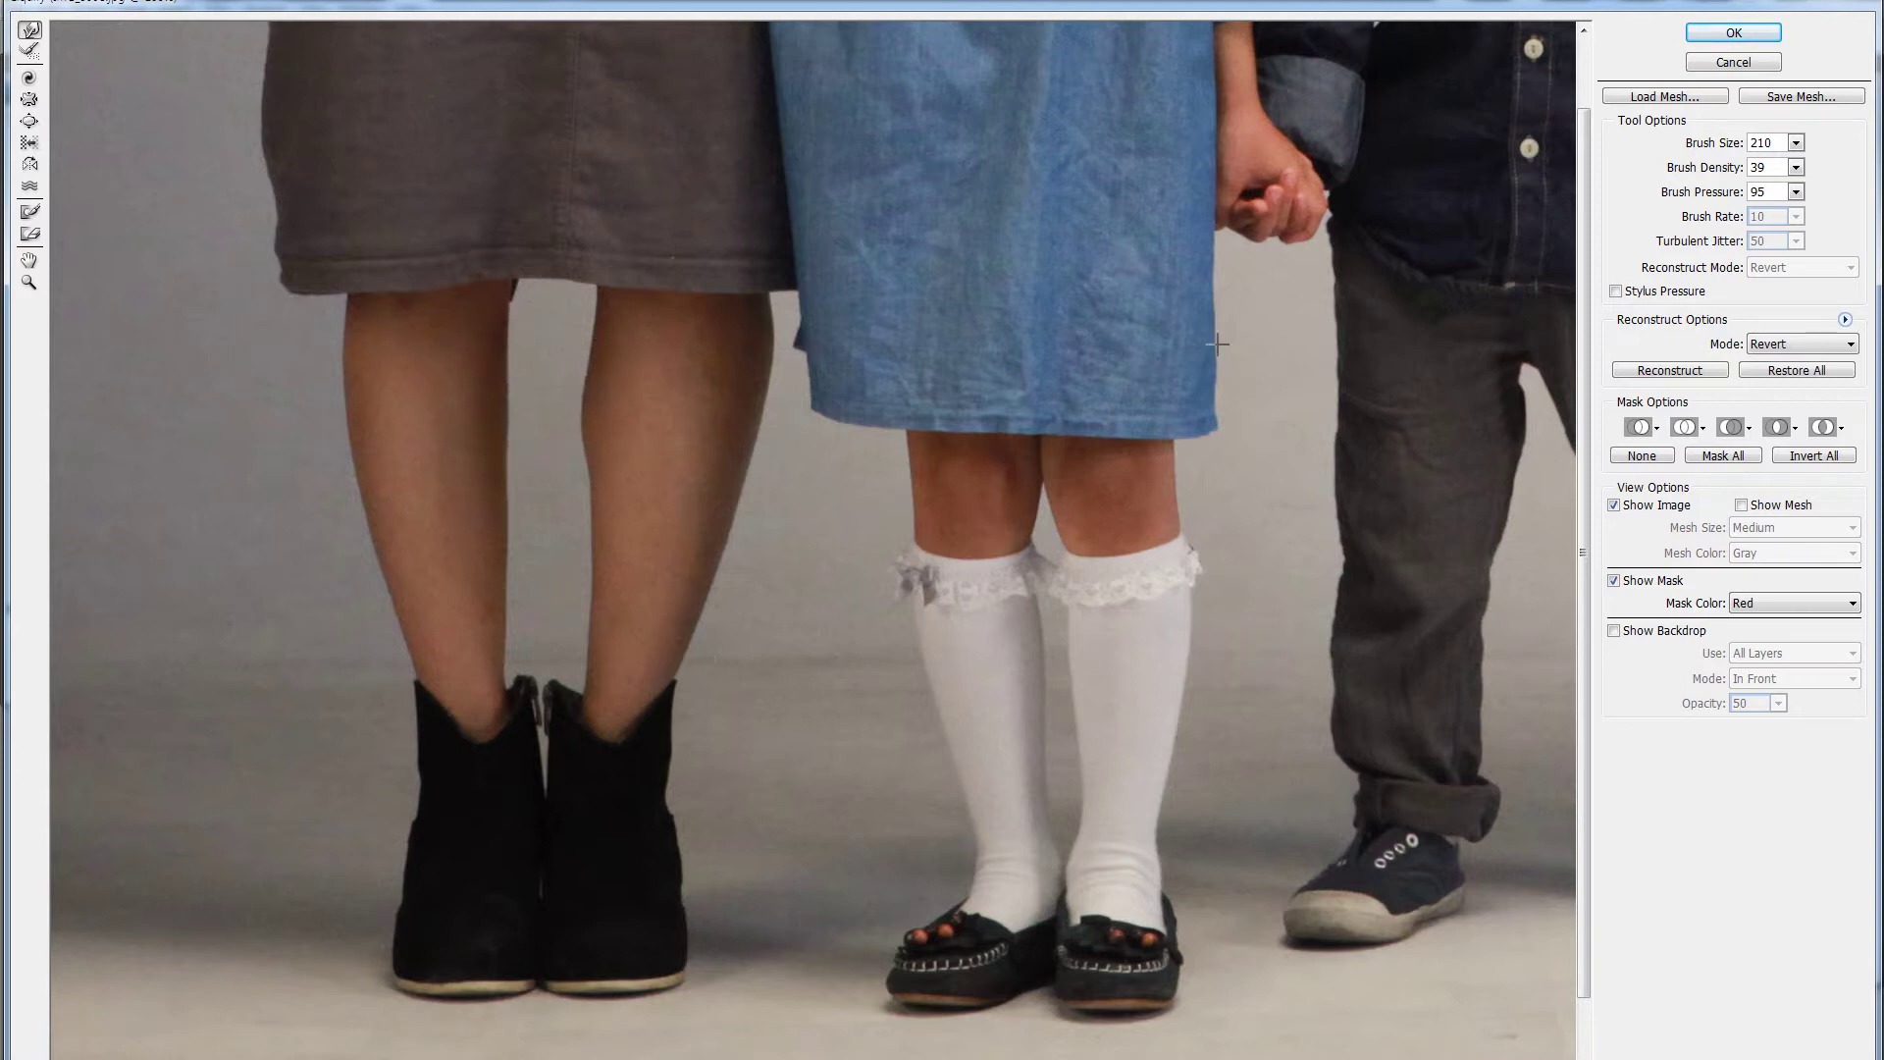
{"action": "left_click", "coordinate": [1734, 33]}
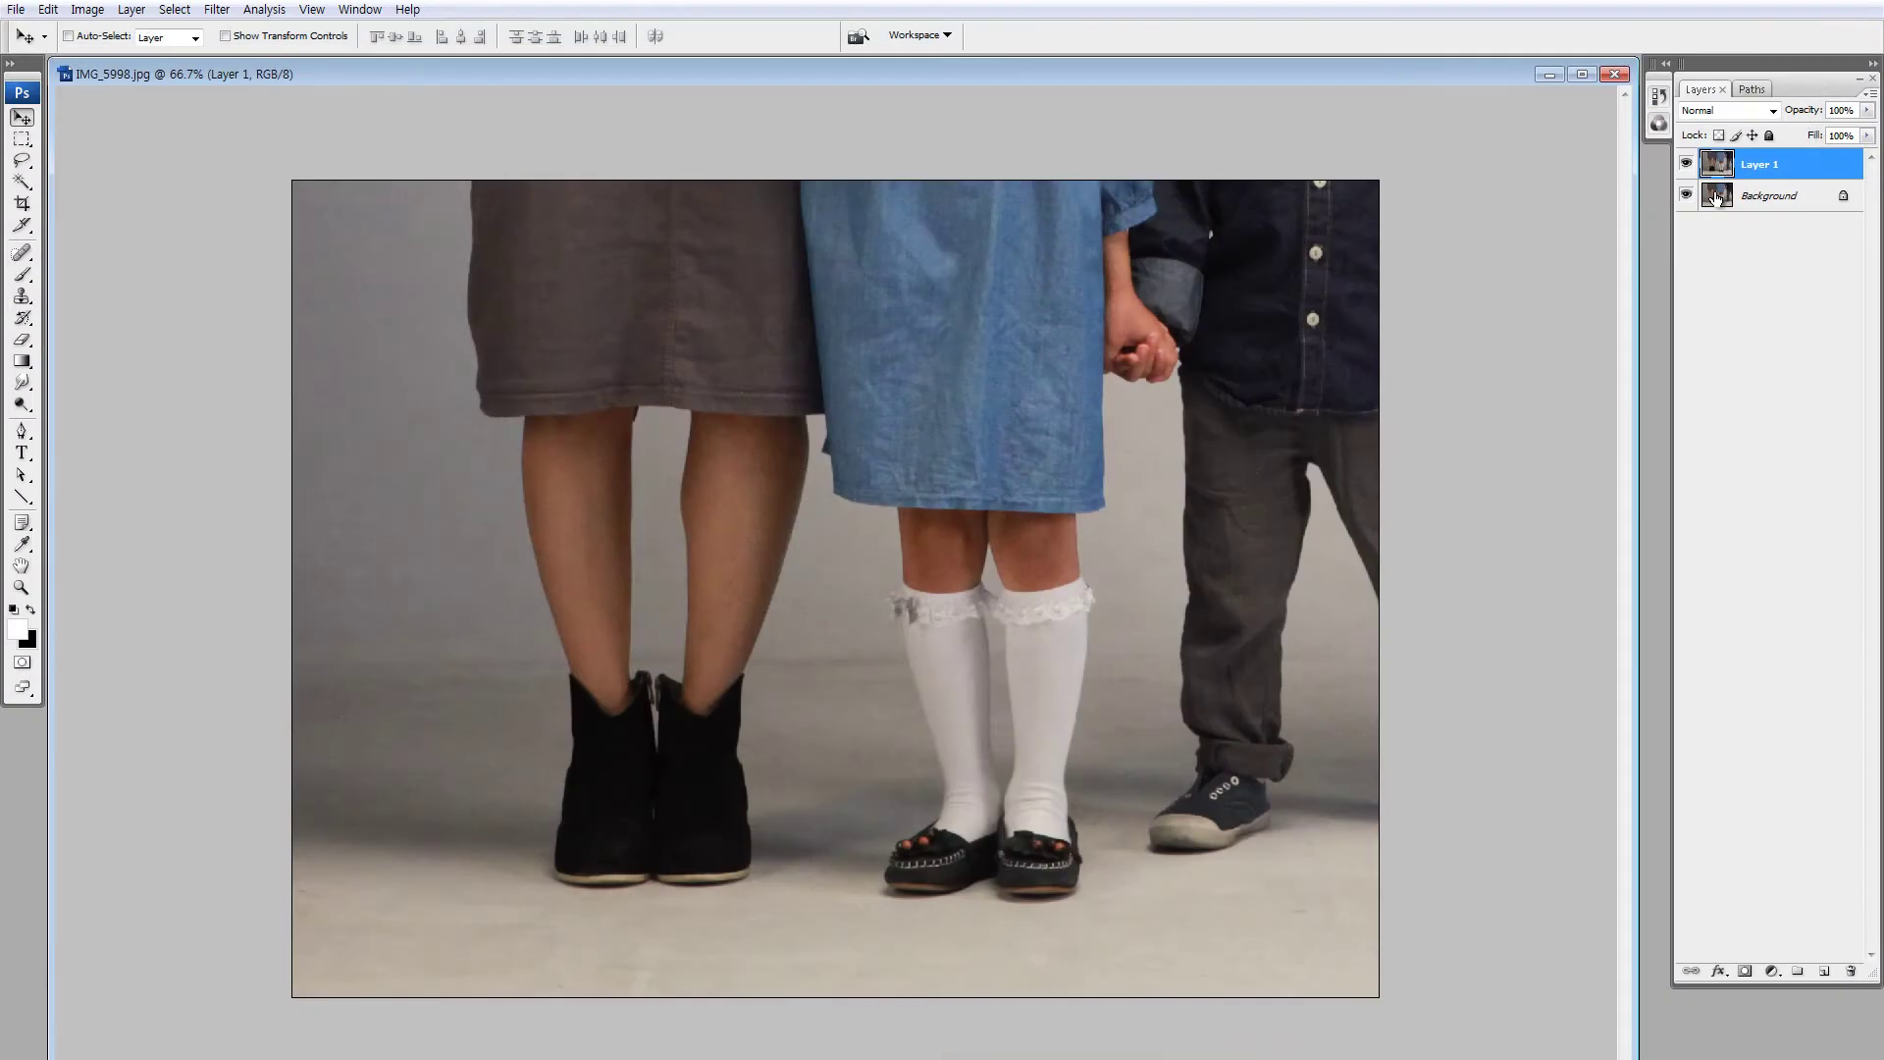
Step: Duplicate Background, move the copy to the top of the stack, and start Liquify on it
{"action": "left_click", "coordinate": [1716, 196]}
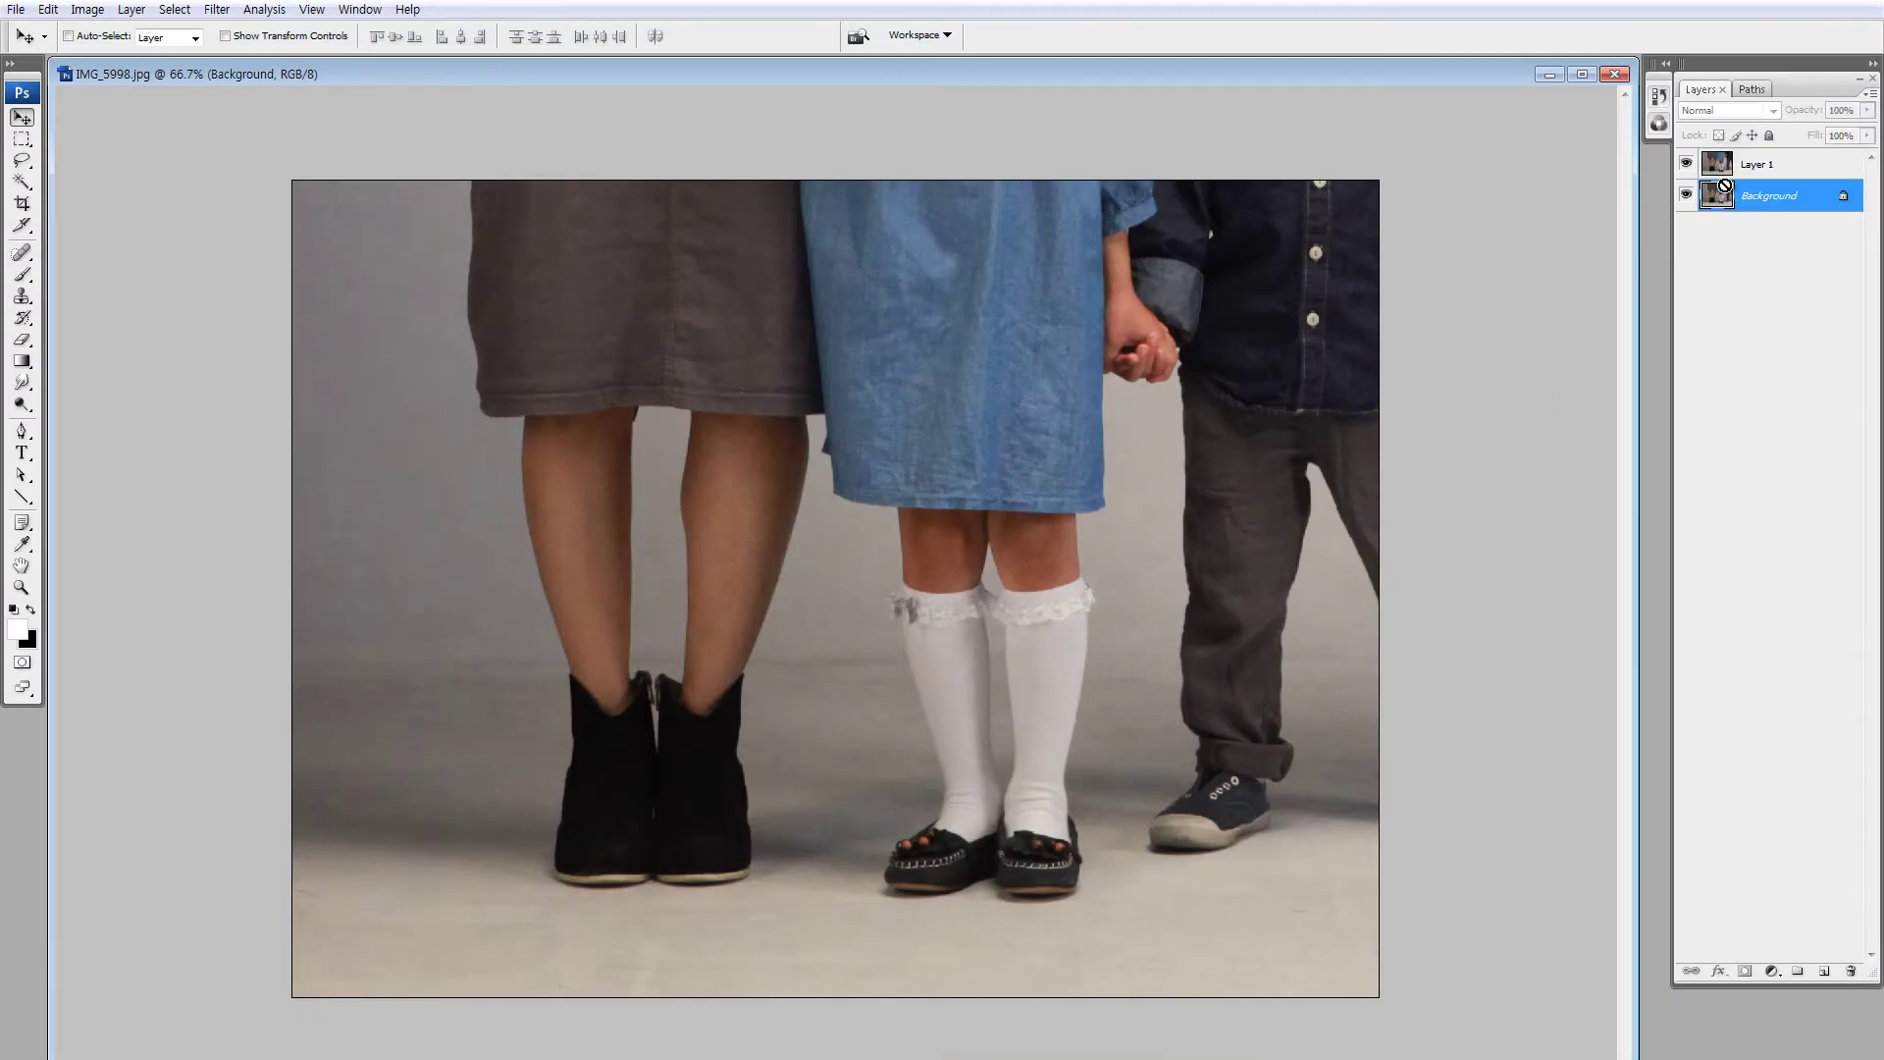
{"action": "key", "text": "ctrl+j"}
{"action": "left_click_drag", "start_coordinate": [1717, 195], "coordinate": [1721, 169]}
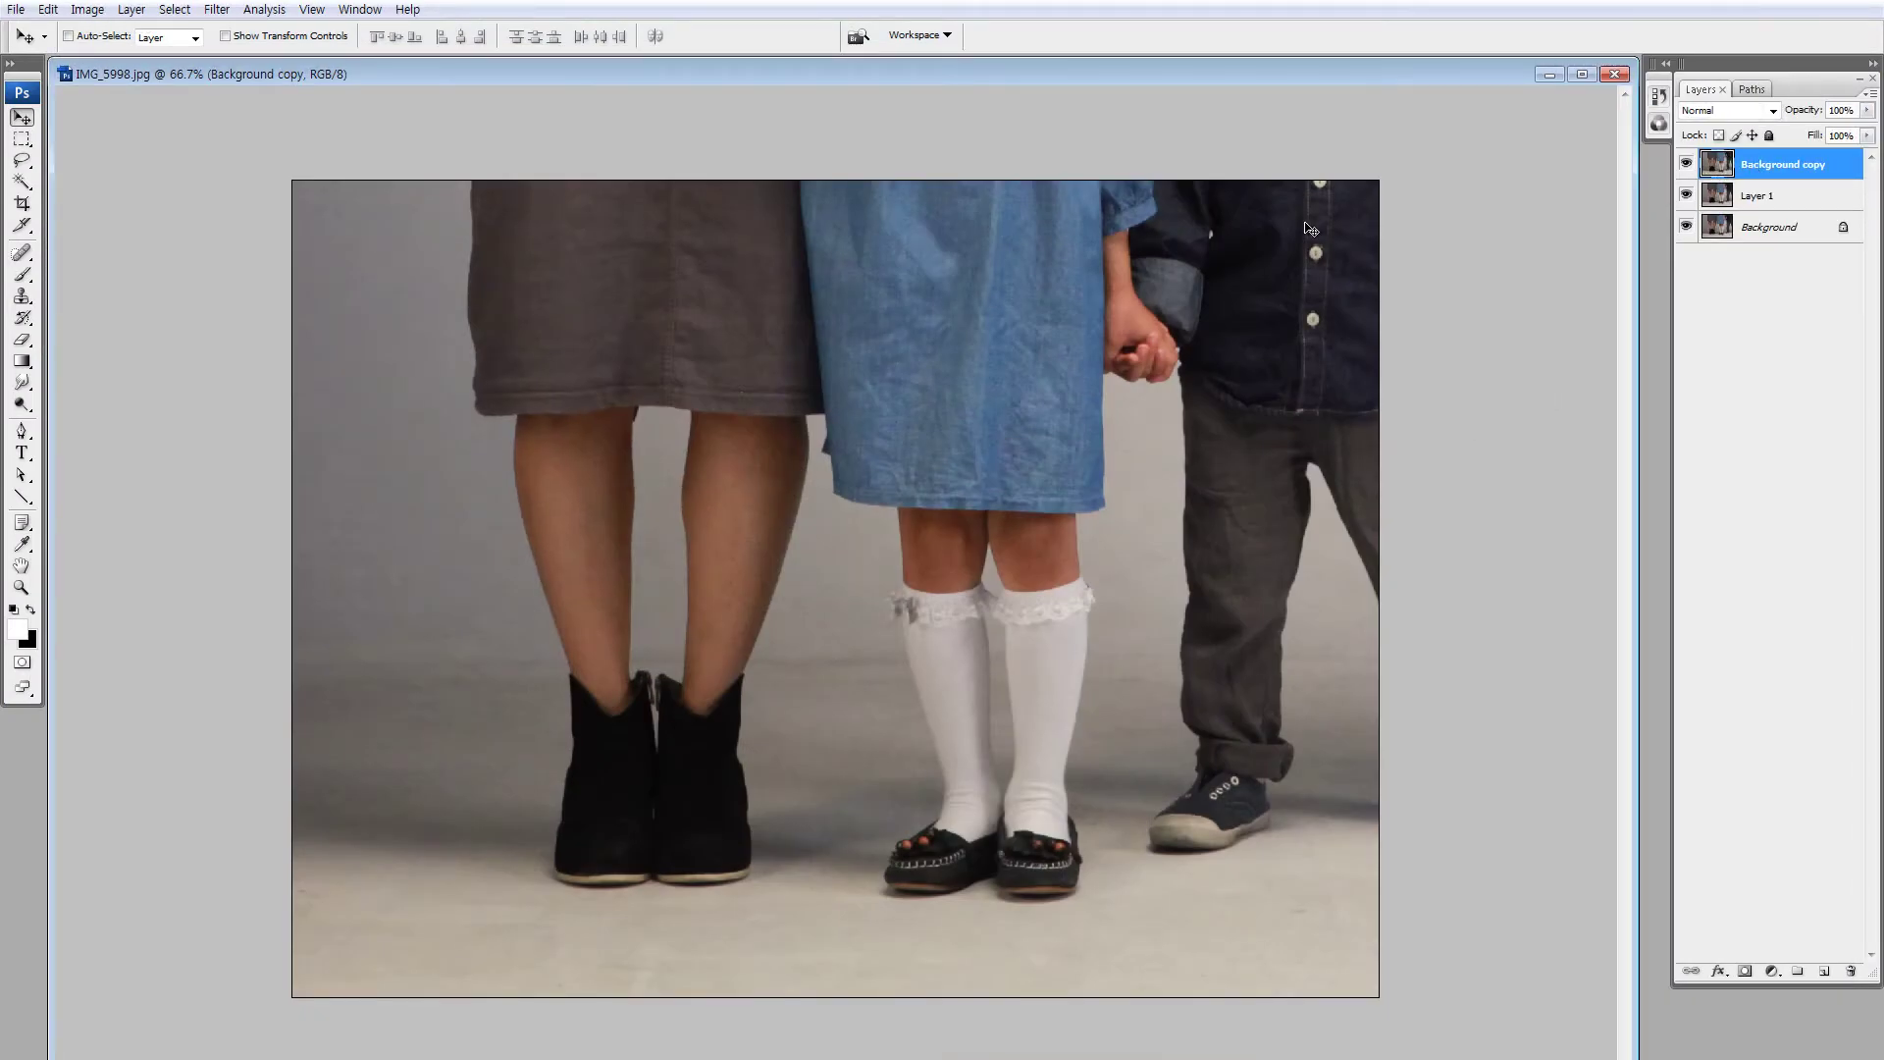
{"action": "left_click", "coordinate": [216, 9]}
{"action": "left_click", "coordinate": [59, 135]}
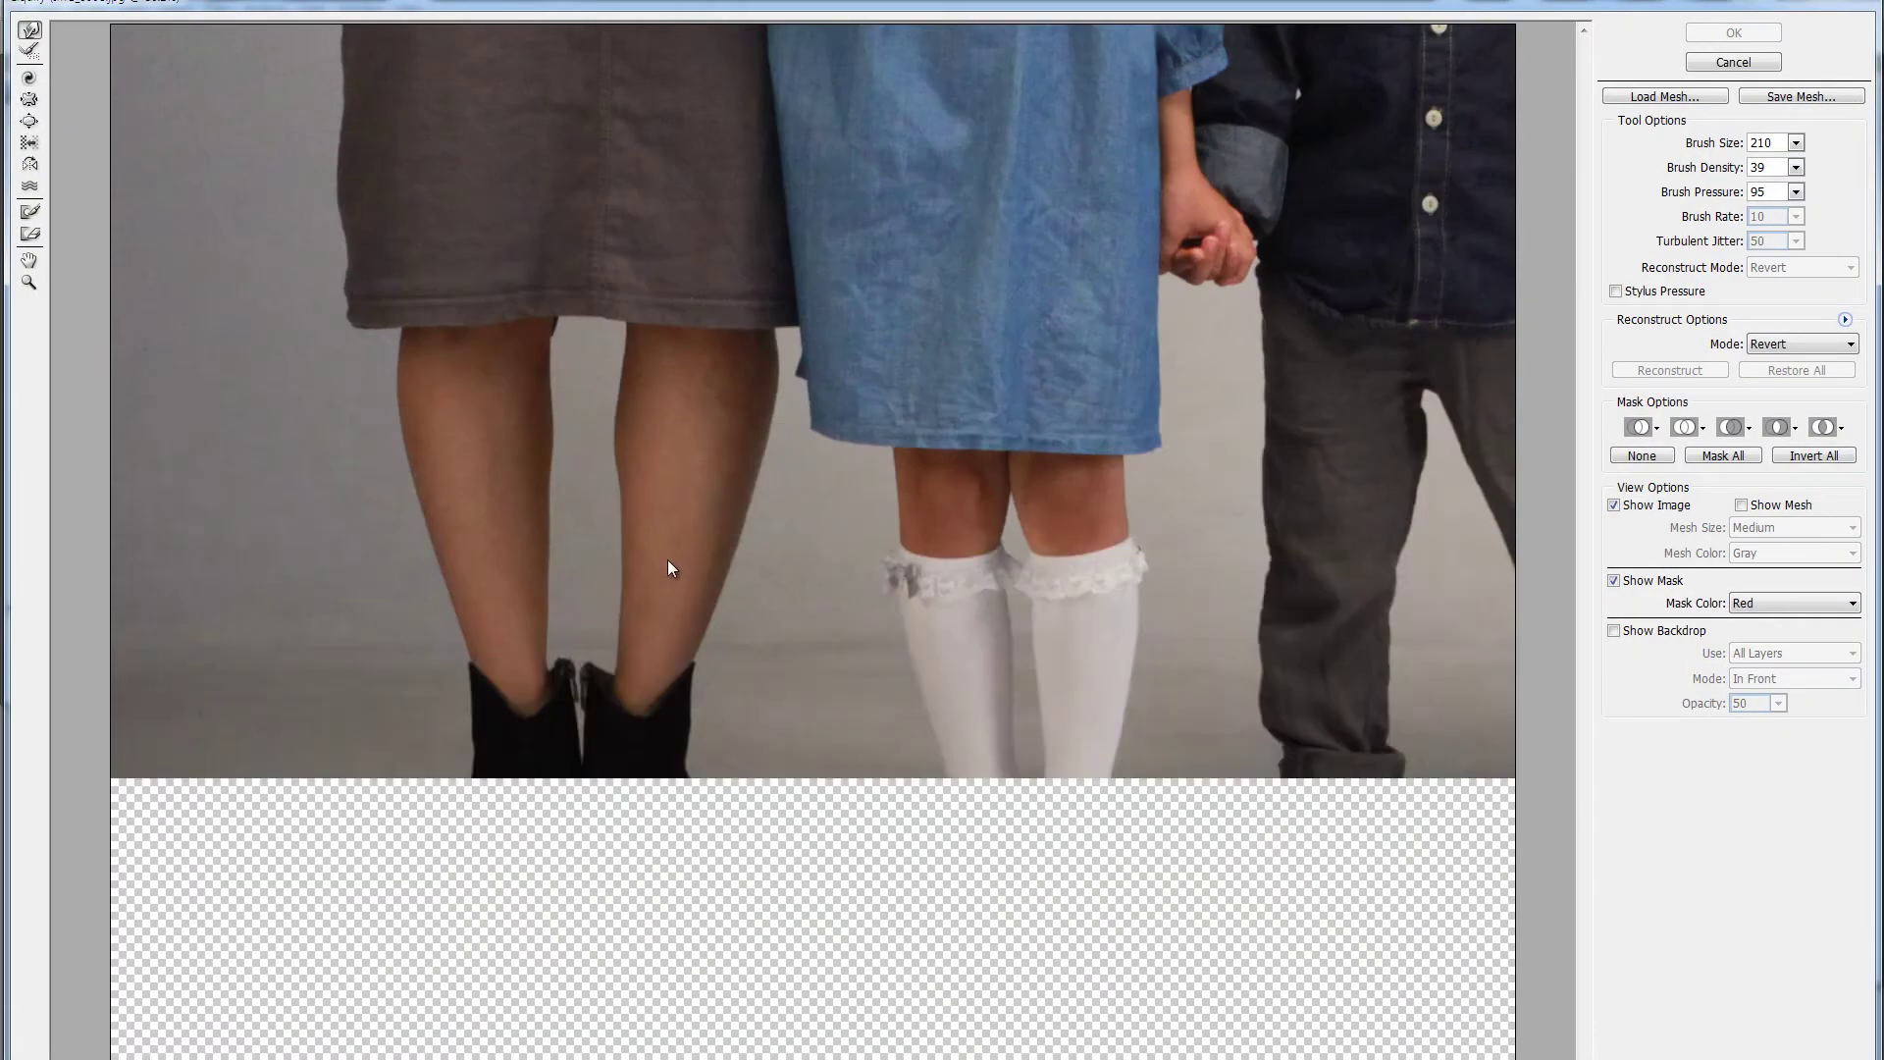
Step: Zoom the Liquify preview onto the calves and warp the inner calf edge inward
{"action": "left_click", "coordinate": [682, 542]}
{"action": "left_click_drag", "start_coordinate": [429, 362], "coordinate": [294, 400]}
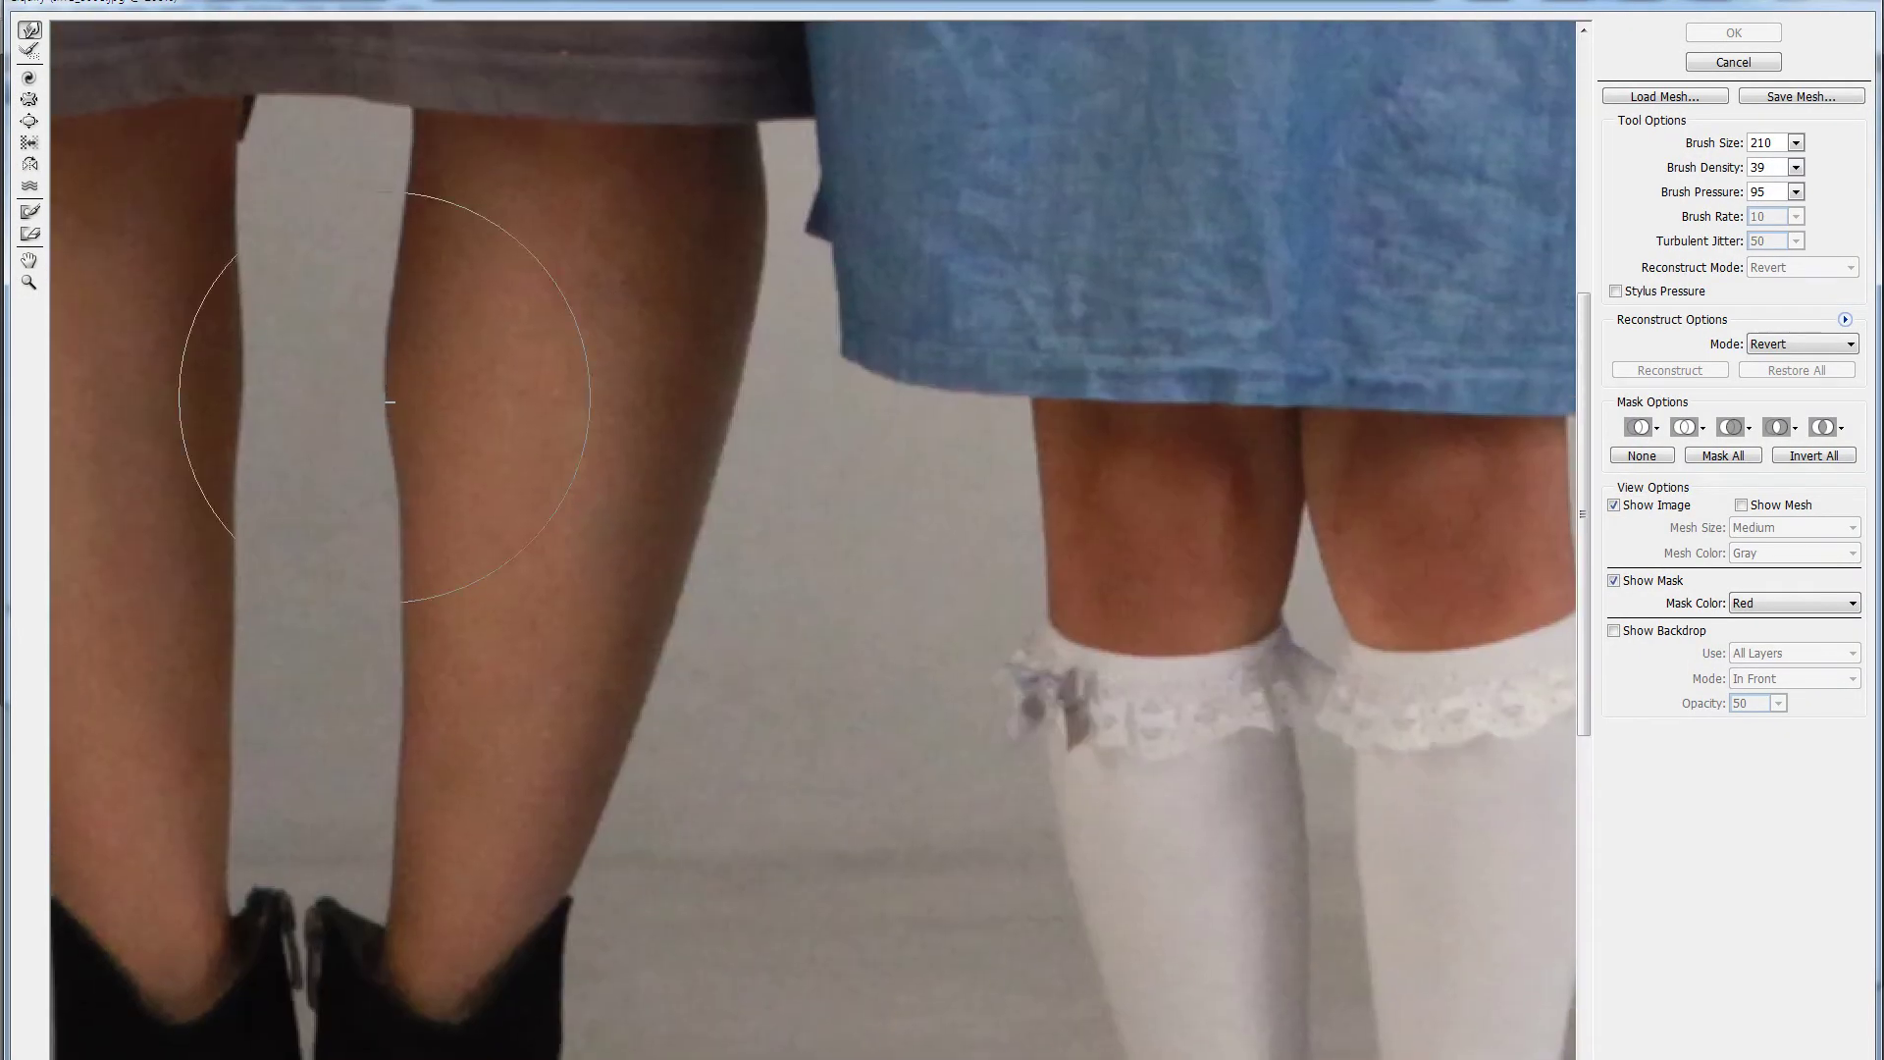
{"action": "key", "text": "bracketleft"}
{"action": "mouse_move", "coordinate": [403, 366]}
{"action": "left_mouse_down"}
{"action": "mouse_move", "coordinate": [506, 410]}
{"action": "mouse_move", "coordinate": [486, 353]}
{"action": "left_mouse_up"}
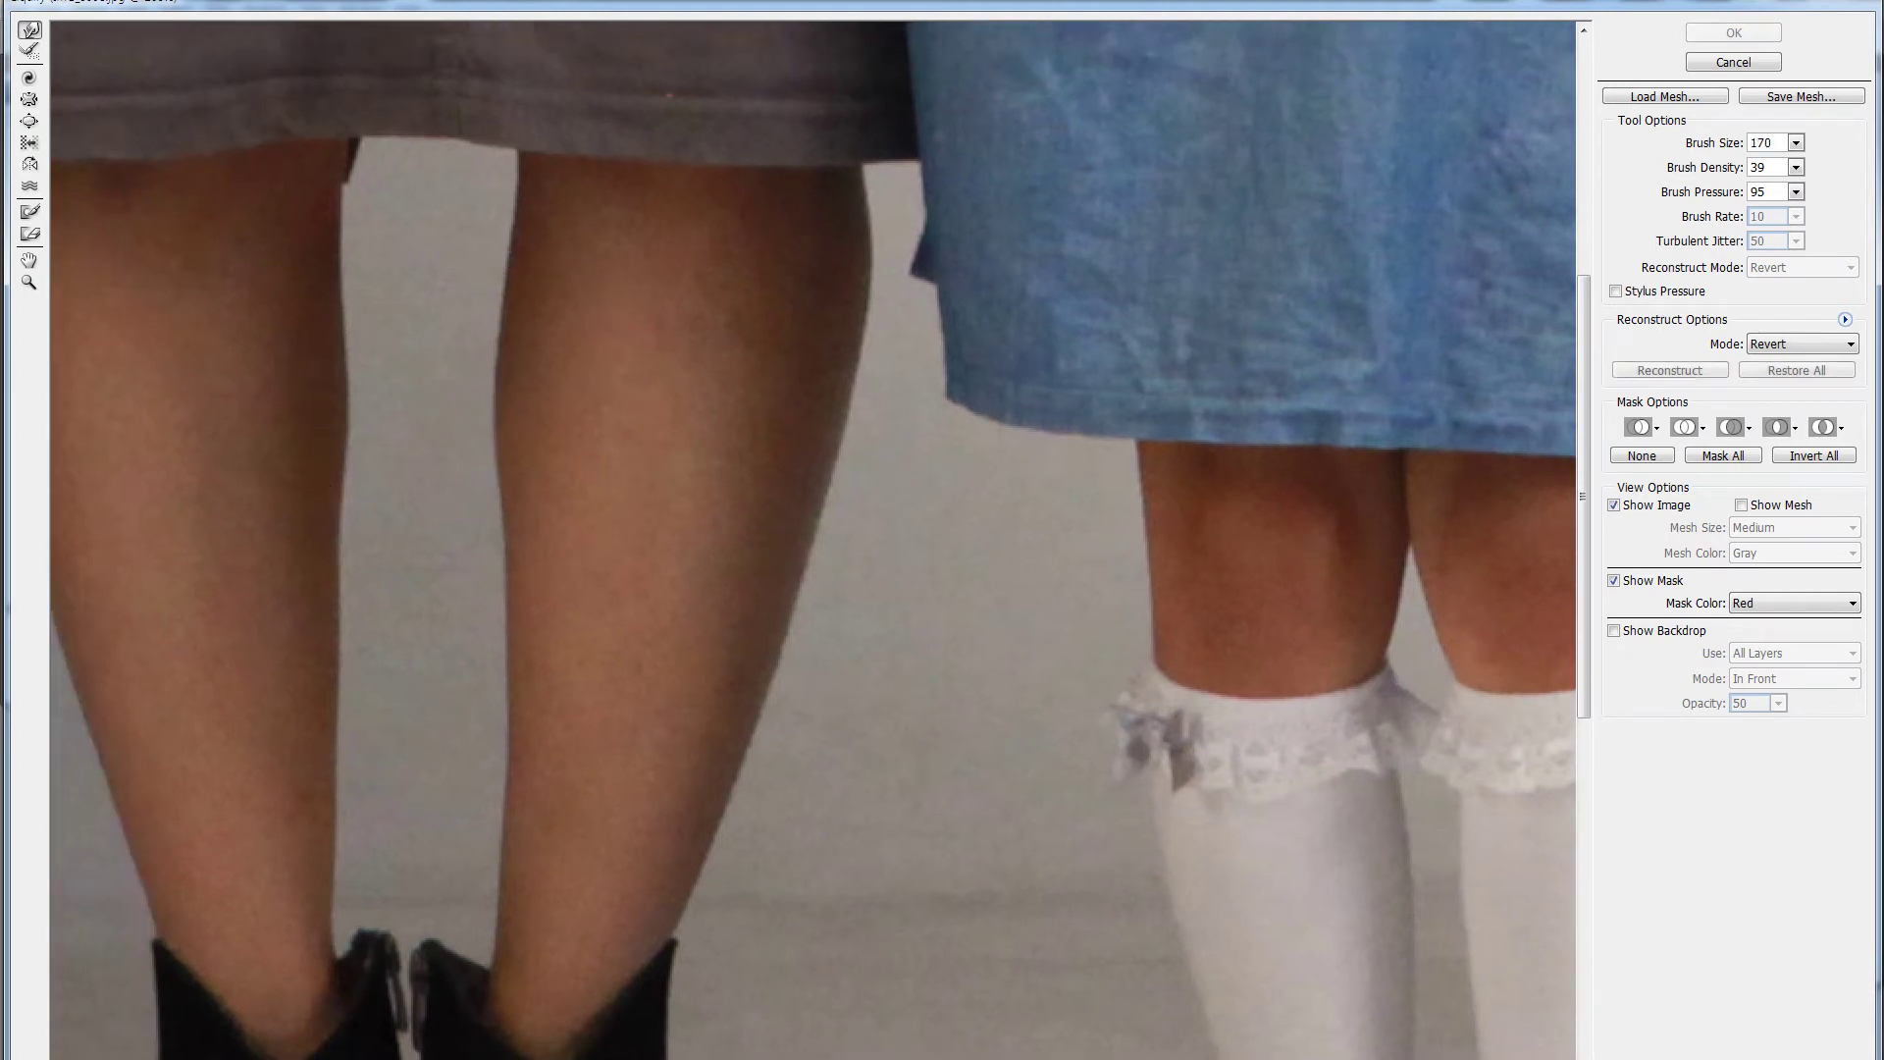
{"action": "left_click_drag", "start_coordinate": [487, 471], "coordinate": [486, 363]}
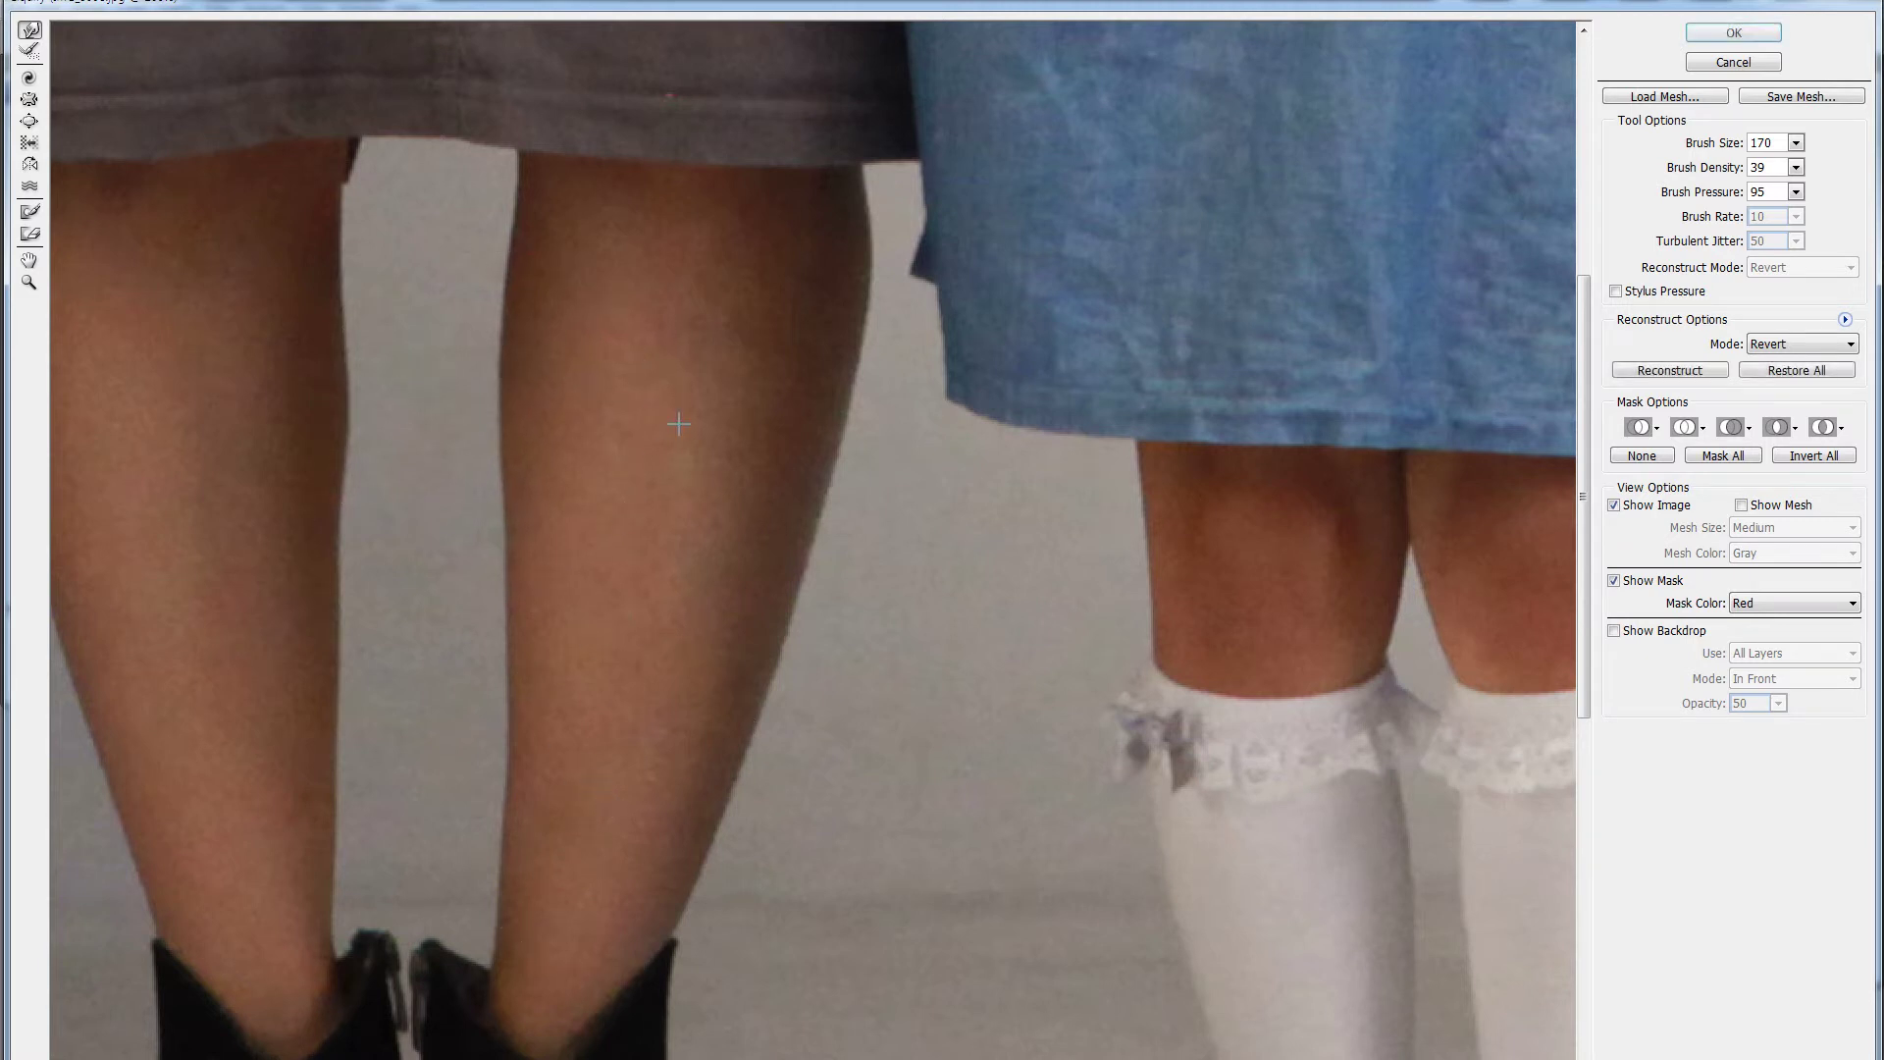
Step: Nudge the calf edges below the skirt inward with a larger brush and apply Liquify
{"action": "key", "text": "bracketright"}
{"action": "key", "text": "bracketright"}
{"action": "key", "text": "bracketright"}
{"action": "left_click_drag", "start_coordinate": [873, 261], "coordinate": [862, 274]}
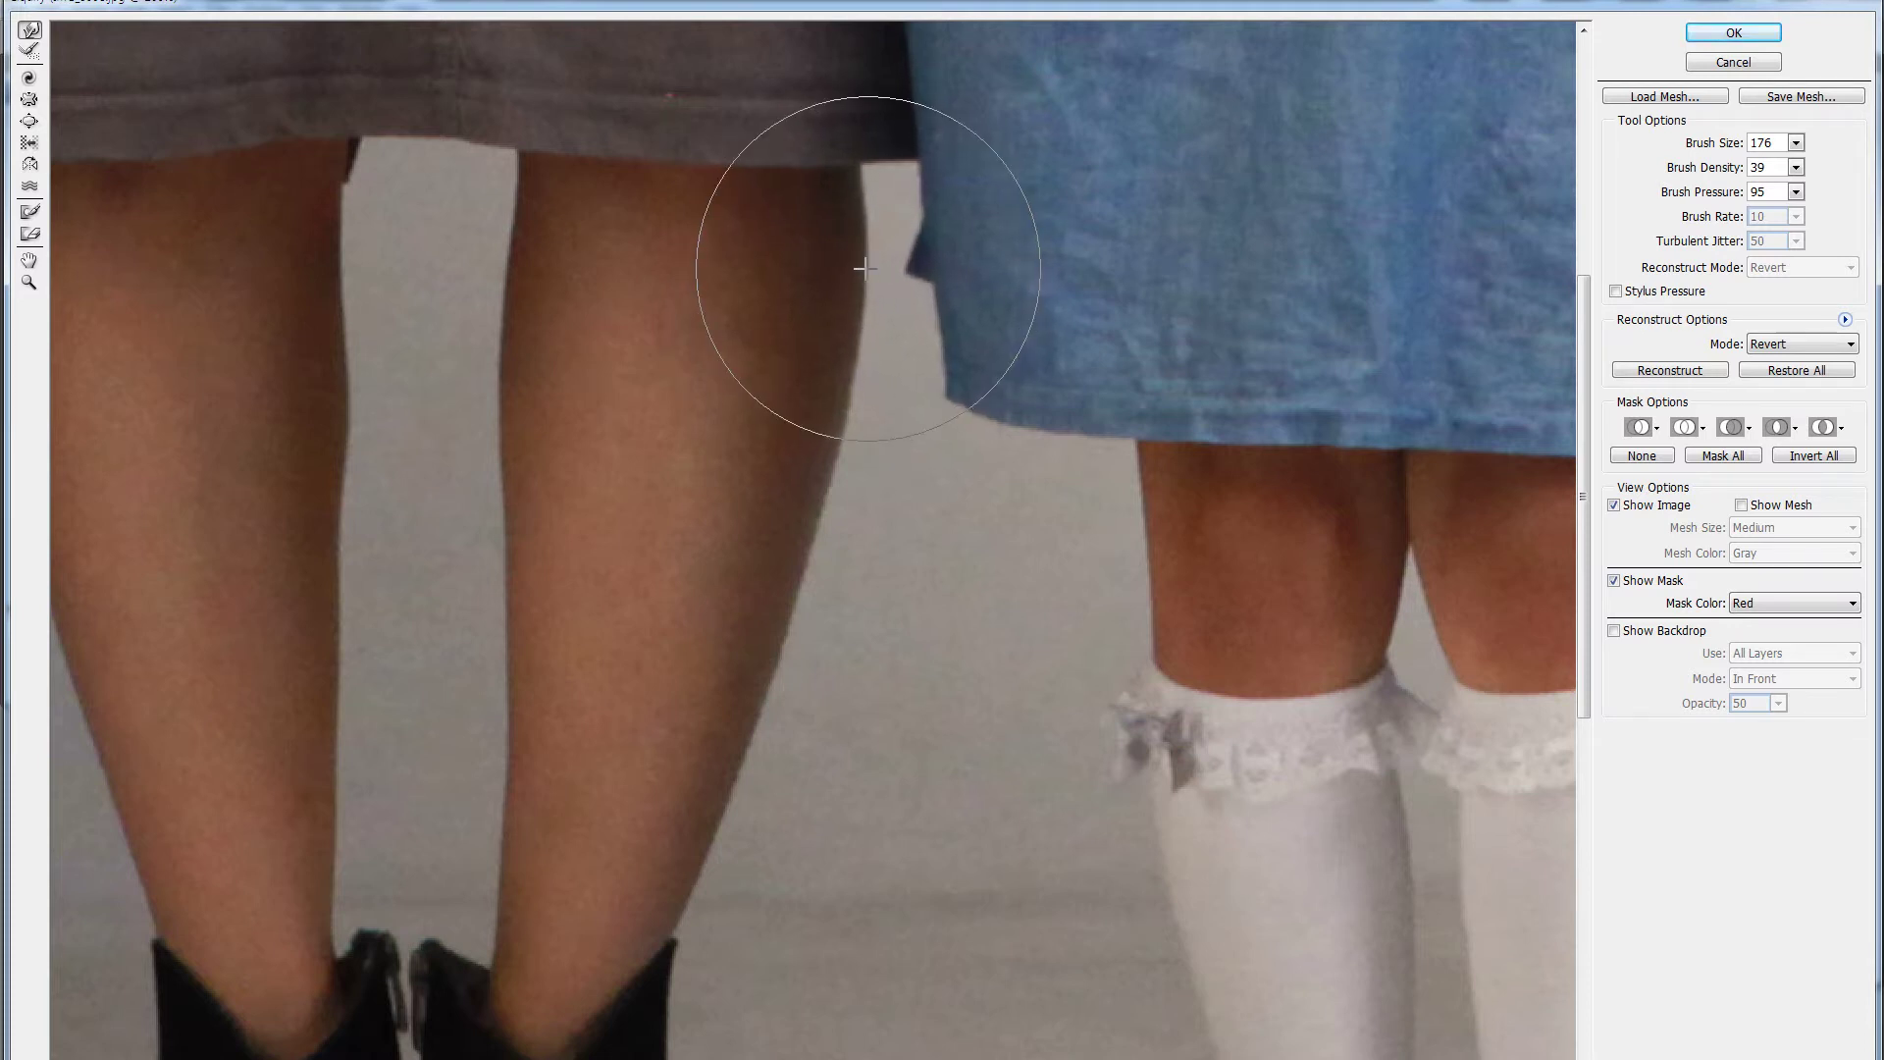
{"action": "left_click_drag", "start_coordinate": [862, 274], "coordinate": [842, 496]}
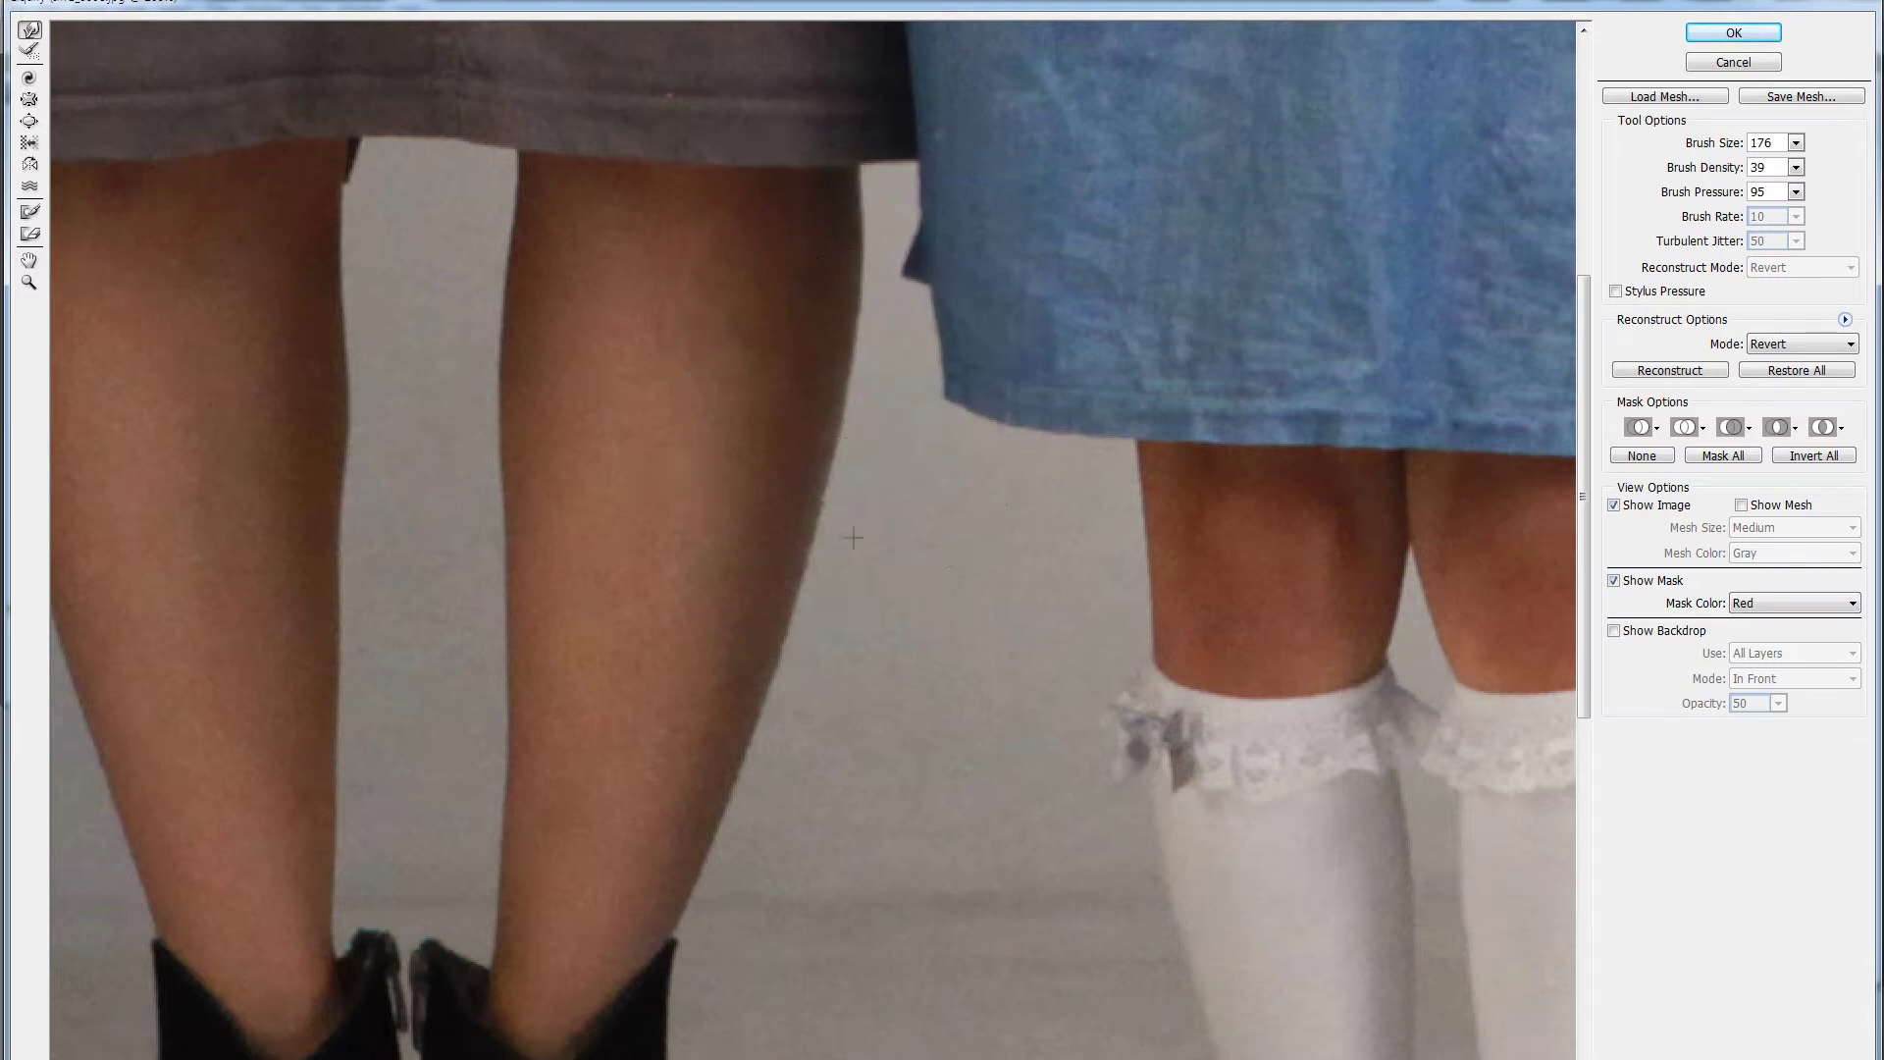
{"action": "mouse_move", "coordinate": [897, 697]}
{"action": "left_mouse_down"}
{"action": "mouse_move", "coordinate": [993, 269]}
{"action": "mouse_move", "coordinate": [946, 628]}
{"action": "left_mouse_up"}
{"action": "left_click_drag", "start_coordinate": [1108, 671], "coordinate": [1083, 823]}
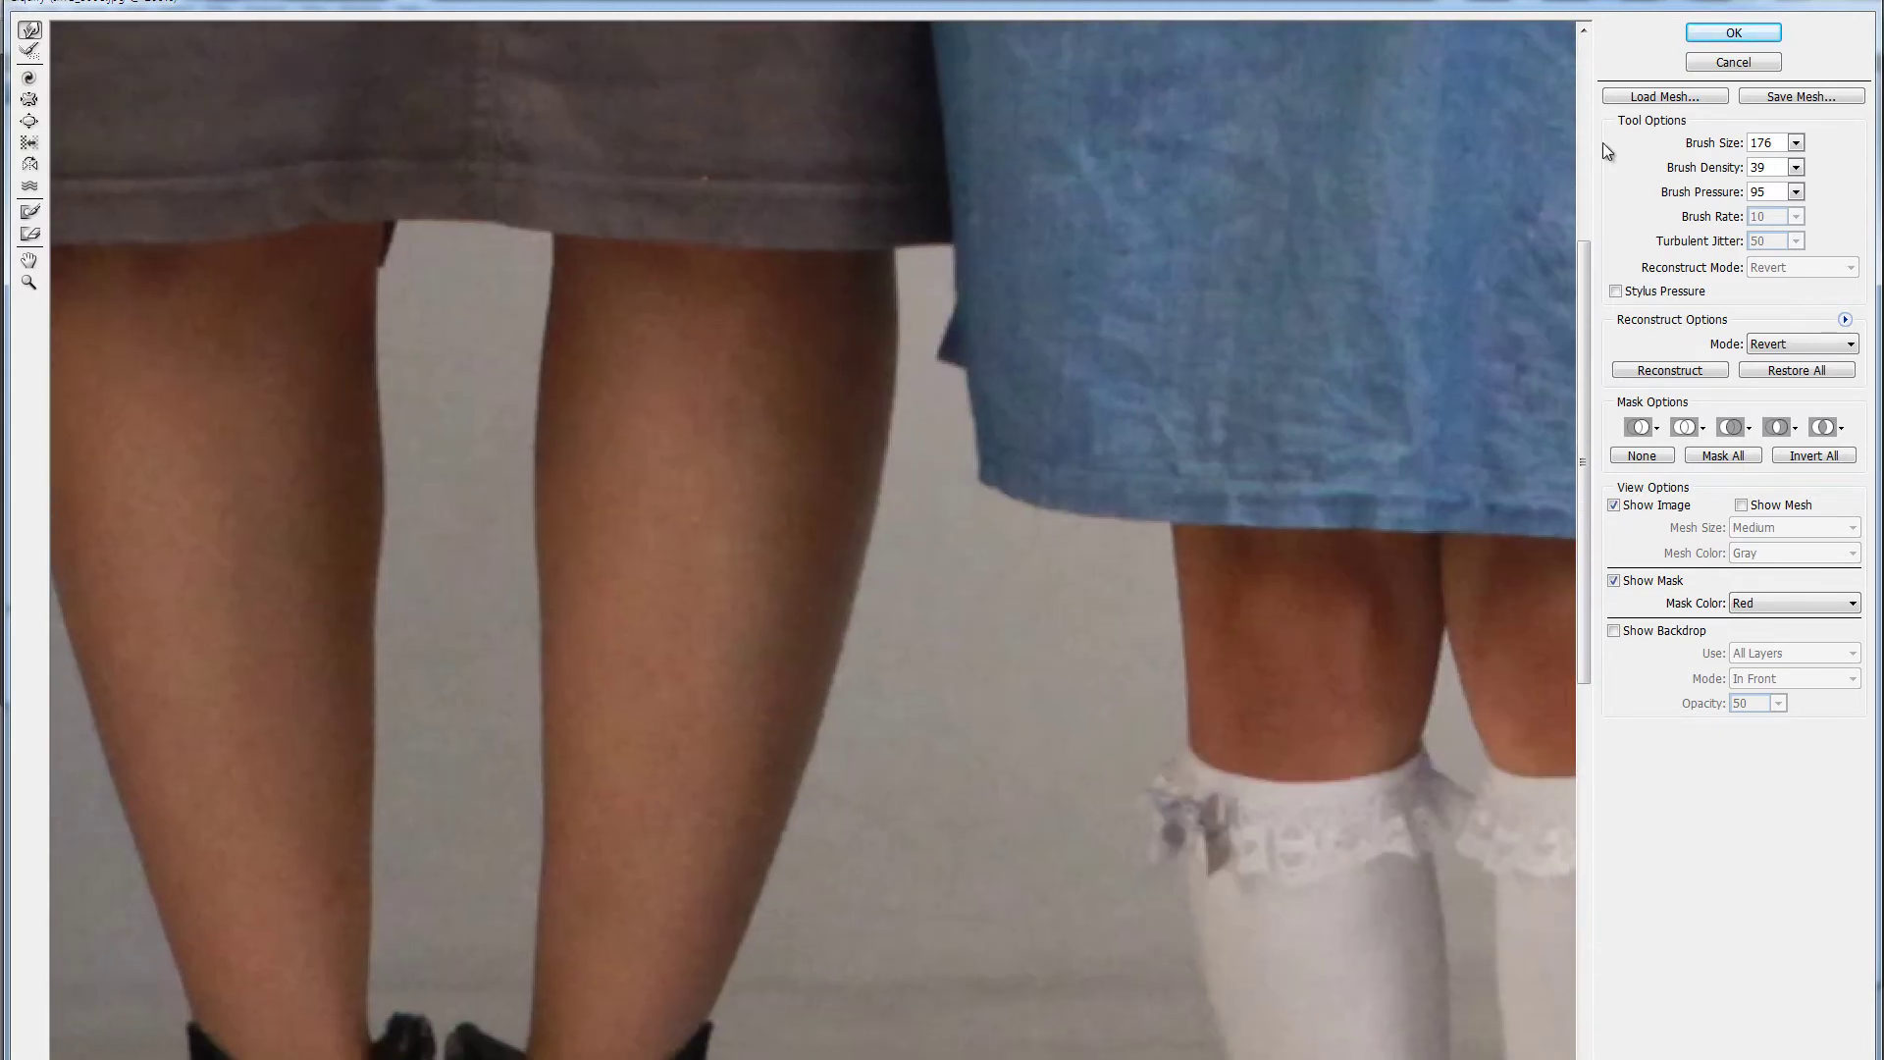
{"action": "left_click", "coordinate": [1756, 35]}
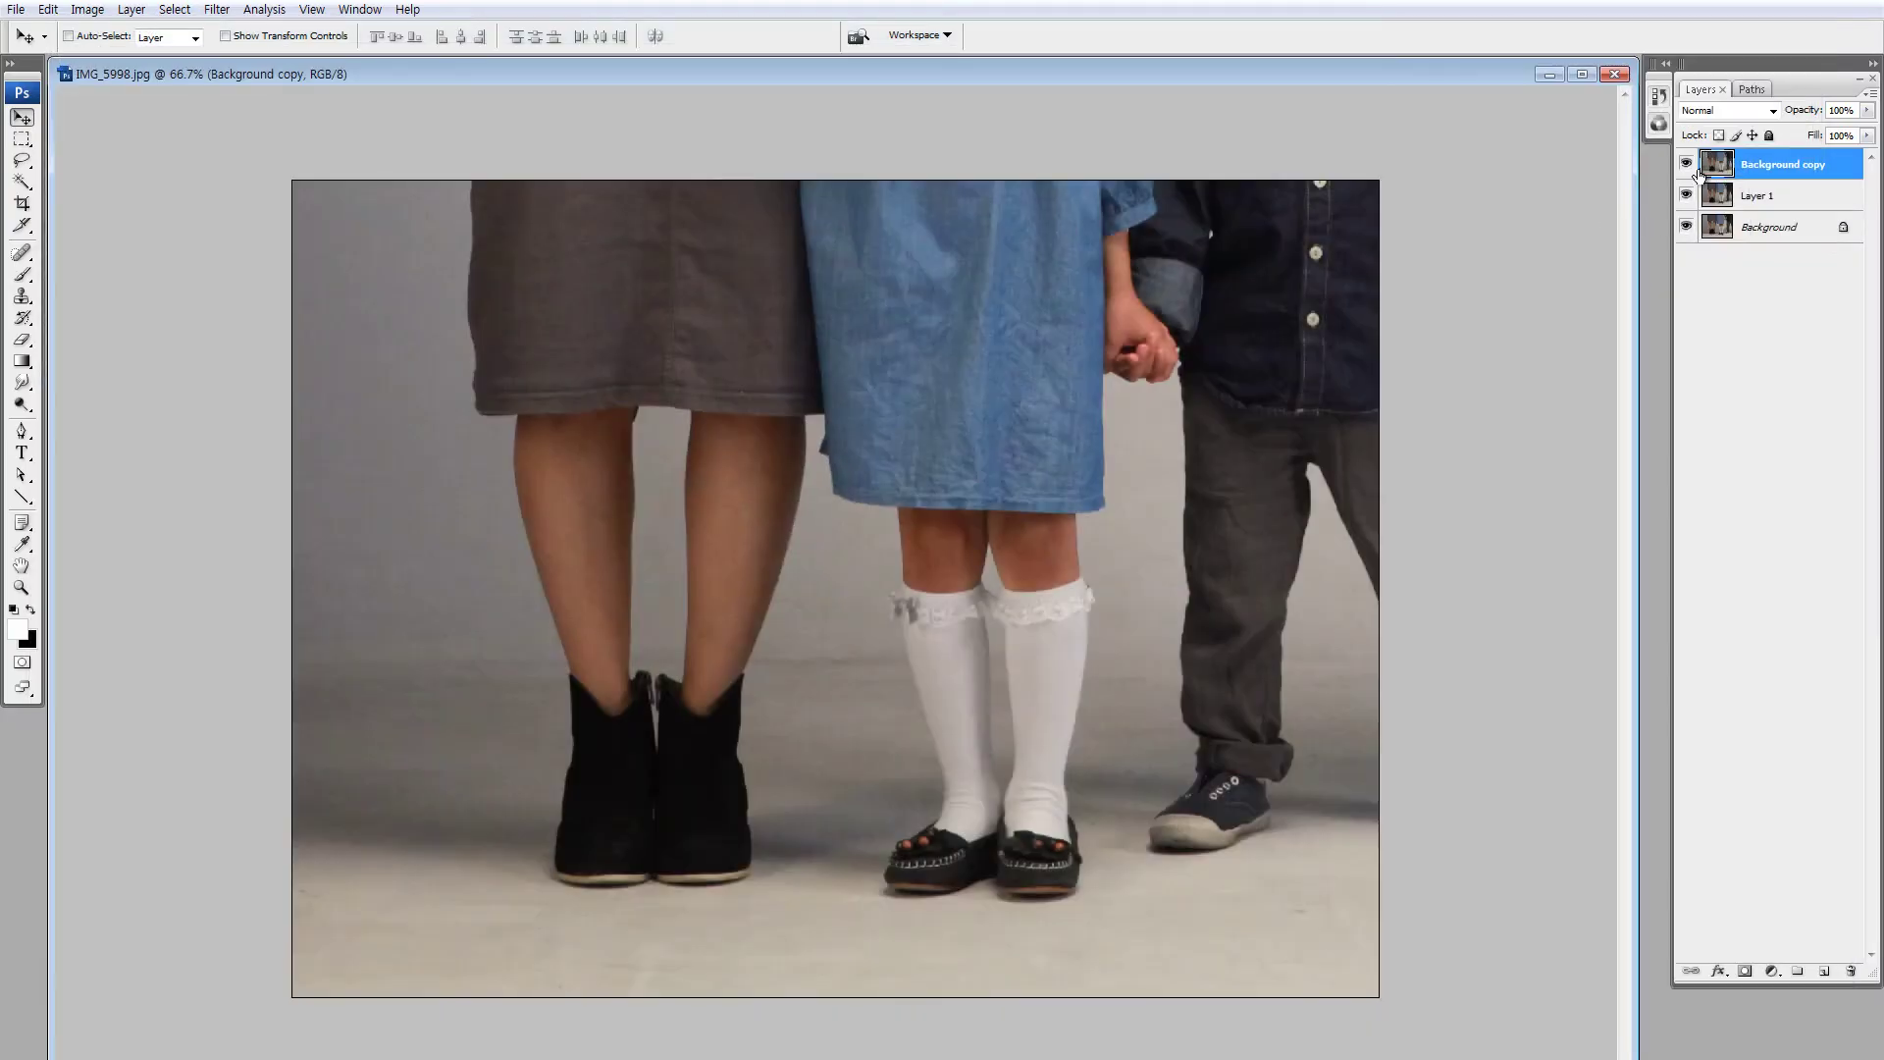
Step: Compare slimmed and original legs, hide Background copy, and zoom into the legs on Layer 1
{"action": "left_click", "coordinate": [1686, 165]}
{"action": "left_click", "coordinate": [1686, 165]}
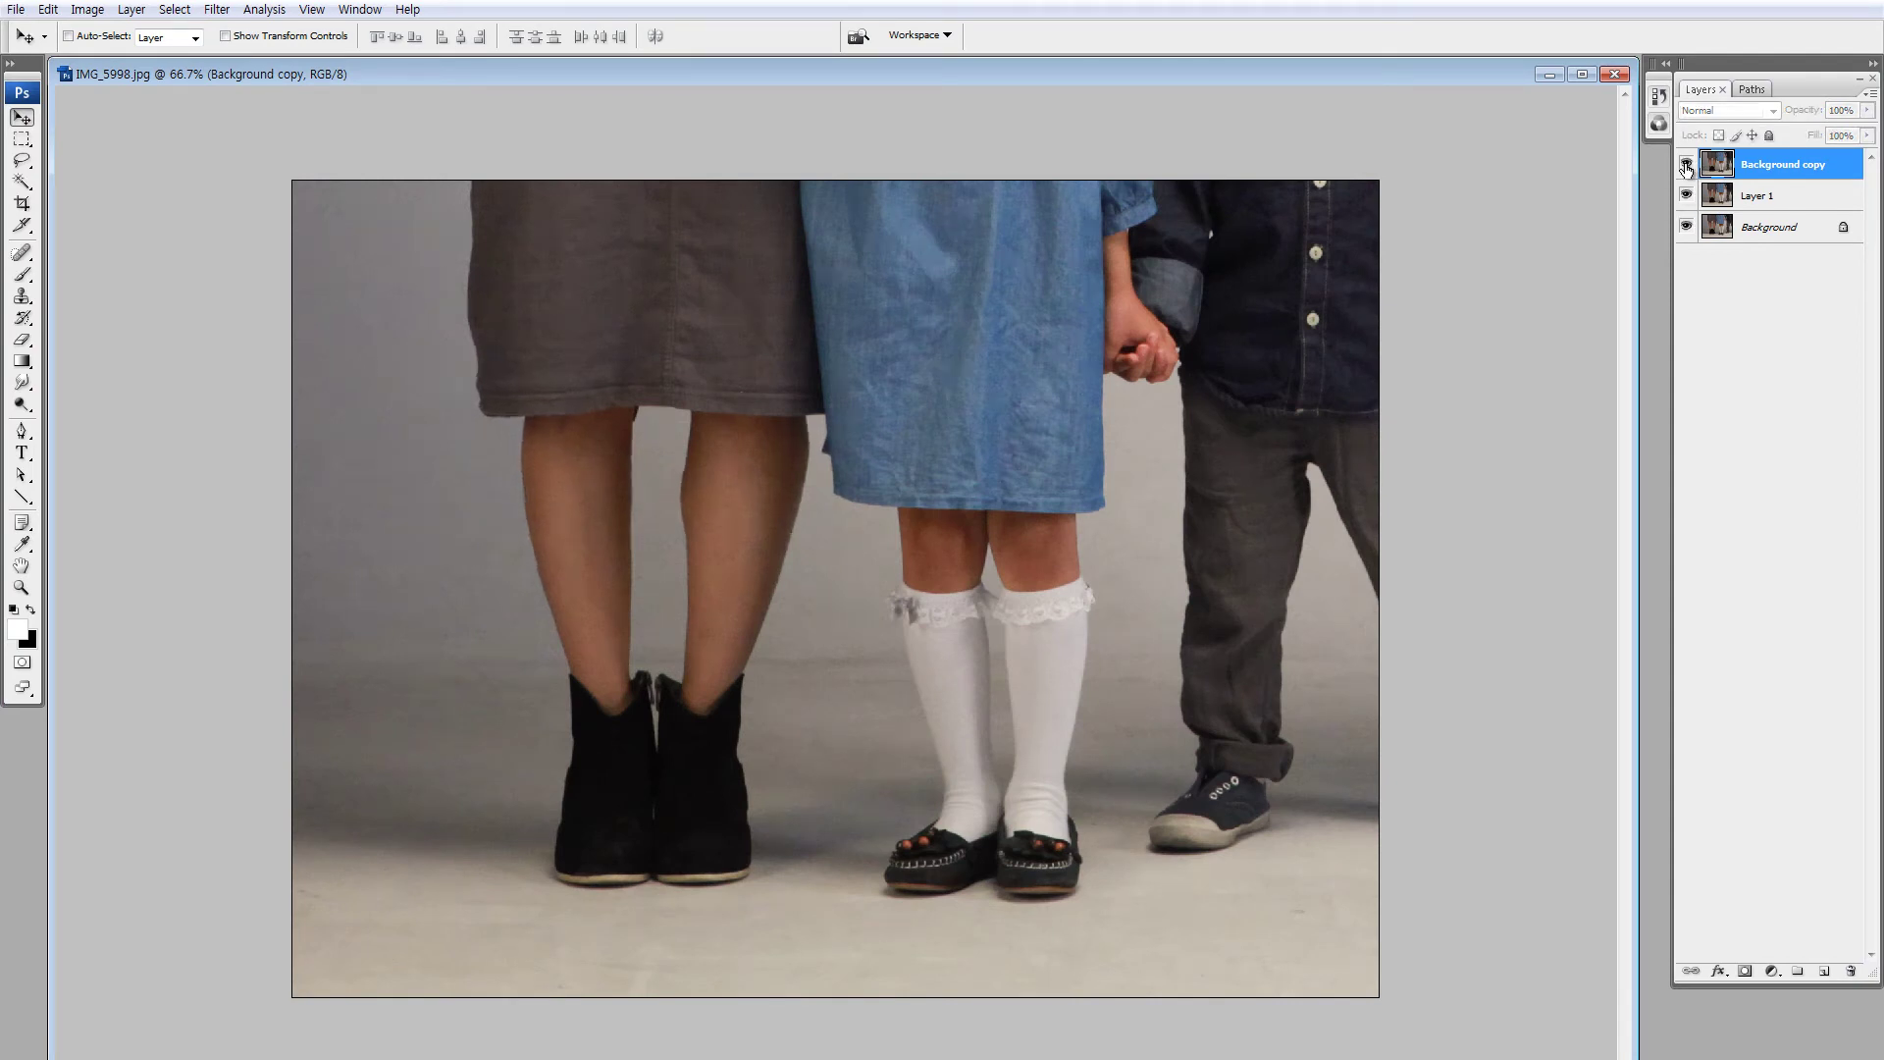
{"action": "left_click", "coordinate": [1687, 165]}
{"action": "left_click", "coordinate": [1757, 196]}
{"action": "key", "text": "z"}
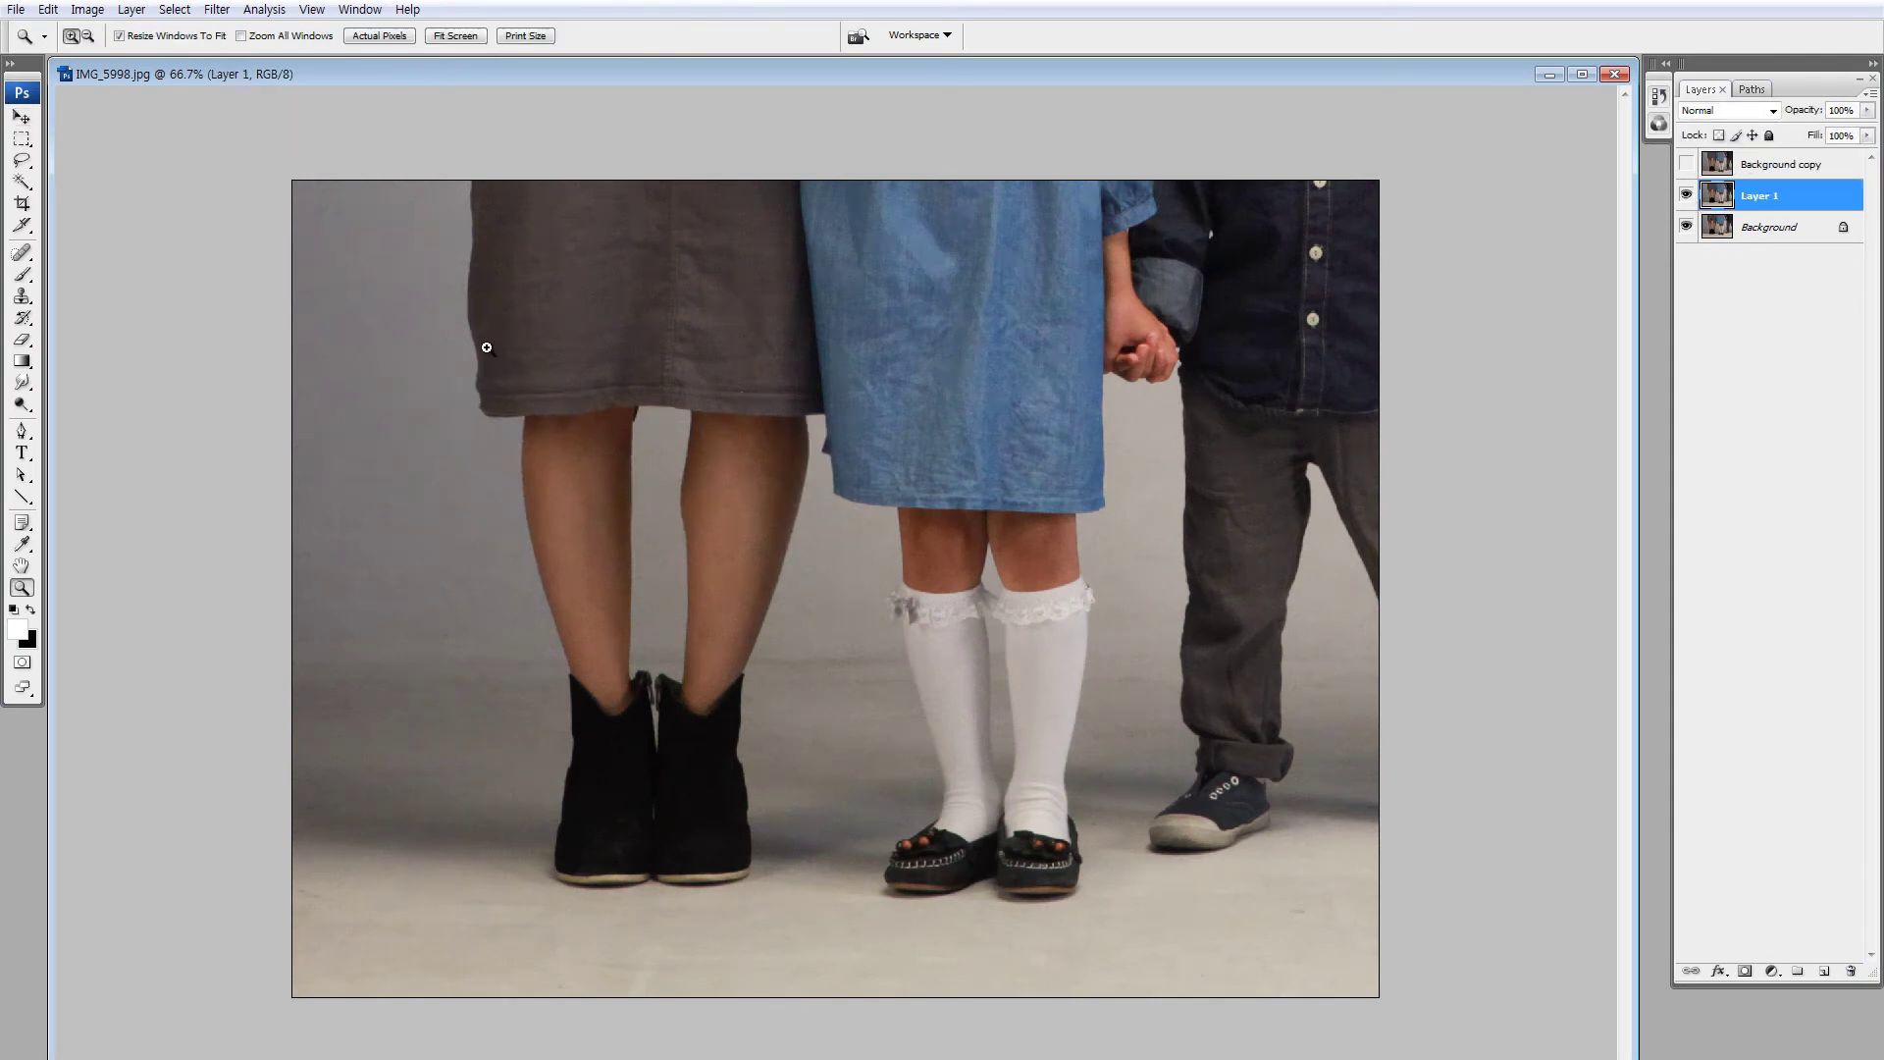
{"action": "left_click_drag", "start_coordinate": [488, 348], "coordinate": [913, 945]}
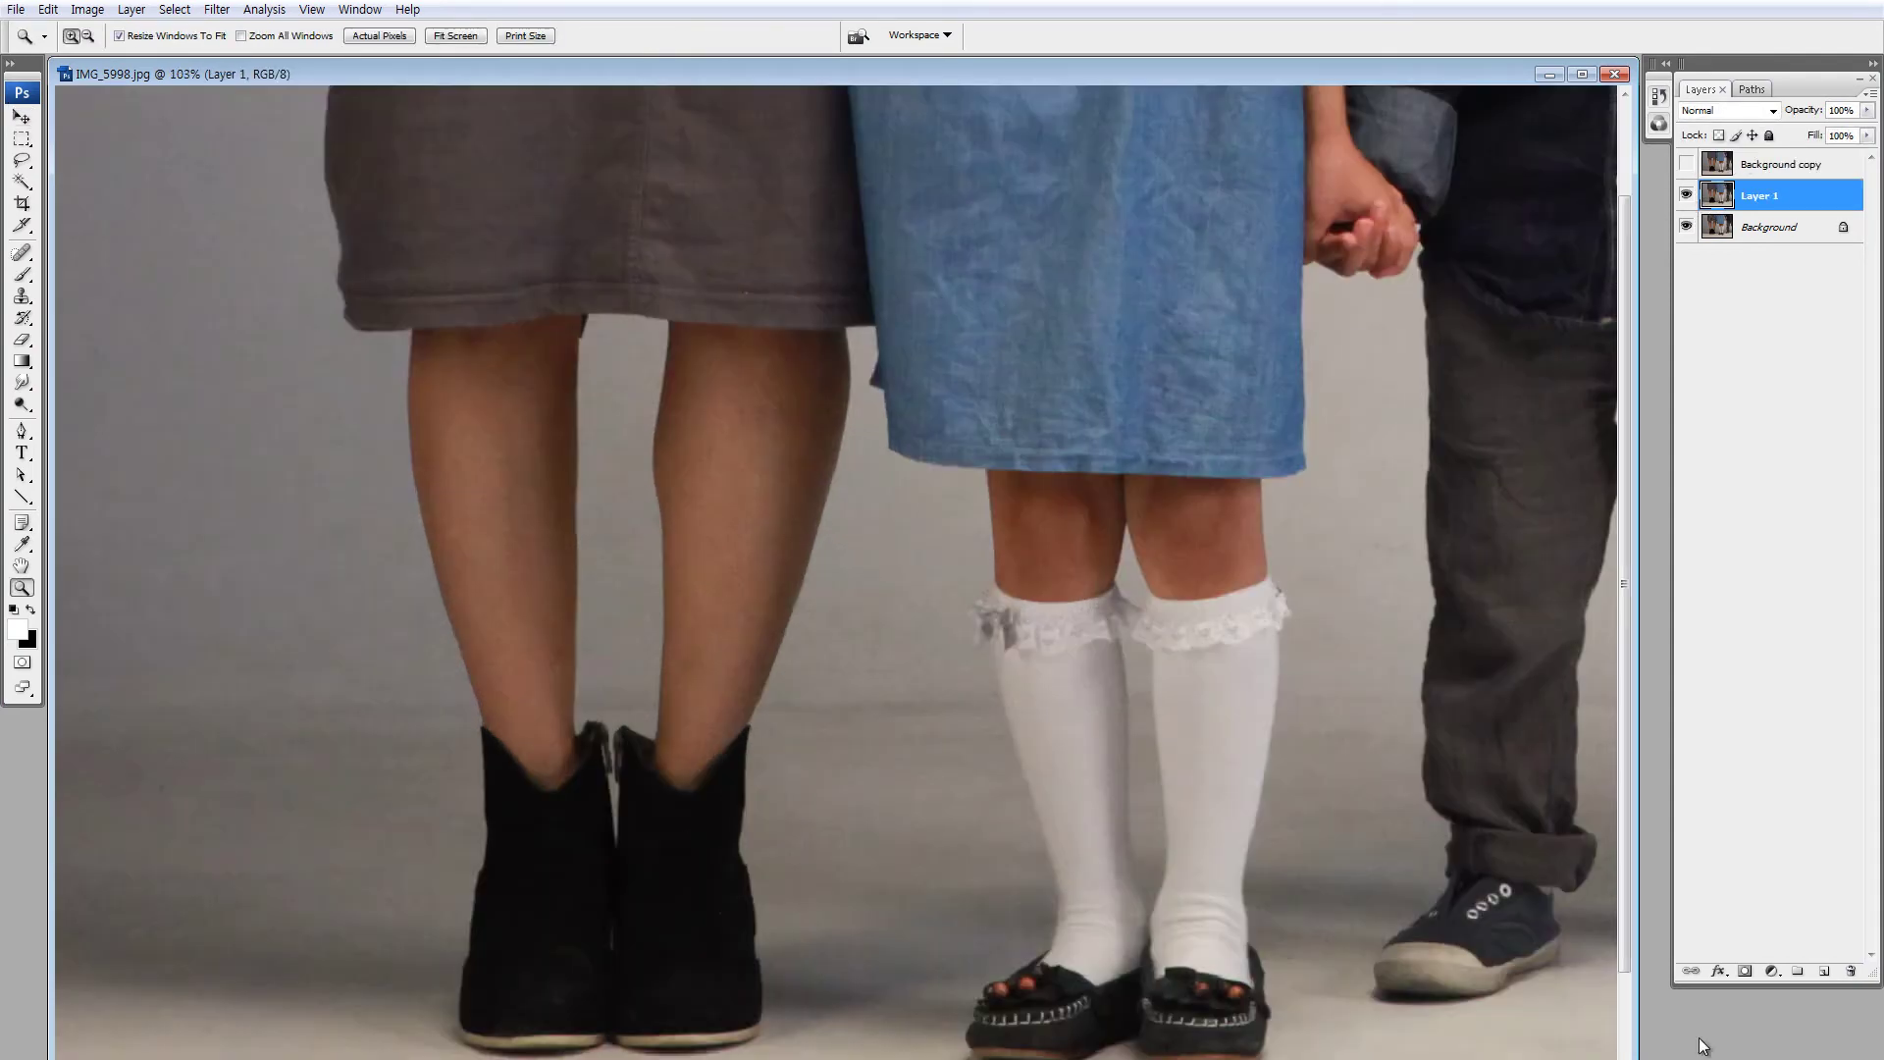
{"action": "left_click", "coordinate": [1825, 972]}
{"action": "key", "text": "ctrl+z"}
Step: Give Layer 1 an inverted black mask and begin painting white along the left leg's edge
{"action": "left_click", "coordinate": [1746, 971]}
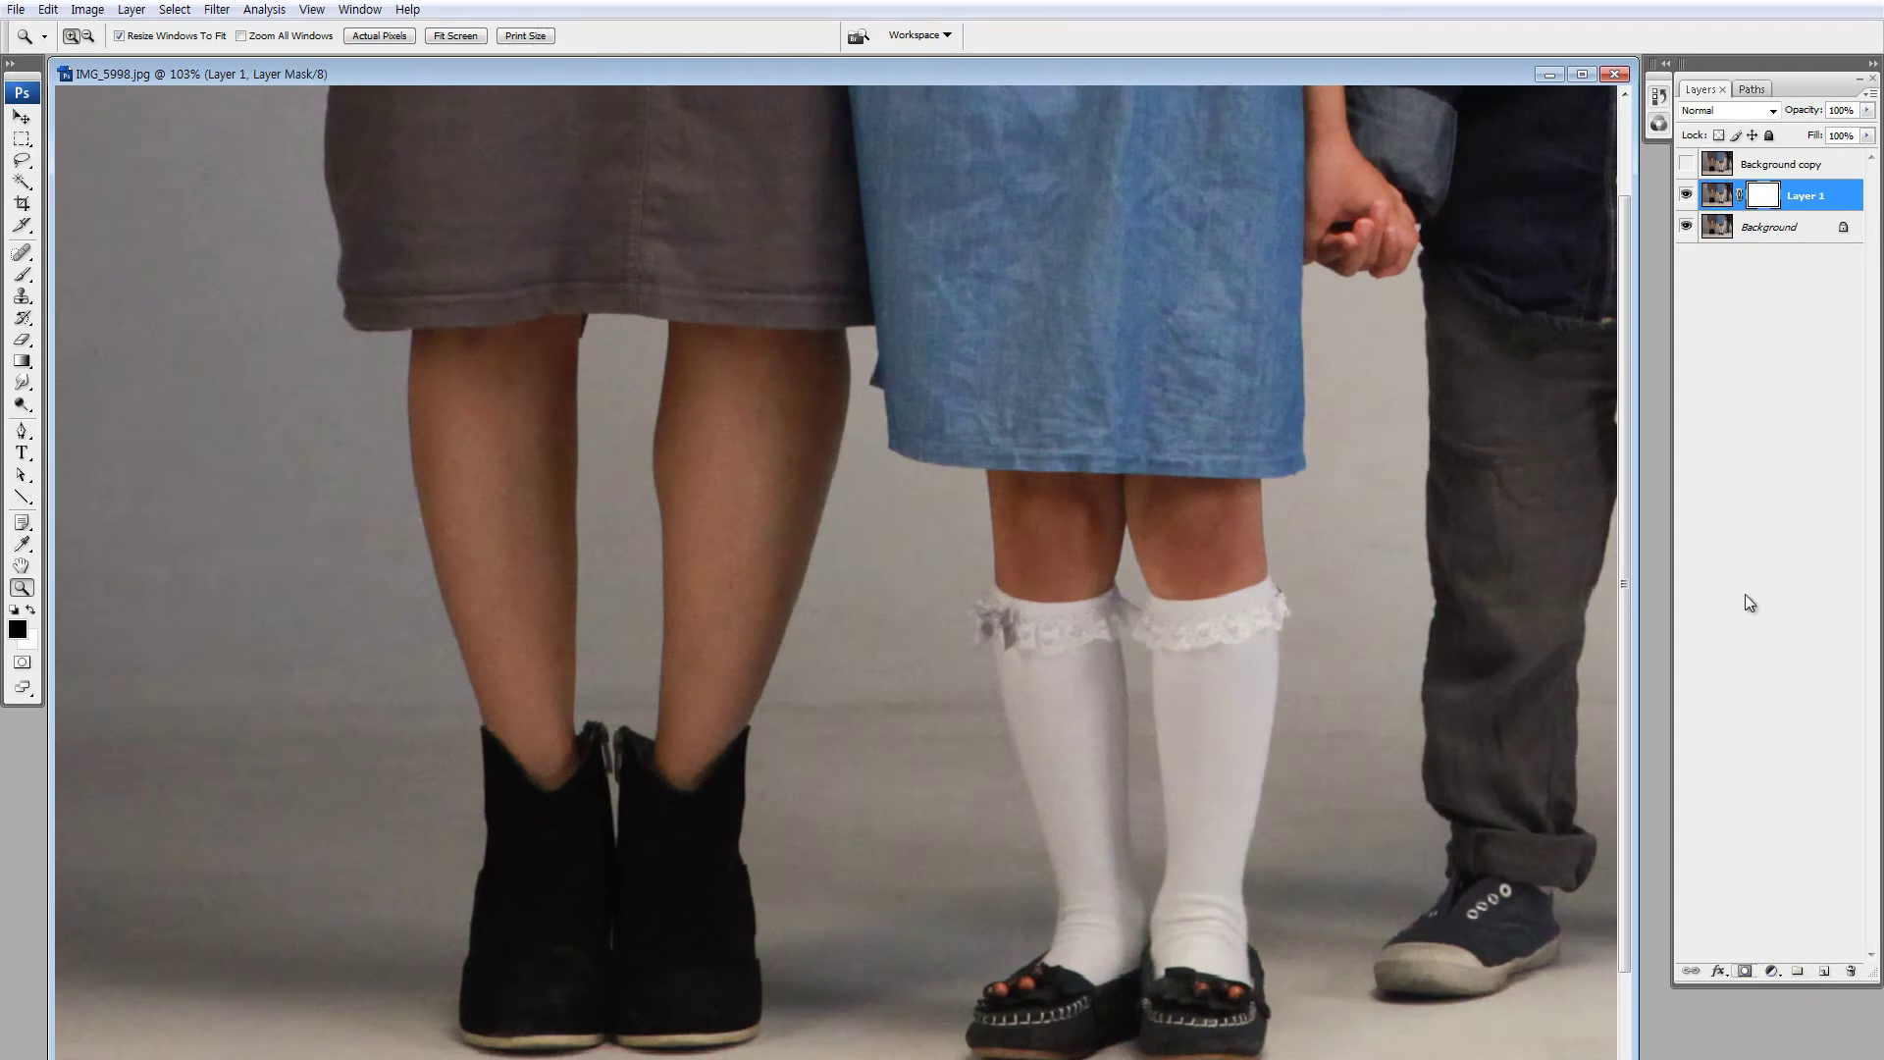
{"action": "key", "text": "ctrl+i"}
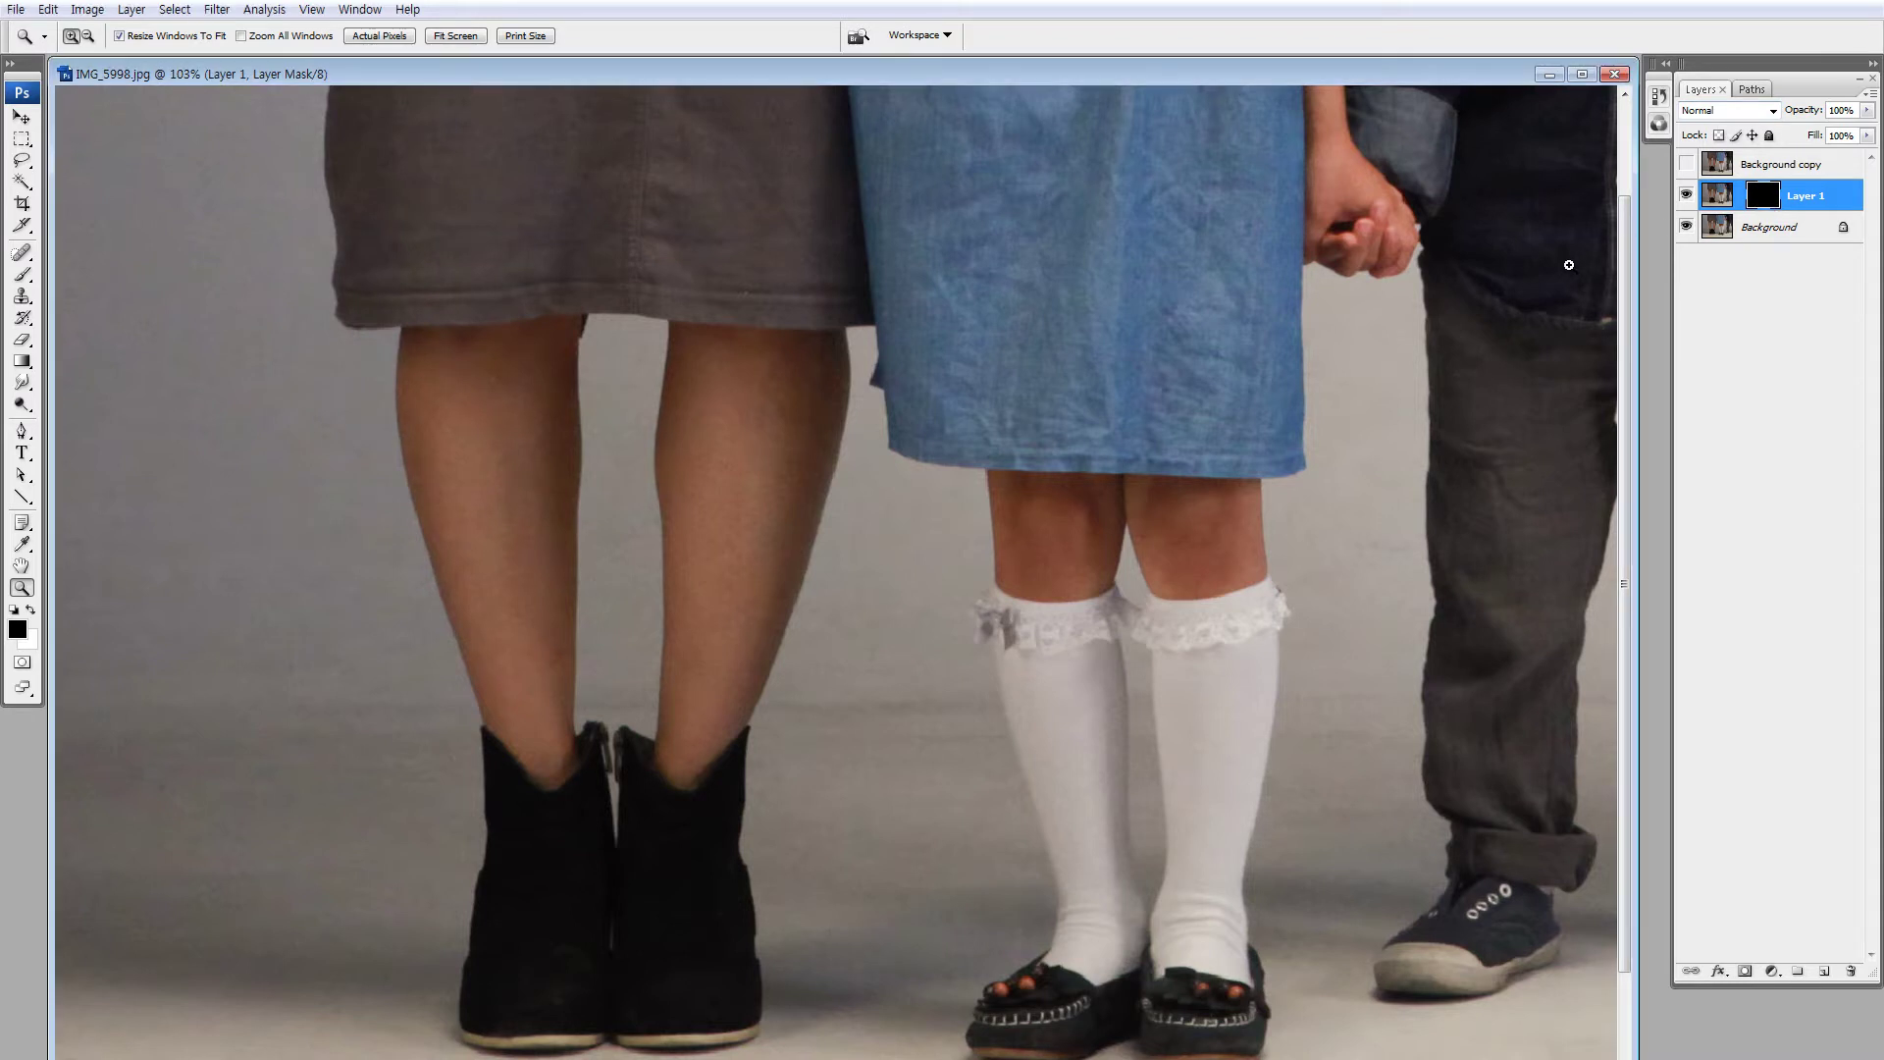
{"action": "key", "text": "b"}
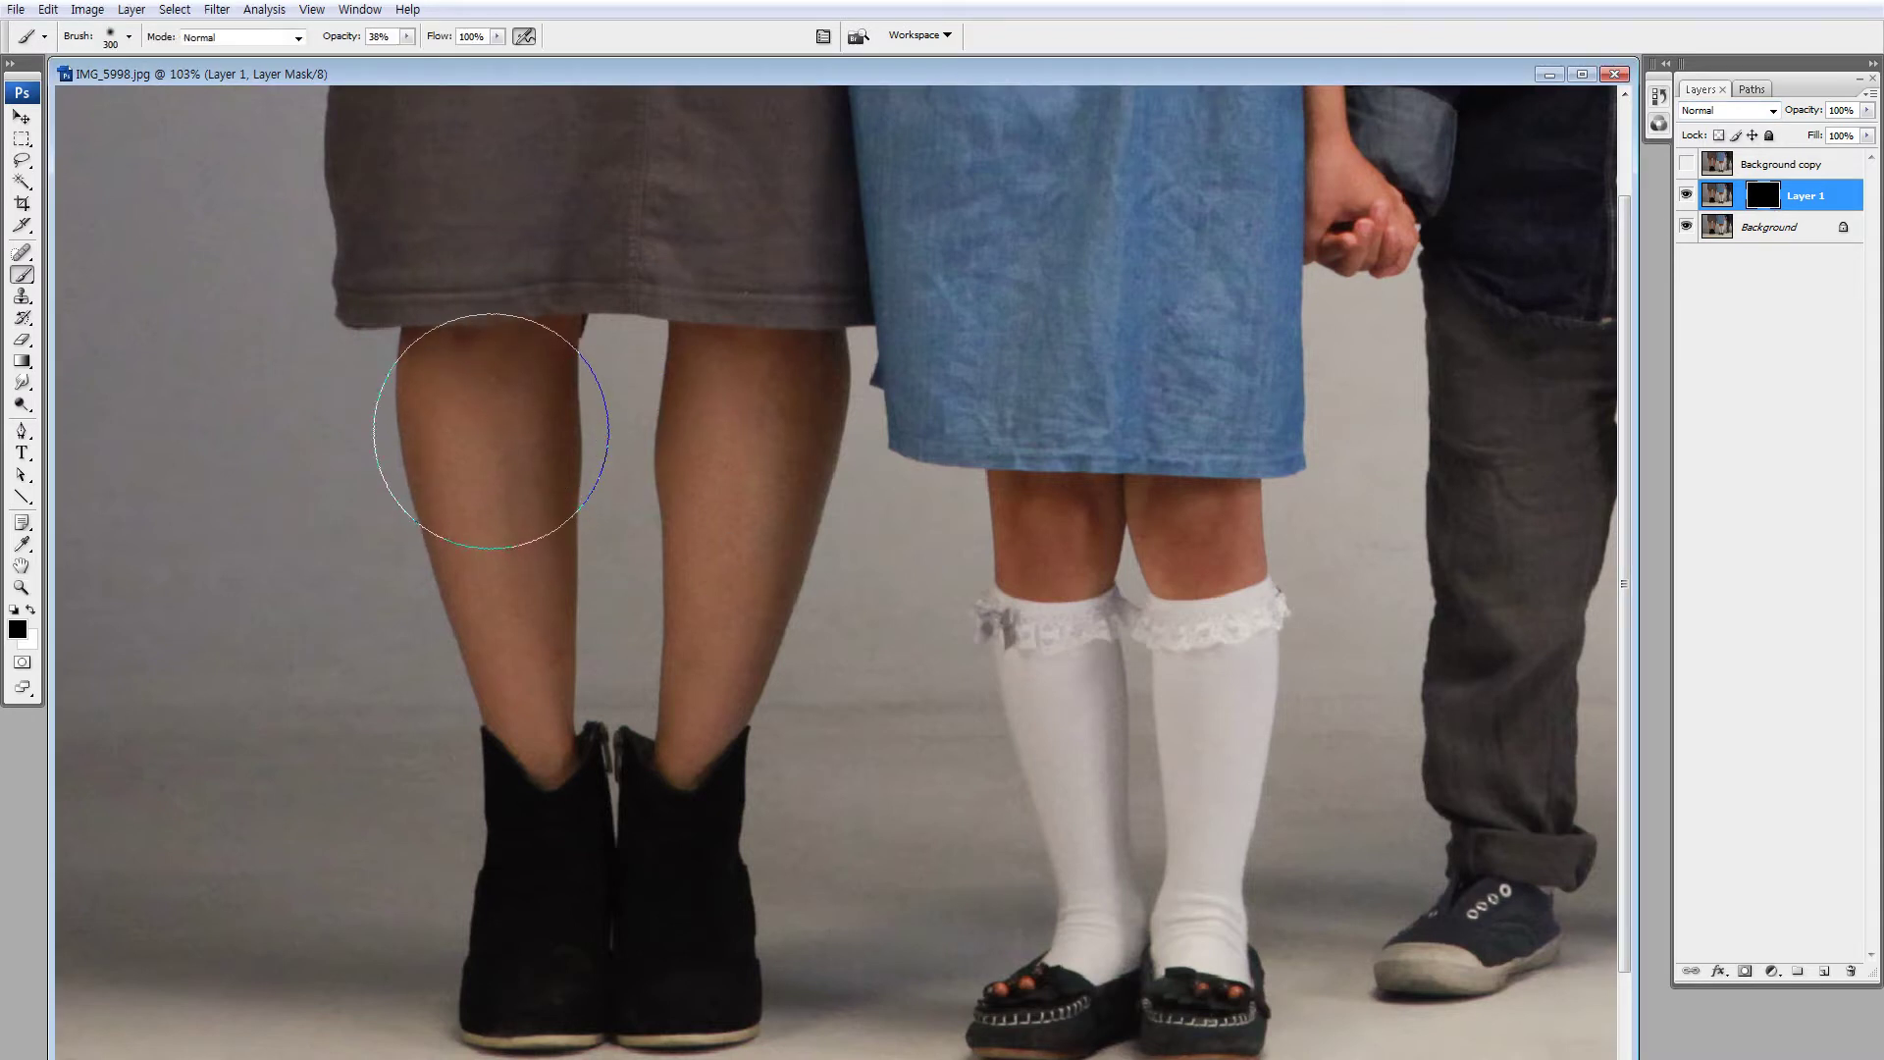
{"action": "key", "text": "bracketleft"}
{"action": "key", "text": "bracketleft"}
{"action": "key", "text": "bracketleft"}
{"action": "key", "text": "x"}
{"action": "left_click_drag", "start_coordinate": [408, 333], "coordinate": [408, 422]}
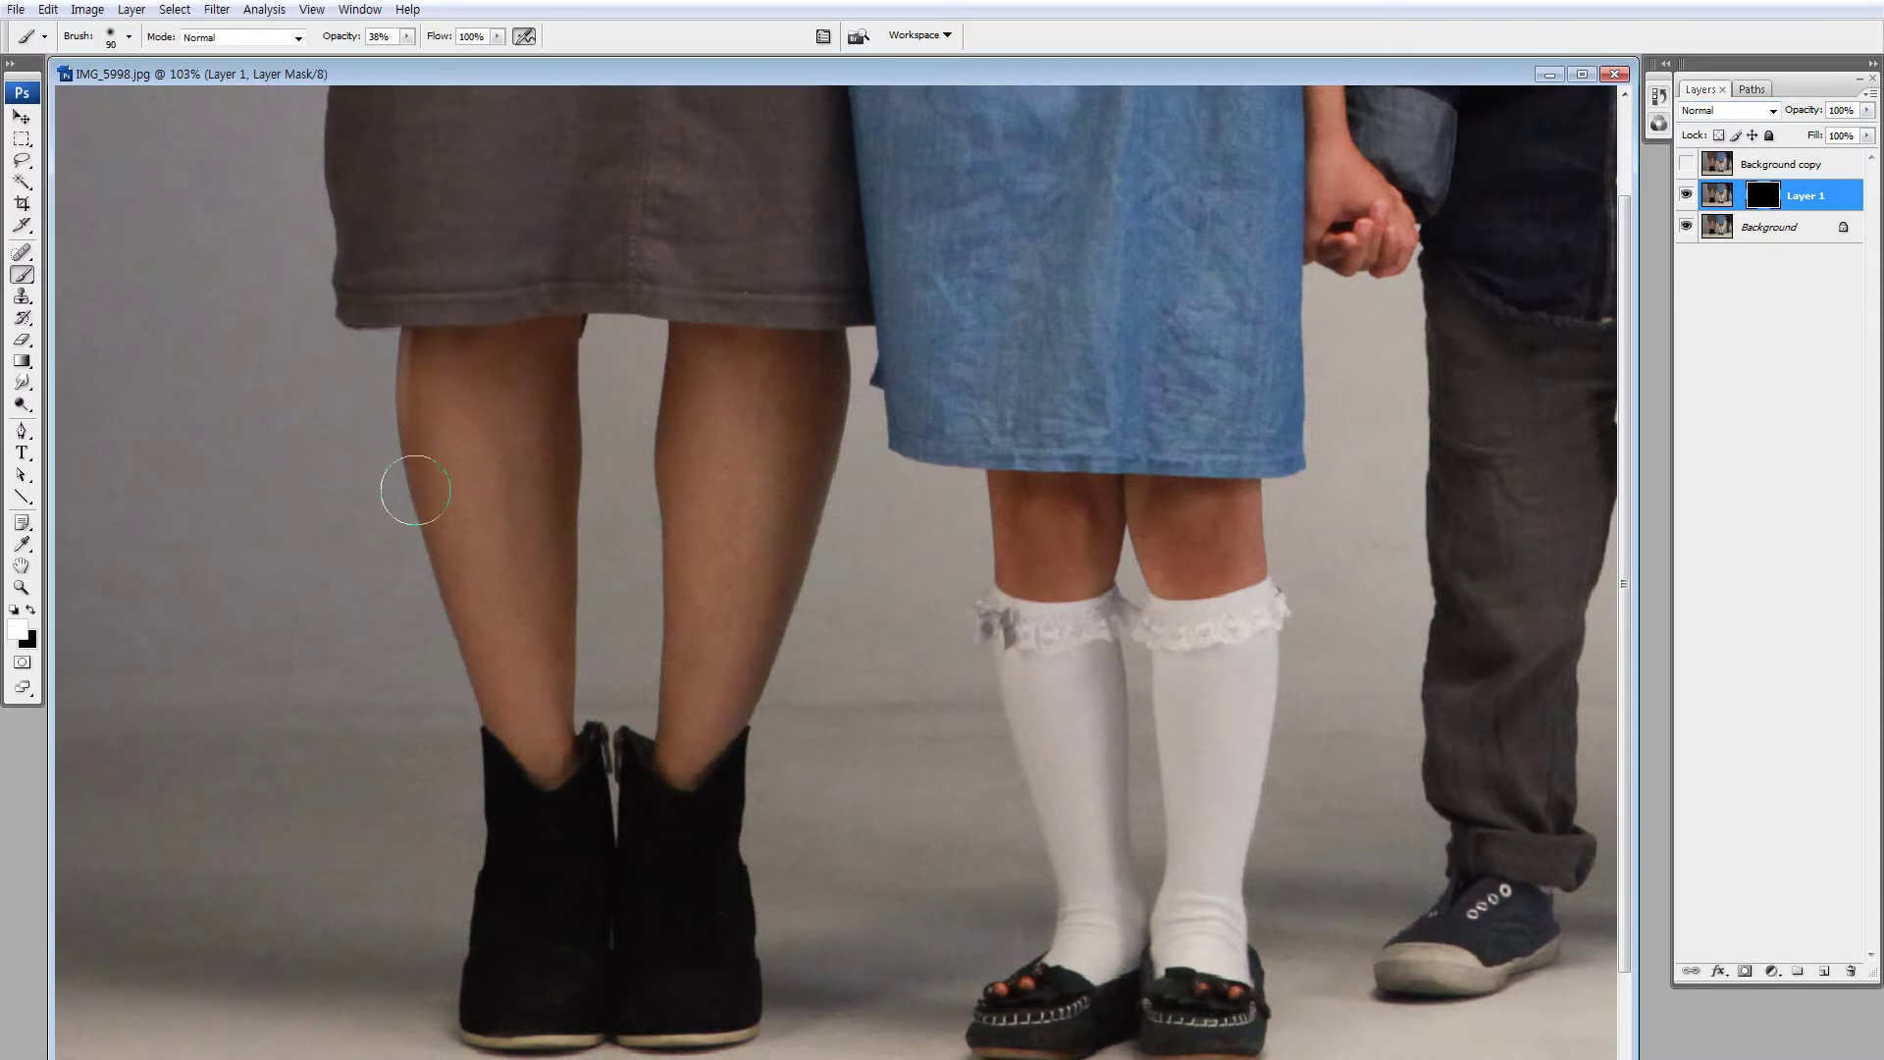
Step: Paint white at full opacity along both edges of the left leg, then reselect Background copy
{"action": "key", "text": "0"}
{"action": "left_click_drag", "start_coordinate": [408, 334], "coordinate": [413, 507]}
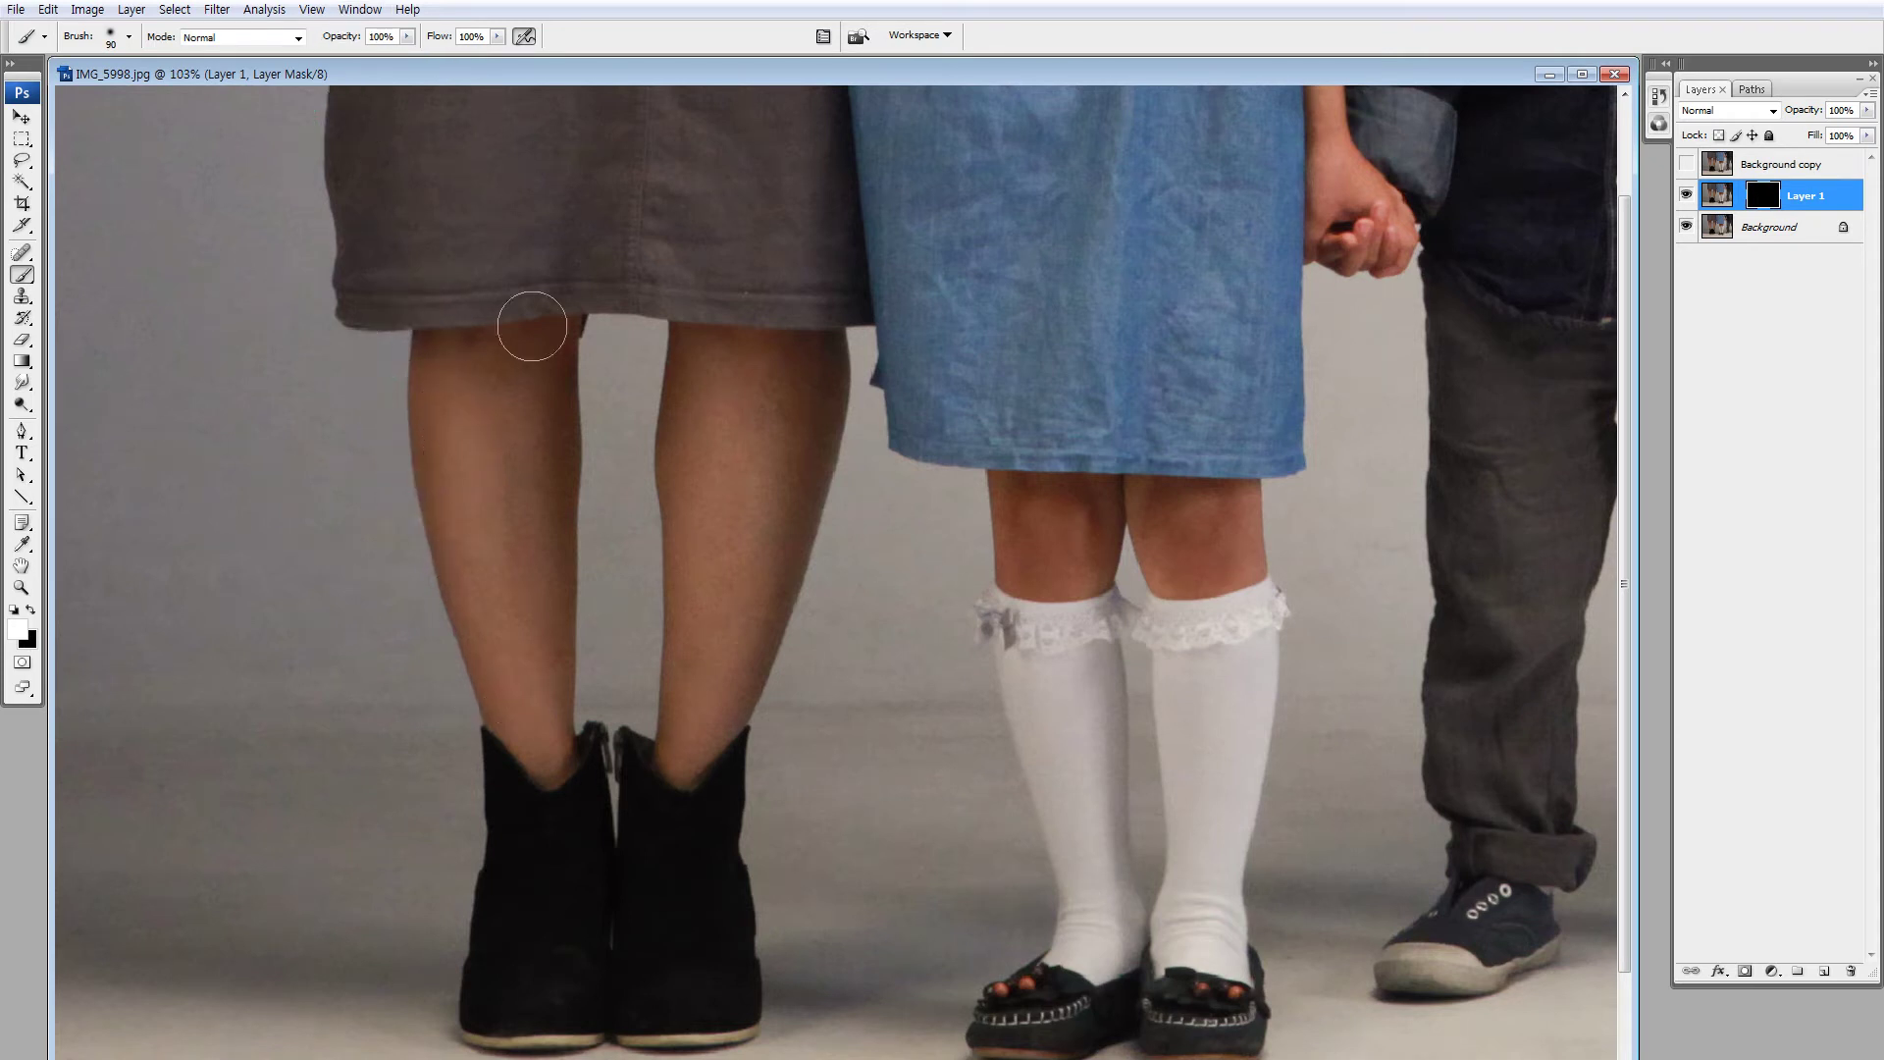
{"action": "left_click_drag", "start_coordinate": [526, 324], "coordinate": [548, 531]}
{"action": "left_click_drag", "start_coordinate": [569, 315], "coordinate": [549, 731]}
{"action": "left_click", "coordinate": [1686, 162]}
{"action": "left_click", "coordinate": [1781, 164]}
Step: Copy Layer 1's mask to Background copy, invert it, and paint in the right leg's edges
{"action": "left_click_drag", "start_coordinate": [1763, 195], "coordinate": [1762, 164]}
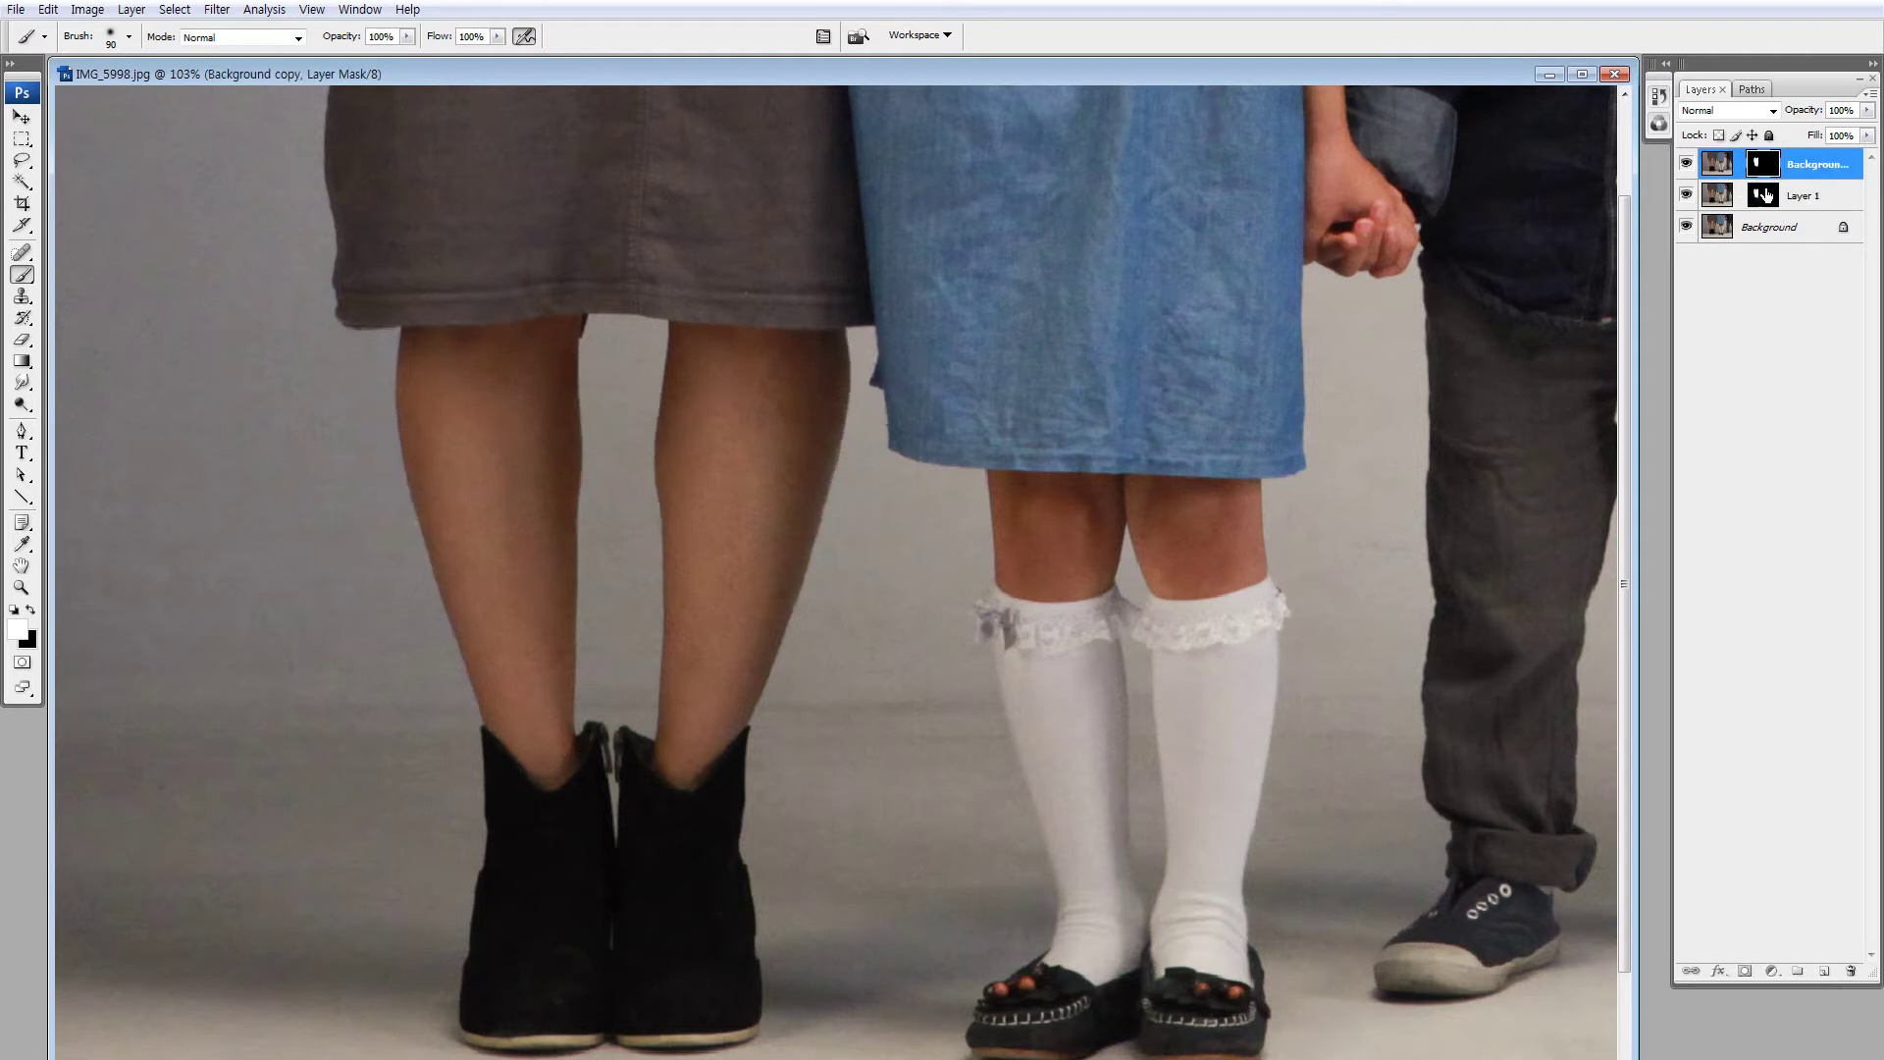
{"action": "key", "text": "ctrl+BackSpace"}
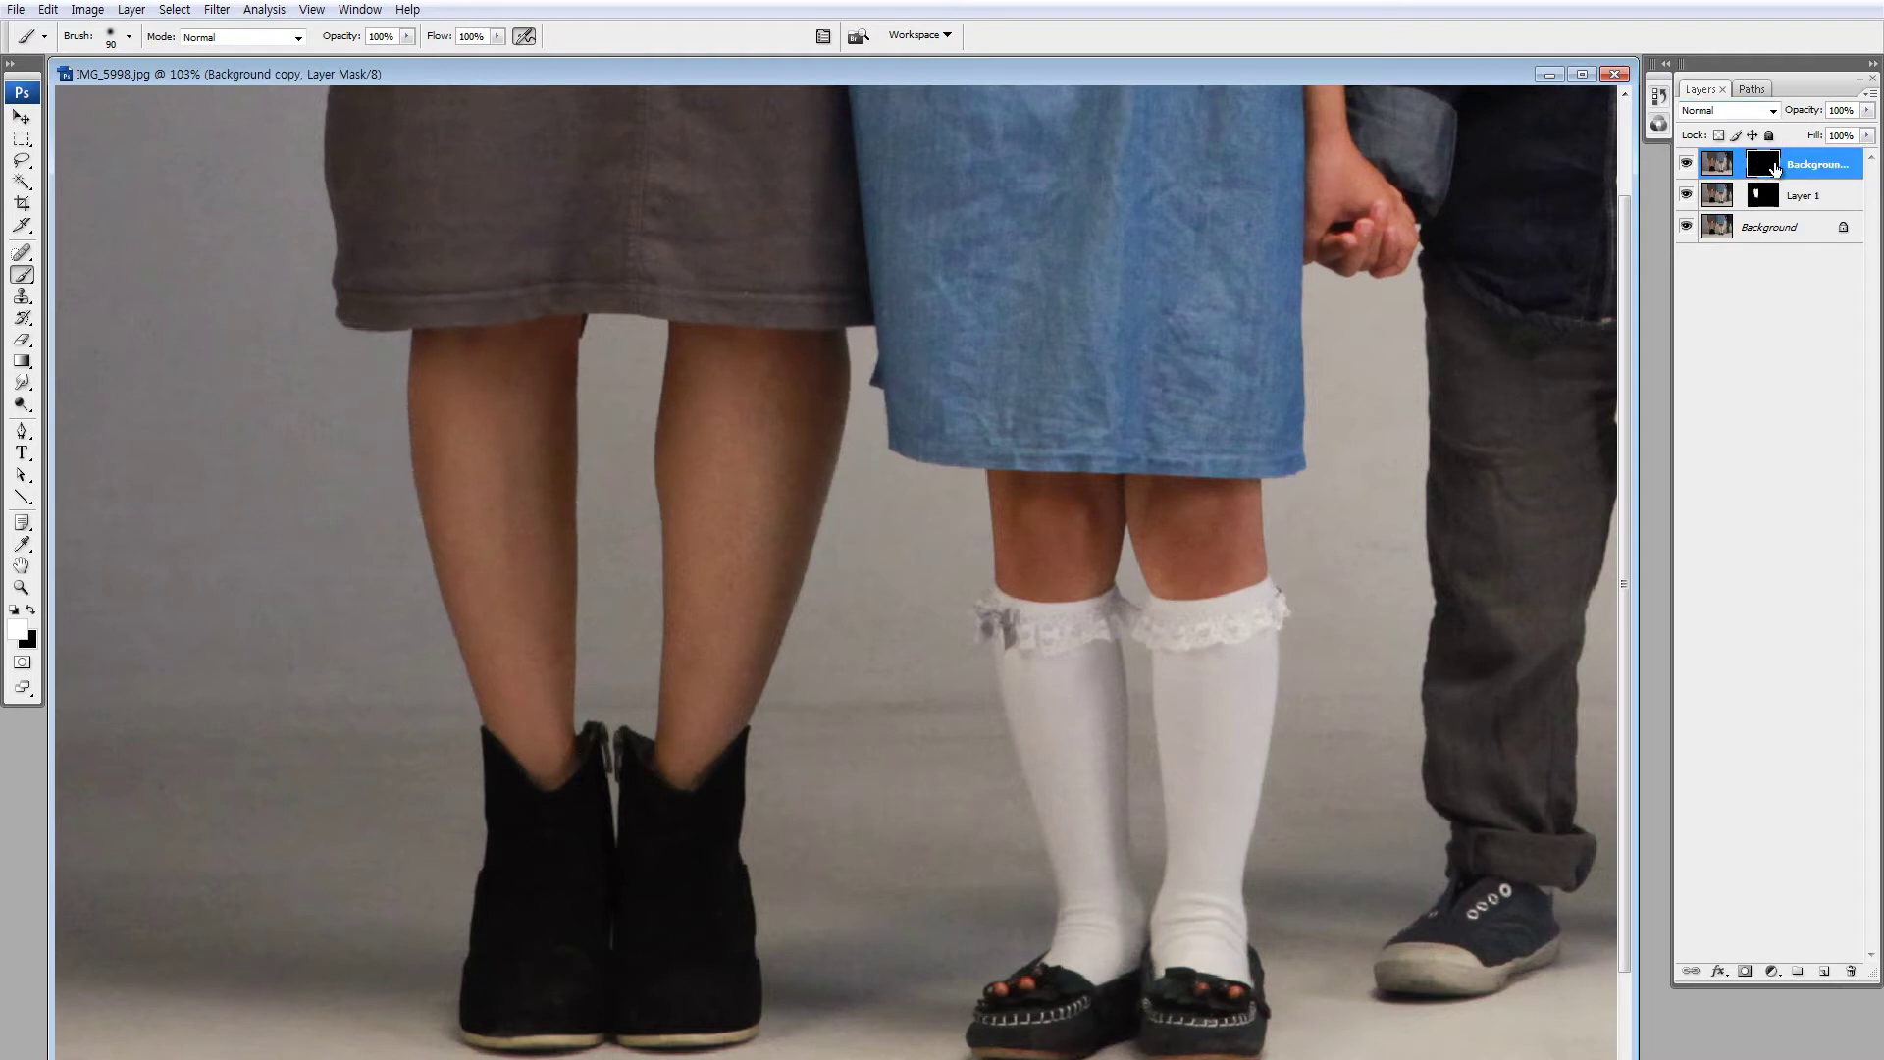
{"action": "left_click_drag", "start_coordinate": [707, 421], "coordinate": [701, 409]}
{"action": "left_click_drag", "start_coordinate": [820, 370], "coordinate": [828, 475]}
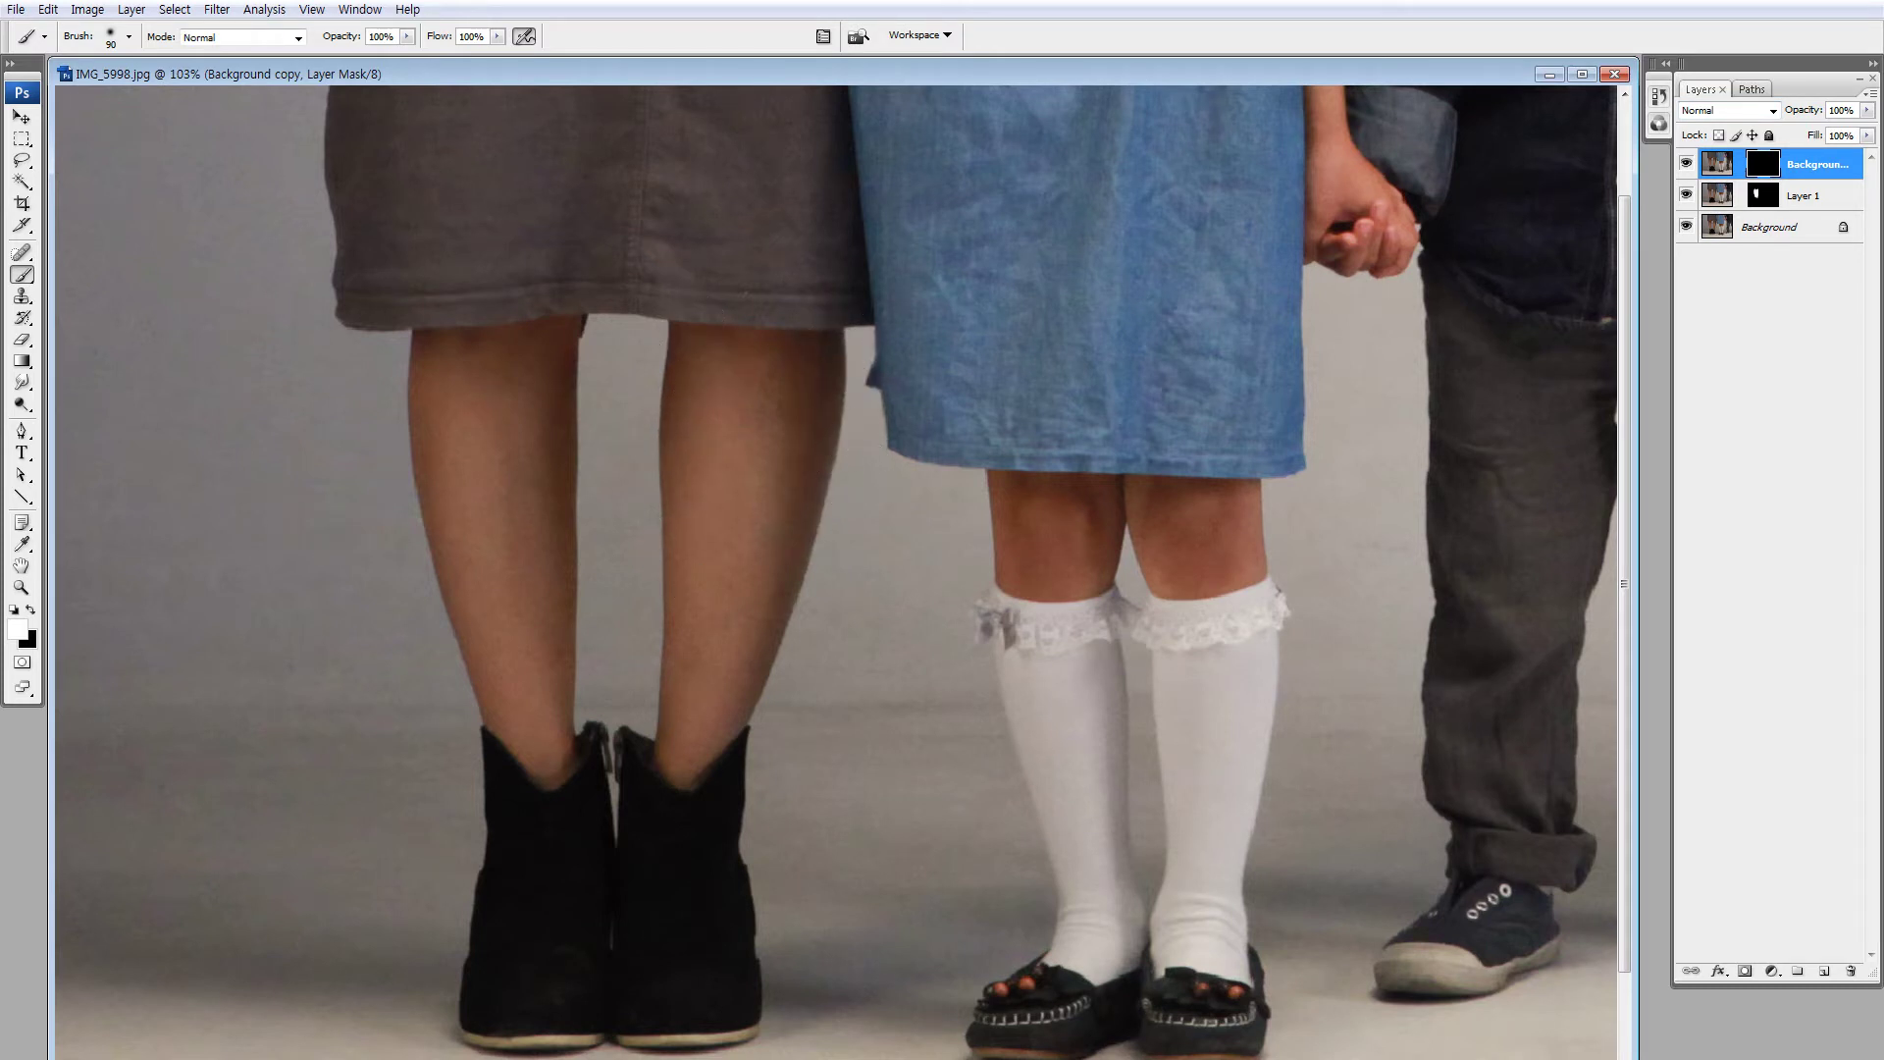
{"action": "mouse_move", "coordinate": [845, 545]}
{"action": "left_mouse_down"}
{"action": "mouse_move", "coordinate": [810, 539]}
{"action": "mouse_move", "coordinate": [782, 618]}
{"action": "mouse_move", "coordinate": [802, 559]}
{"action": "left_mouse_up"}
Step: Merge Layer 1 with Background copy, compare against the original, then delete the merged layer
{"action": "key", "text": "ctrl+minus"}
{"action": "key", "text": "ctrl+minus"}
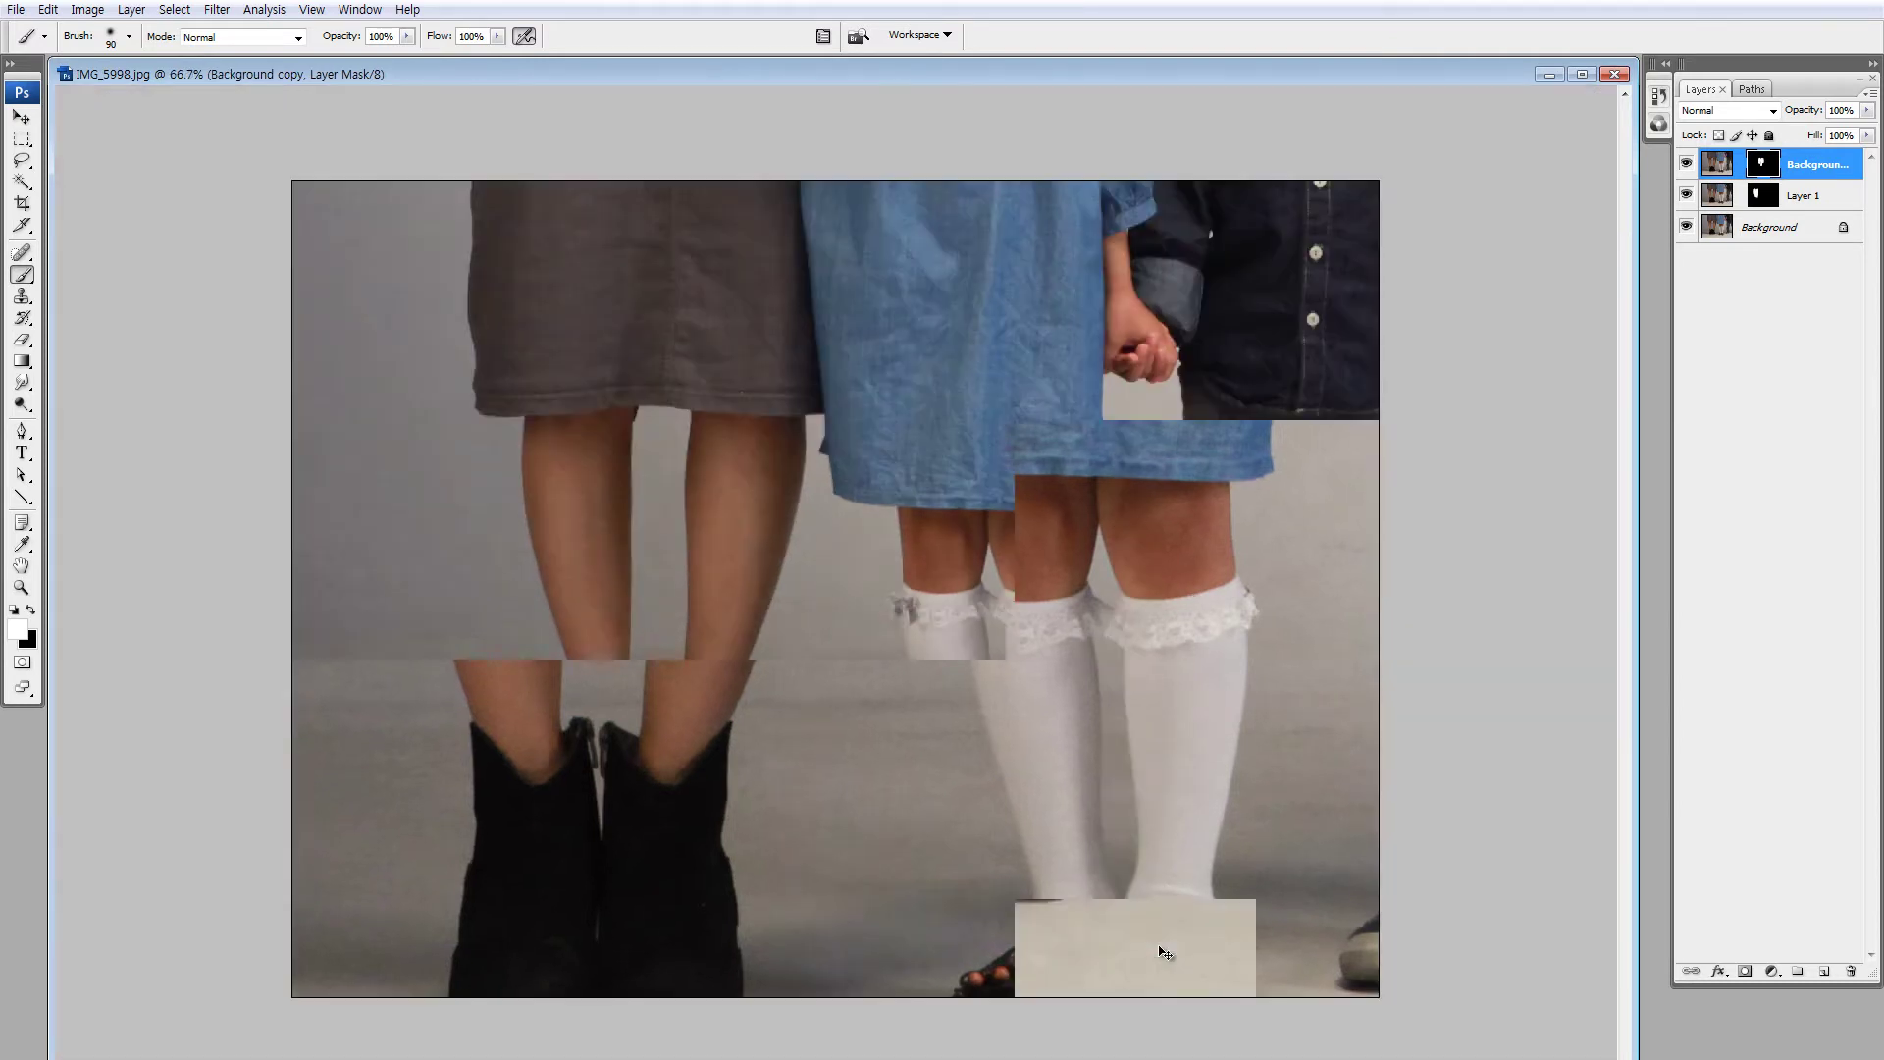
{"action": "key", "text": "ctrl+minus"}
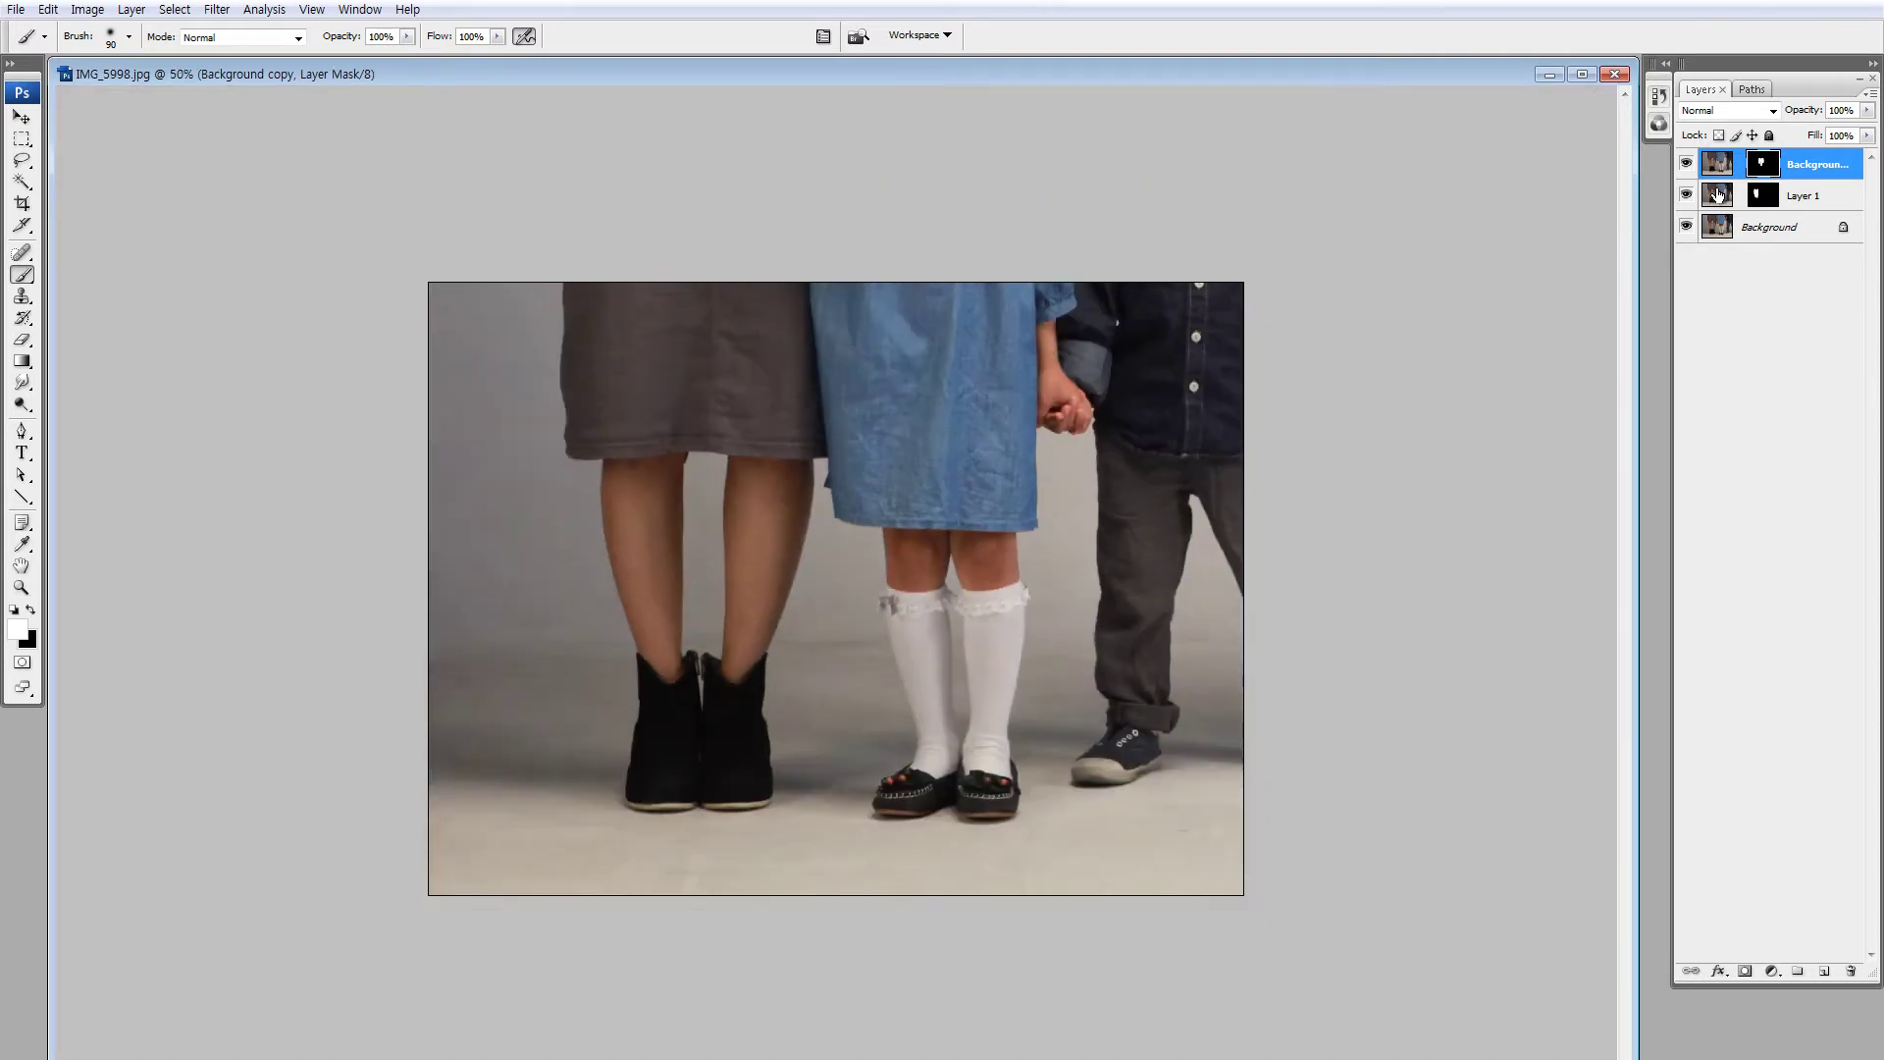
{"action": "left_click", "coordinate": [1718, 195], "text": "shift"}
{"action": "key", "text": "ctrl+e"}
{"action": "left_click", "coordinate": [1686, 196]}
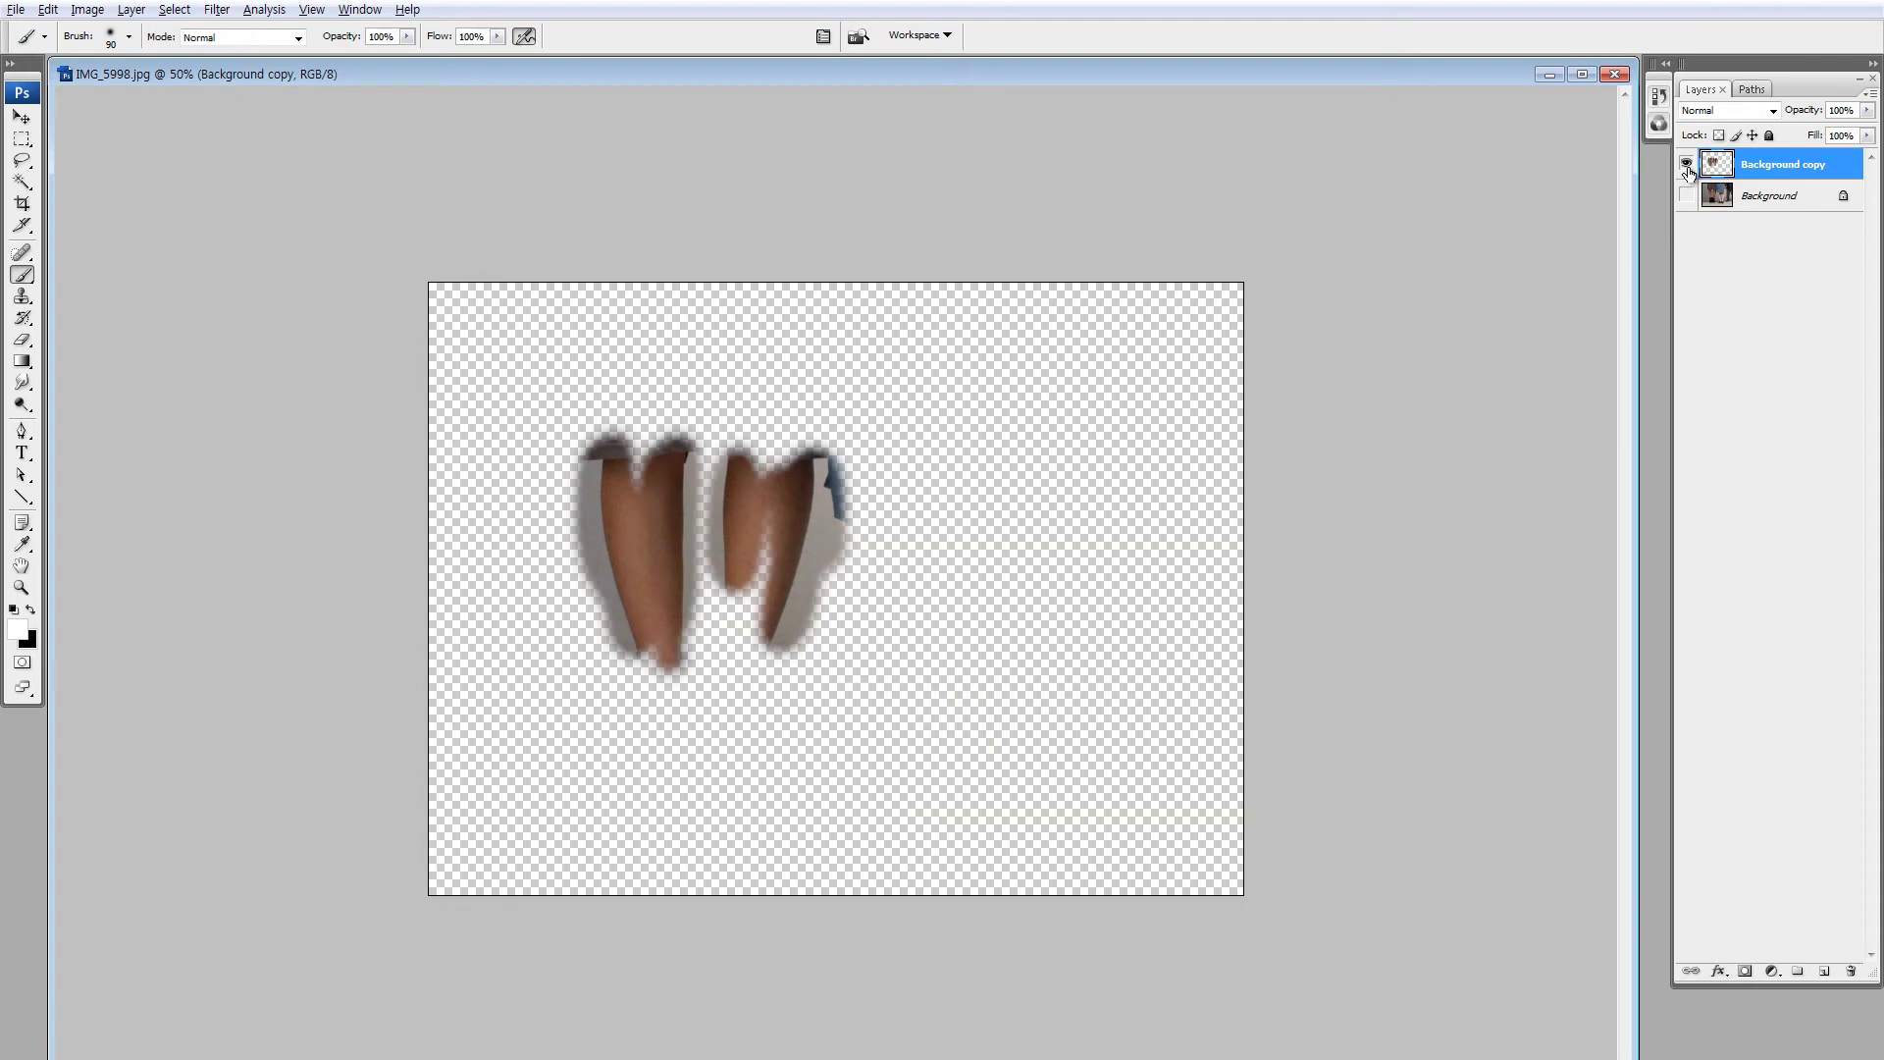
{"action": "left_click", "coordinate": [1686, 195]}
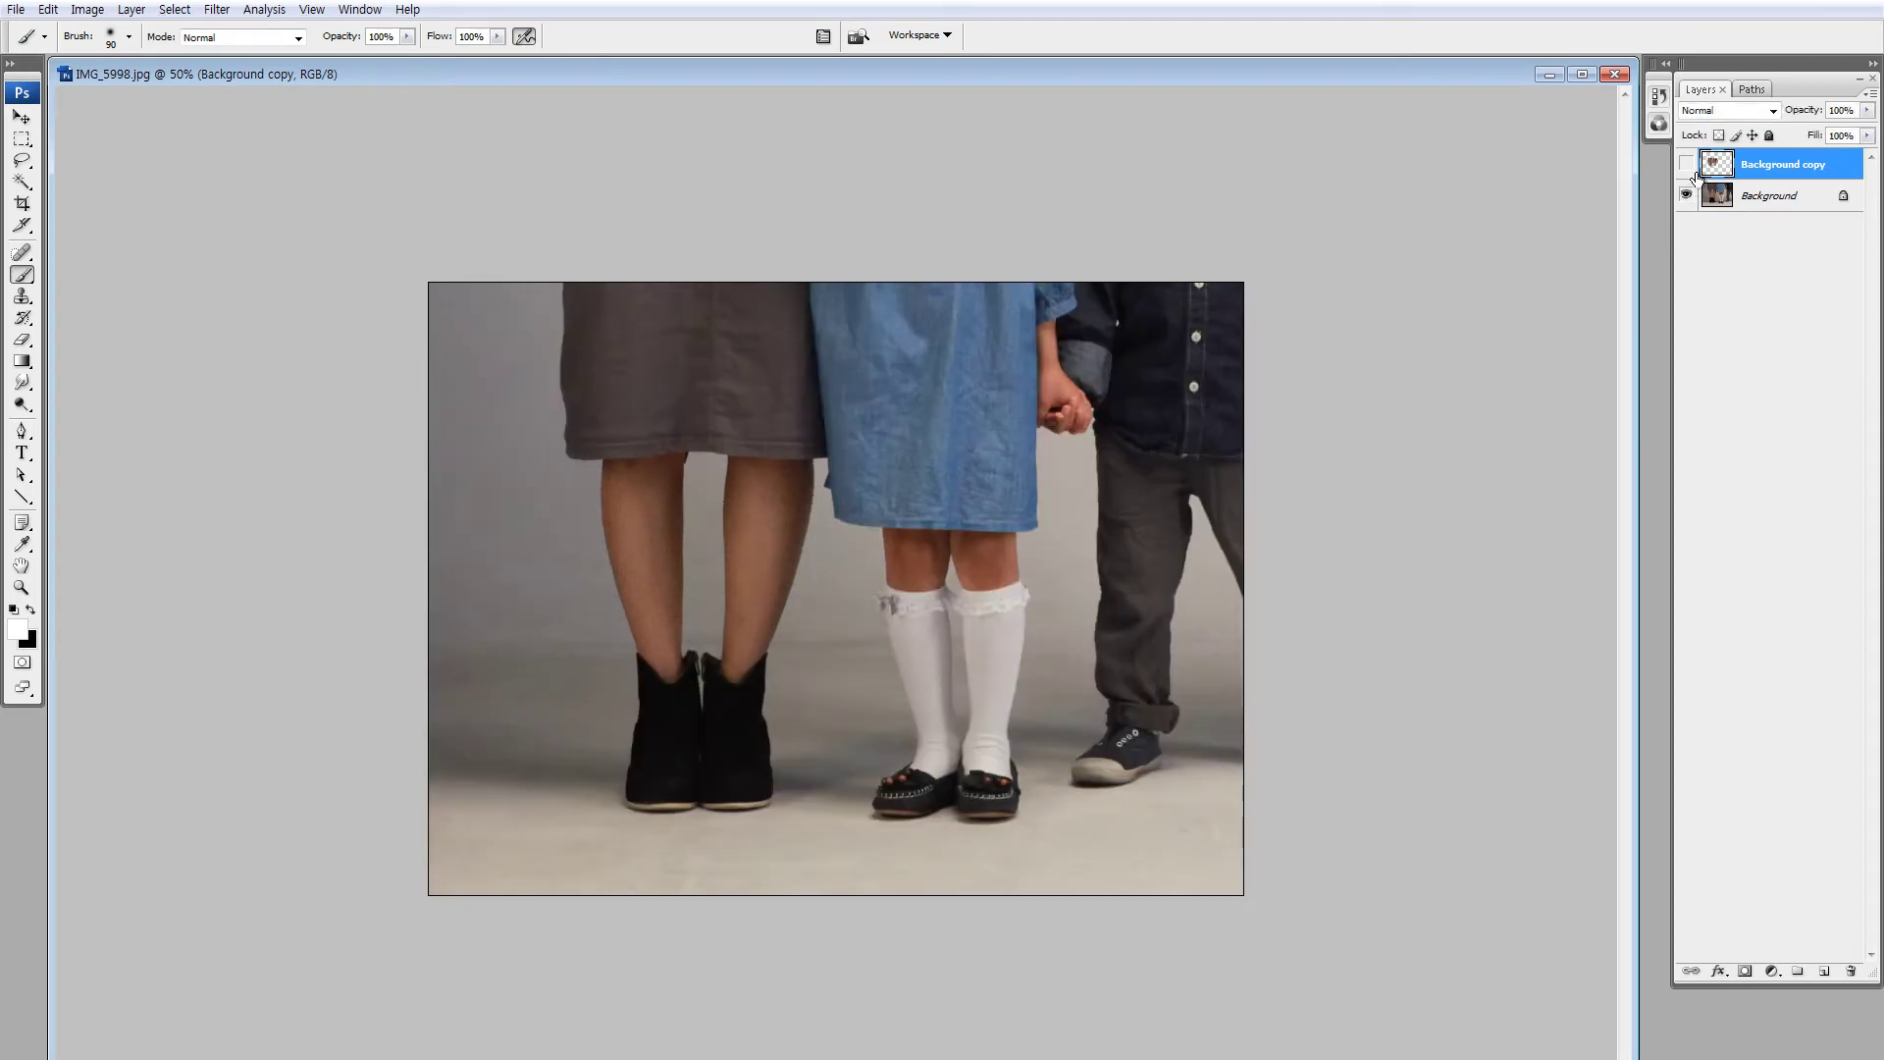
{"action": "left_click", "coordinate": [1686, 164]}
{"action": "left_click", "coordinate": [1687, 165]}
{"action": "key", "text": "Delete"}
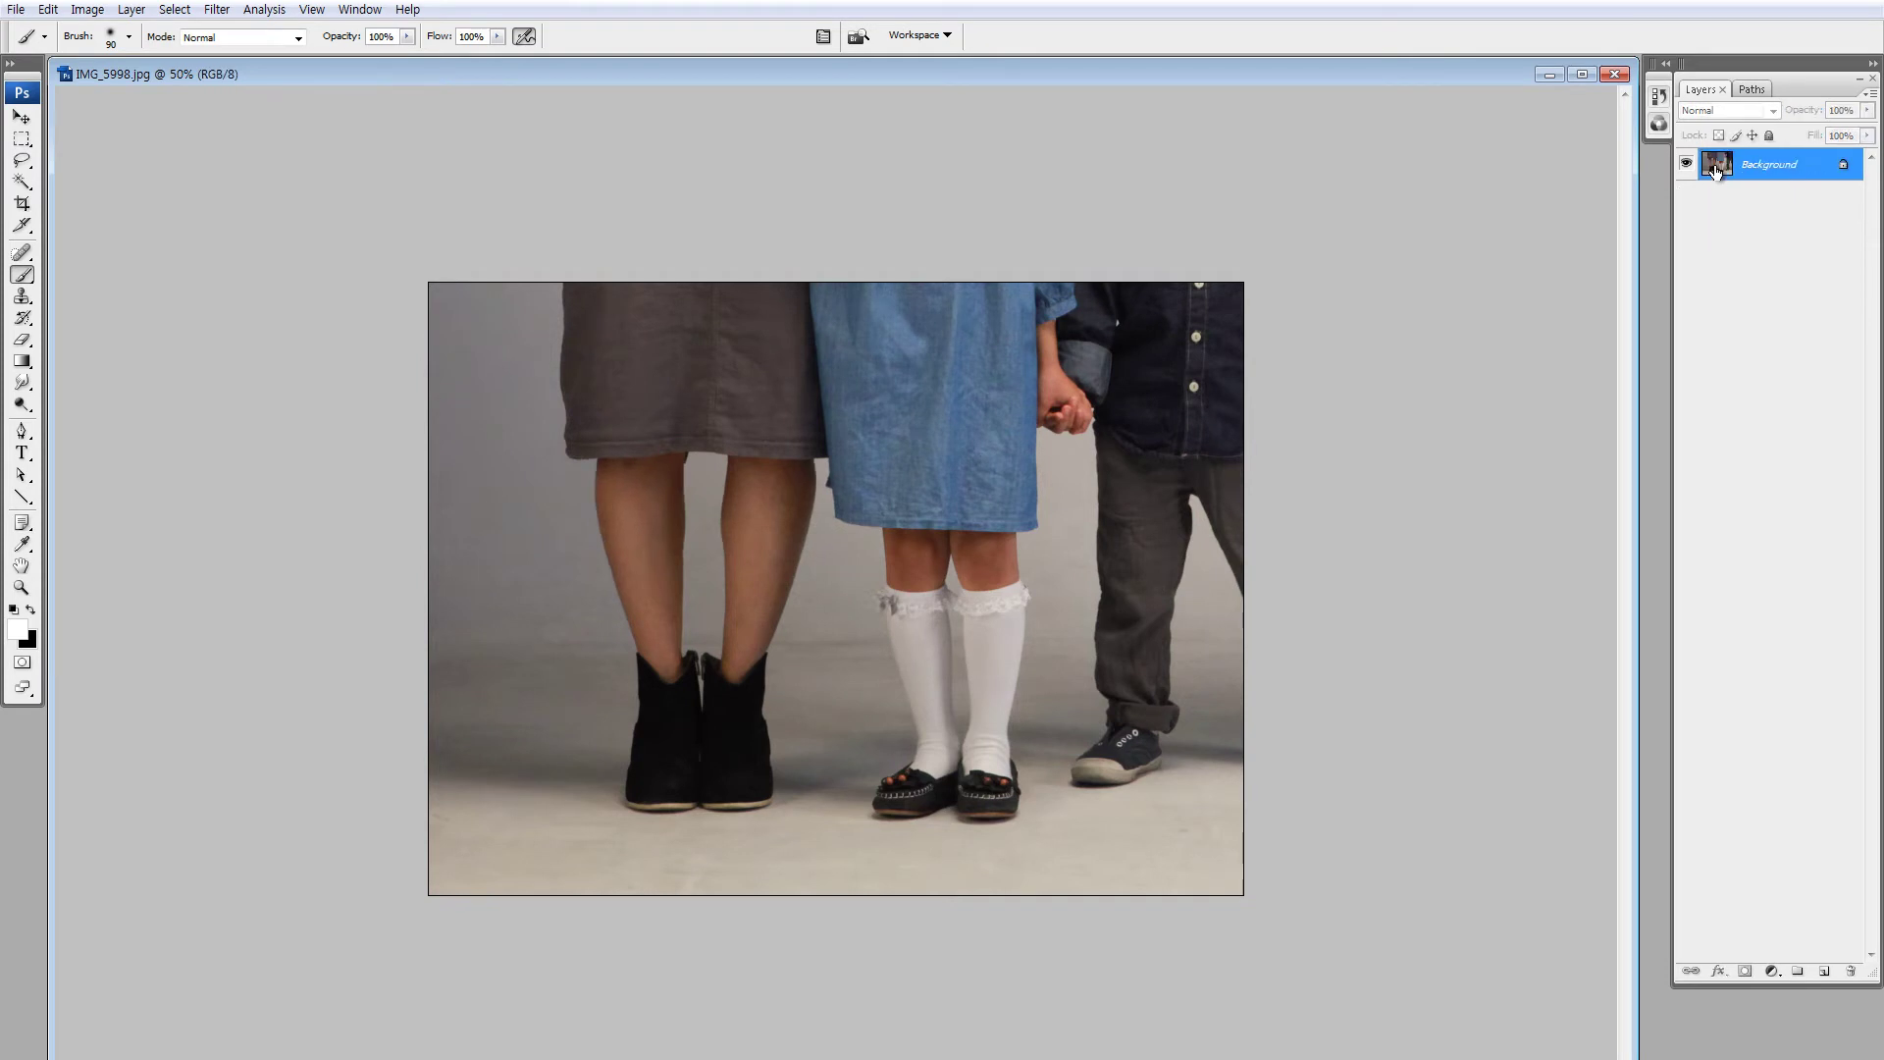
Step: Outline the outer side of the left lower leg with a 5 px feathered Polygonal Lasso
{"action": "key", "text": "z"}
{"action": "left_click_drag", "start_coordinate": [565, 354], "coordinate": [1011, 775]}
{"action": "key", "text": "l"}
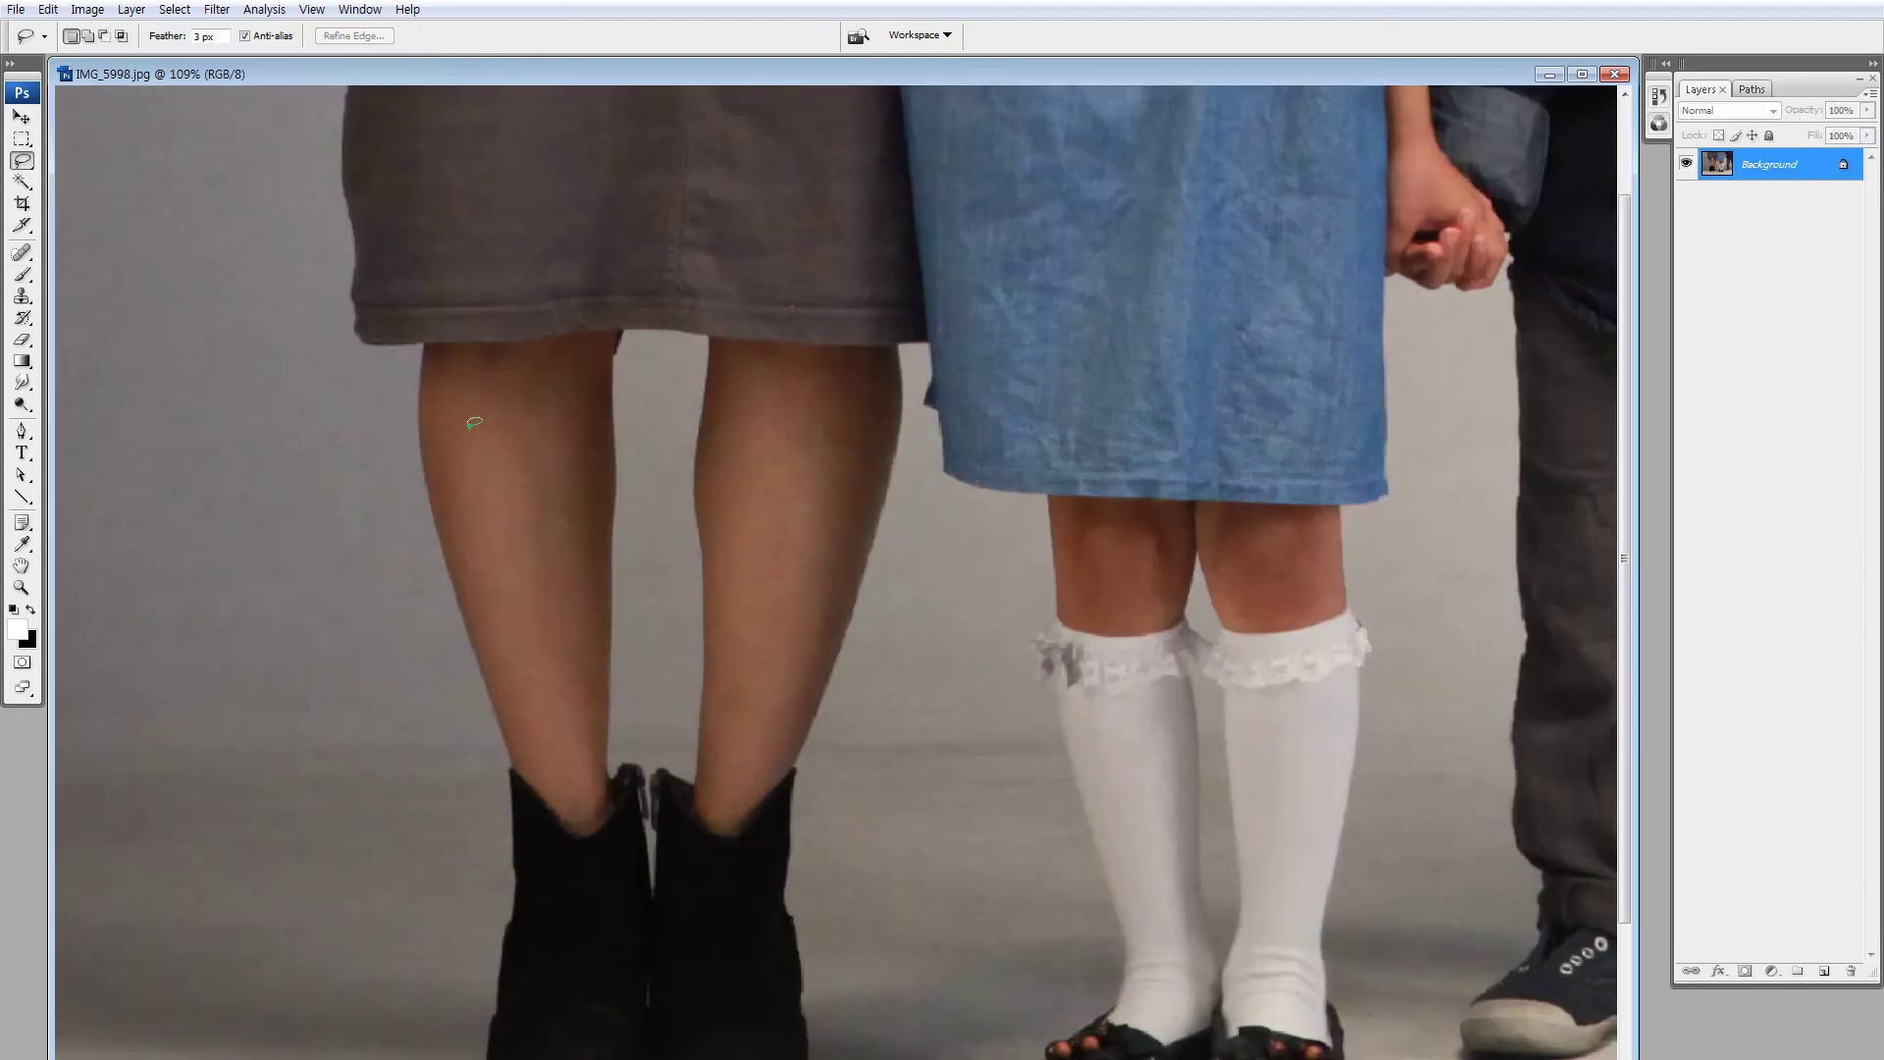
{"action": "key", "text": "shift+l"}
{"action": "left_click", "coordinate": [422, 342]}
{"action": "left_click", "coordinate": [511, 341]}
{"action": "left_click", "coordinate": [569, 839]}
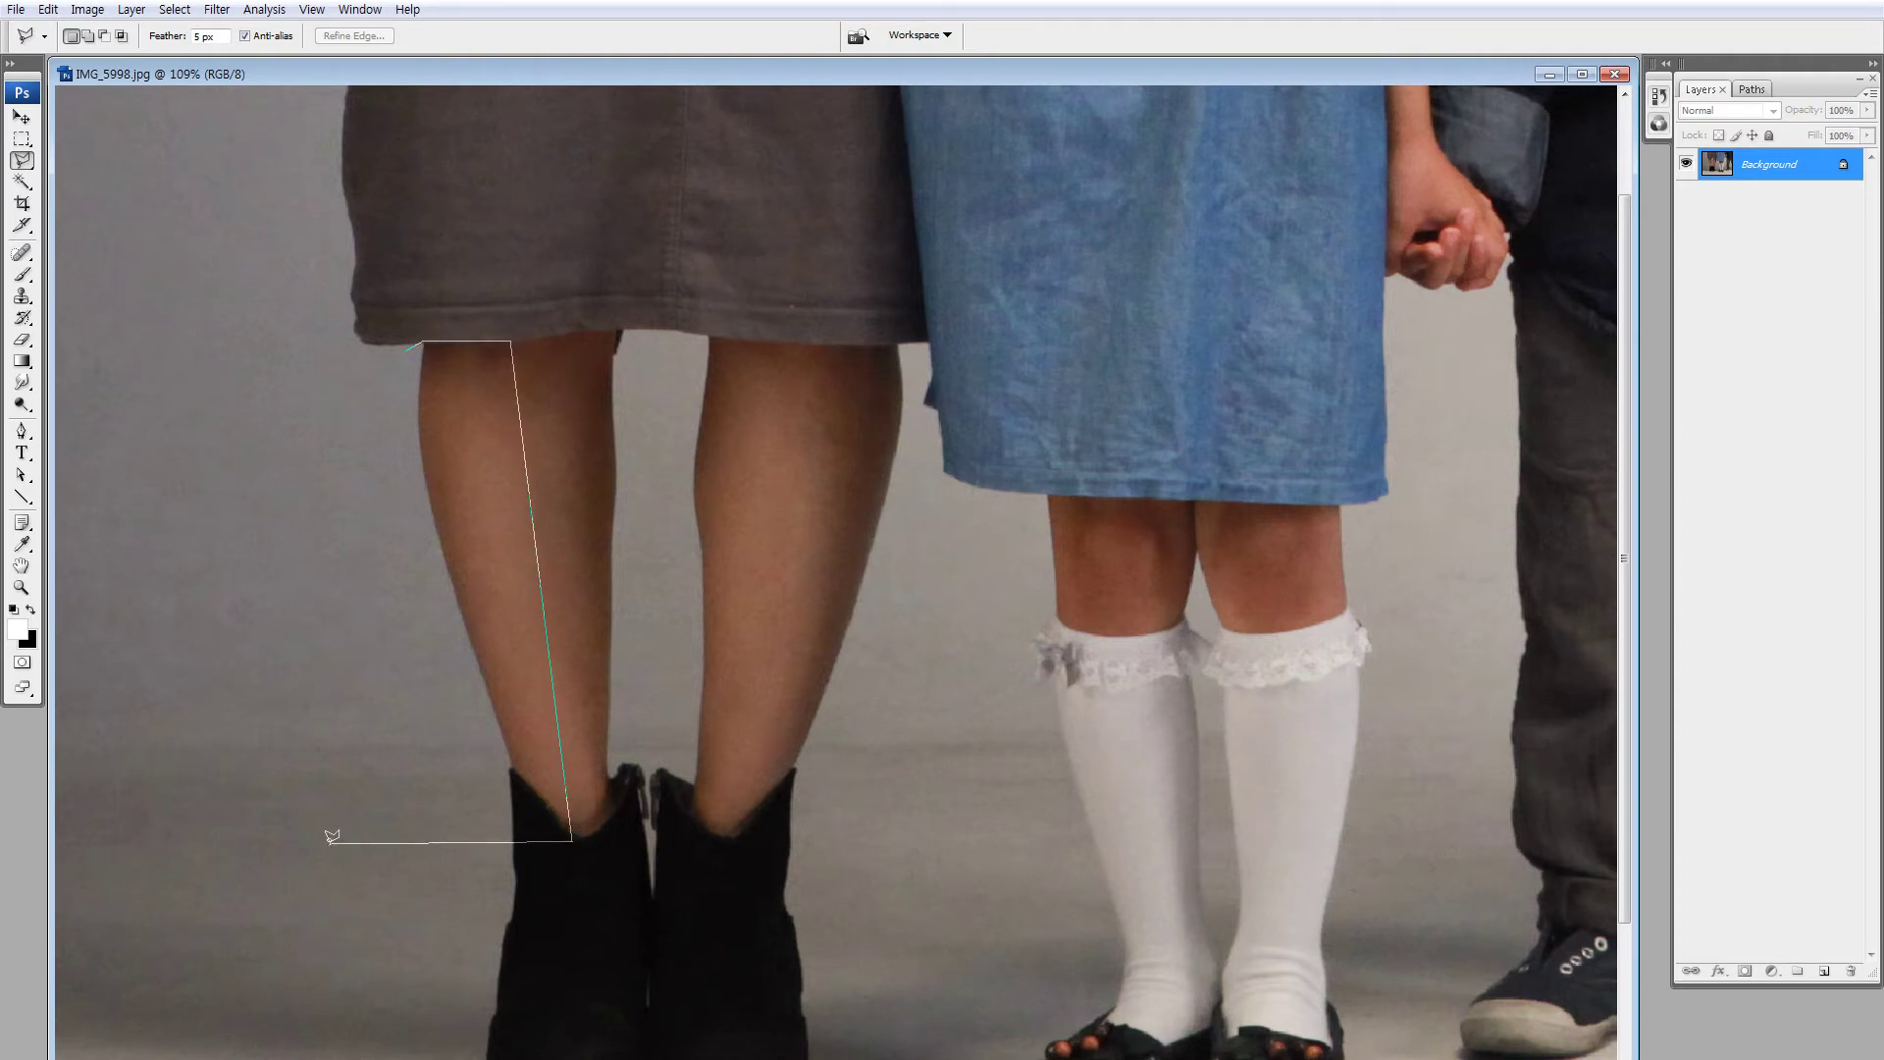
{"action": "left_click", "coordinate": [333, 839]}
{"action": "left_click", "coordinate": [381, 358]}
{"action": "left_click", "coordinate": [407, 348]}
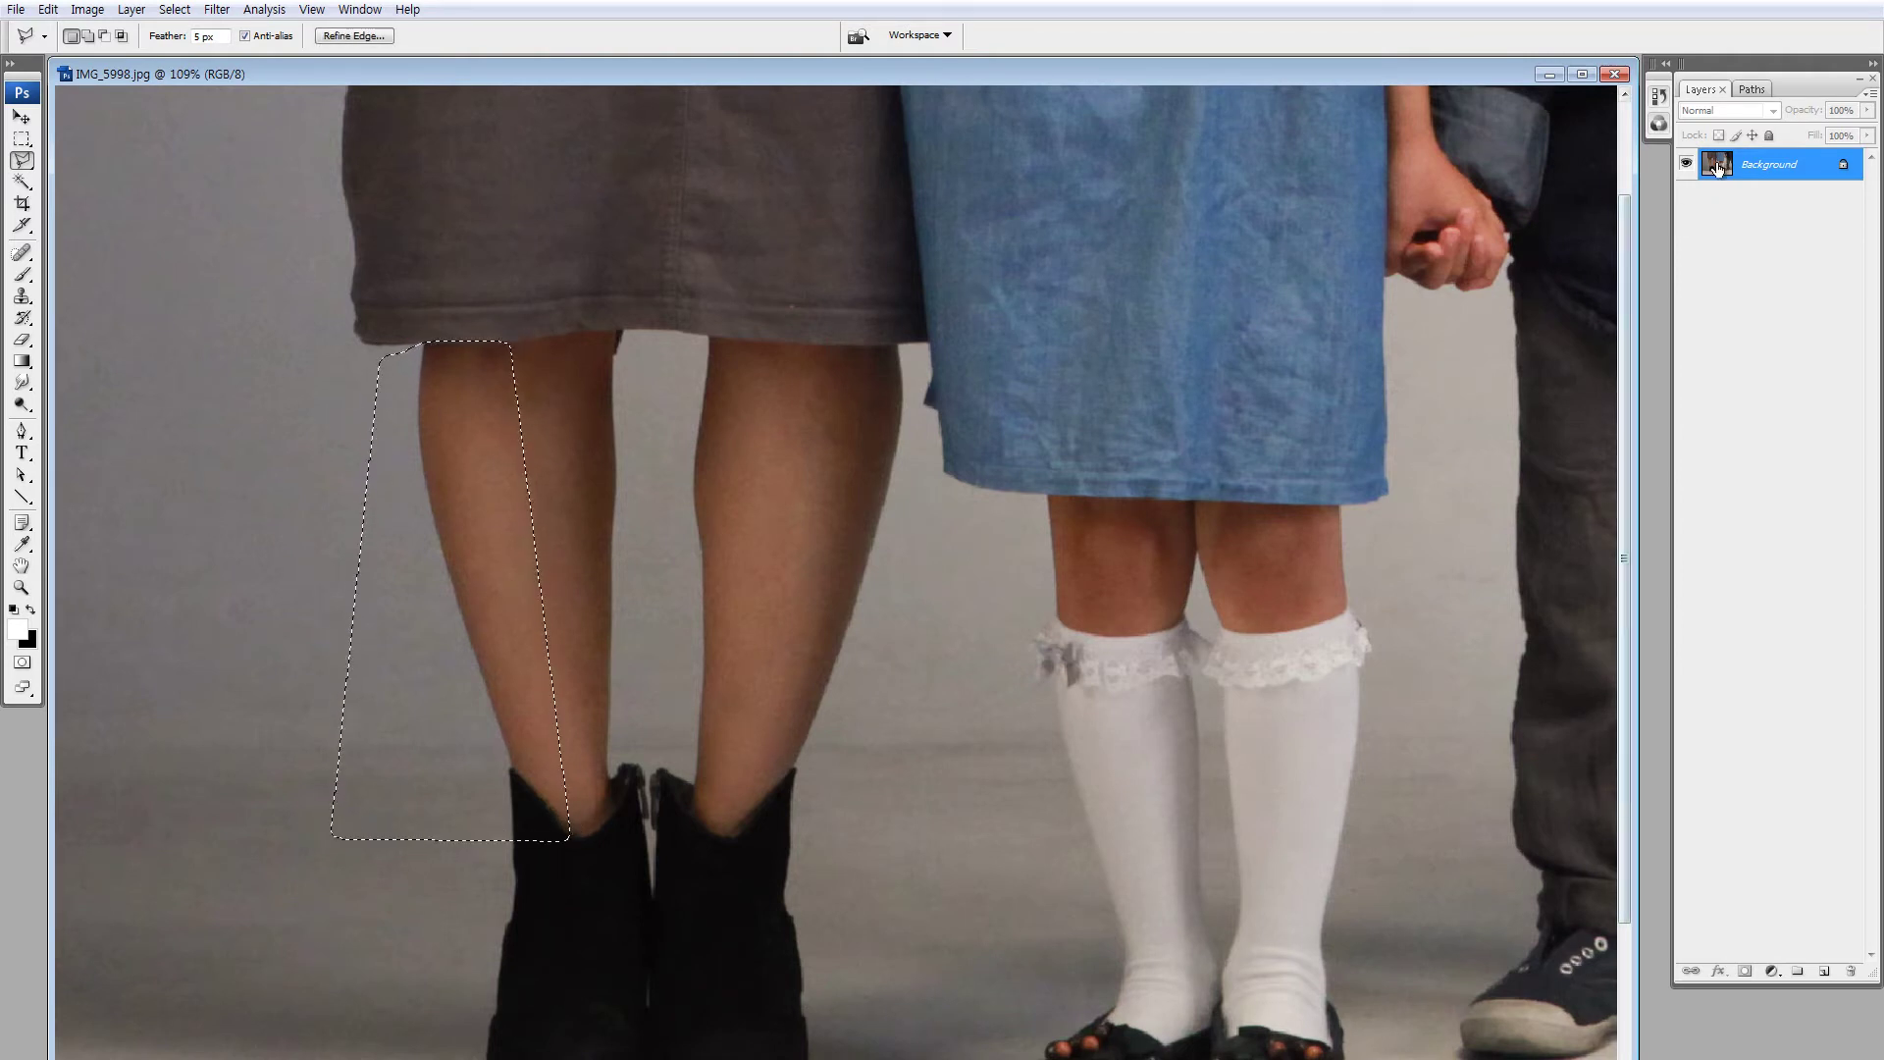
Step: Copy the feathered leg selection onto a new Layer 1 and check it against Background
{"action": "key", "text": "ctrl+j"}
{"action": "left_click", "coordinate": [1687, 168], "text": "alt"}
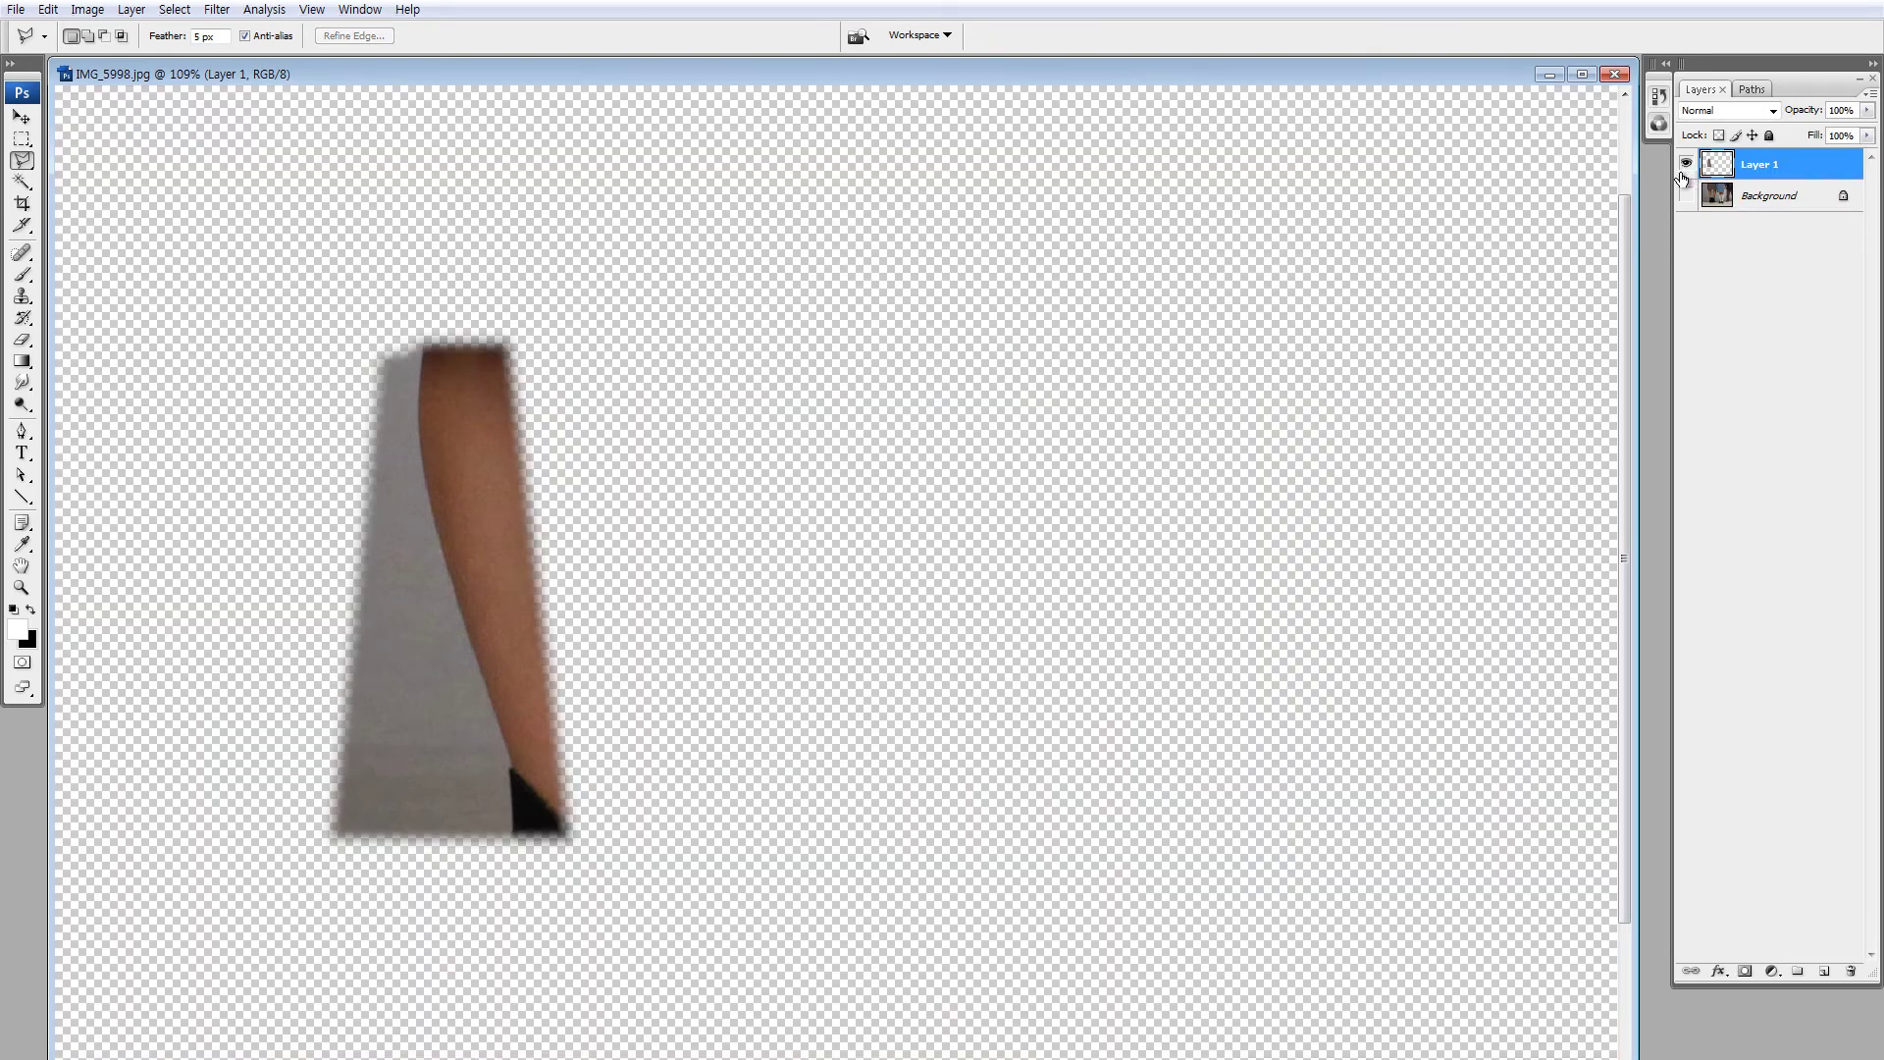
{"action": "left_click", "coordinate": [1689, 172], "text": "alt"}
{"action": "key", "text": "v"}
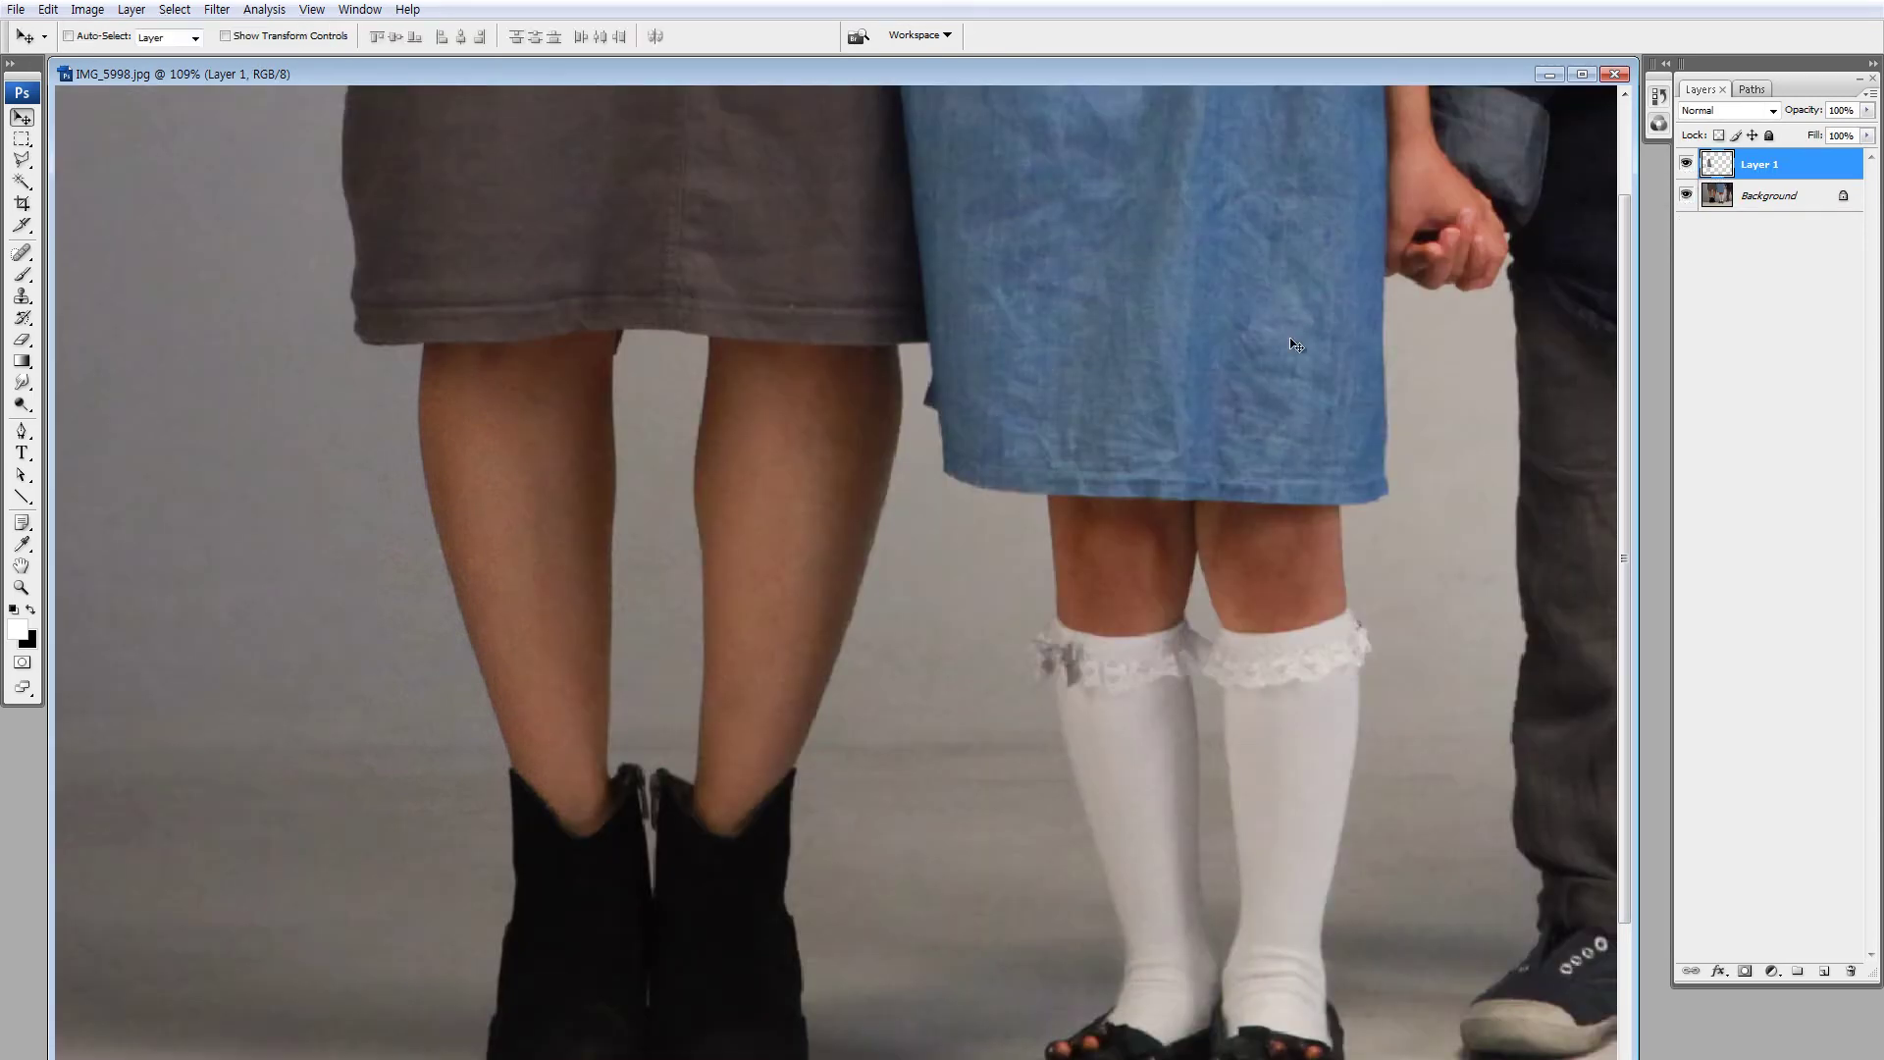
Step: Skew Layer 1's top-left corner inward to slim the leg below the hem, and commit
{"action": "key", "text": "ctrl+t"}
{"action": "left_click_drag", "start_coordinate": [316, 589], "coordinate": [343, 590]}
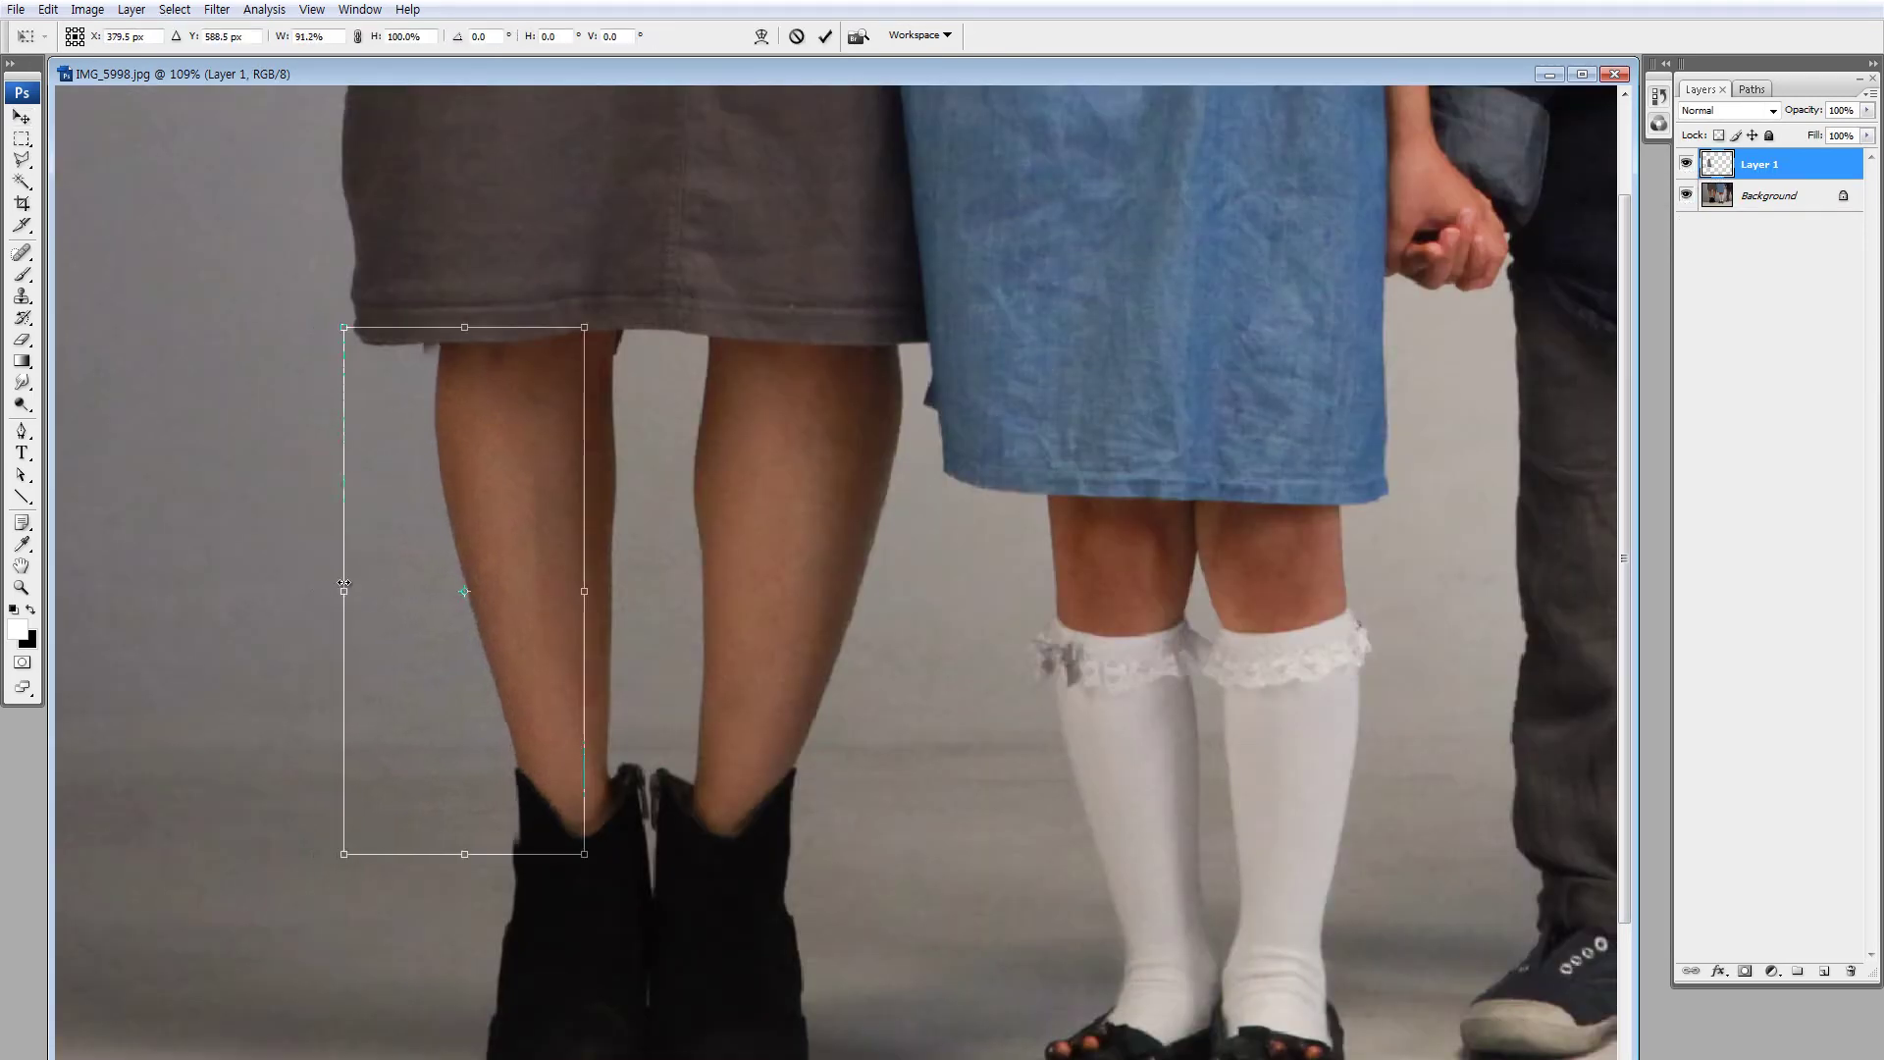
{"action": "key", "text": "ctrl+z"}
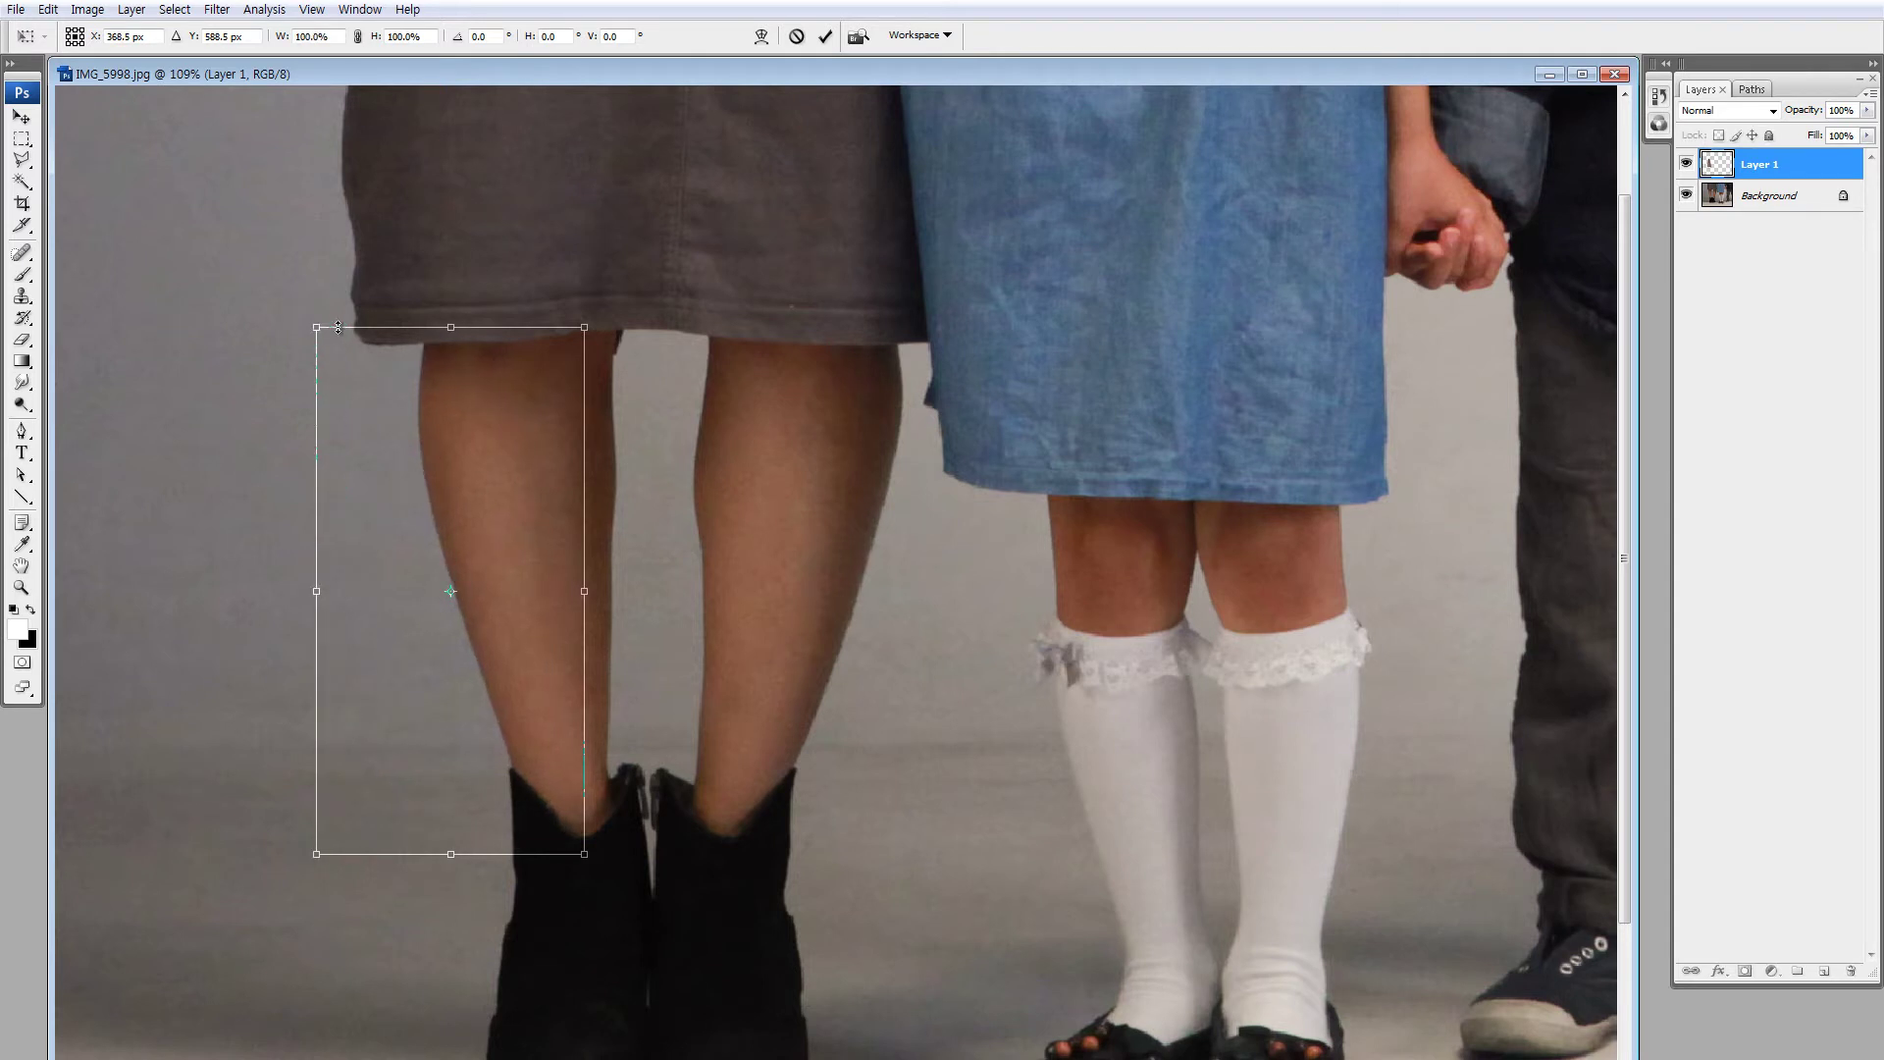
{"action": "left_click_drag", "start_coordinate": [319, 332], "coordinate": [341, 327]}
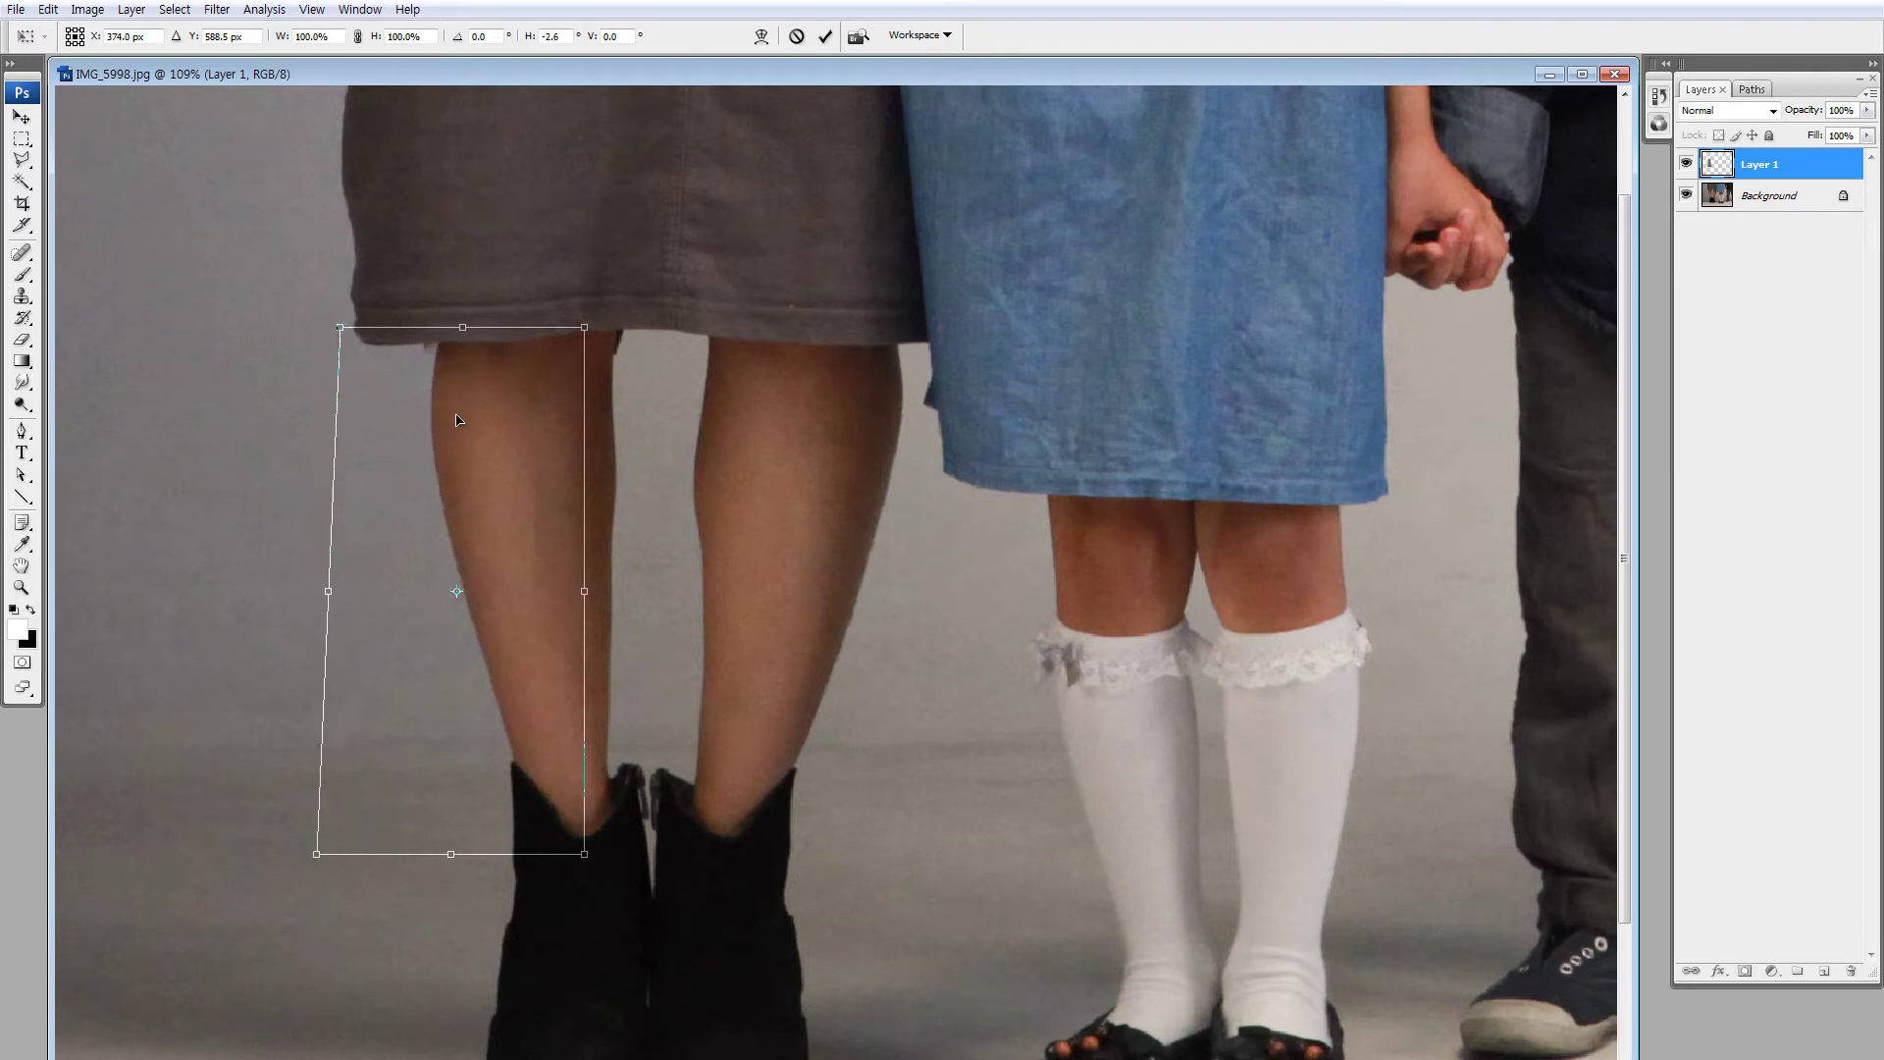
{"action": "key", "text": "Return"}
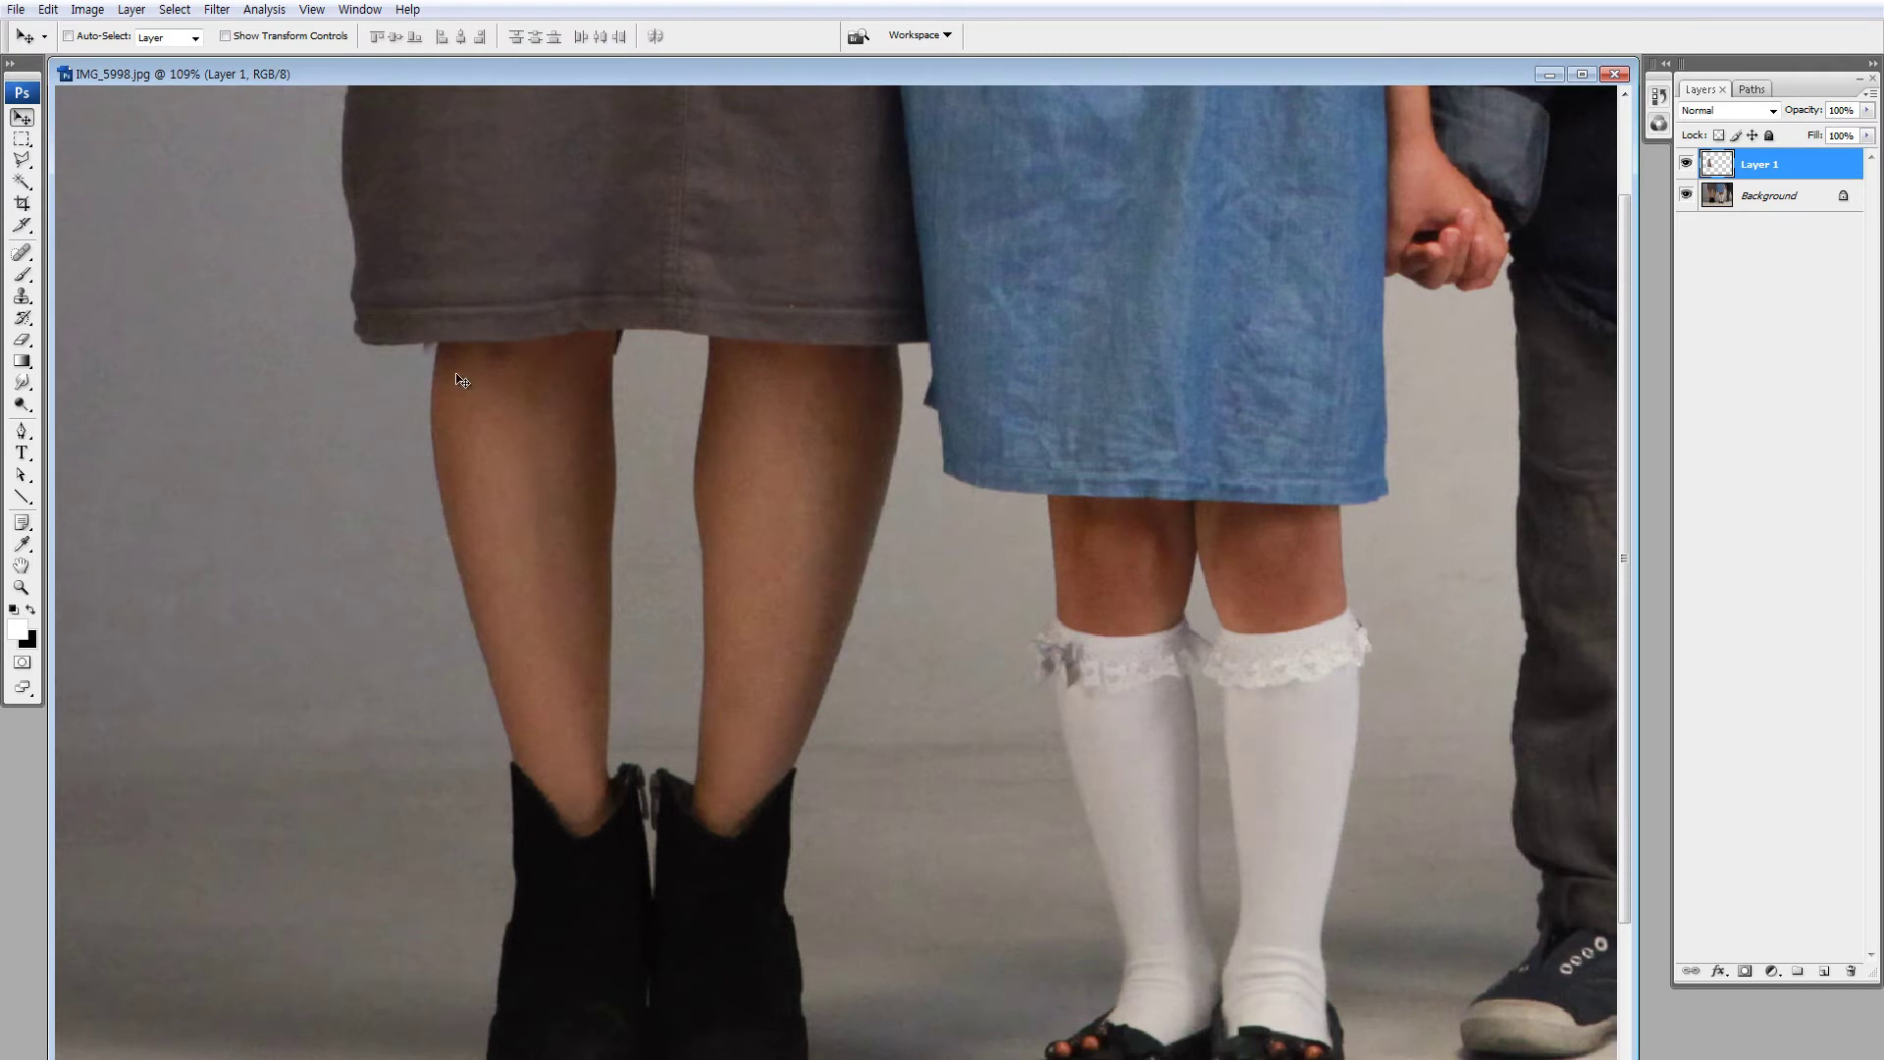
{"action": "key", "text": "z"}
{"action": "left_click_drag", "start_coordinate": [186, 240], "coordinate": [613, 505]}
{"action": "key", "text": "l"}
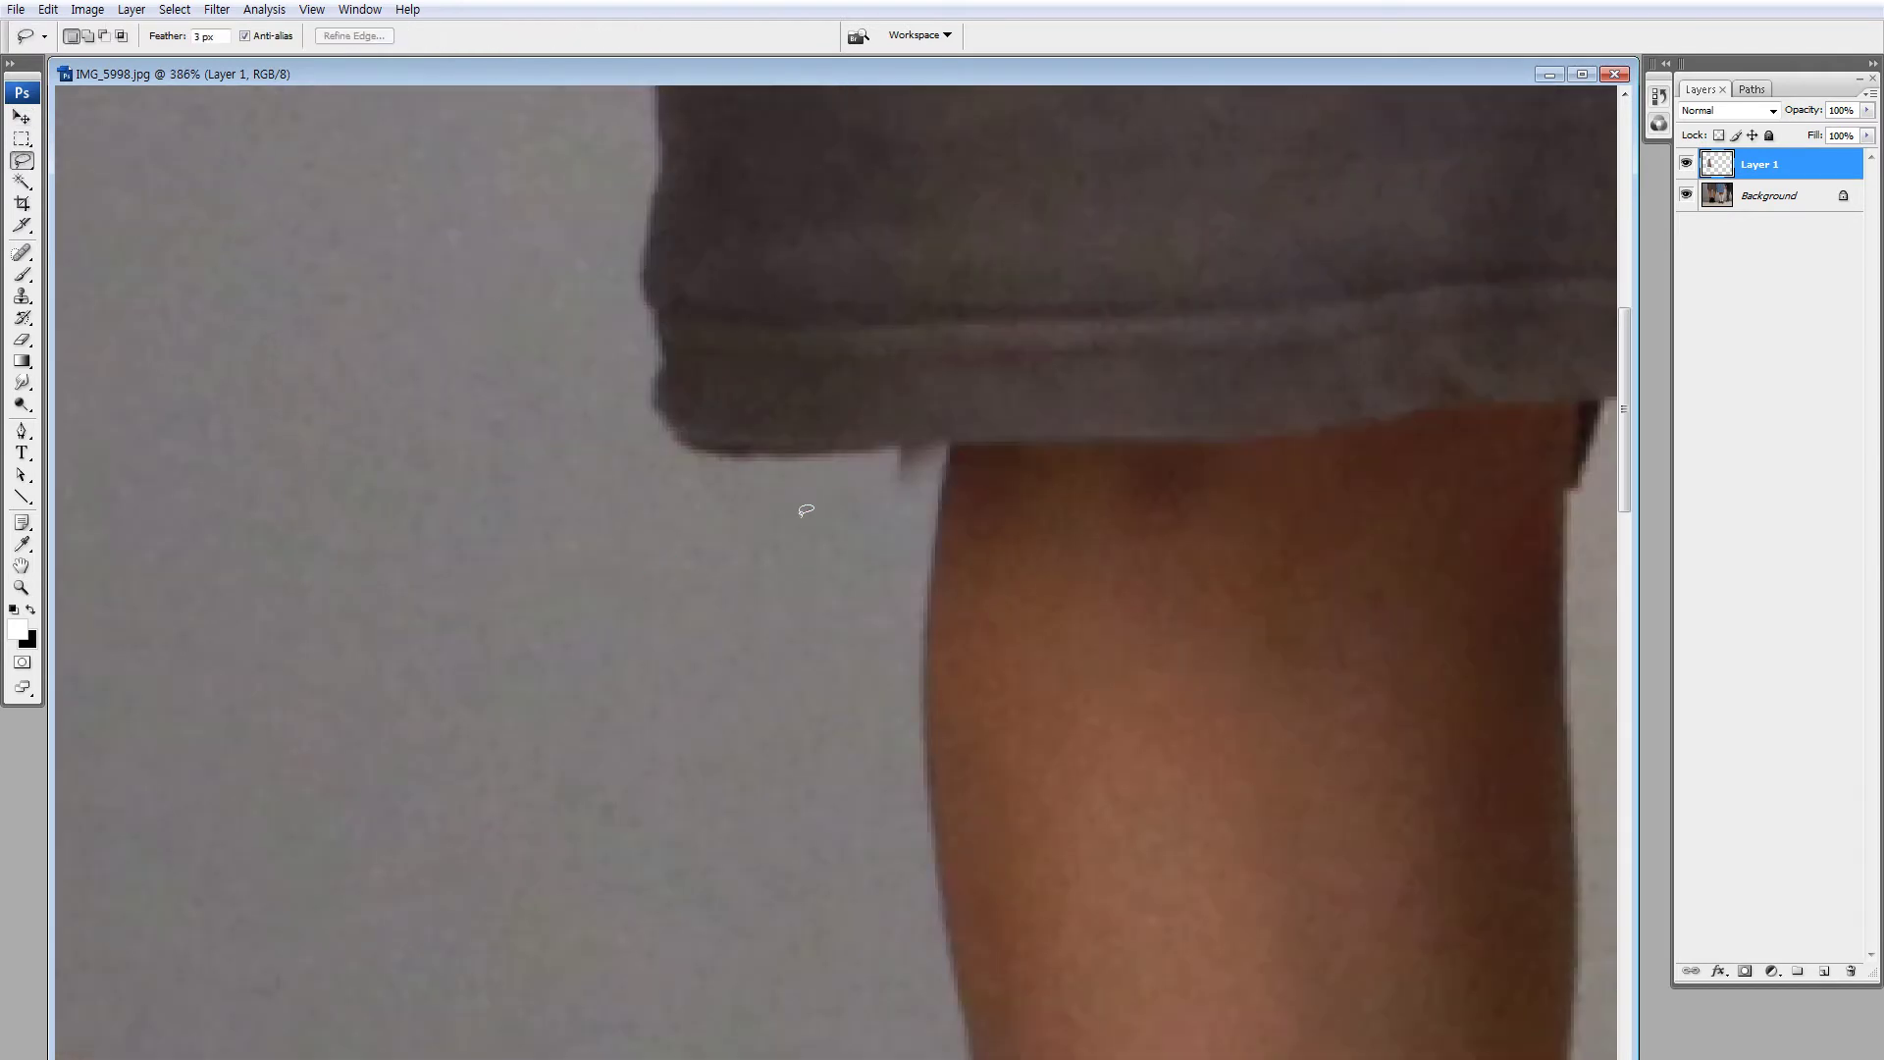
{"action": "left_click_drag", "start_coordinate": [805, 511], "coordinate": [801, 493]}
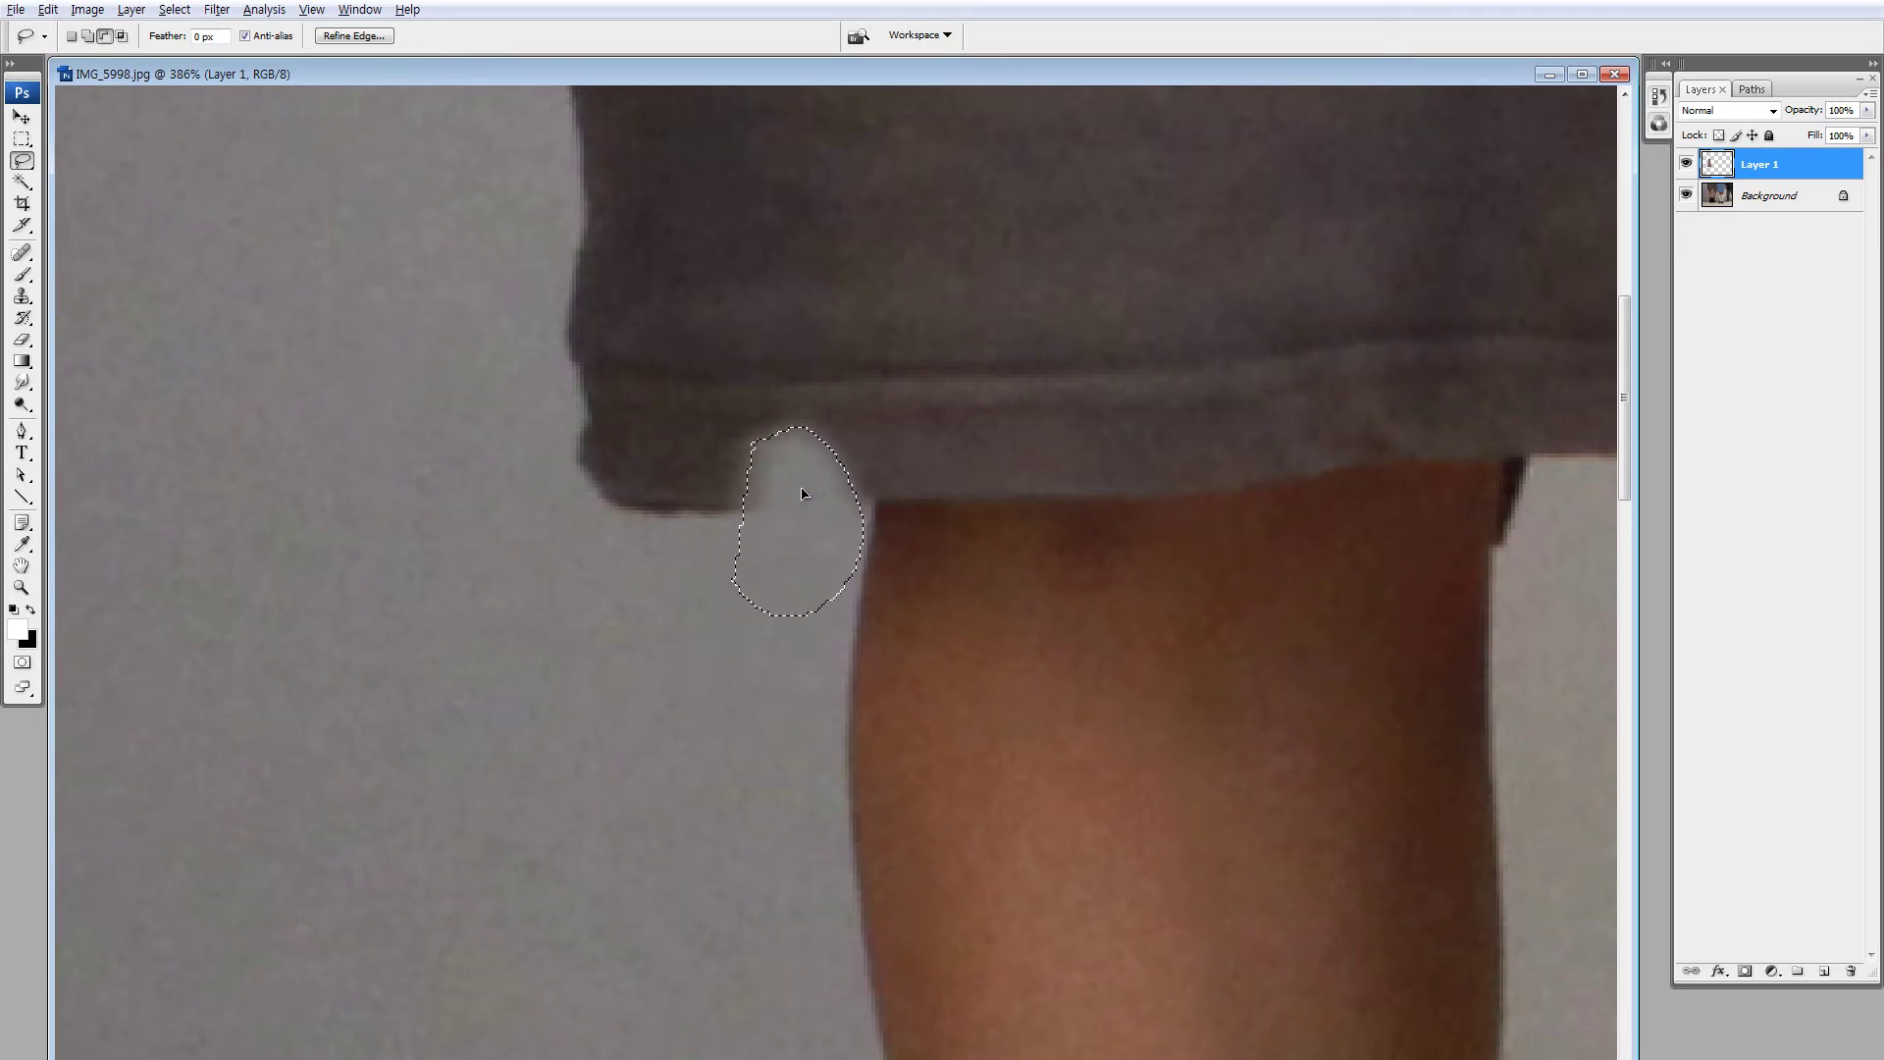
{"action": "mouse_move", "coordinate": [839, 335]}
{"action": "left_mouse_down"}
{"action": "mouse_move", "coordinate": [715, 497]}
{"action": "mouse_move", "coordinate": [824, 579]}
{"action": "left_mouse_up"}
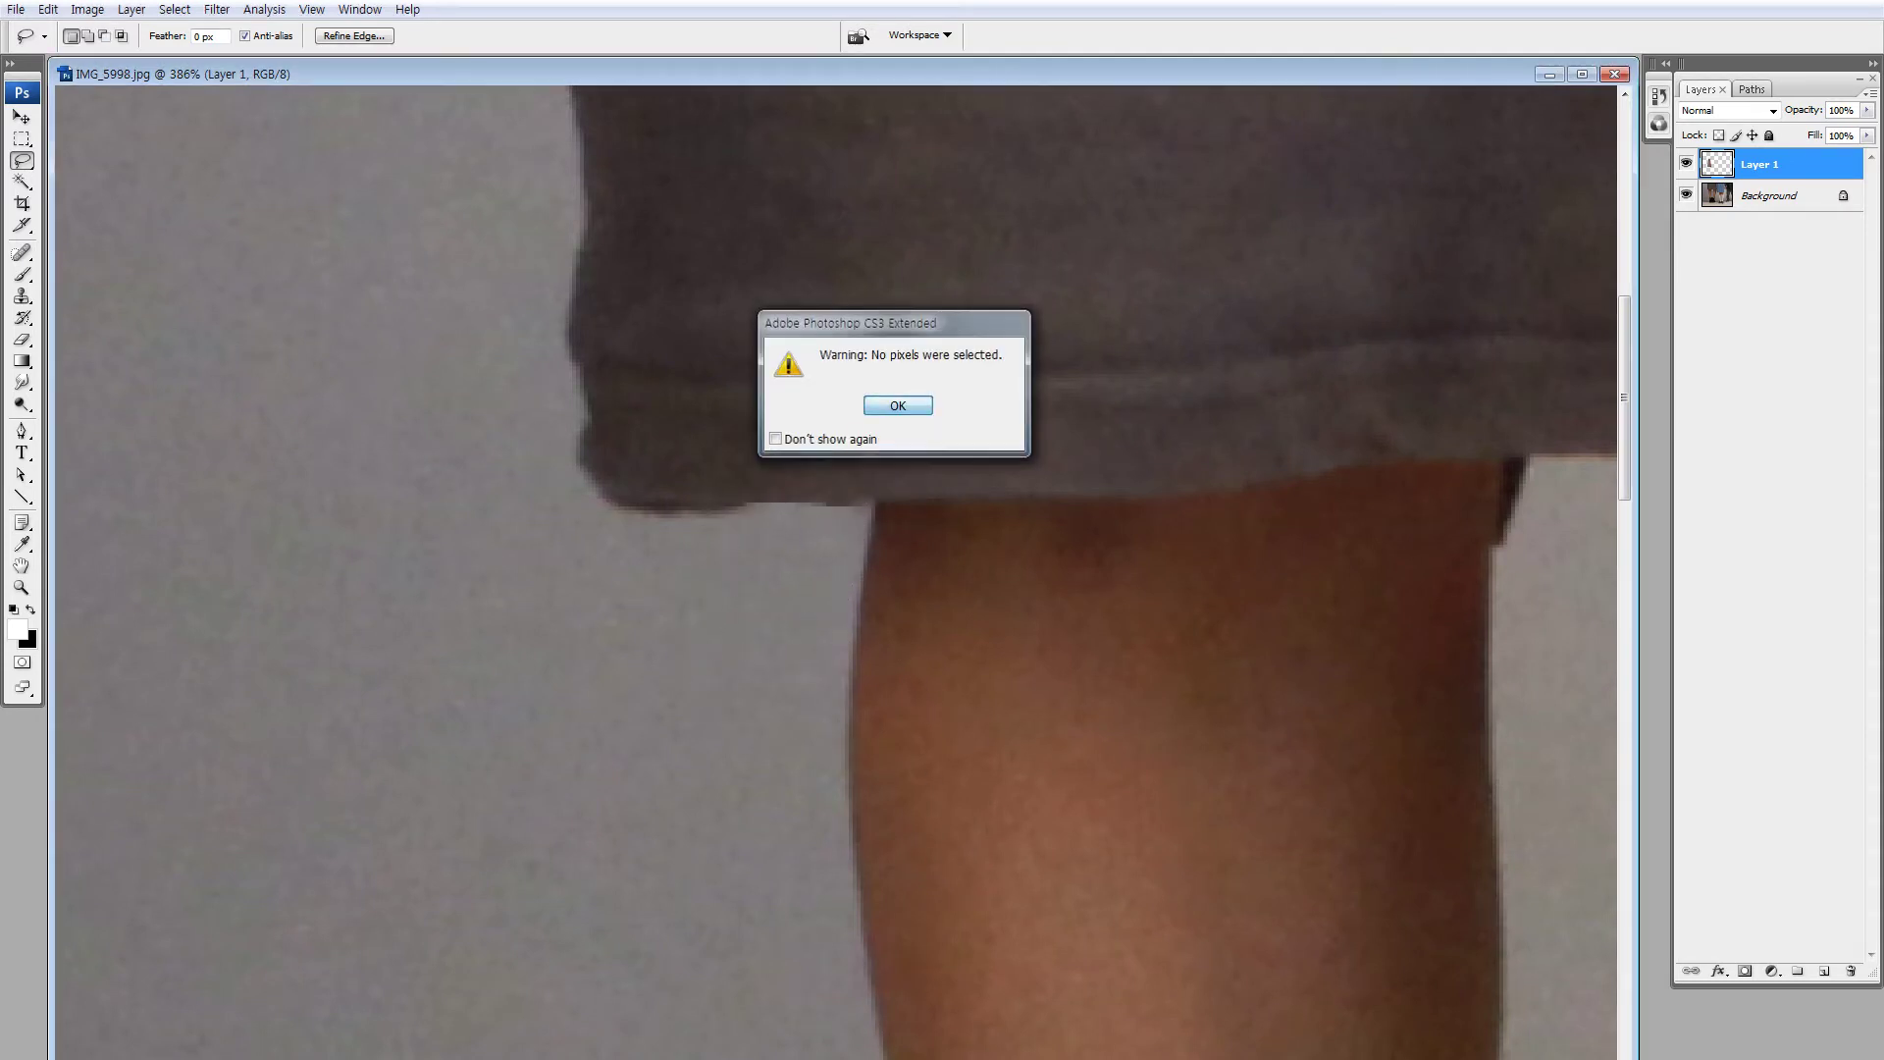
{"action": "key", "text": "Return"}
{"action": "key", "text": "ctrl+minus"}
{"action": "key", "text": "ctrl+minus"}
{"action": "key", "text": "ctrl+minus"}
{"action": "key", "text": "ctrl+minus"}
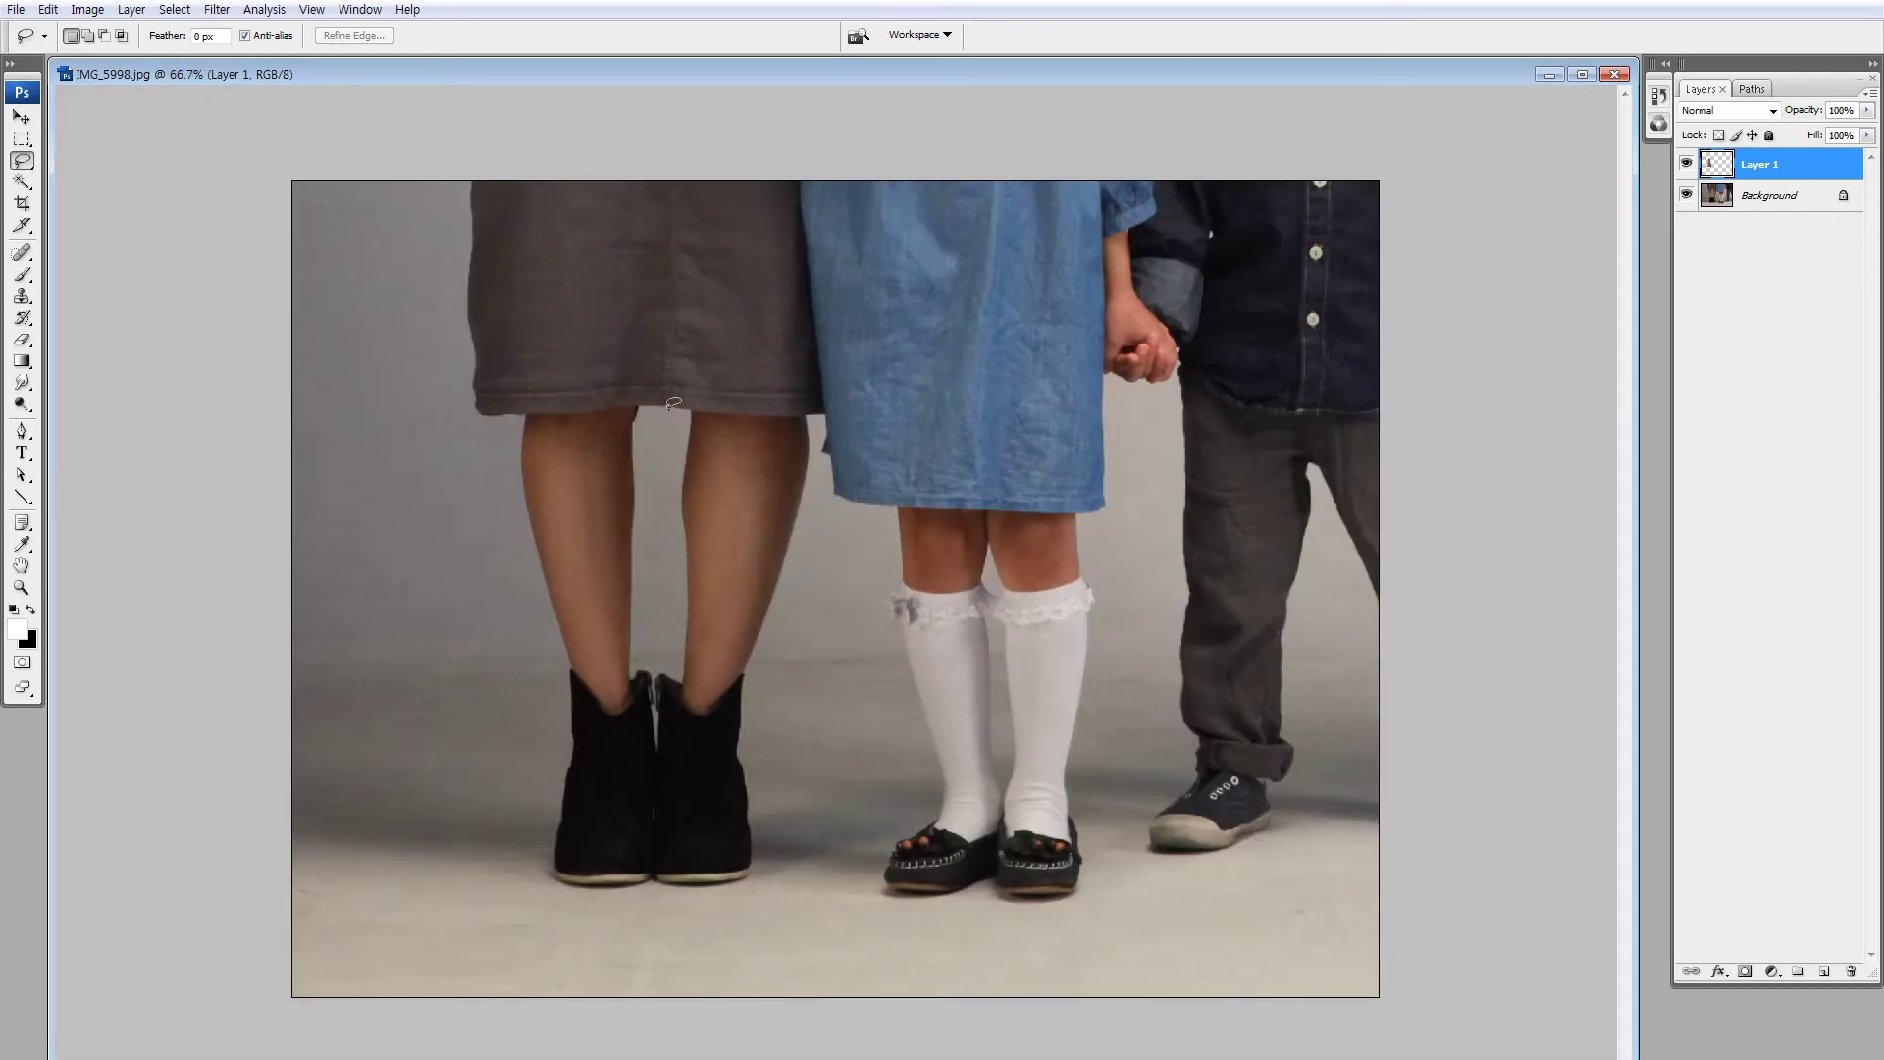
Step: Copy the left leg's inner edge to a layer, narrow it to 83.9% width, and merge into Layer 1
{"action": "left_click_drag", "start_coordinate": [673, 403], "coordinate": [717, 400]}
{"action": "left_click", "coordinate": [1699, 204]}
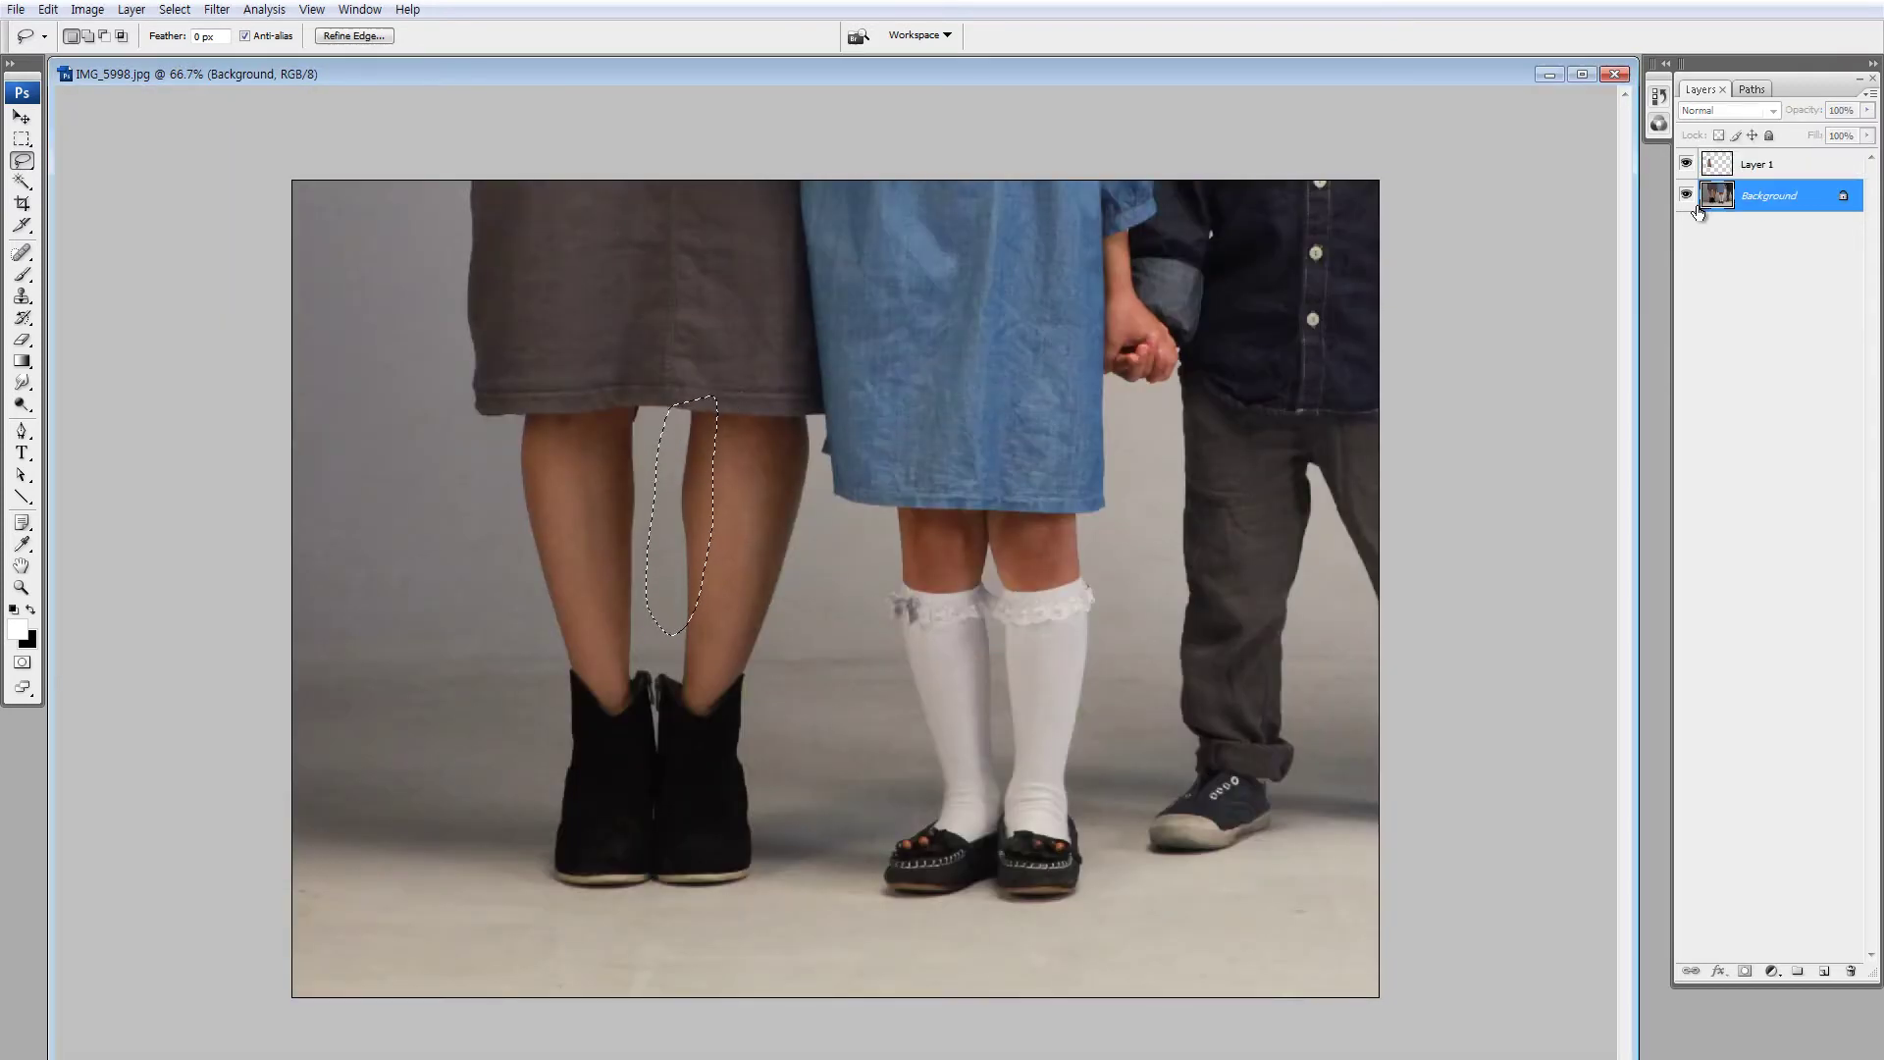
{"action": "key", "text": "ctrl+j"}
{"action": "key", "text": "ctrl+t"}
{"action": "left_click_drag", "start_coordinate": [651, 511], "coordinate": [663, 511]}
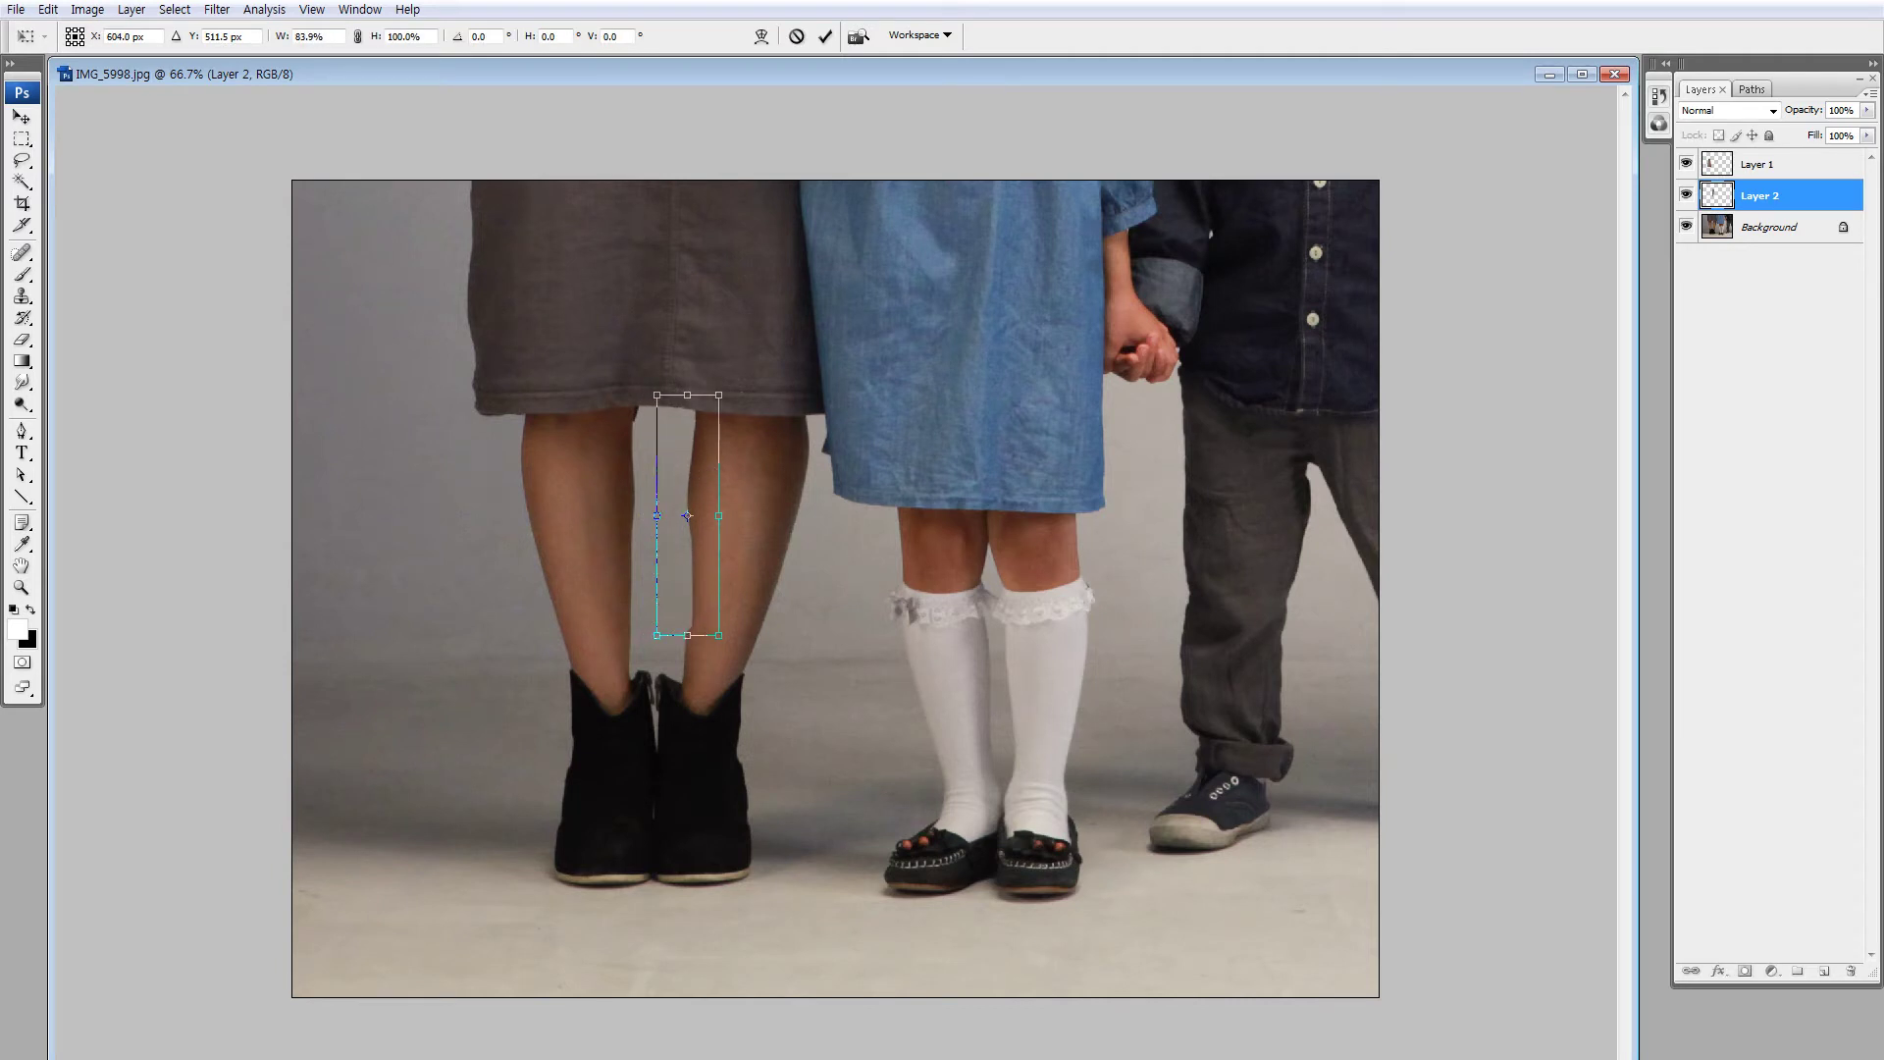
{"action": "key", "text": "Return"}
{"action": "left_click", "coordinate": [1717, 168], "text": "shift"}
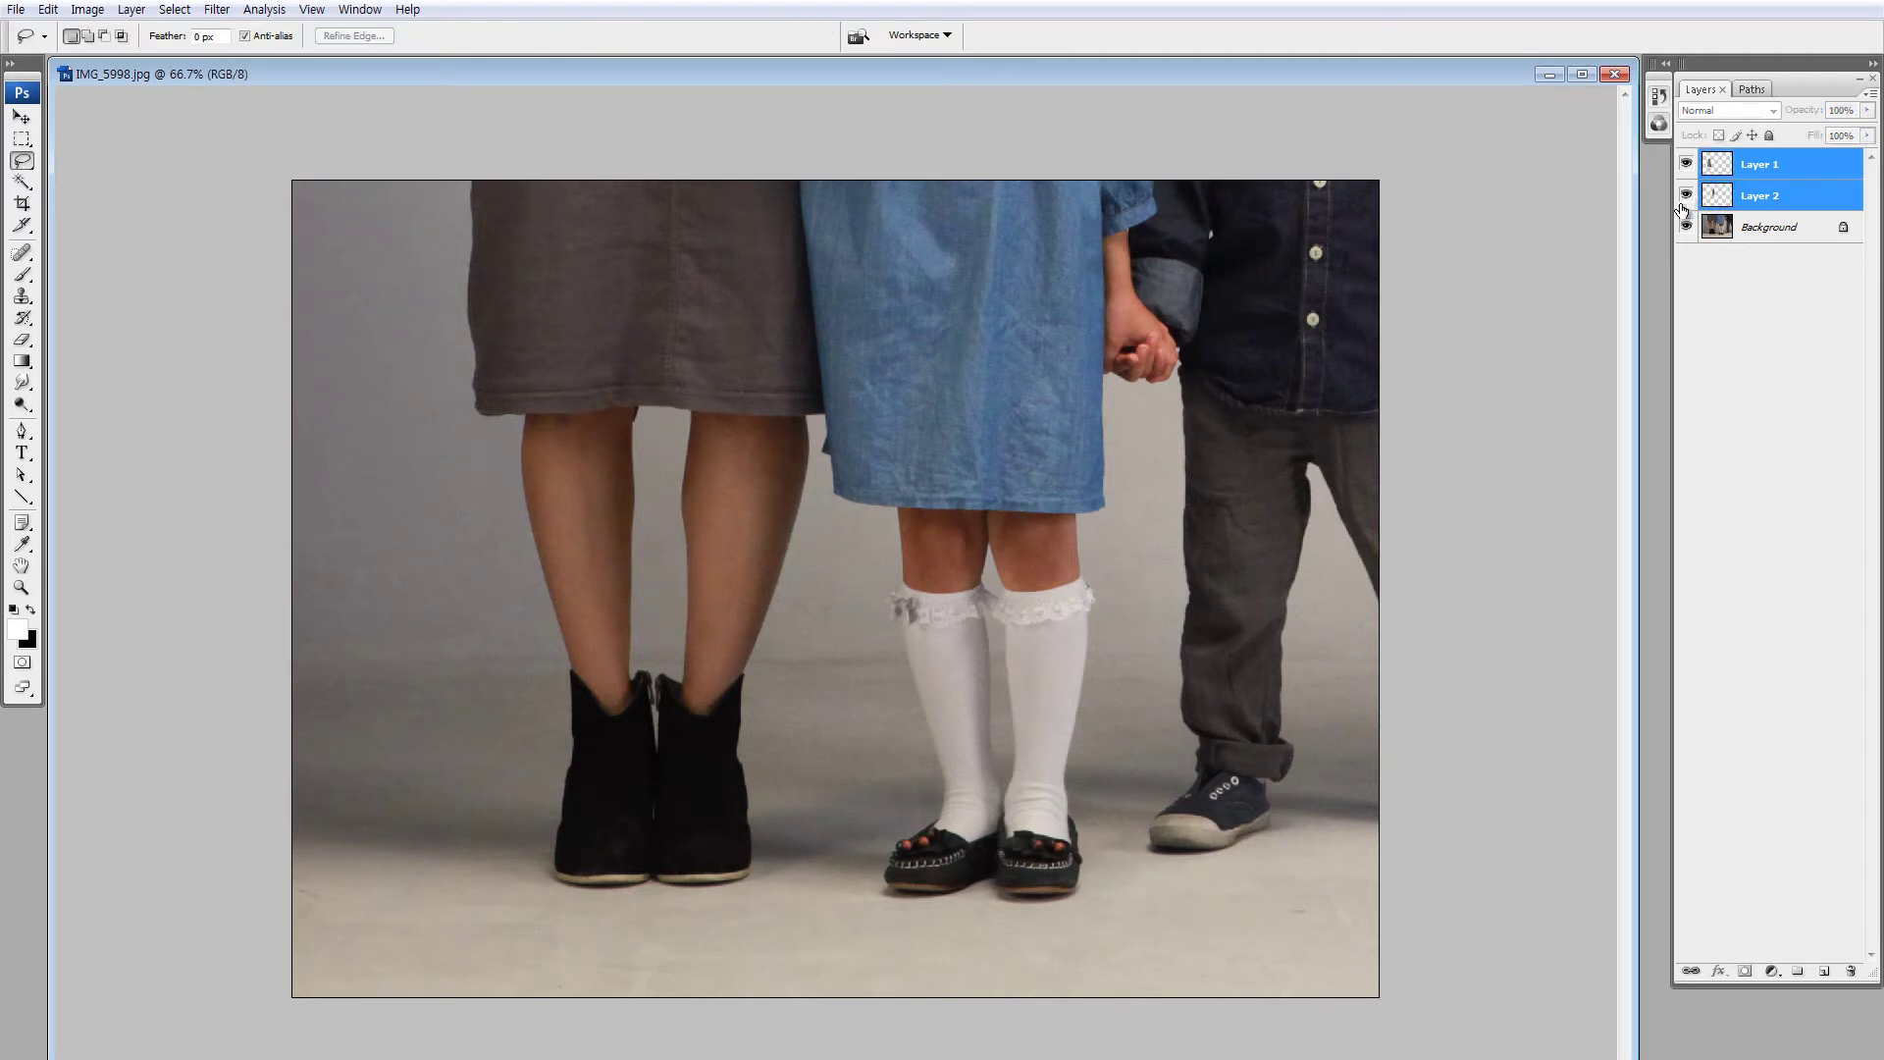
{"action": "key", "text": "ctrl+e"}
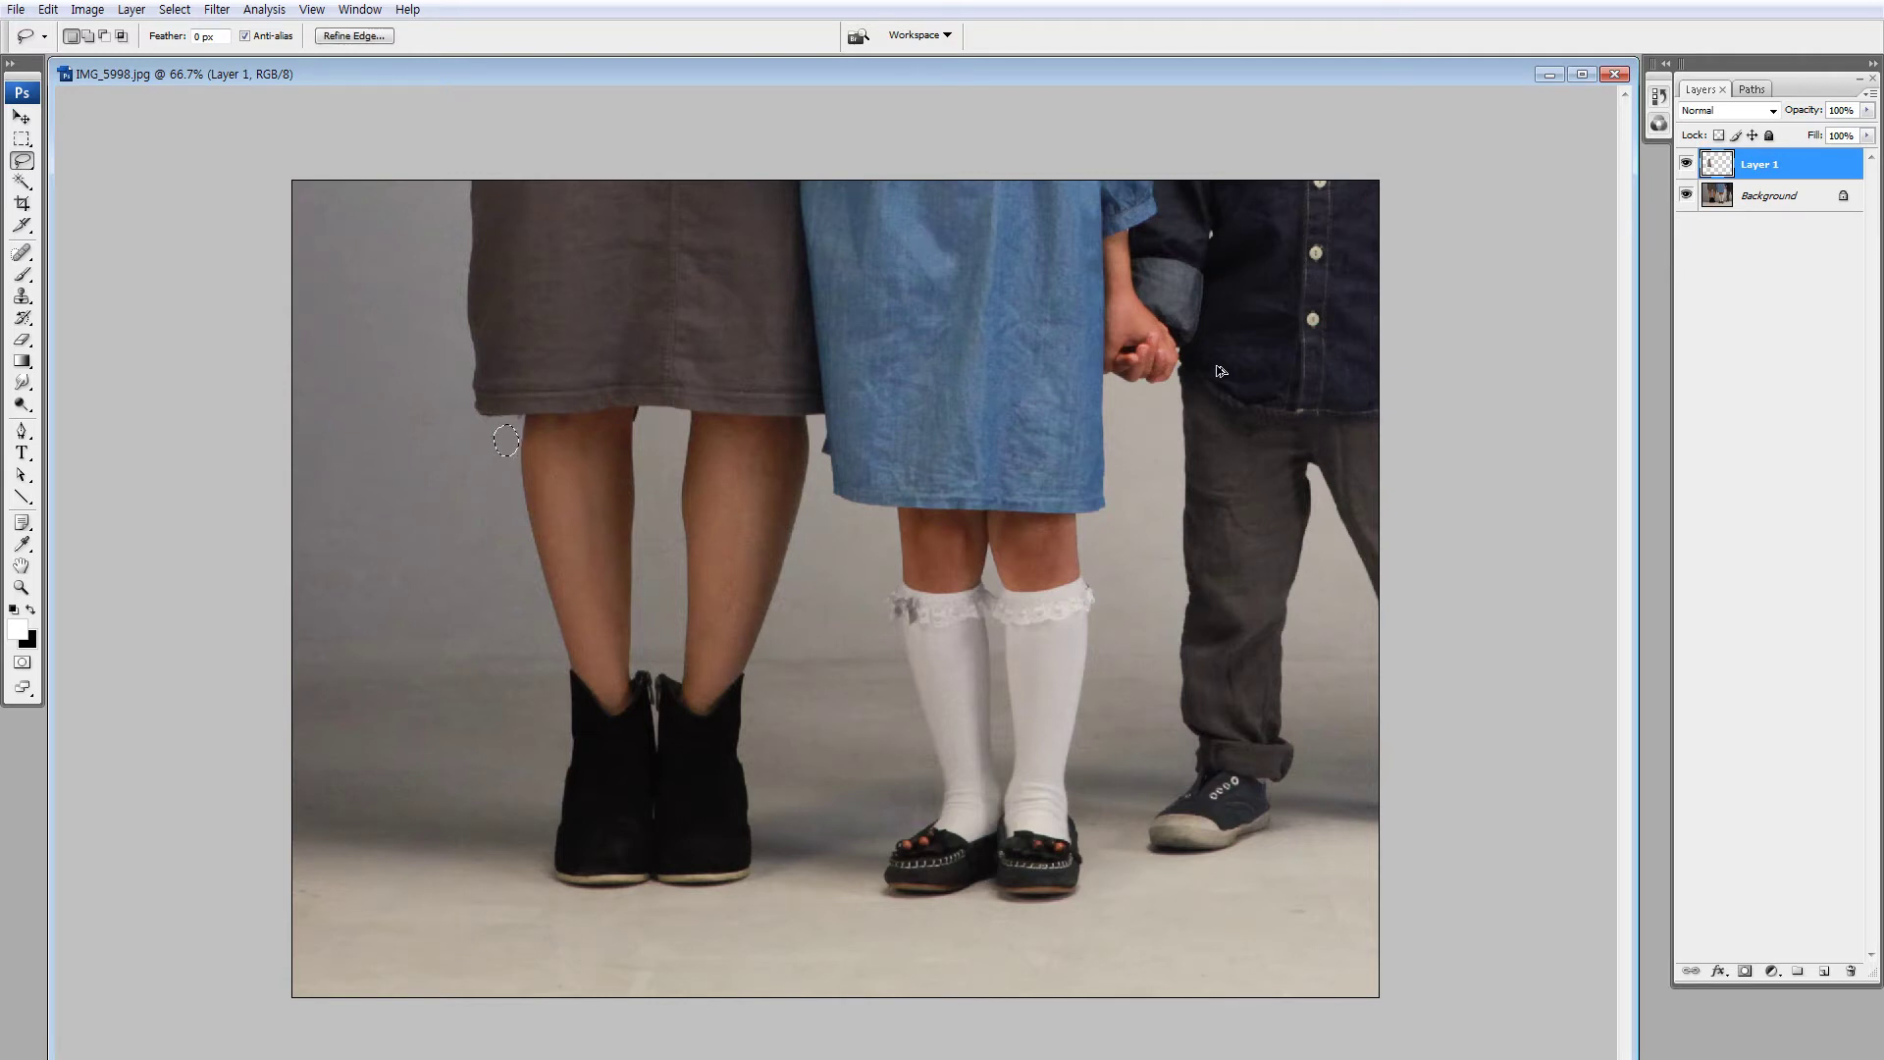
Step: Select a rectangle around the left leg, trial-squeeze it, cancel, and hide Layer 1
{"action": "key", "text": "m"}
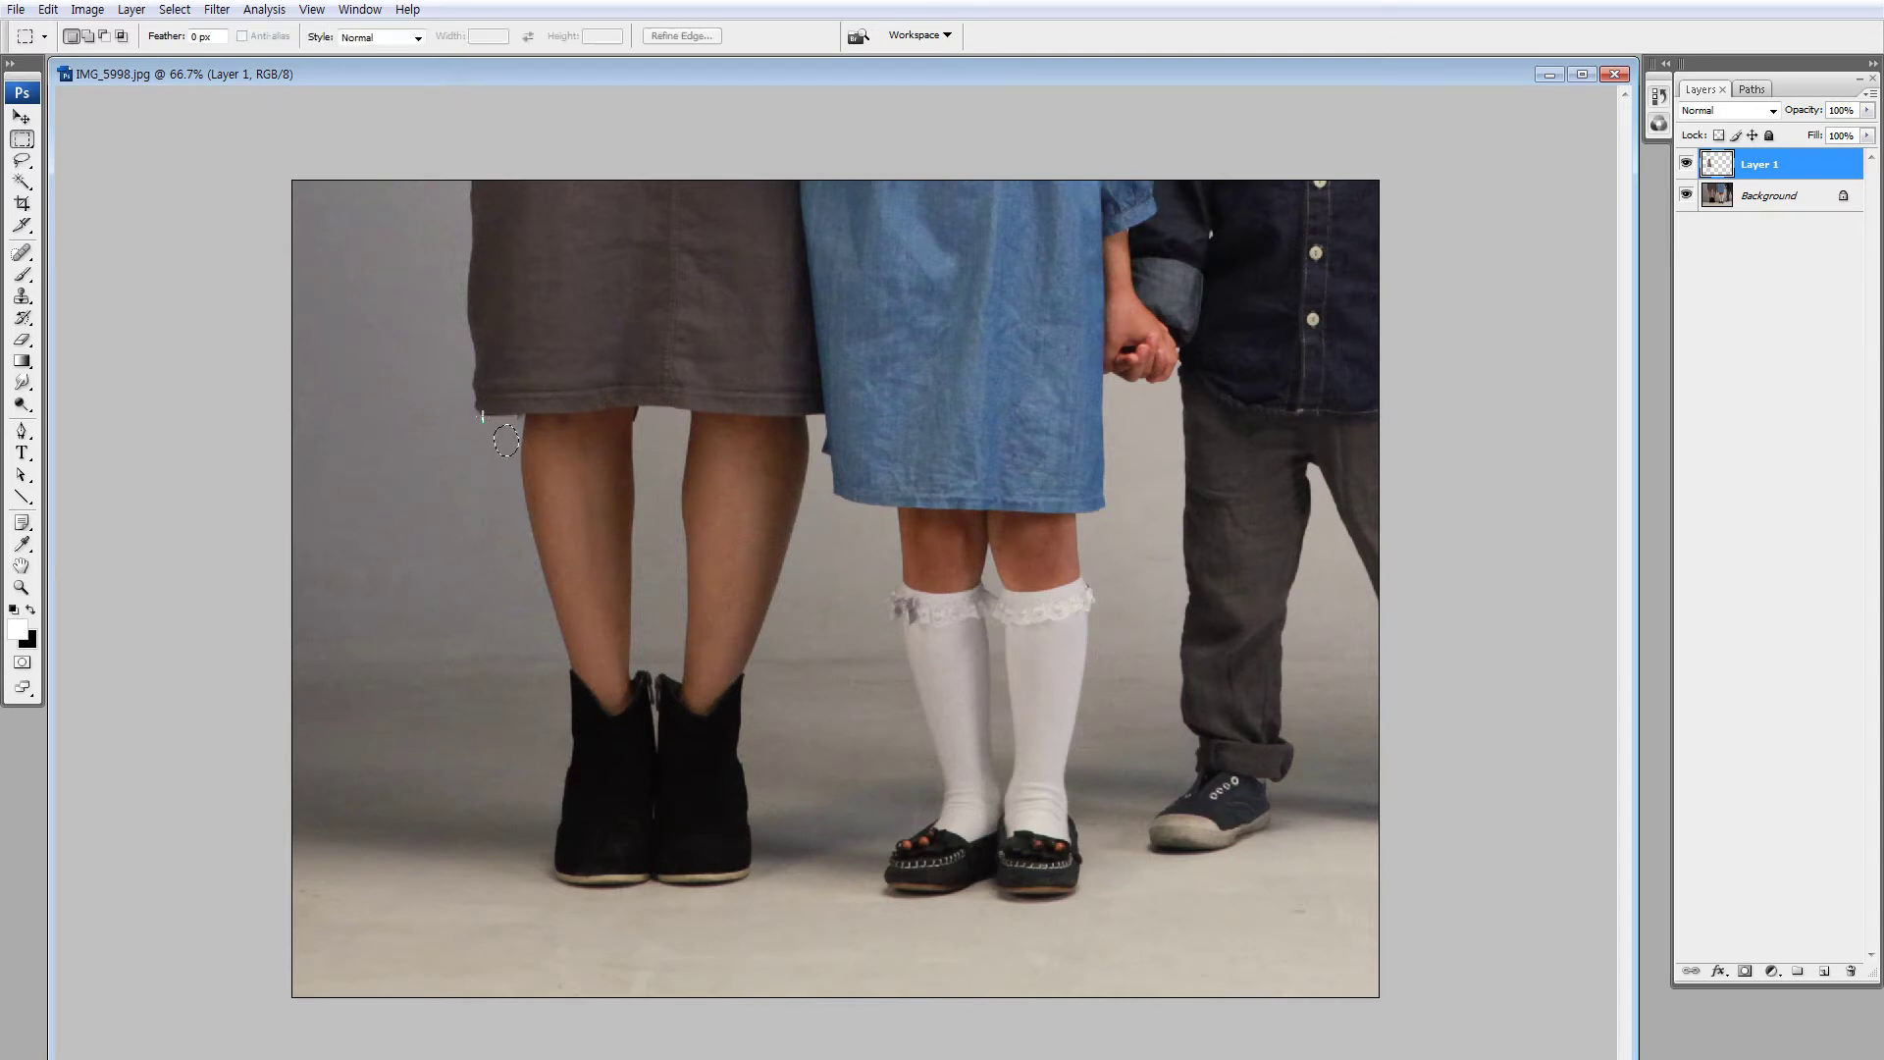
{"action": "left_click_drag", "start_coordinate": [596, 767], "coordinate": [473, 396]}
{"action": "left_click", "coordinate": [1767, 195]}
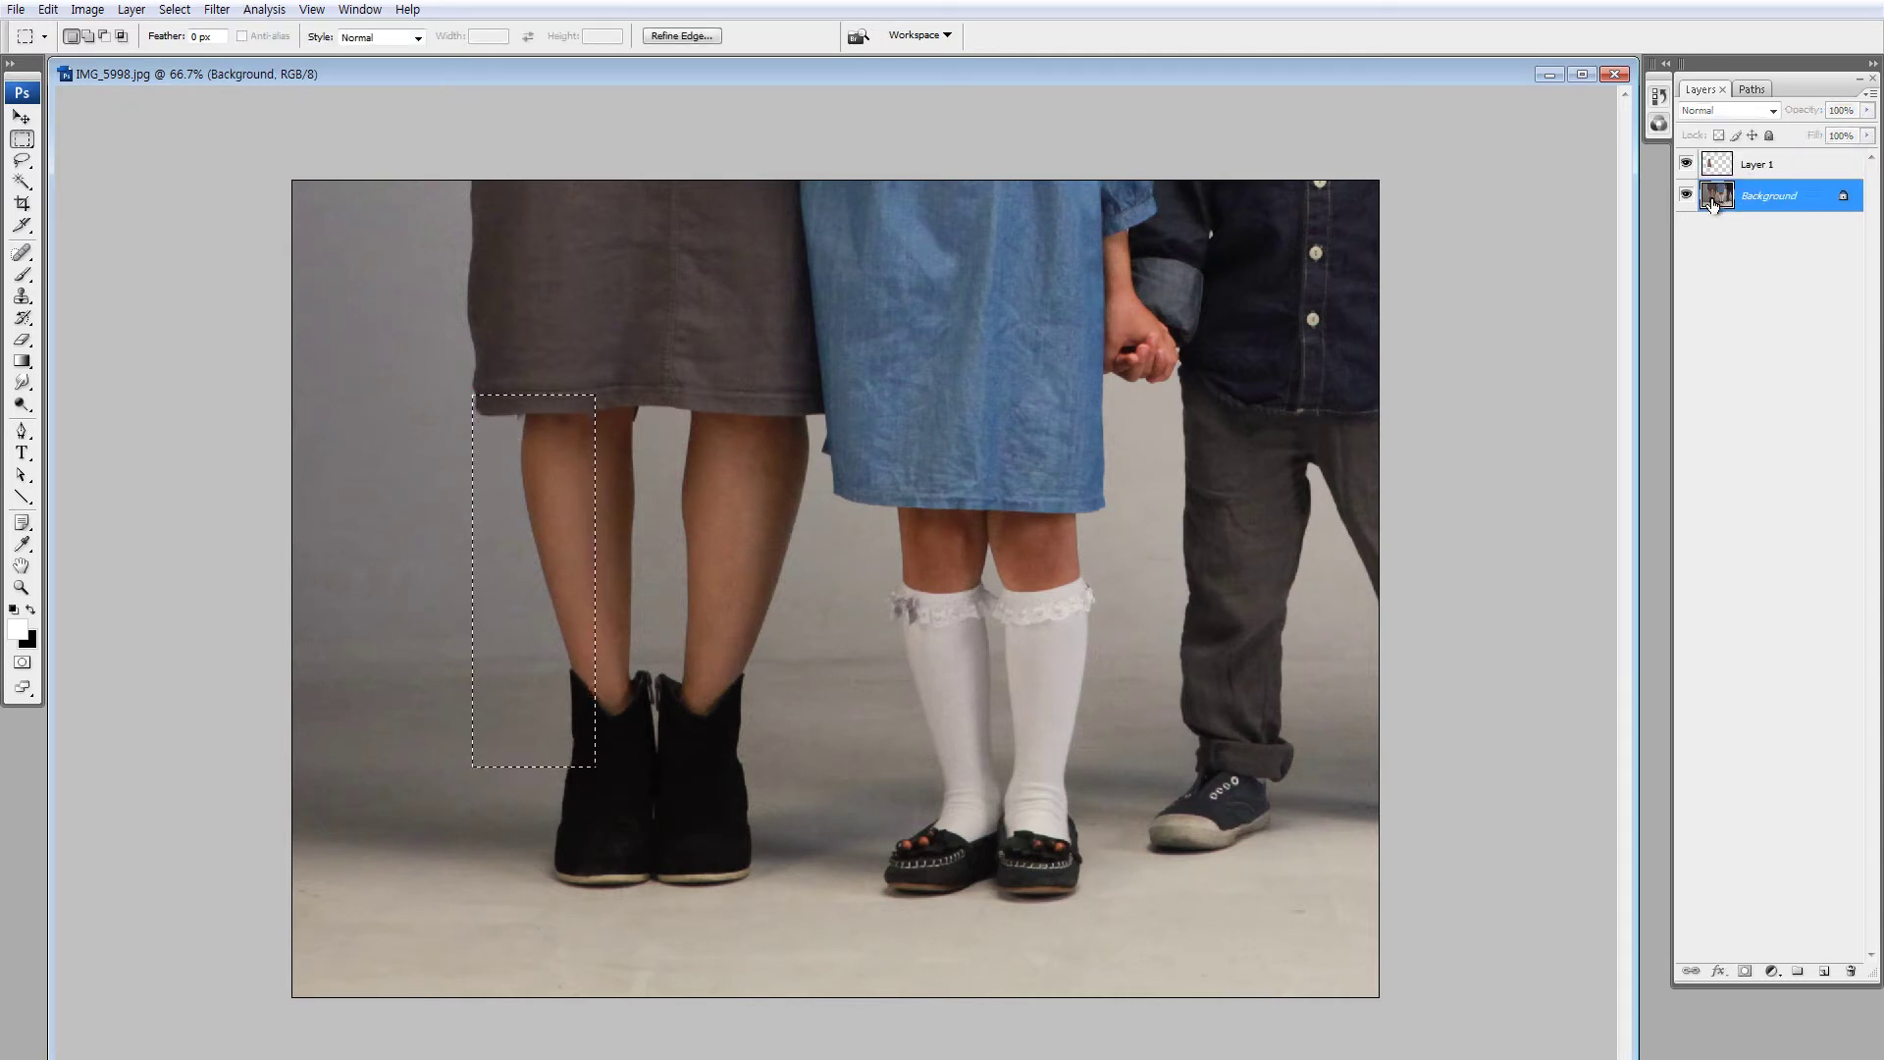
{"action": "key", "text": "ctrl+t"}
{"action": "left_click_drag", "start_coordinate": [470, 580], "coordinate": [483, 581]}
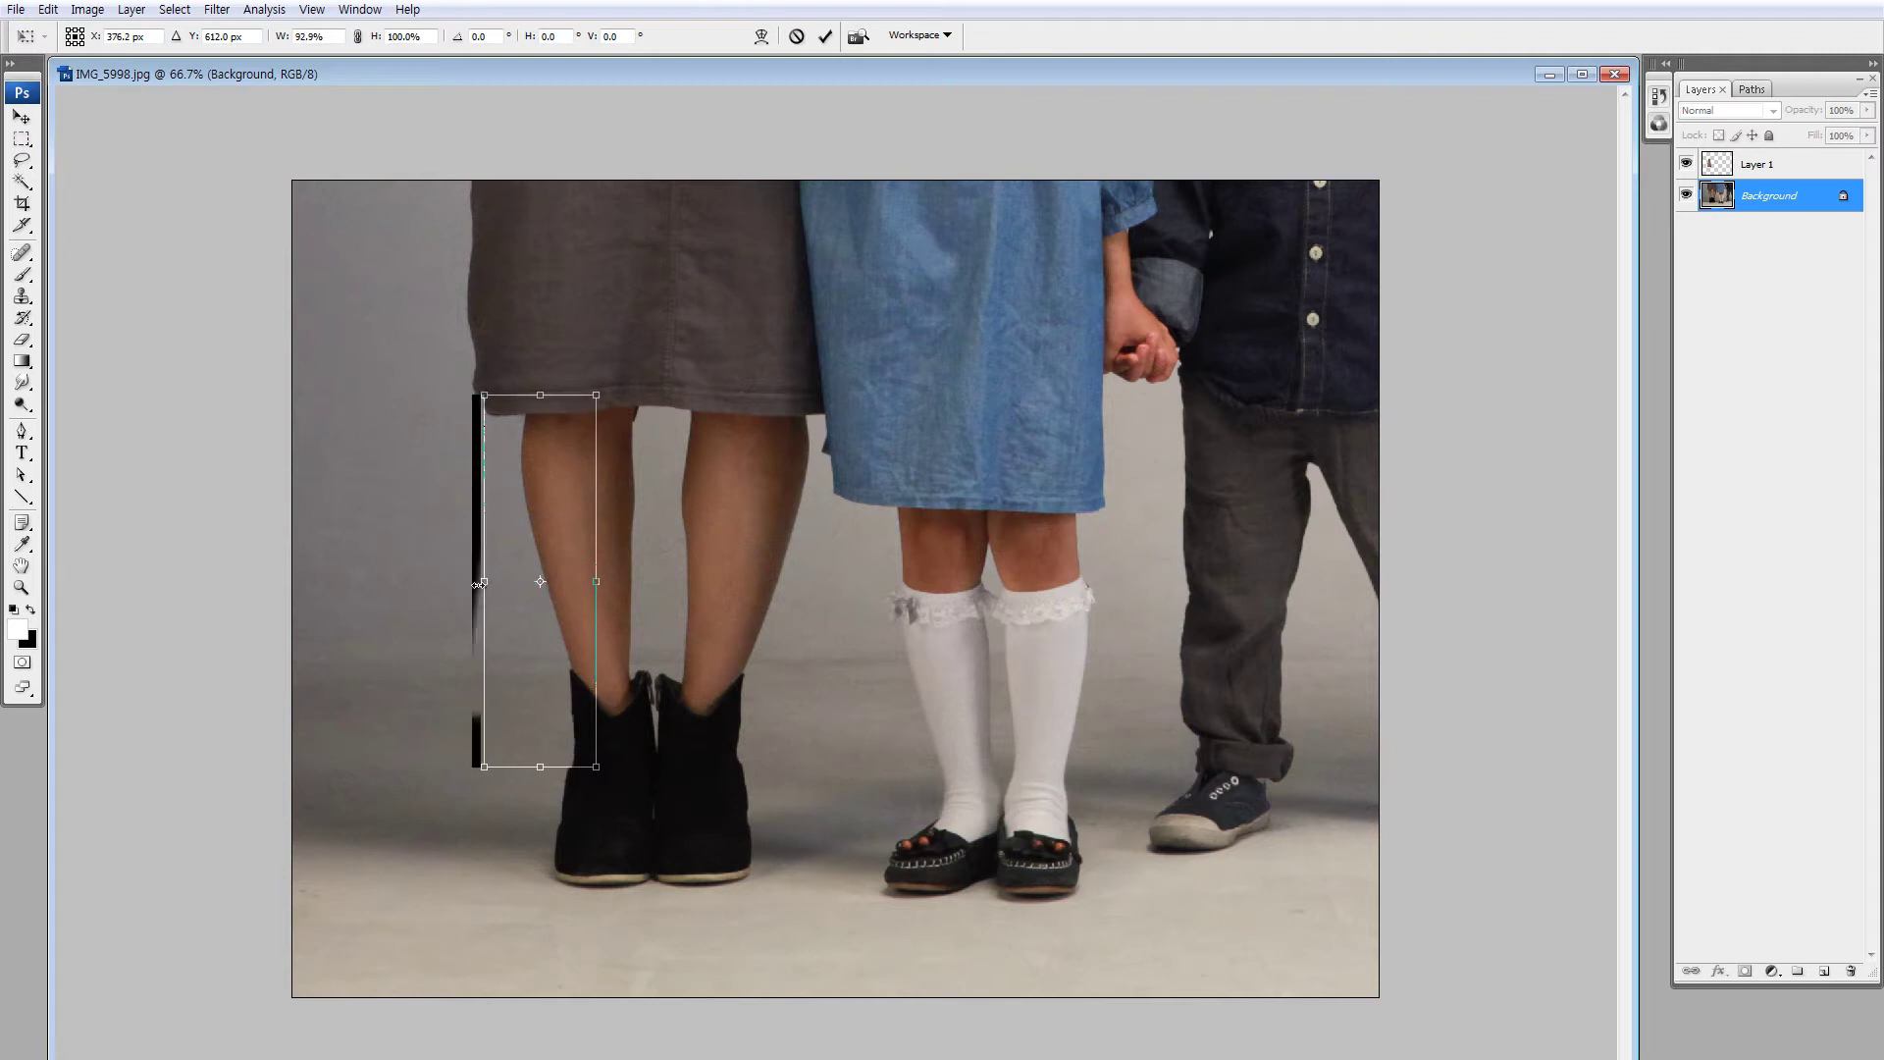
{"action": "key", "text": "Escape"}
{"action": "left_click", "coordinate": [1686, 164]}
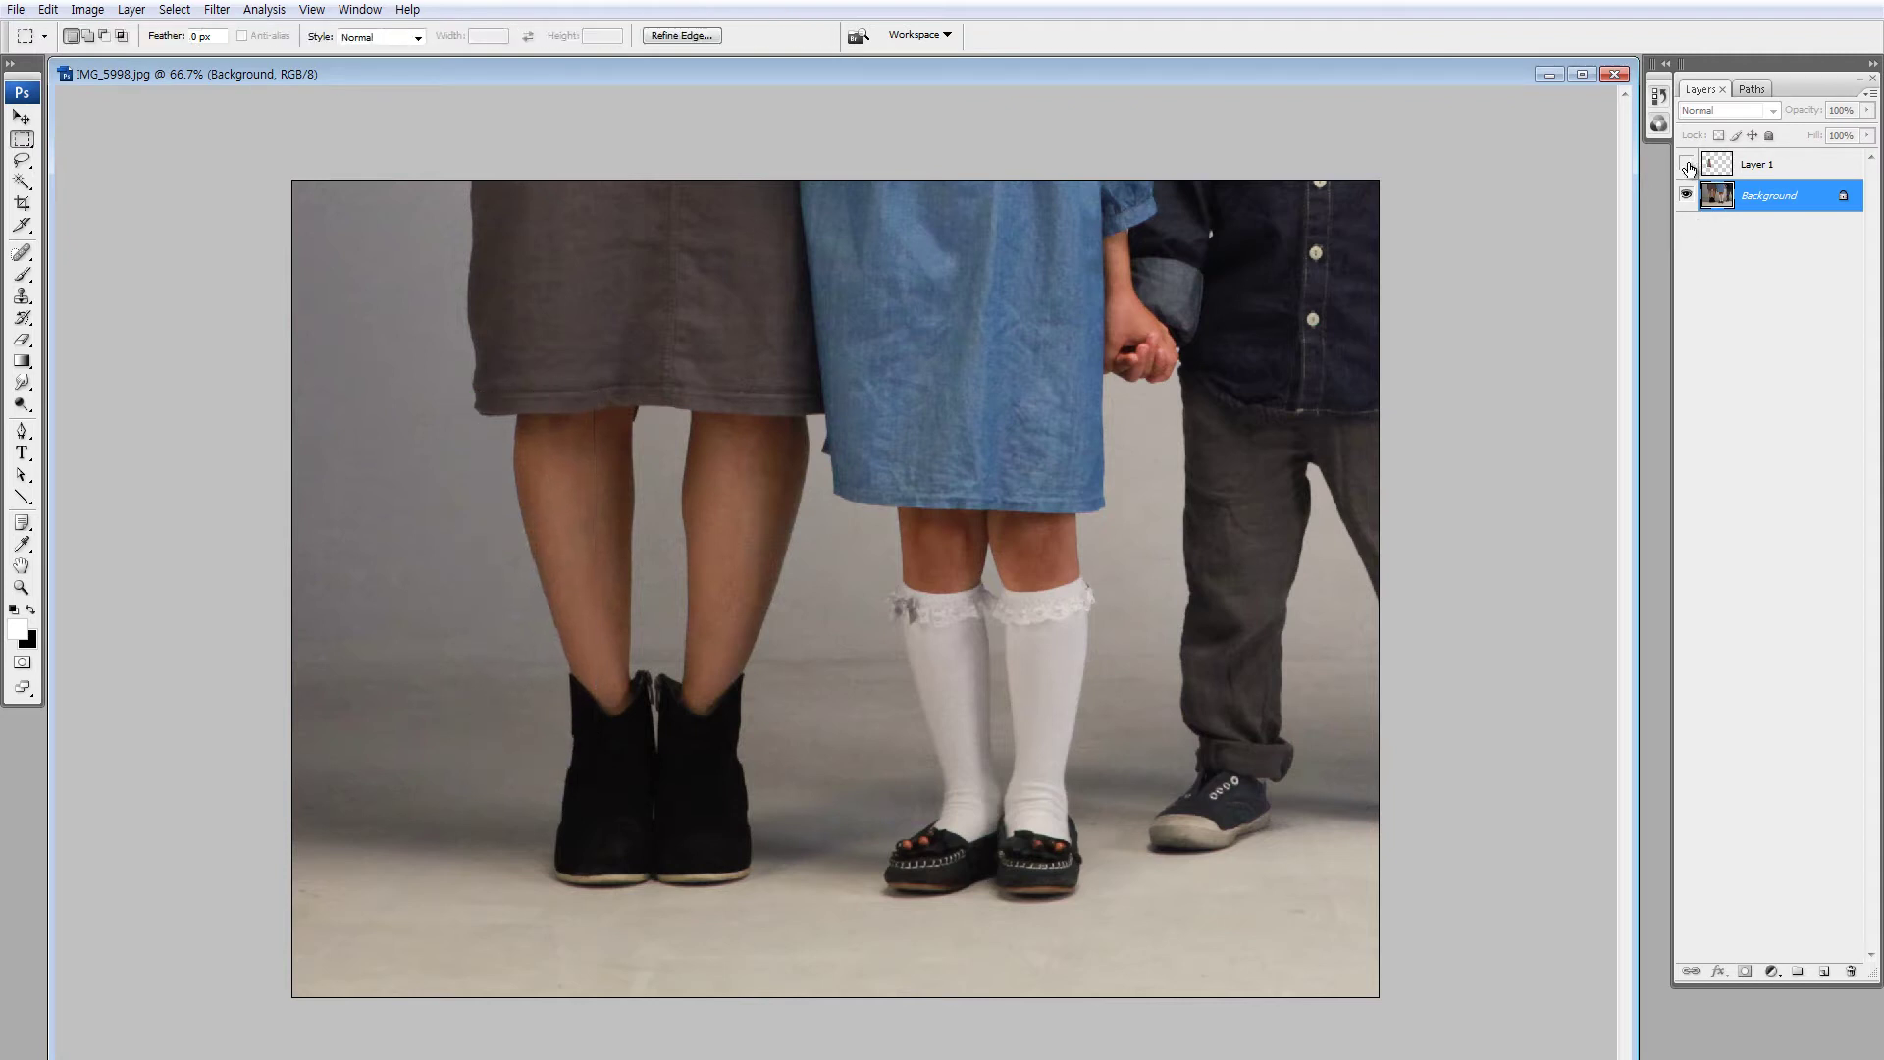
Step: Retry squeezing the left leg strip twice, discarding each attempt so the leg stays original
{"action": "key", "text": "ctrl+t"}
{"action": "left_click_drag", "start_coordinate": [477, 586], "coordinate": [491, 587]}
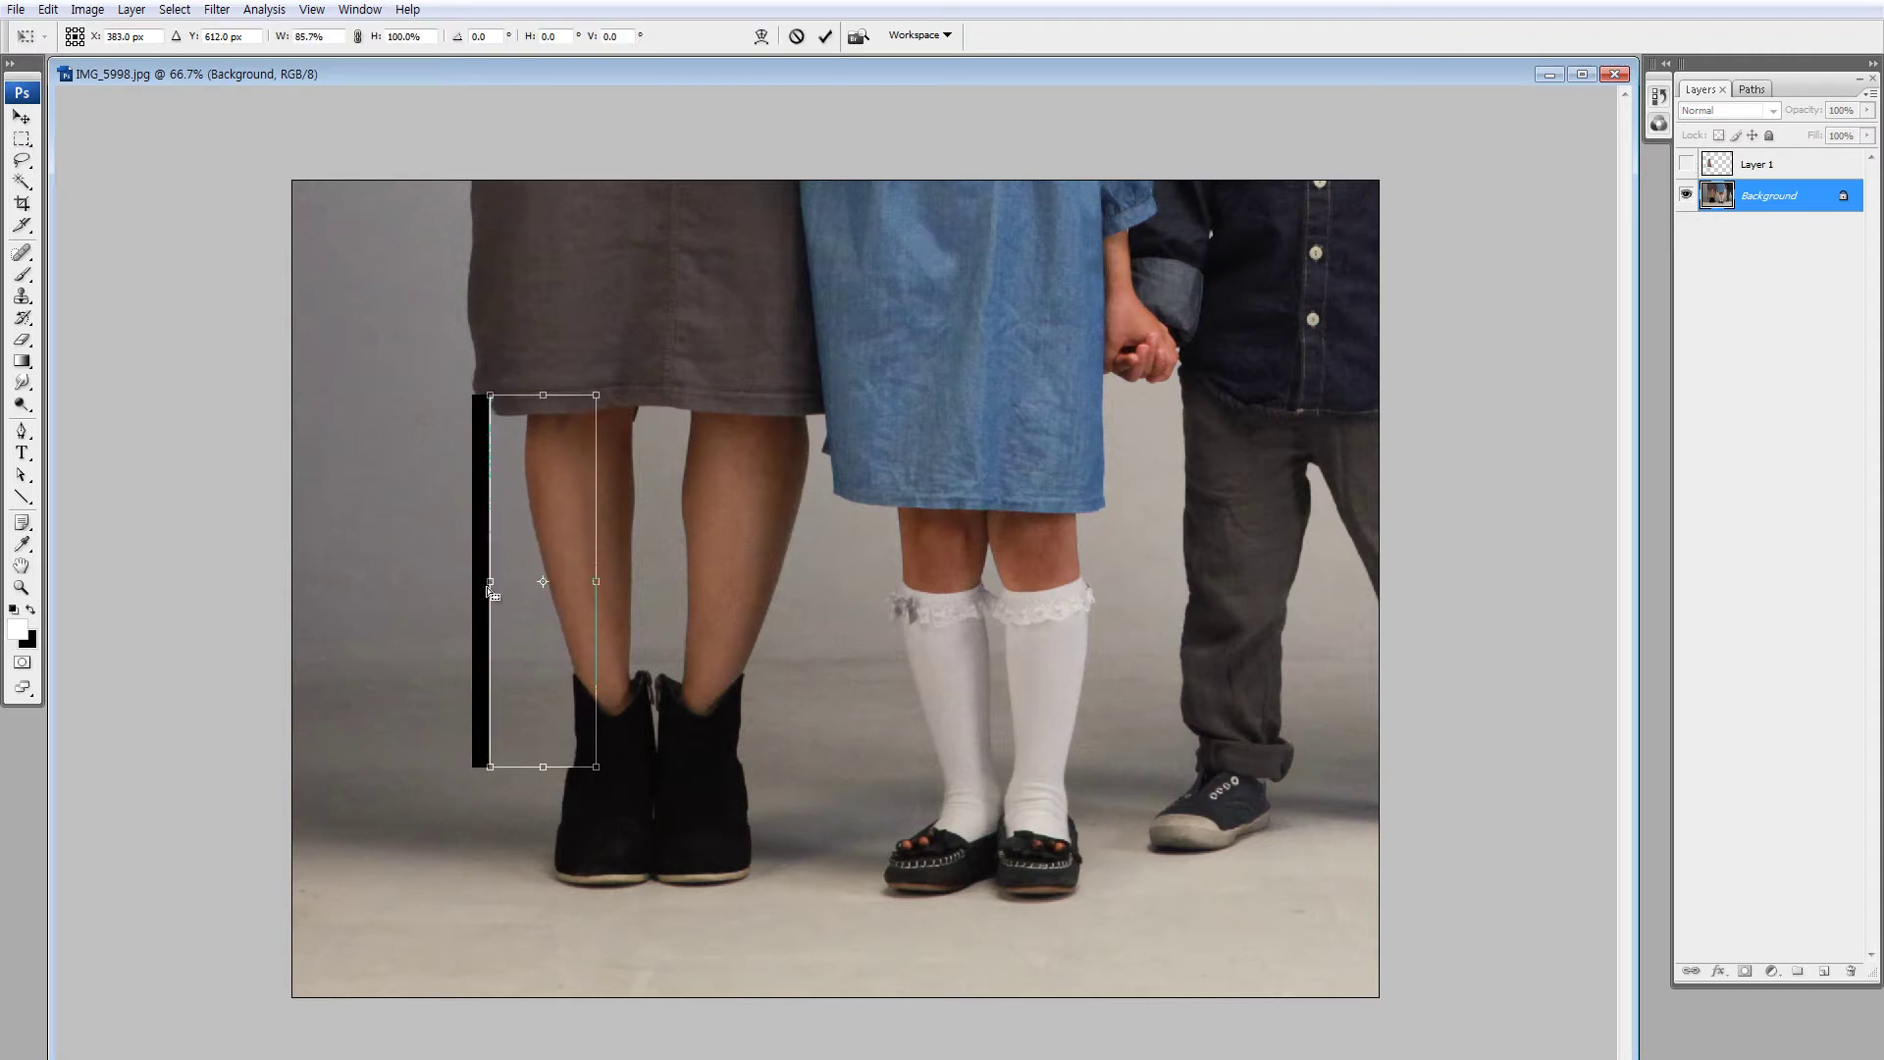
{"action": "key", "text": "Escape"}
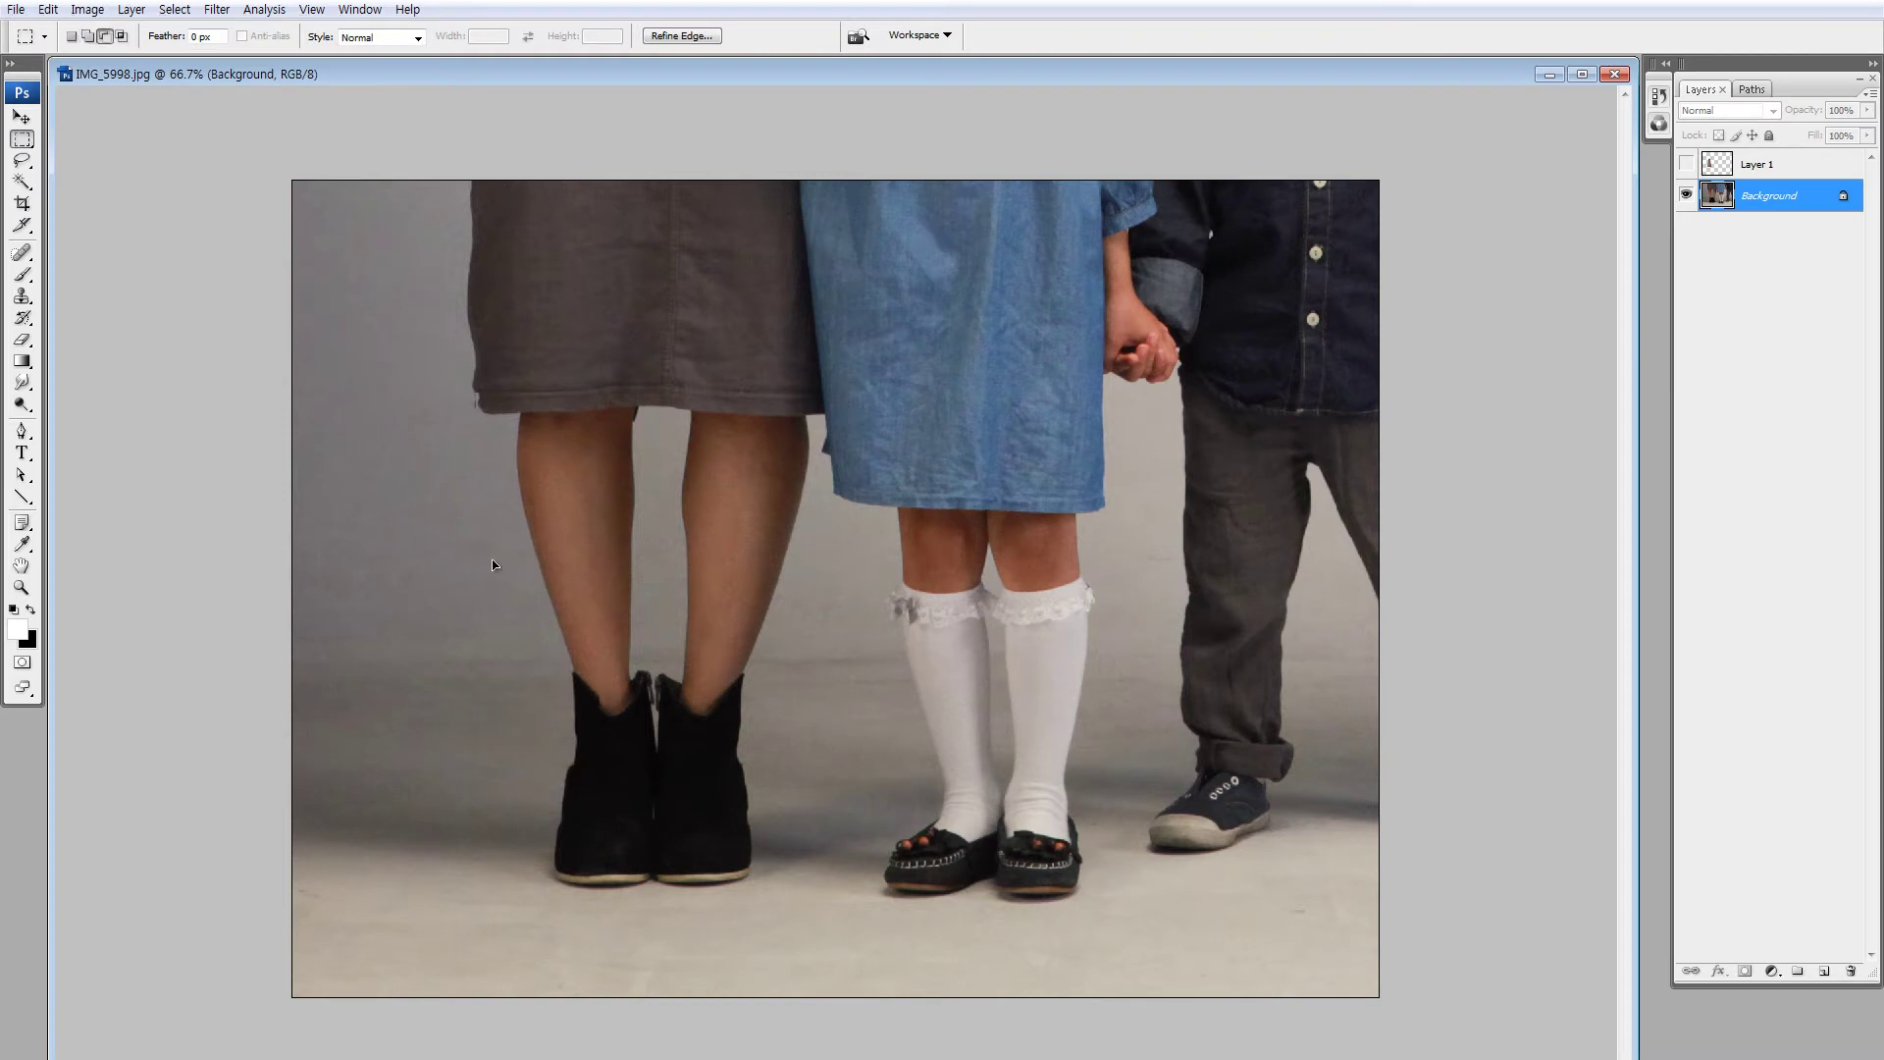
{"action": "key", "text": "ctrl+t"}
{"action": "left_click_drag", "start_coordinate": [473, 580], "coordinate": [483, 580]}
{"action": "key", "text": "Escape"}
Step: Close IMG_5998 without saving and enlarge the IMG_6011 window
{"action": "left_click", "coordinate": [1614, 74]}
{"action": "left_click", "coordinate": [938, 415]}
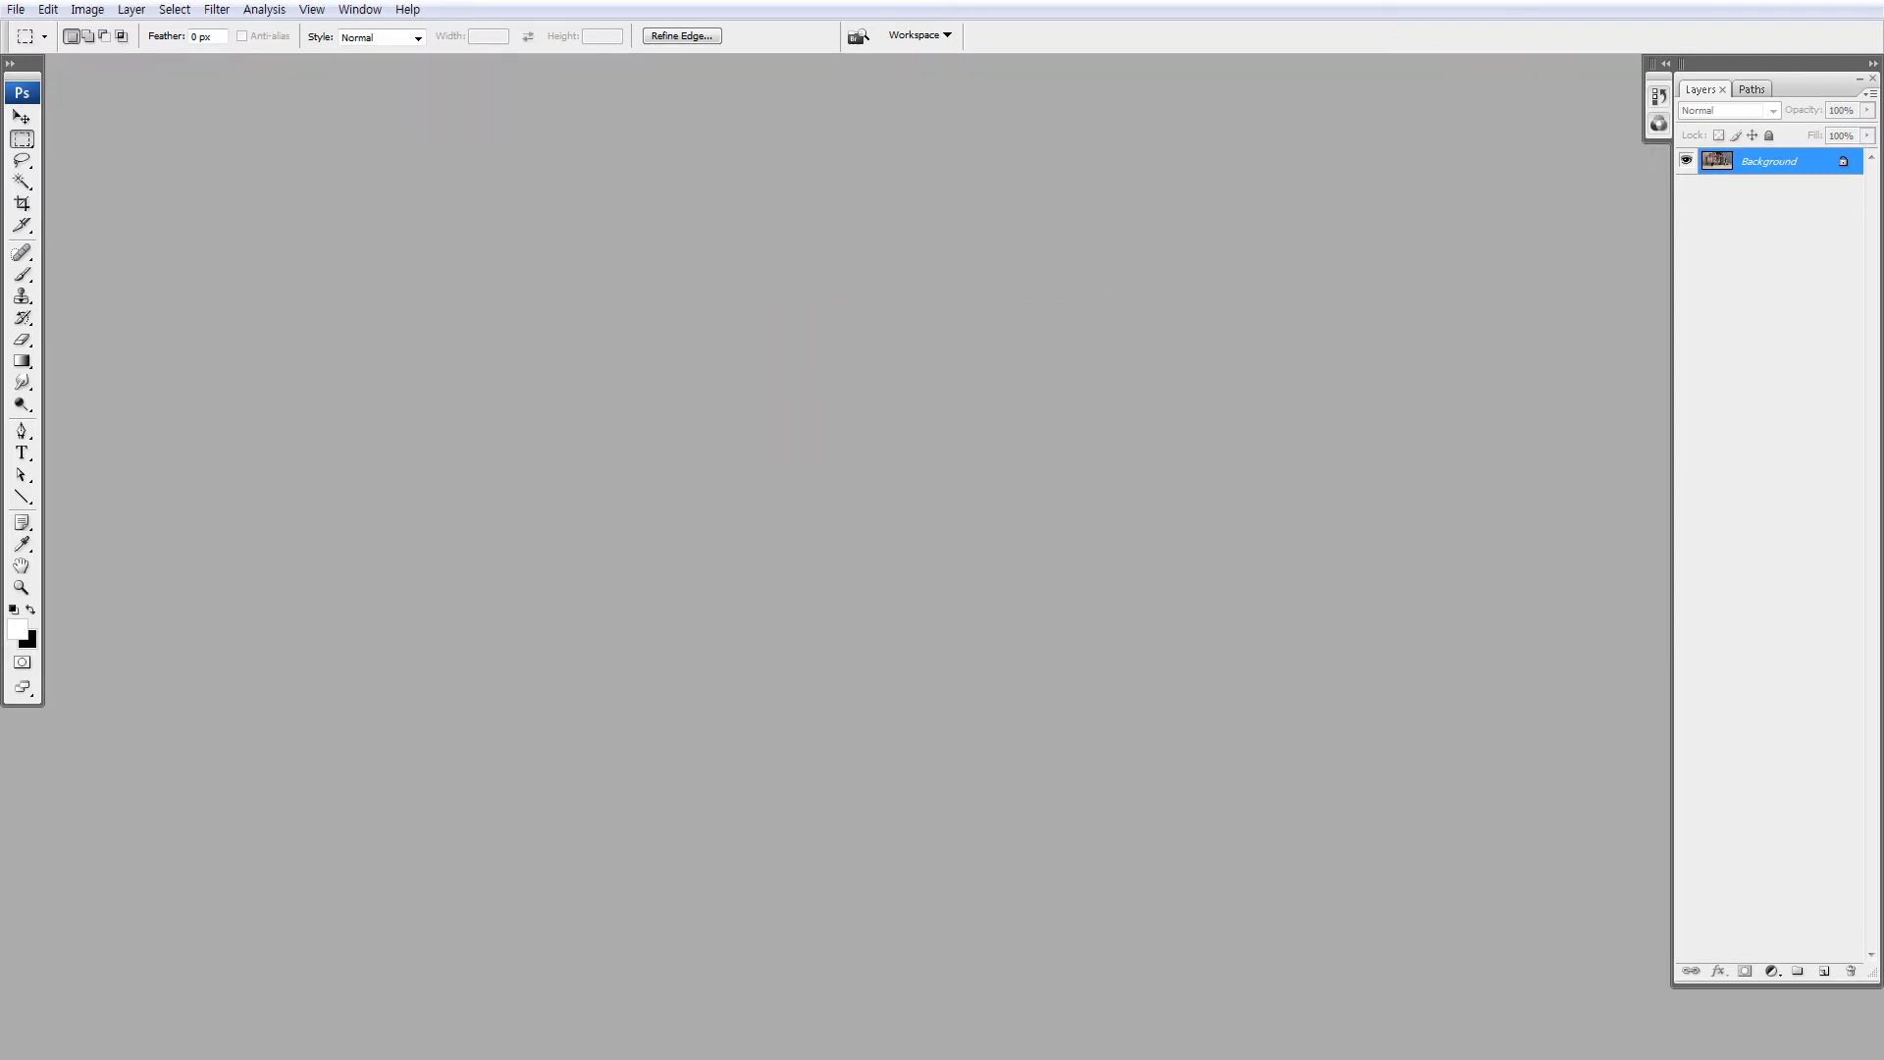
{"action": "left_click_drag", "start_coordinate": [937, 579], "coordinate": [1365, 952]}
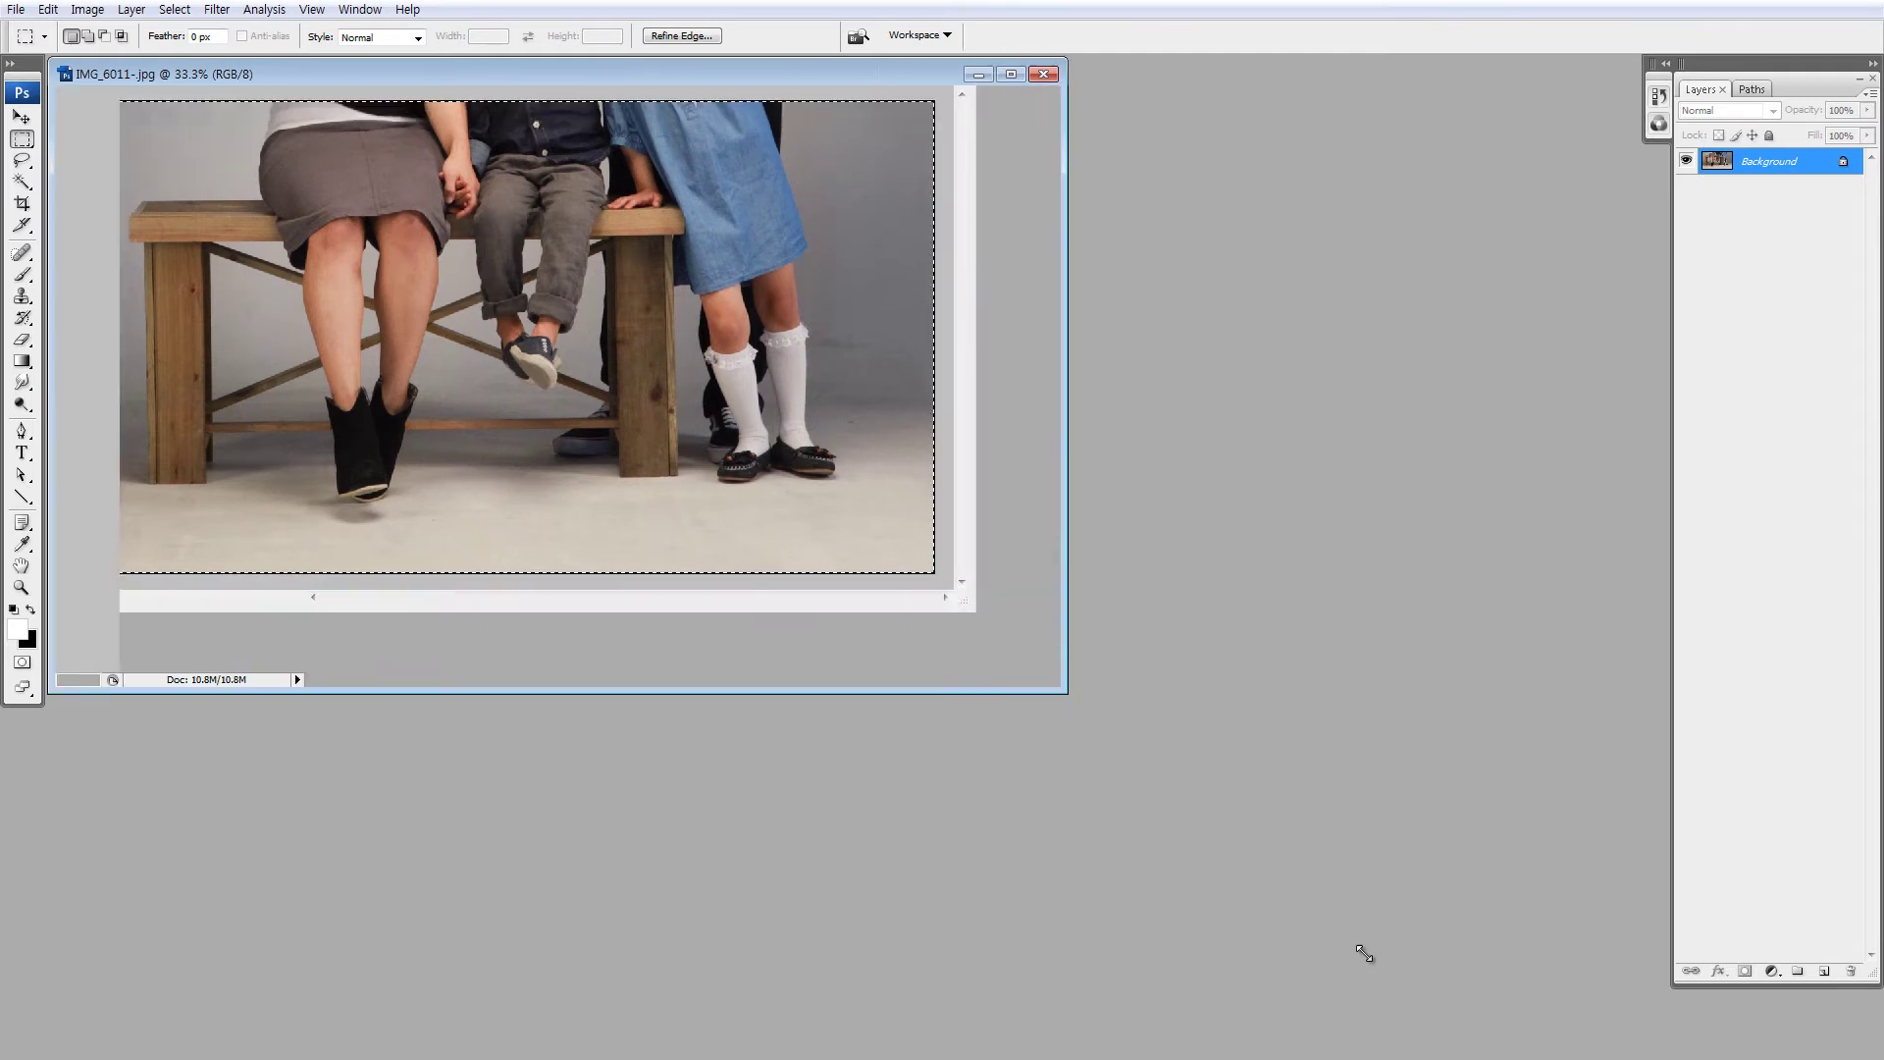
Step: Zoom and pan the bench photo to frame the seated woman's calves and boots
{"action": "key", "text": "z"}
{"action": "left_click", "coordinate": [737, 707]}
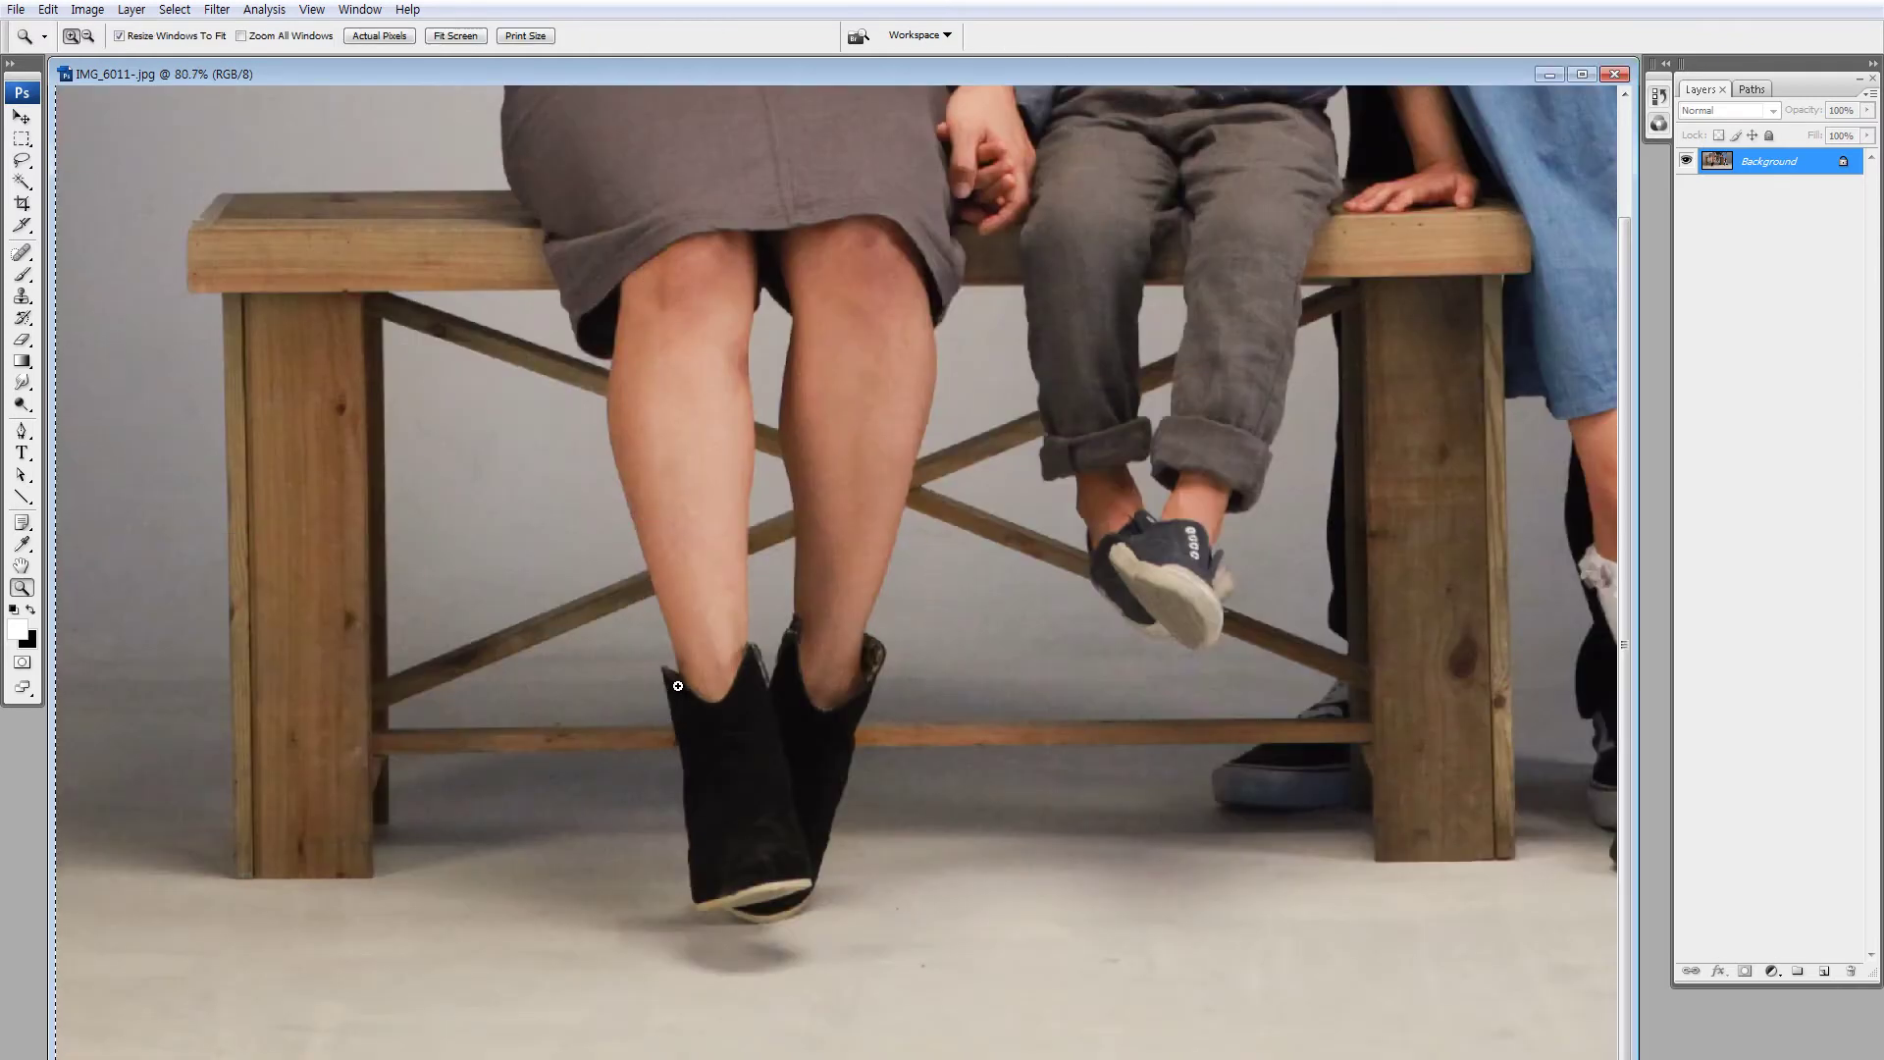
{"action": "left_click_drag", "start_coordinate": [719, 521], "coordinate": [684, 601]}
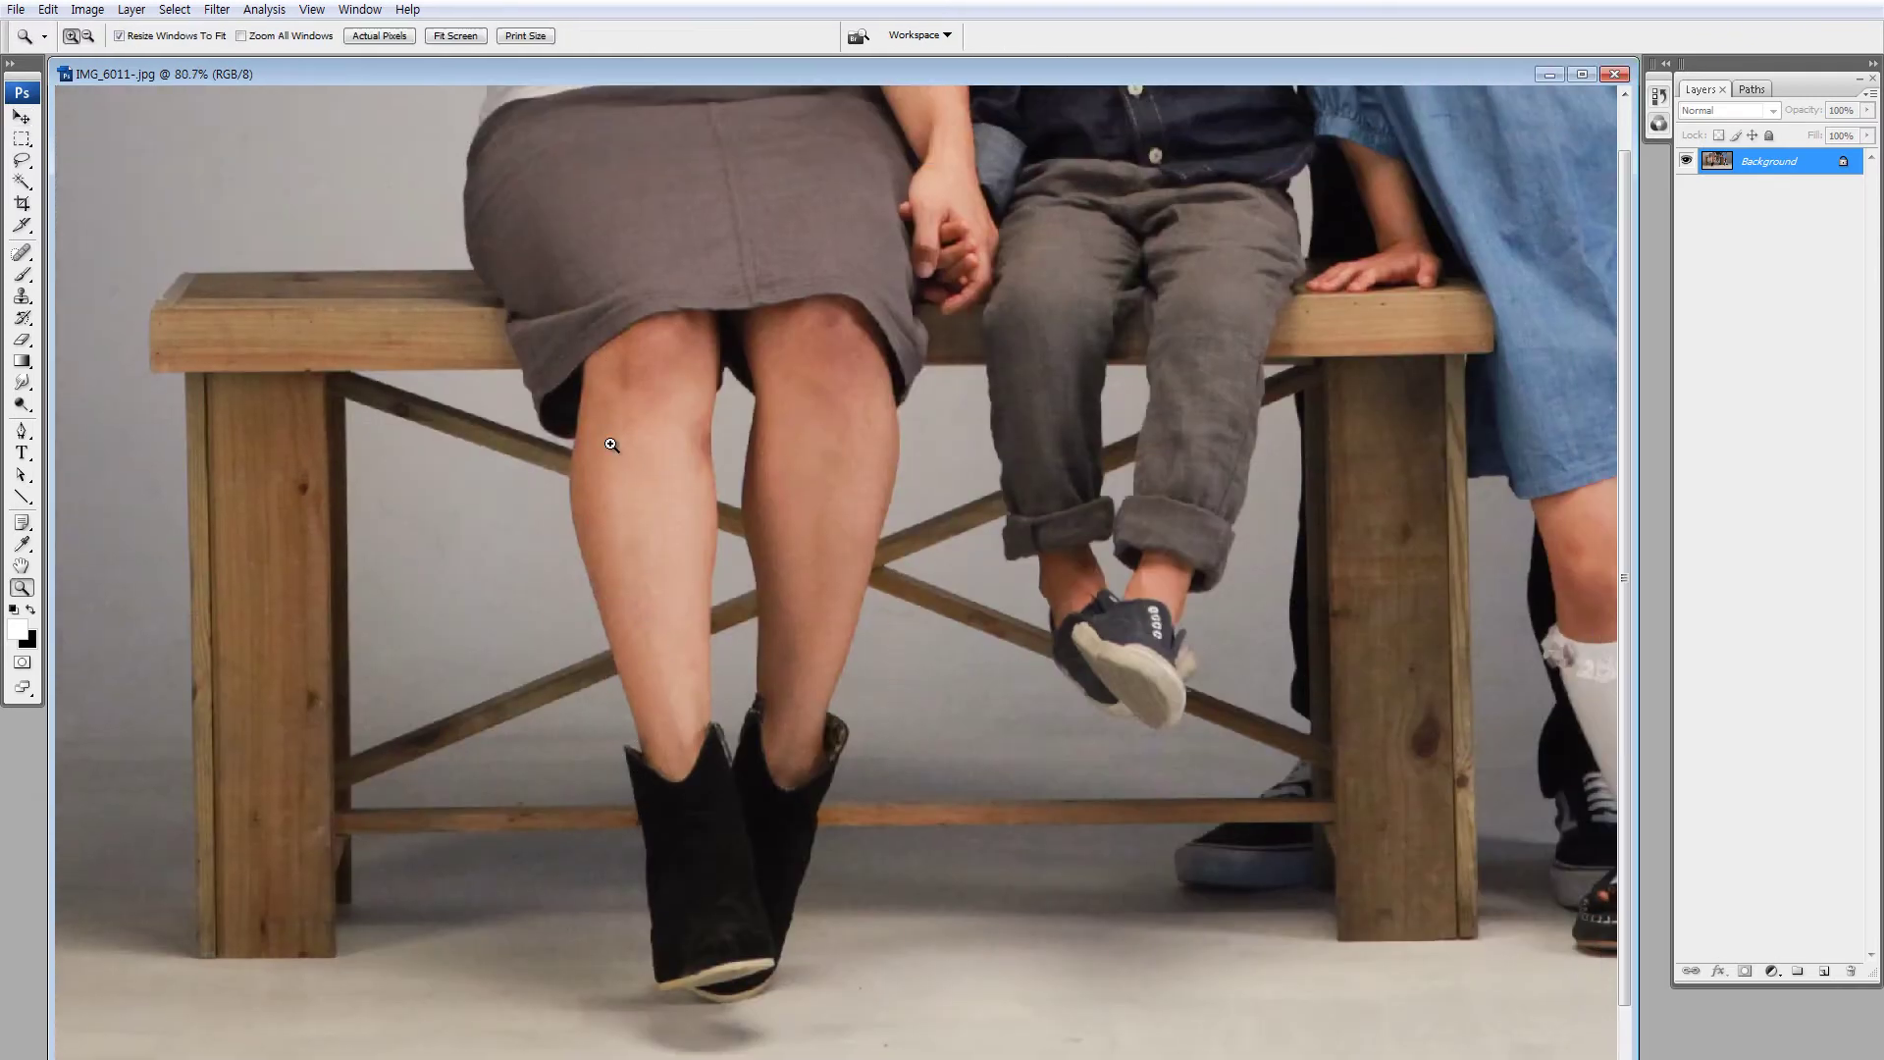
{"action": "left_click_drag", "start_coordinate": [1052, 829], "coordinate": [452, 284]}
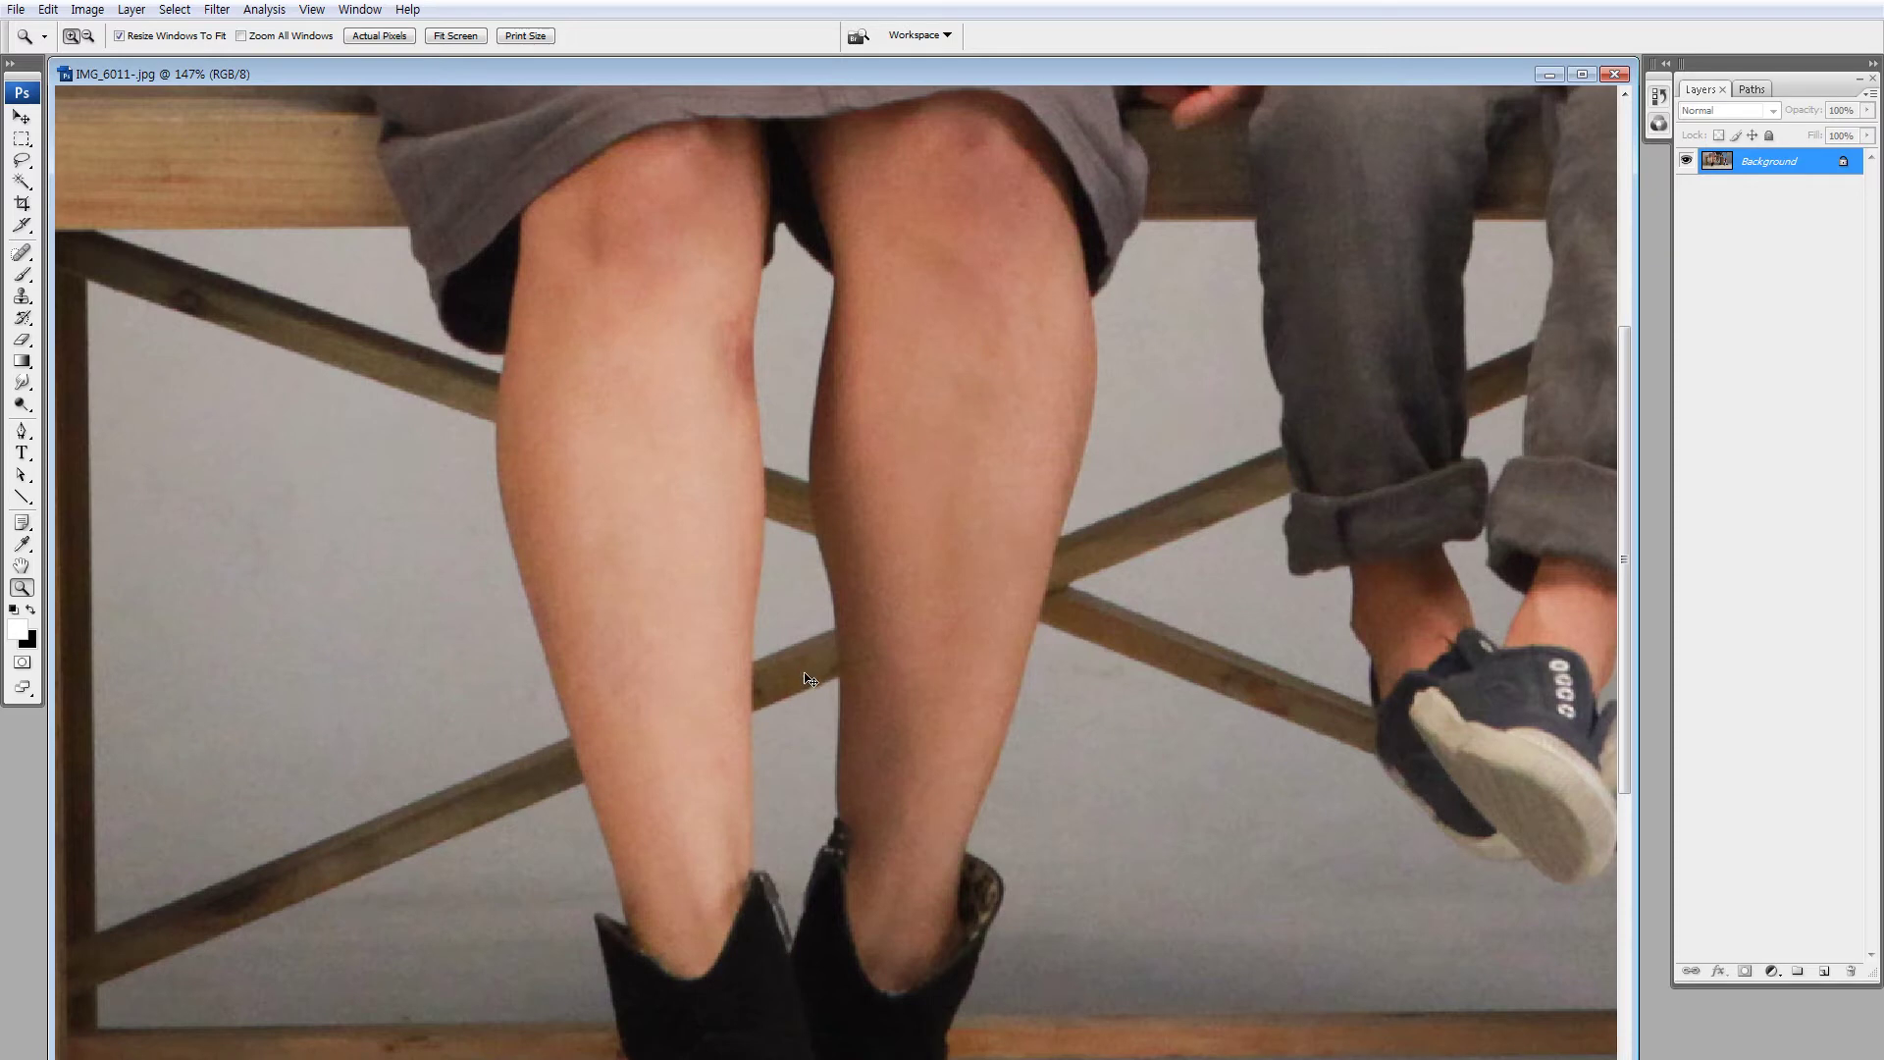
{"action": "key", "text": "ctrl+minus"}
{"action": "key", "text": "ctrl+minus"}
{"action": "key", "text": "ctrl+minus"}
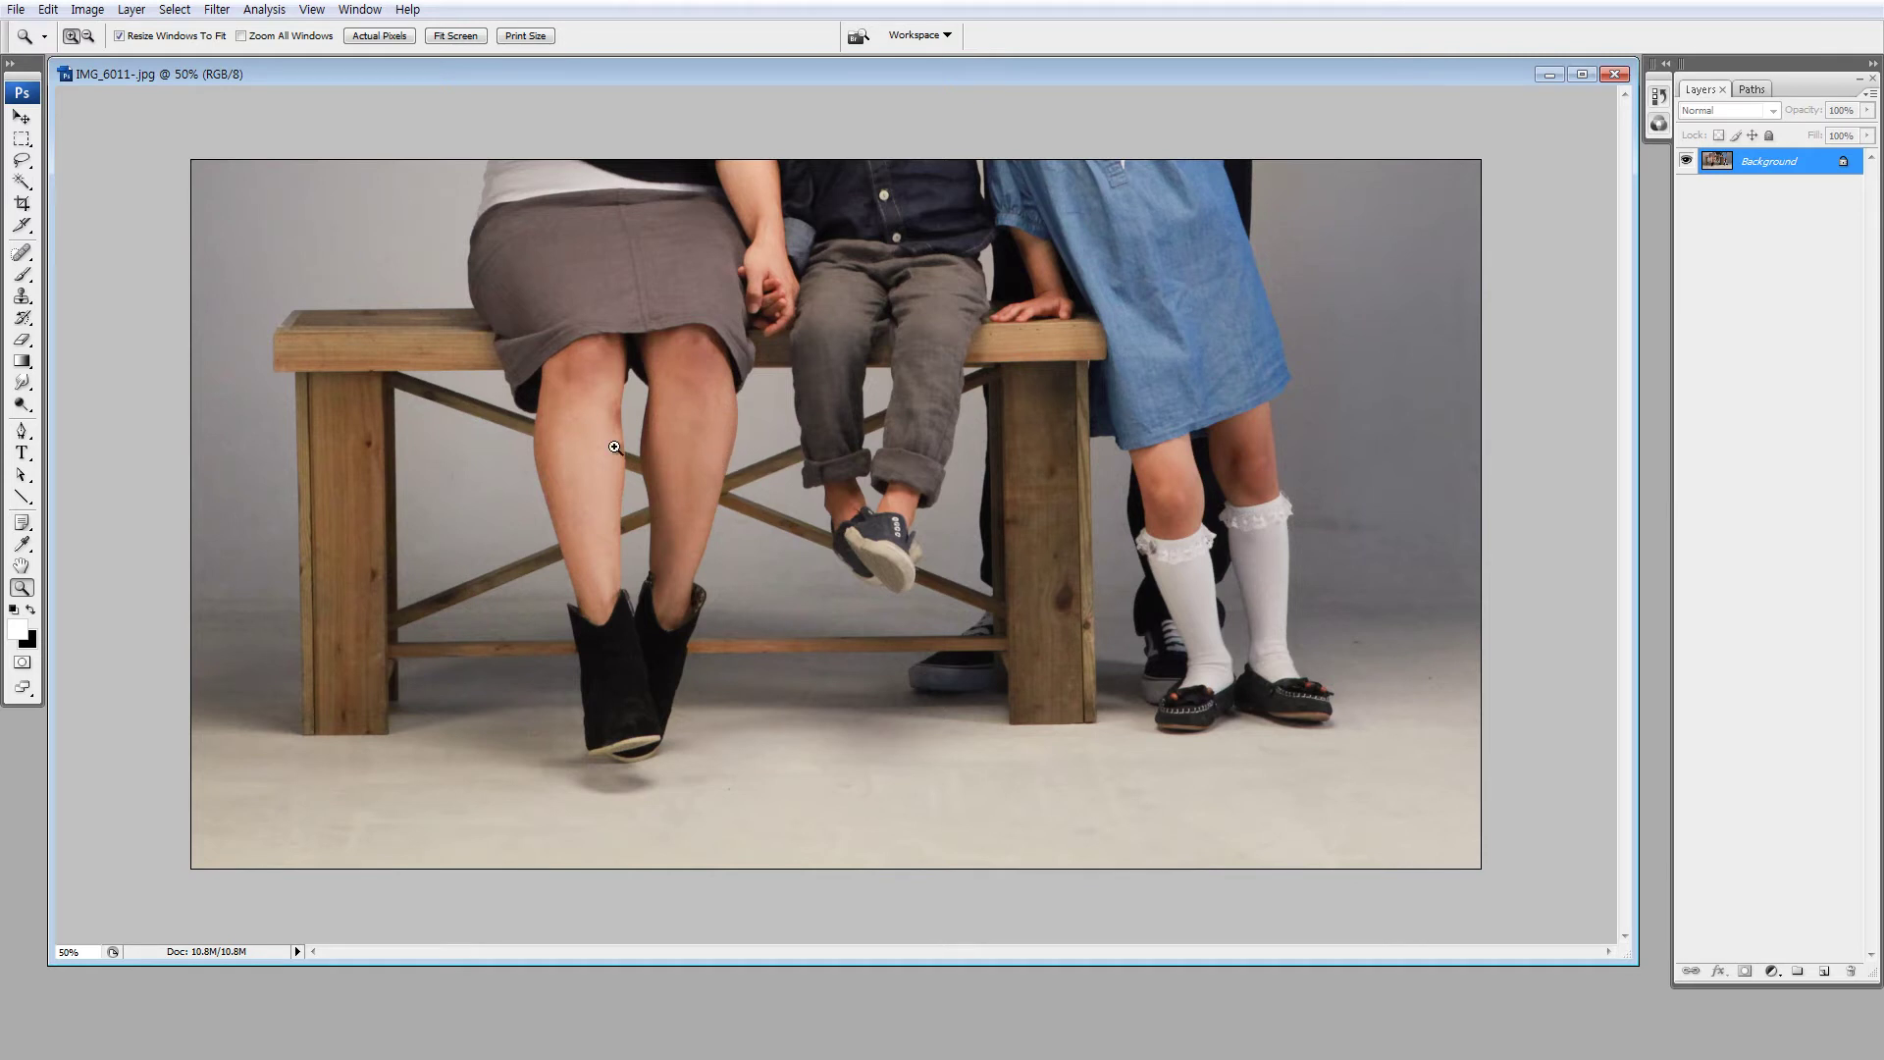
{"action": "left_click_drag", "start_coordinate": [521, 425], "coordinate": [811, 655]}
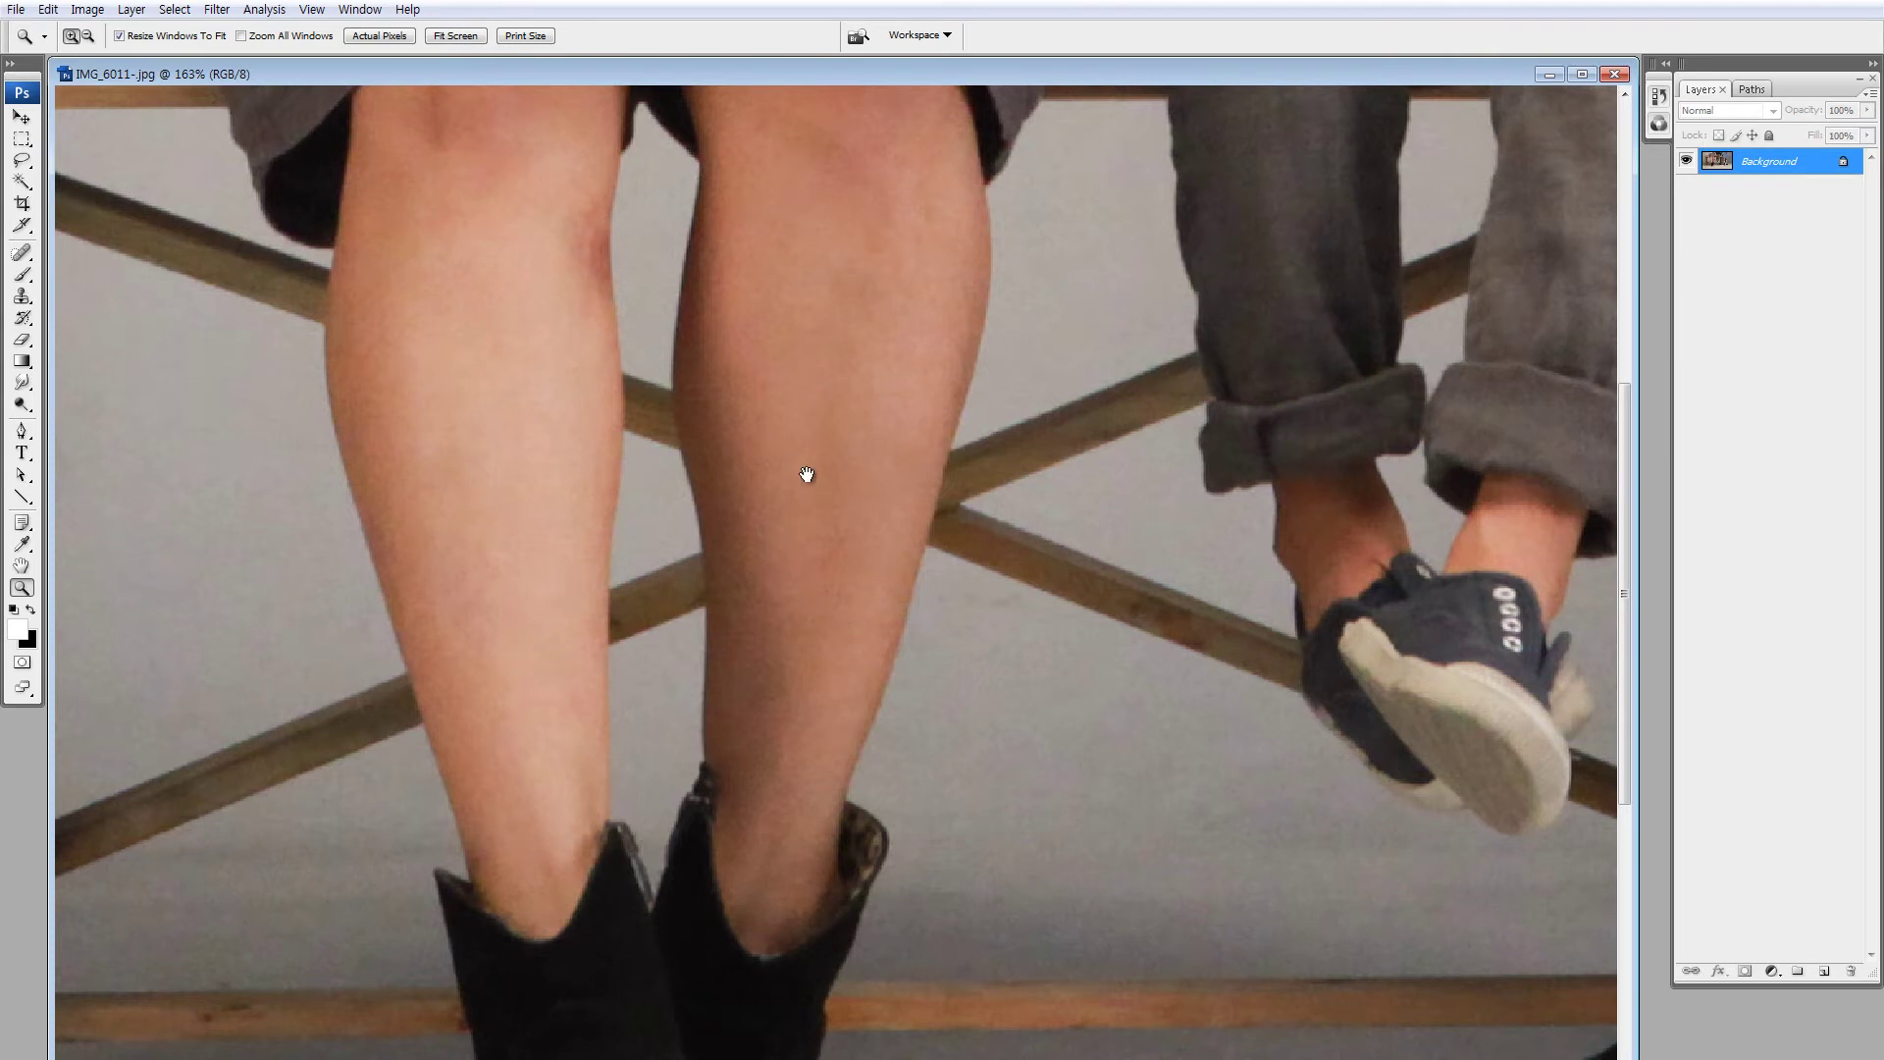
{"action": "left_click_drag", "start_coordinate": [804, 471], "coordinate": [854, 518]}
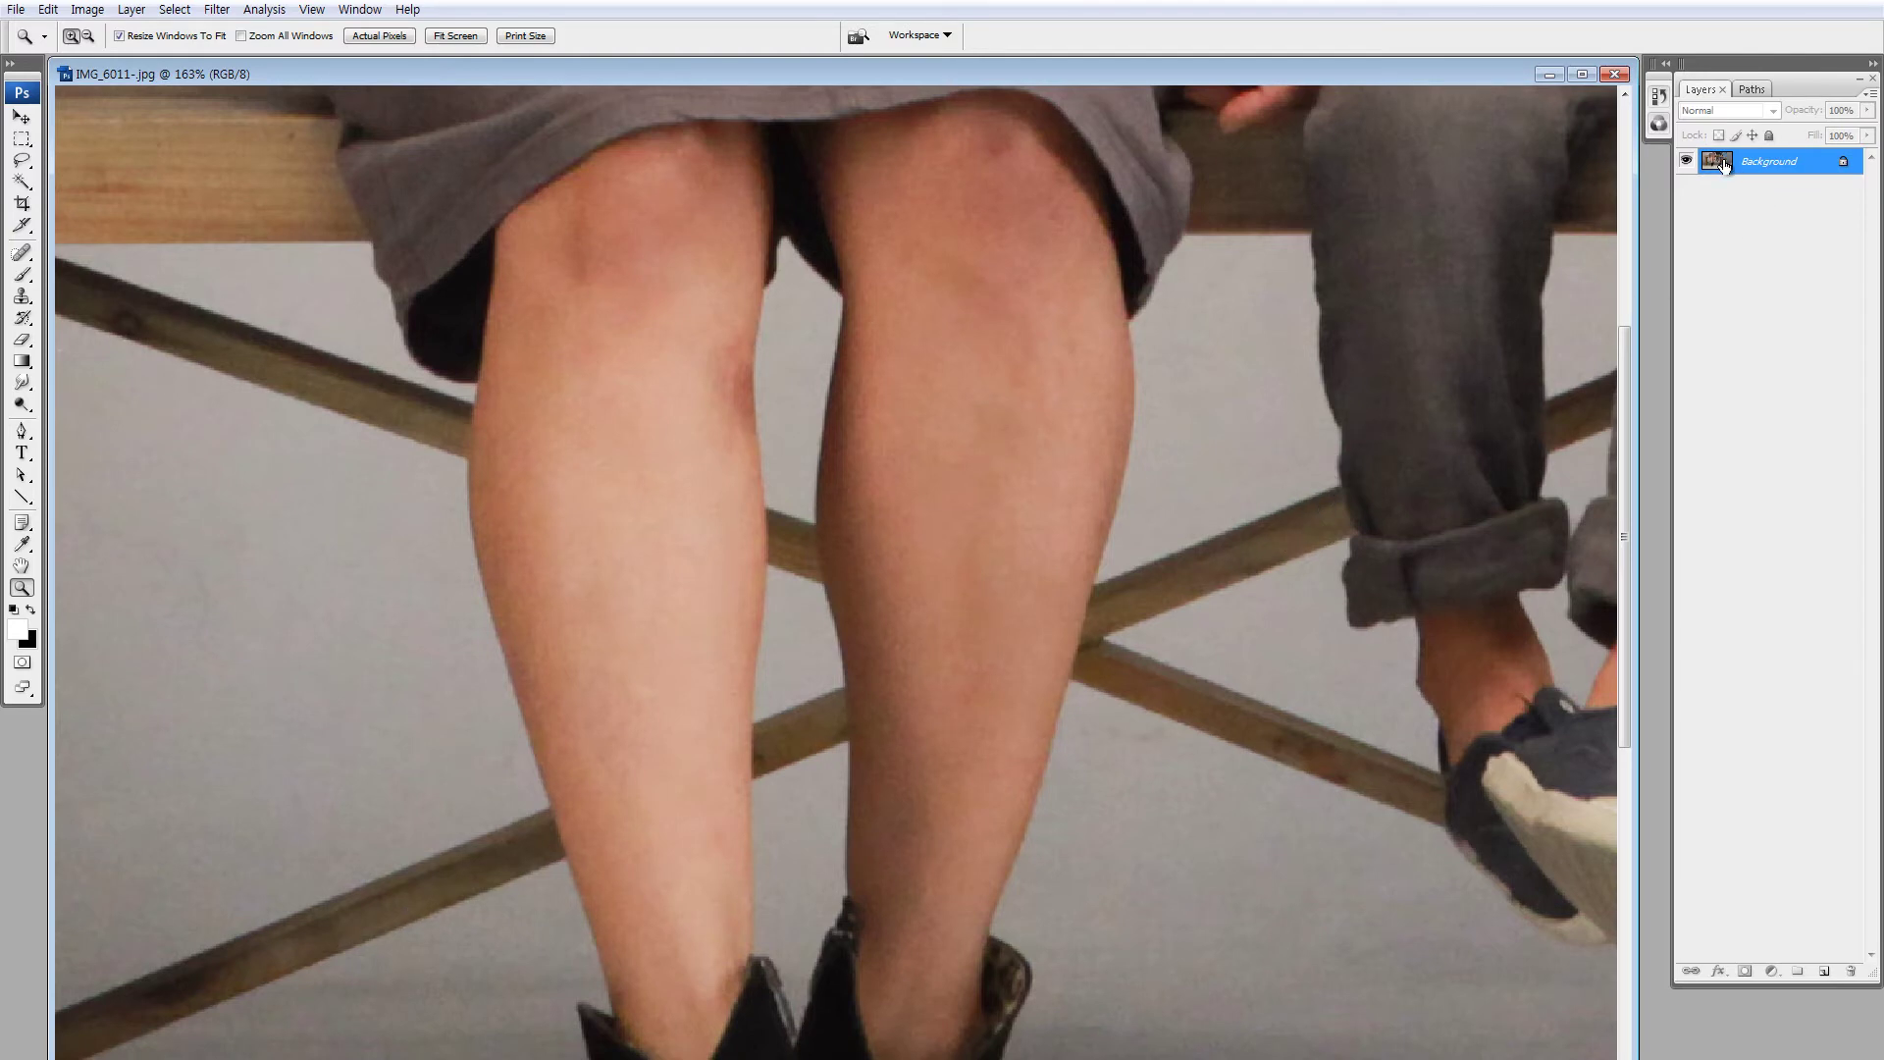
{"action": "left_click_drag", "start_coordinate": [589, 819], "coordinate": [791, 574]}
Step: Select the wooden crossbar left of the leg with a 1 px feathered Polygonal Lasso
{"action": "key", "text": "l"}
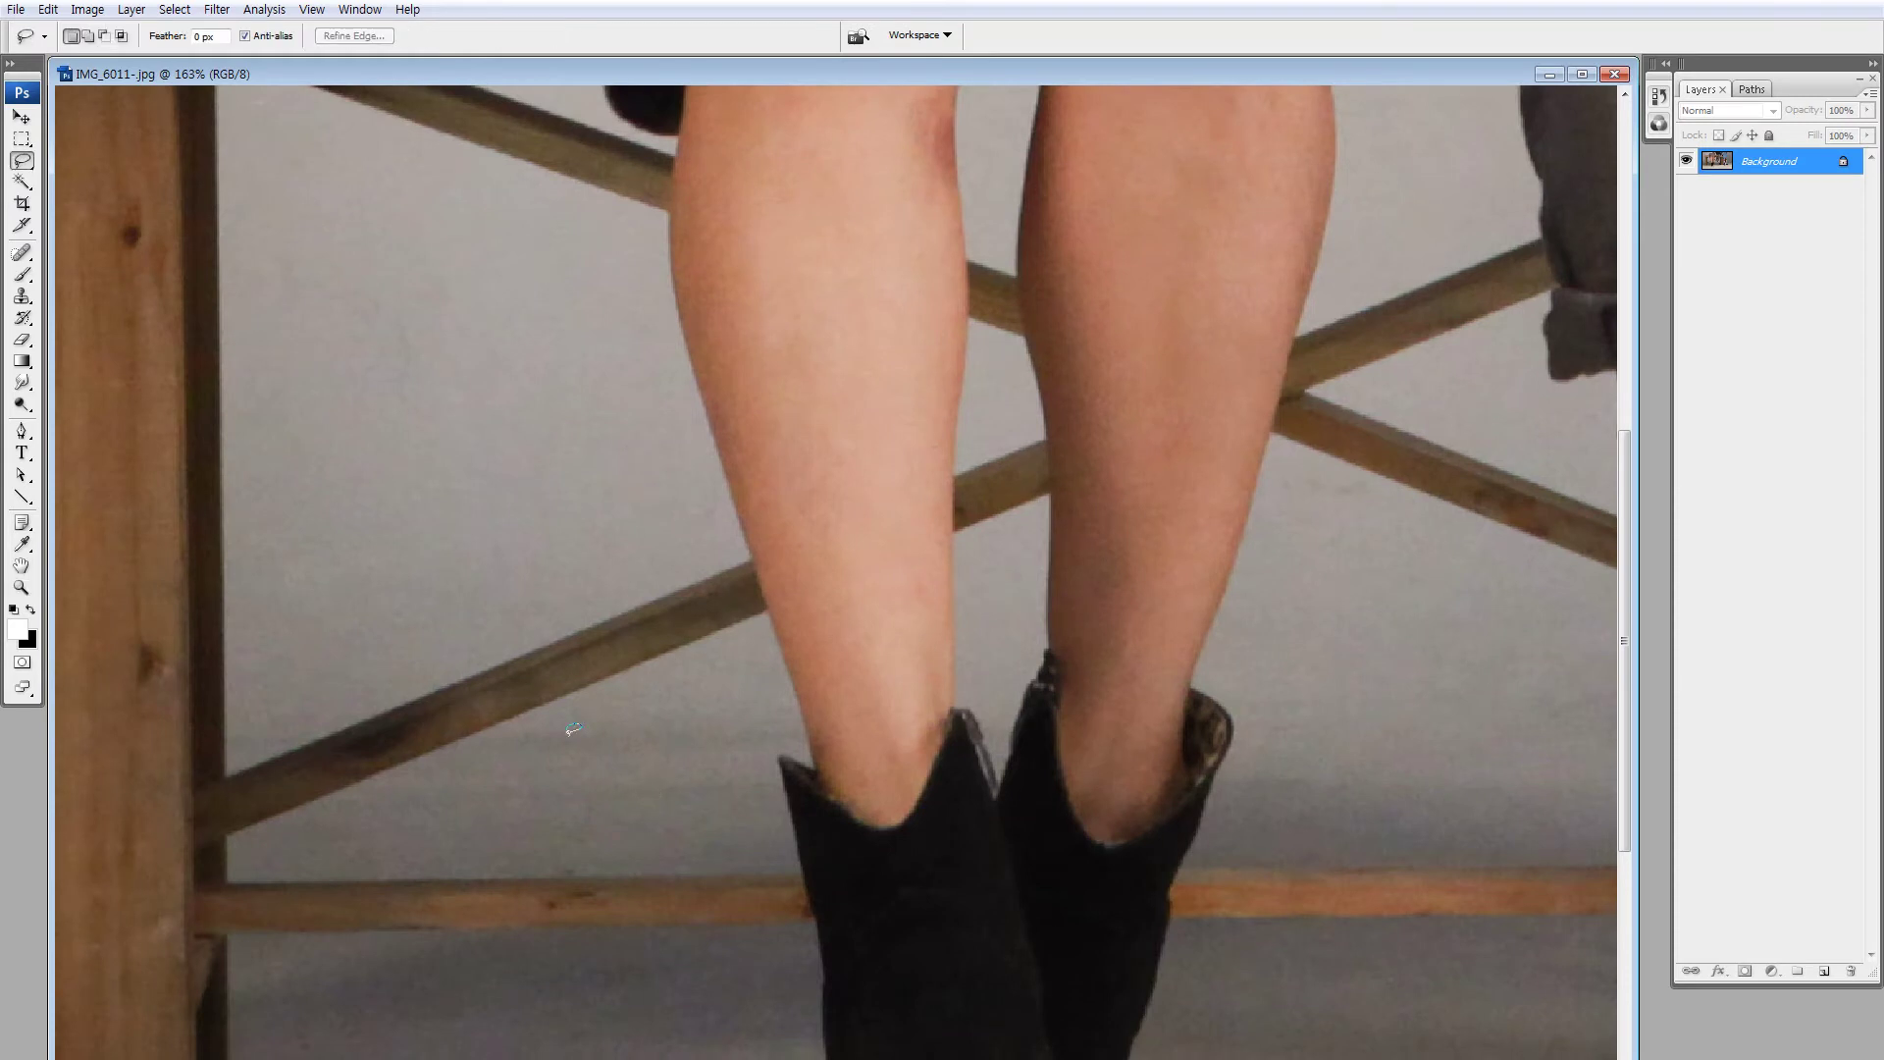
{"action": "key", "text": "shift+l"}
{"action": "key", "text": "Return"}
{"action": "type", "text": "1"}
{"action": "left_click", "coordinate": [304, 741]}
{"action": "left_click", "coordinate": [726, 569]}
{"action": "left_click", "coordinate": [738, 620]}
{"action": "left_click", "coordinate": [311, 800]}
{"action": "left_click", "coordinate": [305, 743]}
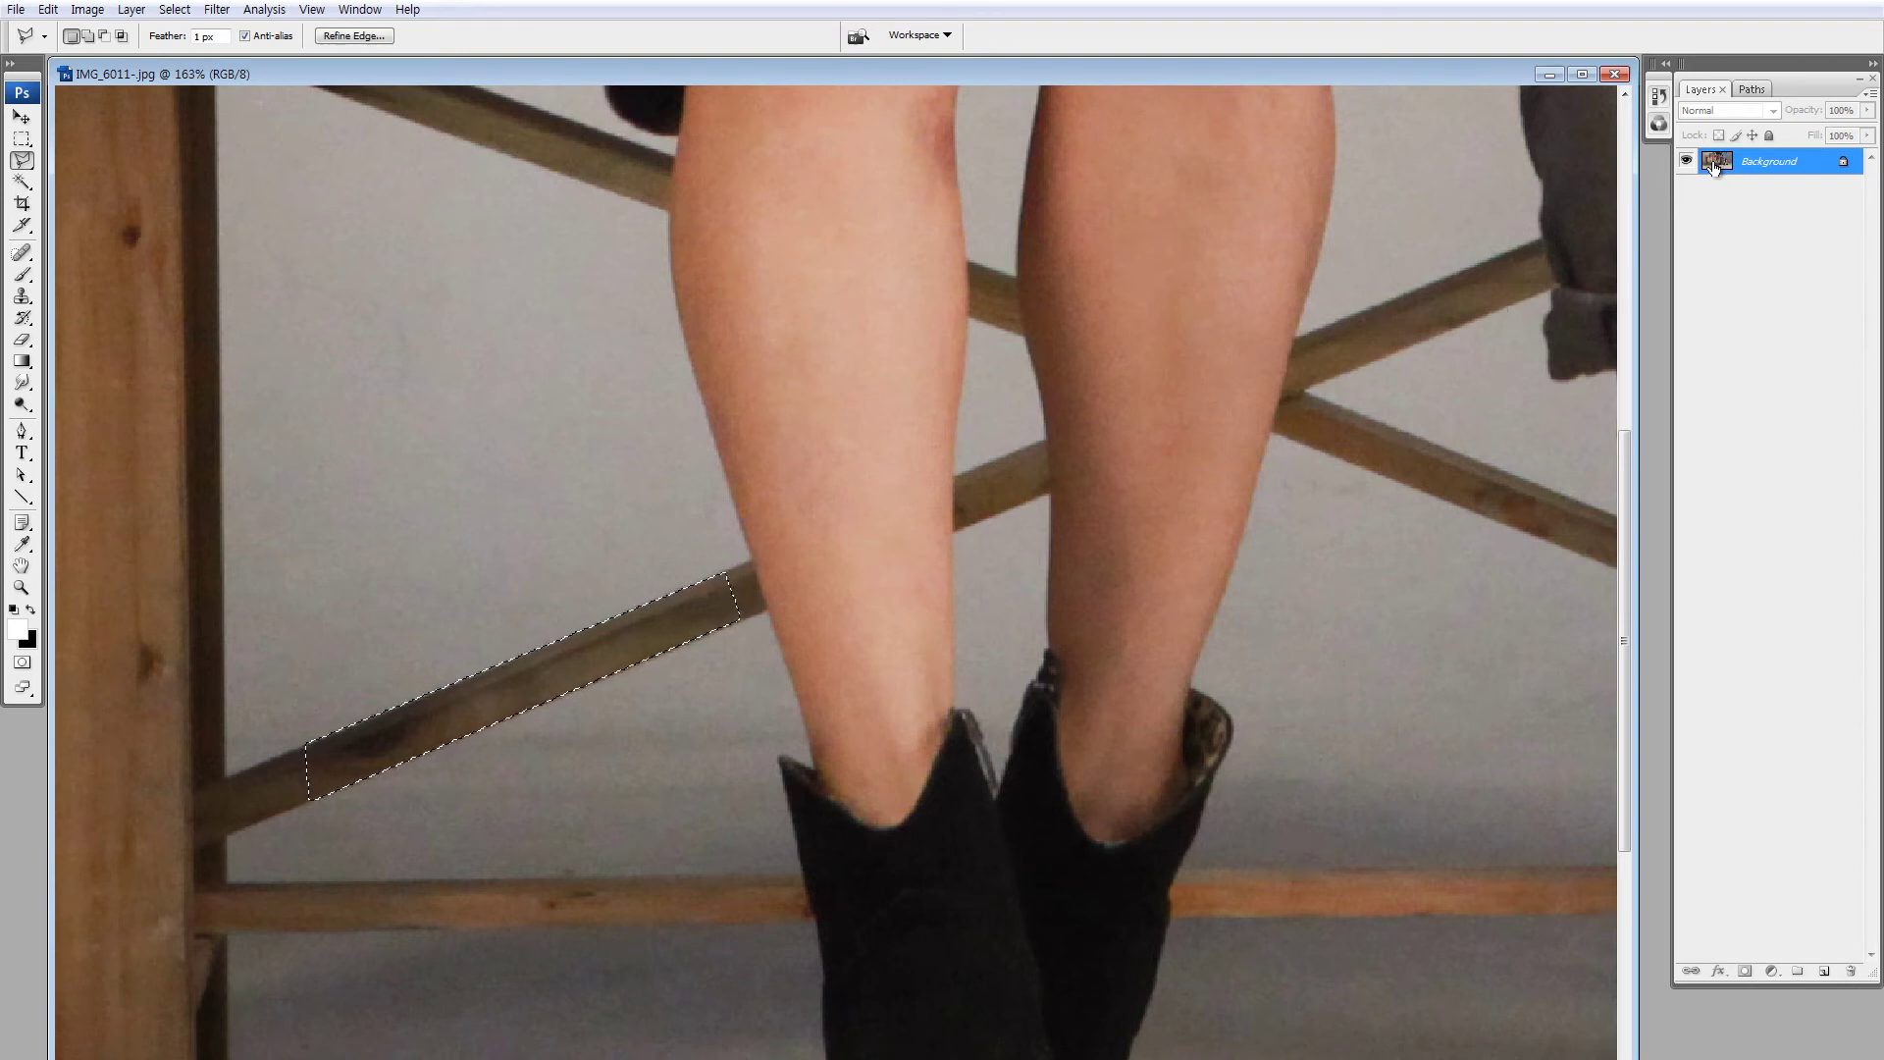
Step: Copy the crossbar section to a new Layer 1 and slide it over the left calf's edge
{"action": "key", "text": "ctrl+j"}
{"action": "key", "text": "v"}
{"action": "scroll", "coordinate": [547, 724], "scroll_direction": "up", "scroll_amount": 2}
{"action": "left_click_drag", "start_coordinate": [501, 731], "coordinate": [611, 692]}
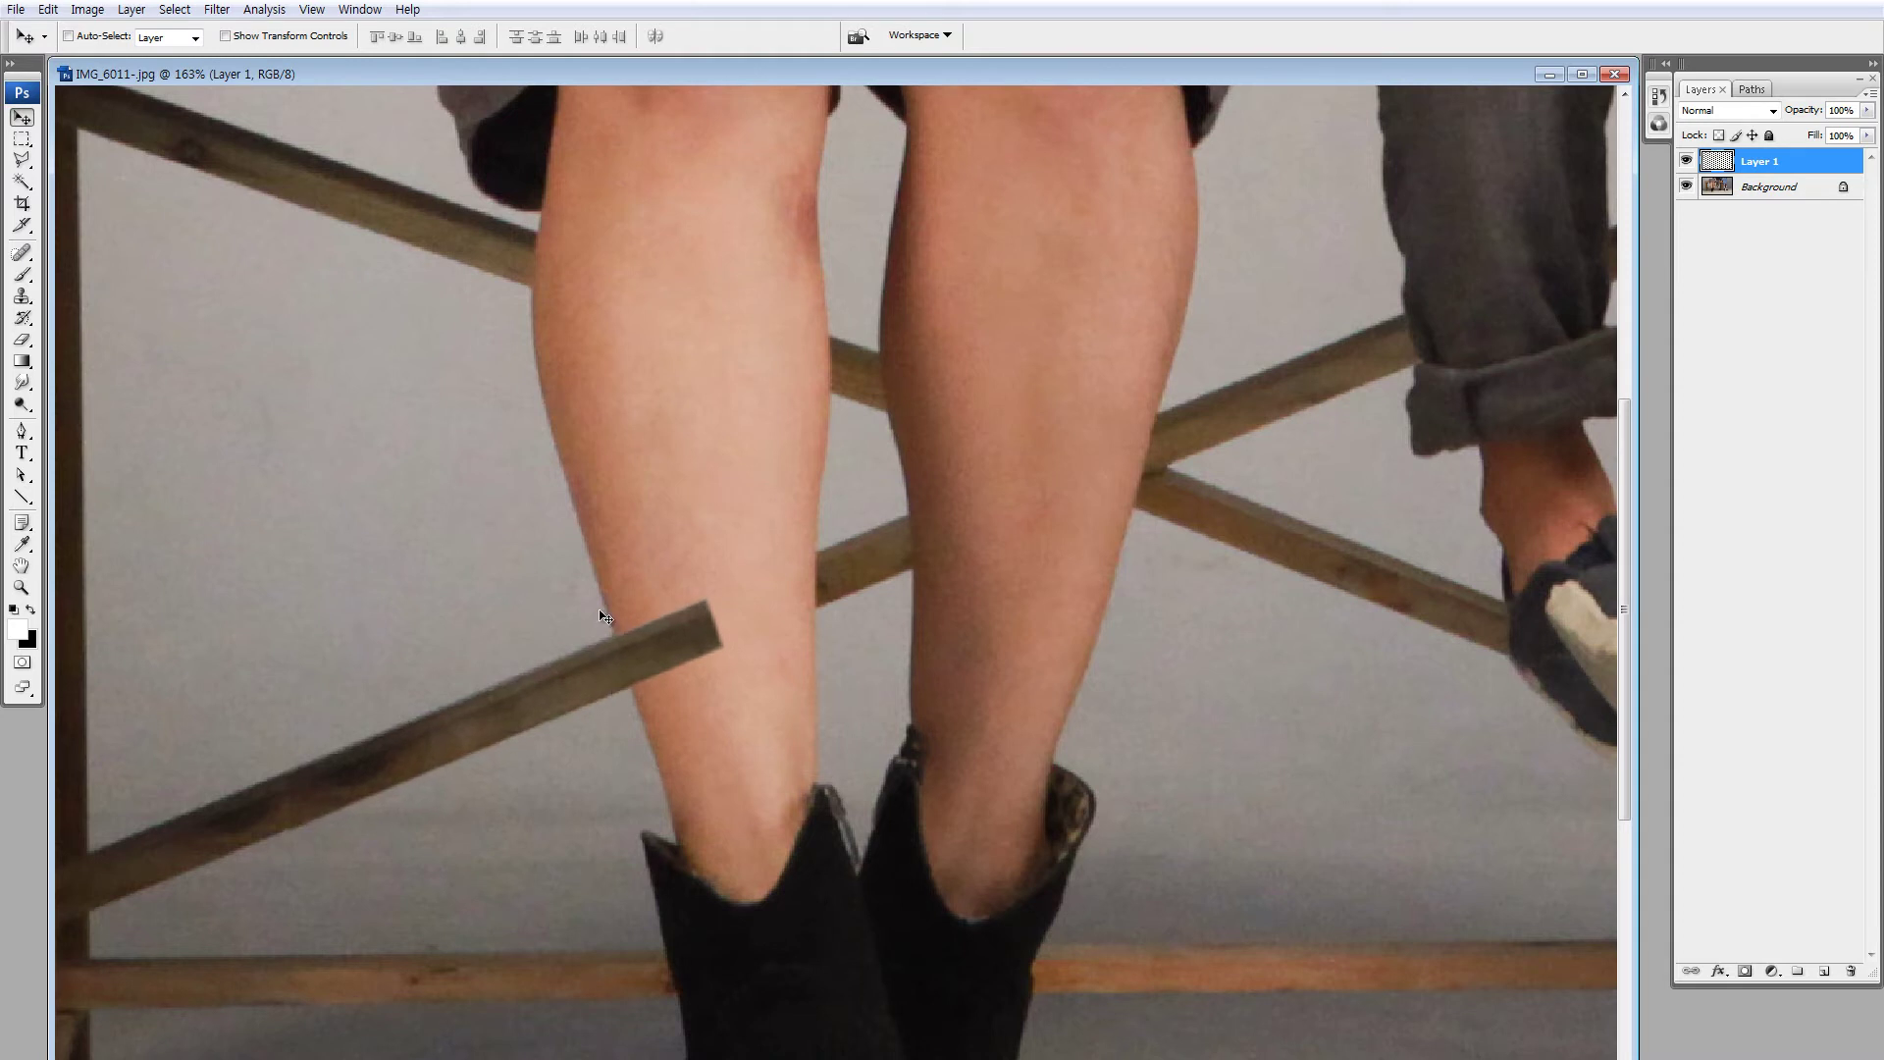
{"action": "key", "text": "e"}
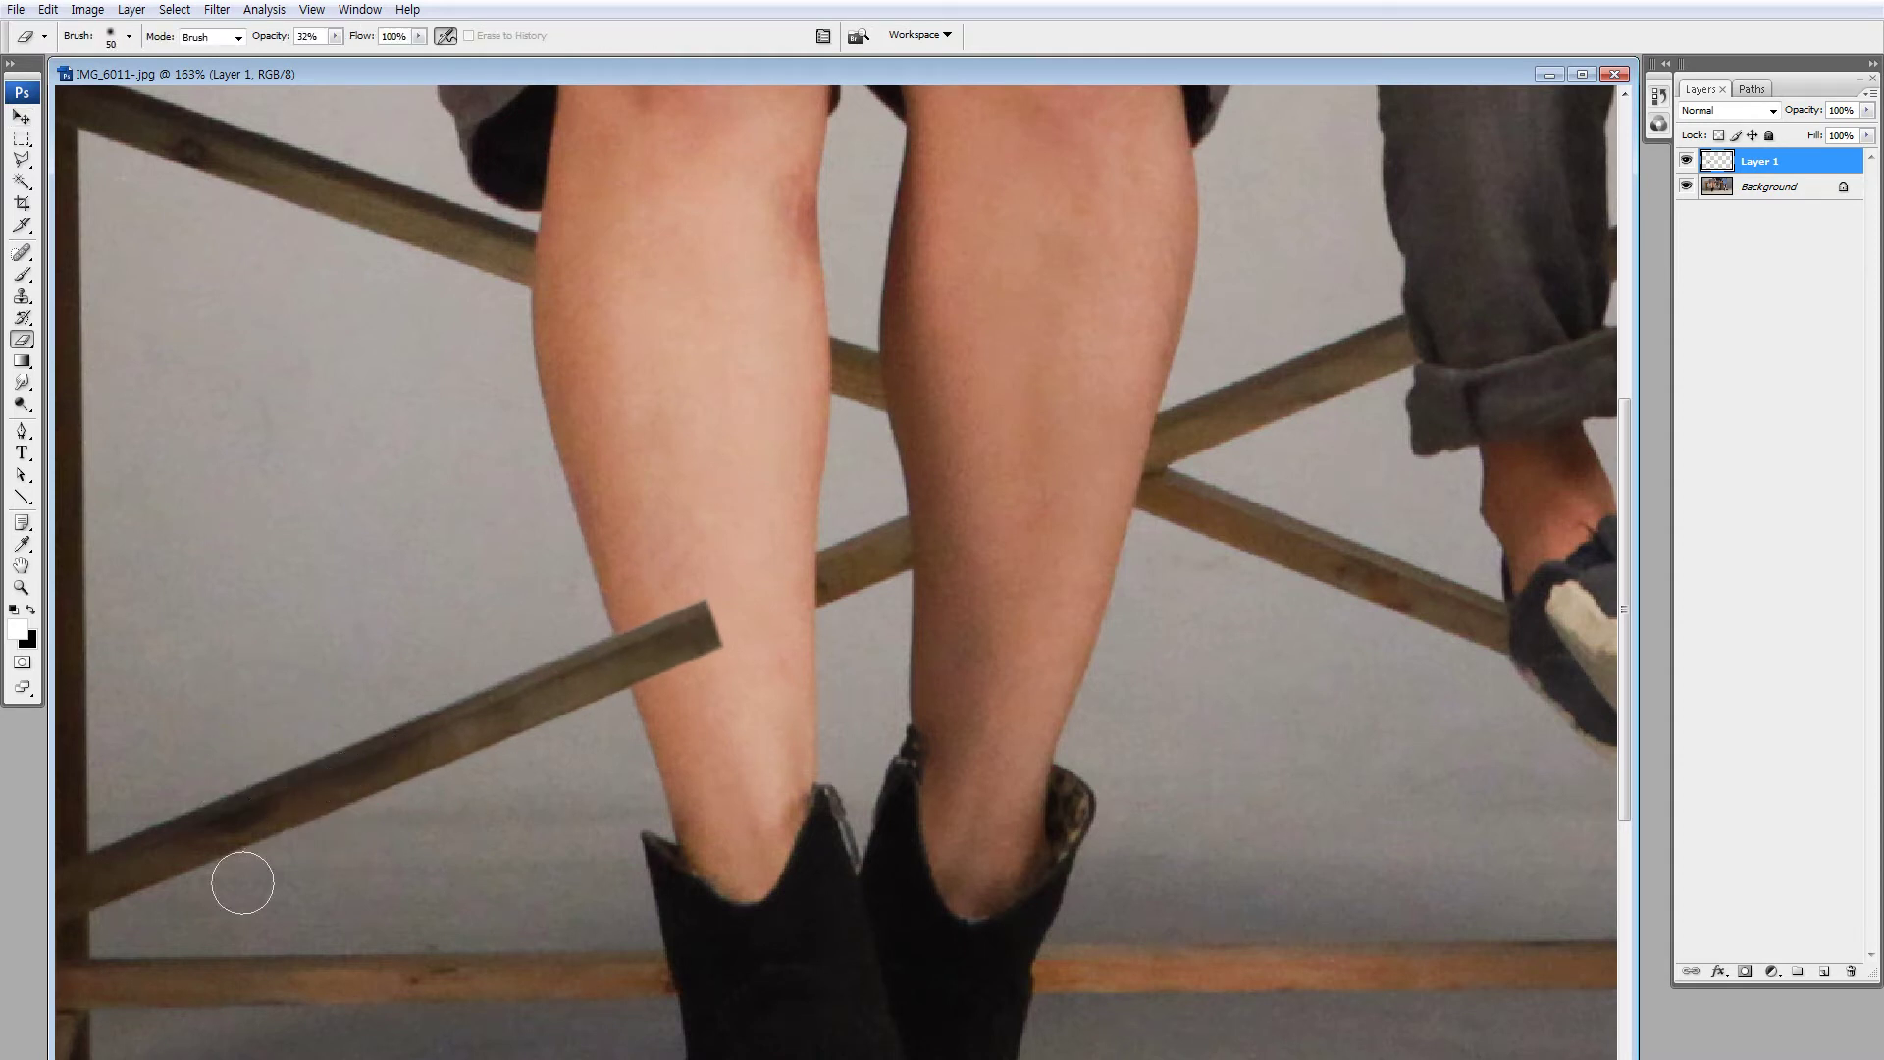
{"action": "left_click_drag", "start_coordinate": [1027, 517], "coordinate": [596, 614]}
Step: Zoom in on the calves and lasso the crossbar section between the legs
{"action": "key", "text": "z"}
{"action": "left_click_drag", "start_coordinate": [307, 412], "coordinate": [739, 924]}
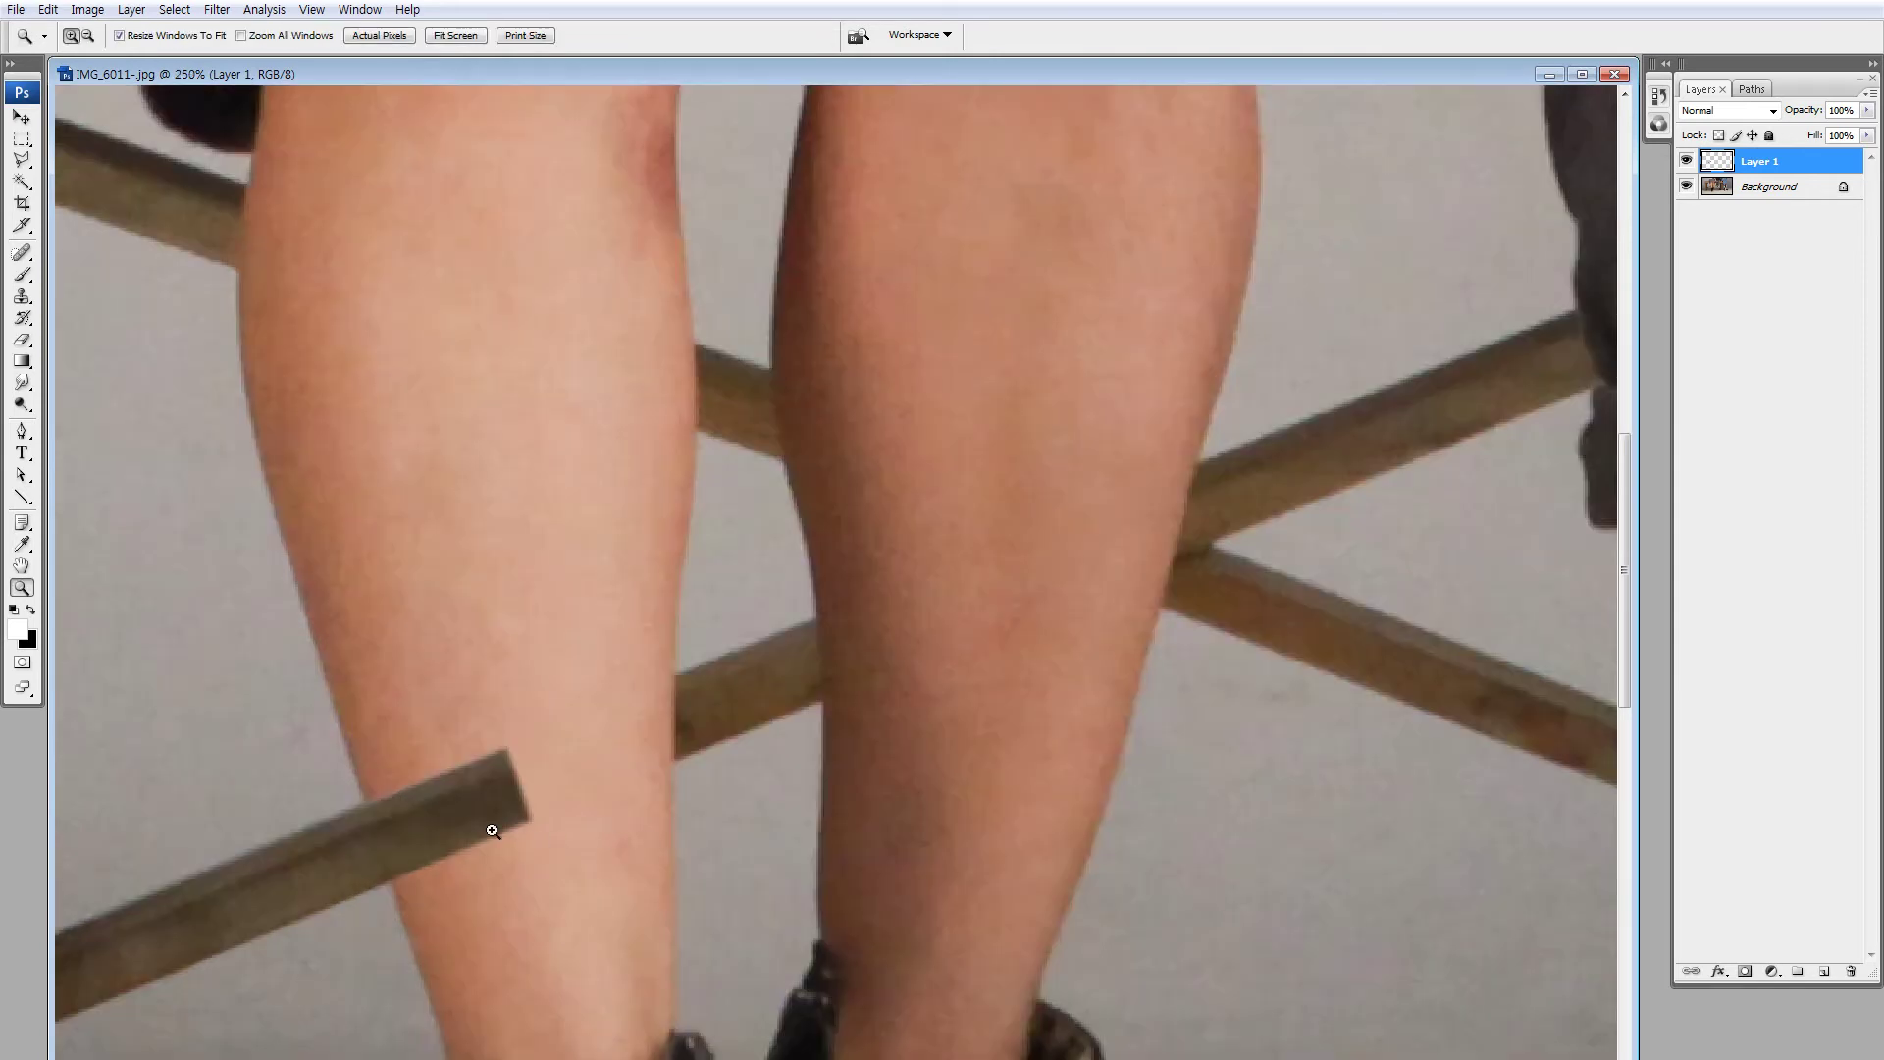
{"action": "key", "text": "l"}
{"action": "left_click", "coordinate": [687, 669]}
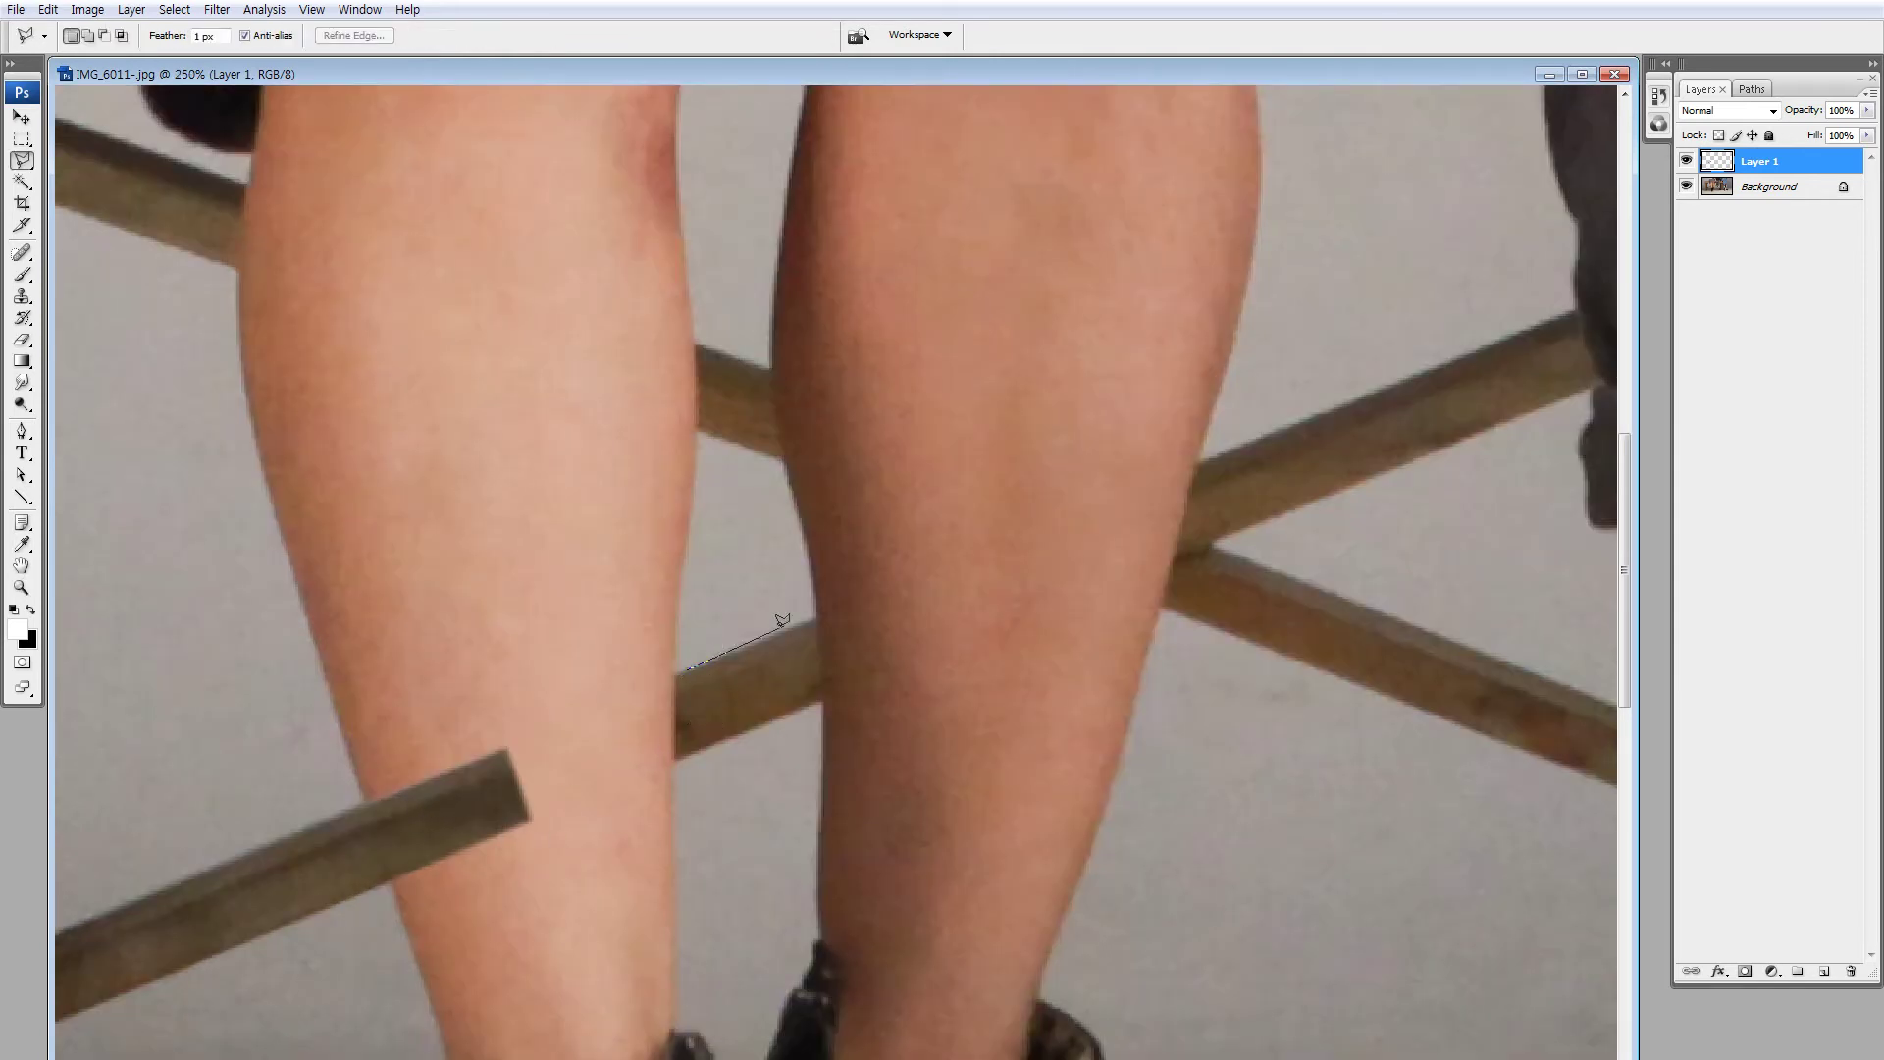
{"action": "left_click", "coordinate": [804, 623]}
{"action": "left_click", "coordinate": [808, 705]}
{"action": "left_click", "coordinate": [686, 750]}
{"action": "left_click", "coordinate": [685, 669]}
{"action": "left_click", "coordinate": [1727, 189]}
Step: Copy that bar section to a new layer and slide it against the calf's edge
{"action": "key", "text": "ctrl+j"}
{"action": "key", "text": "v"}
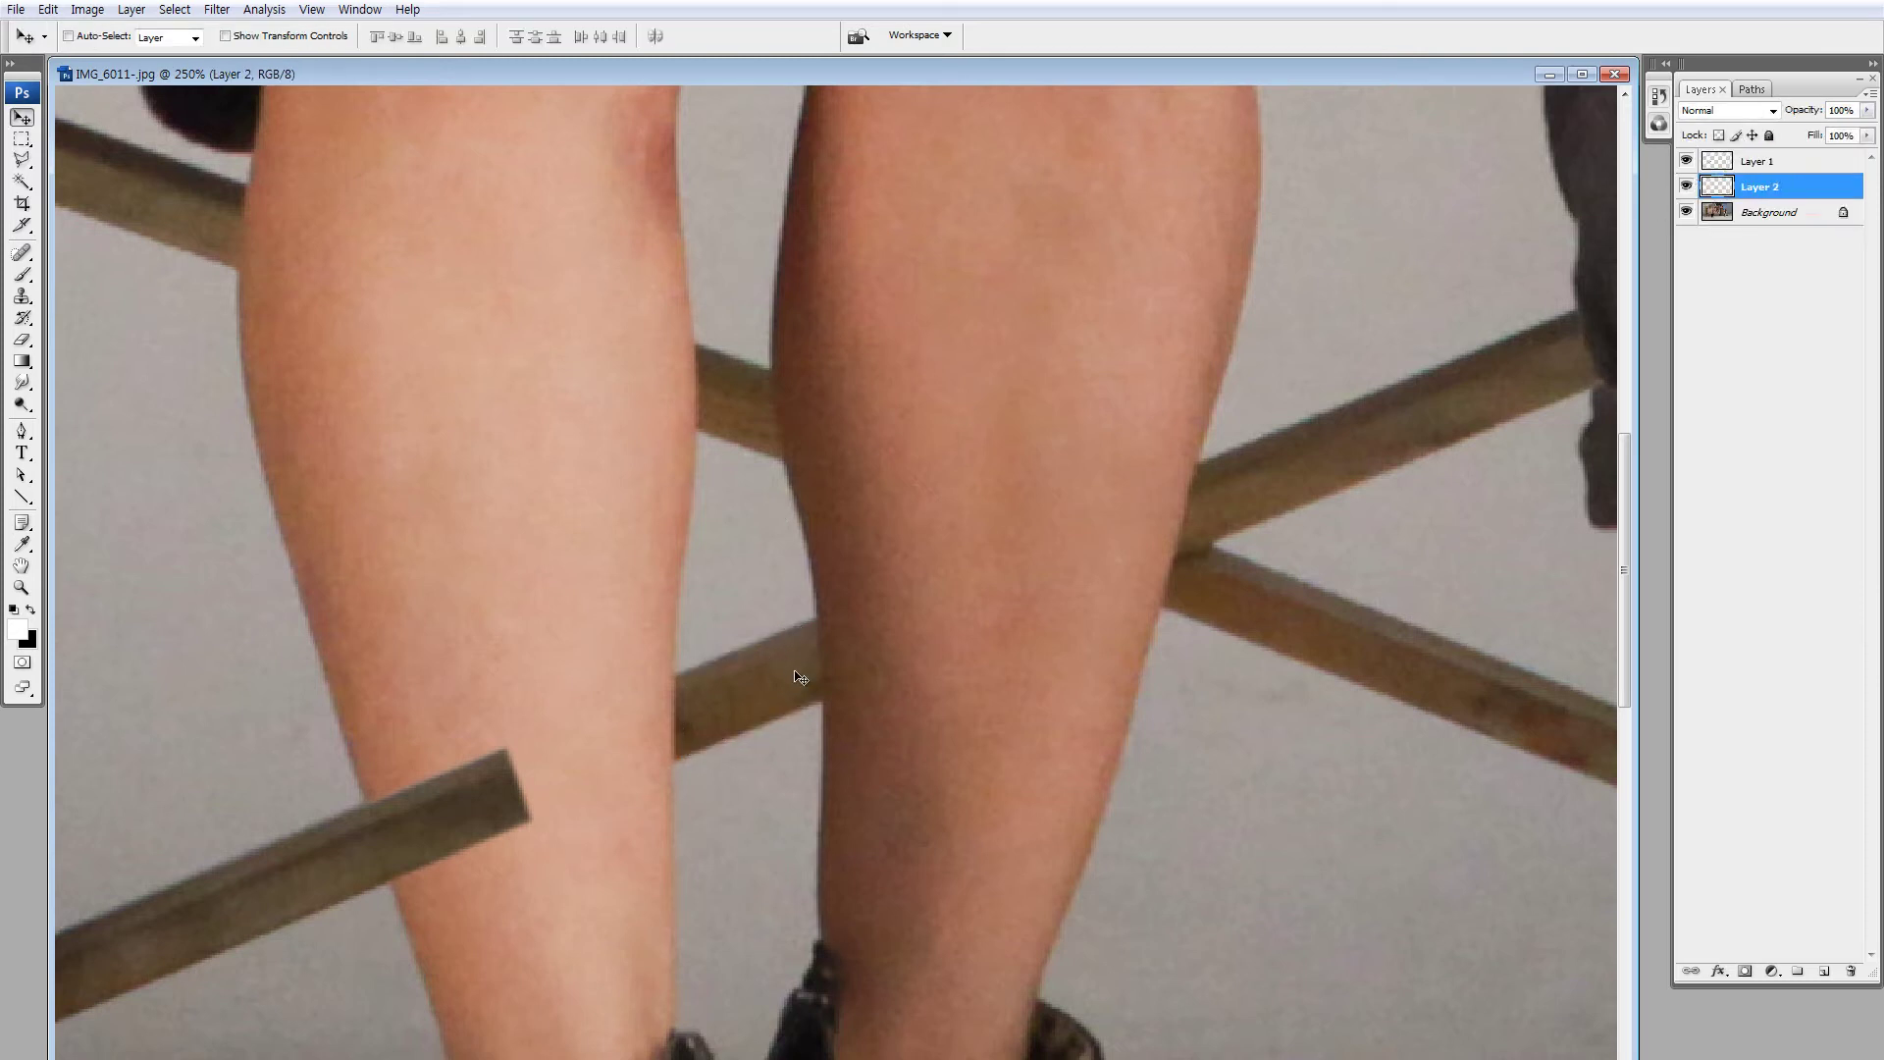
{"action": "left_click_drag", "start_coordinate": [800, 677], "coordinate": [684, 745]}
{"action": "key", "text": "e"}
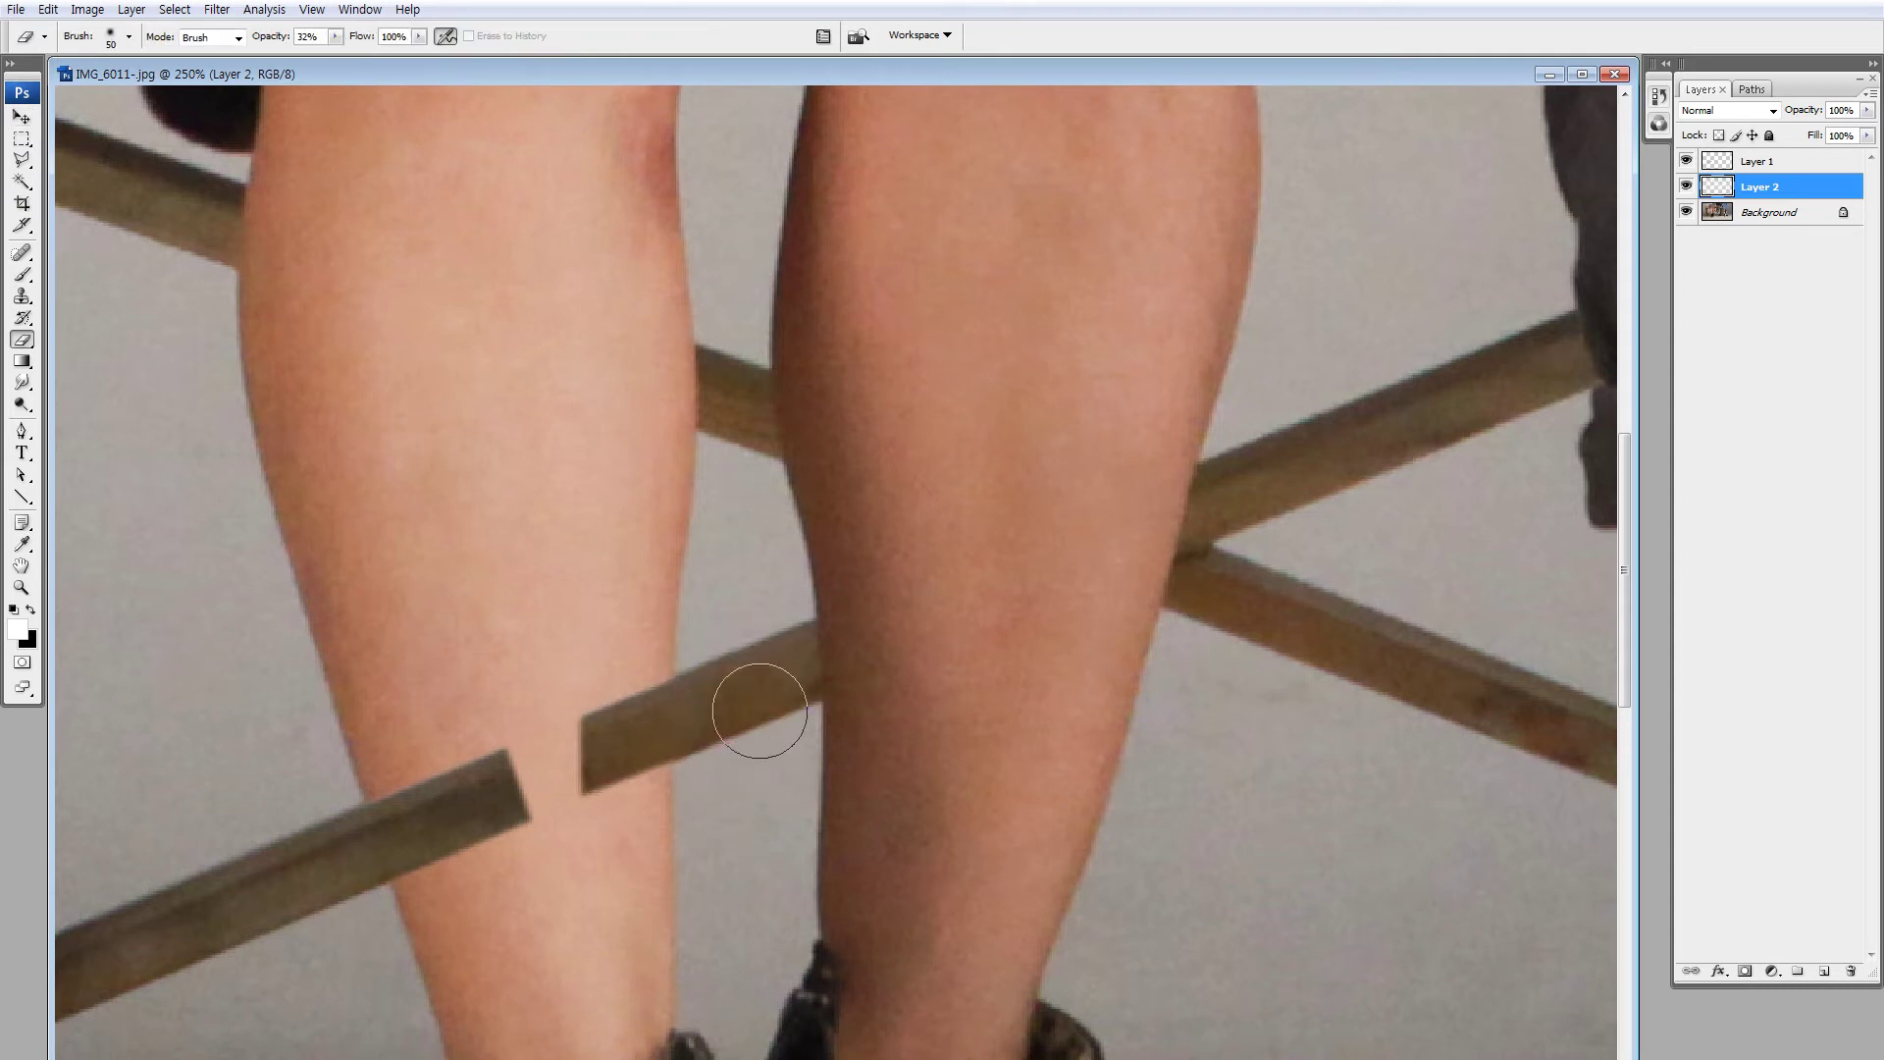
{"action": "key", "text": "m"}
{"action": "mouse_move", "coordinate": [505, 538]}
{"action": "left_mouse_down"}
{"action": "mouse_move", "coordinate": [867, 700]}
{"action": "mouse_move", "coordinate": [832, 698]}
{"action": "left_mouse_up"}
{"action": "key", "text": "ctrl+d"}
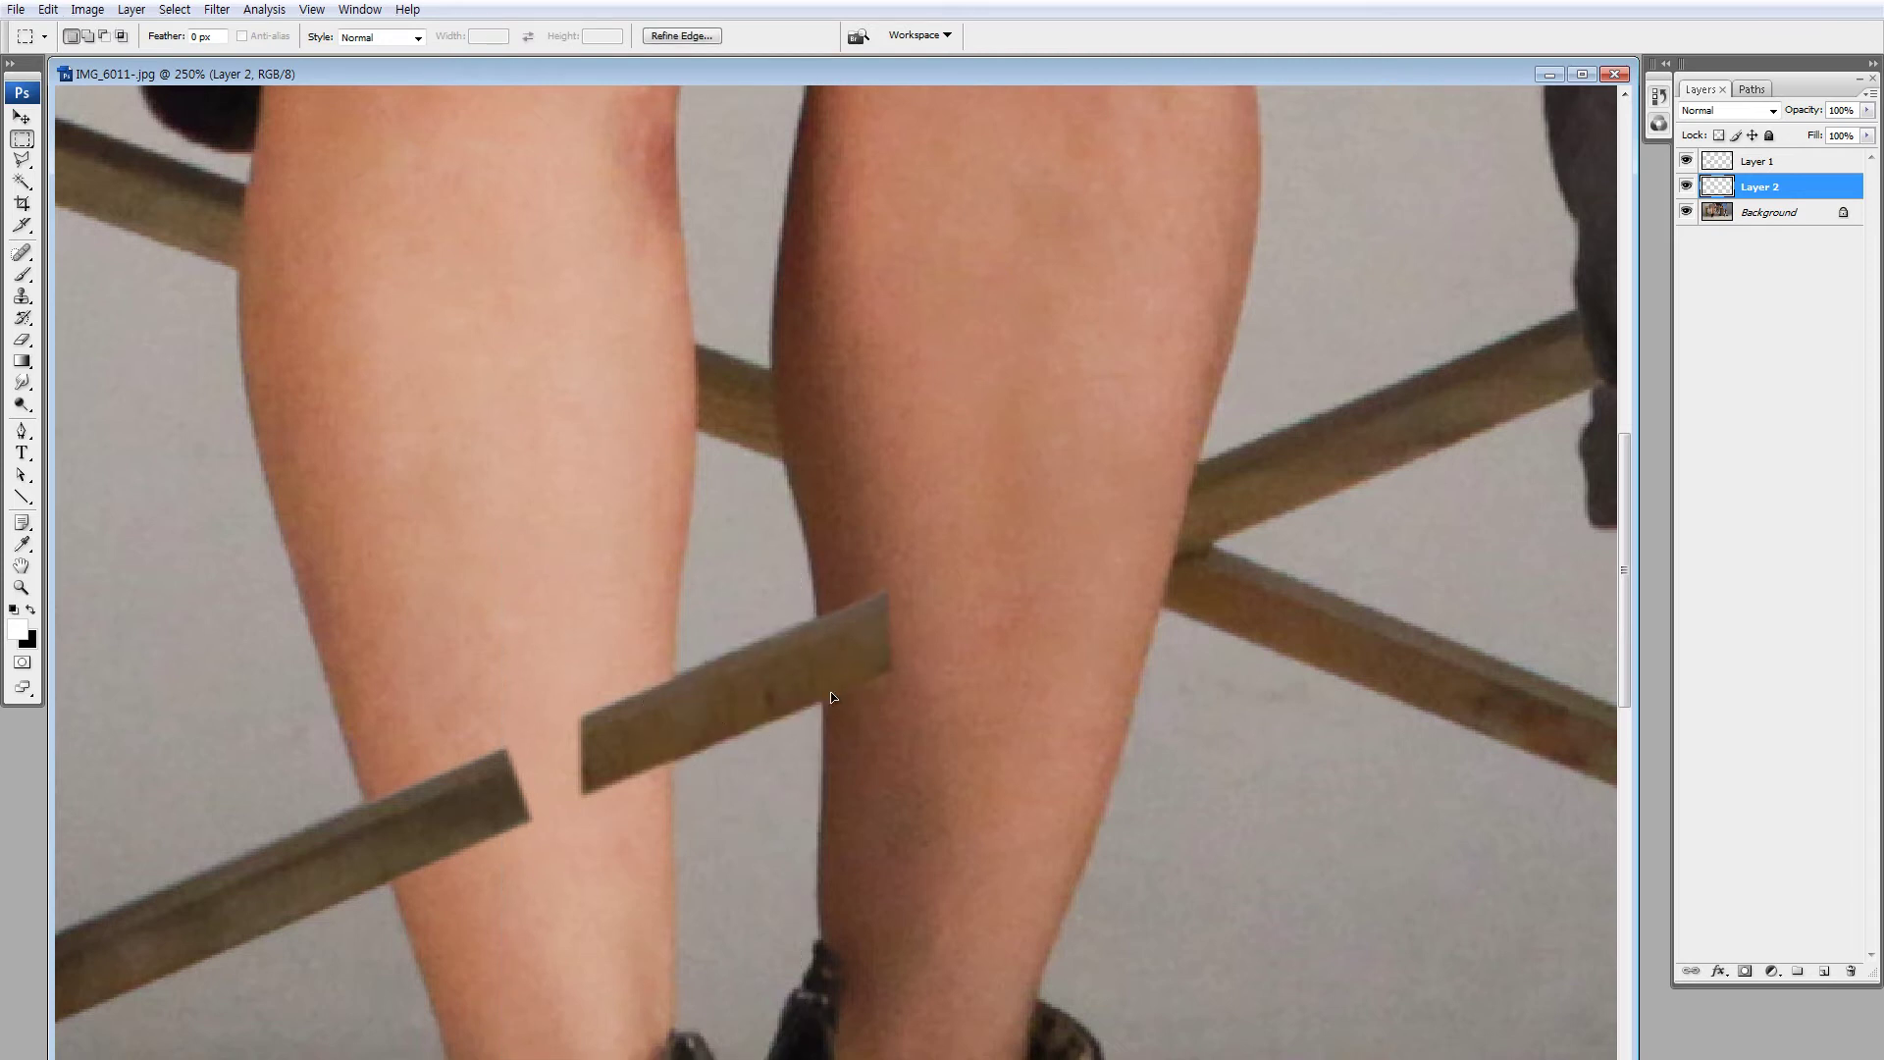
Step: Lasso the crossbar section to the right of the calf
{"action": "left_click_drag", "start_coordinate": [1024, 667], "coordinate": [532, 814]}
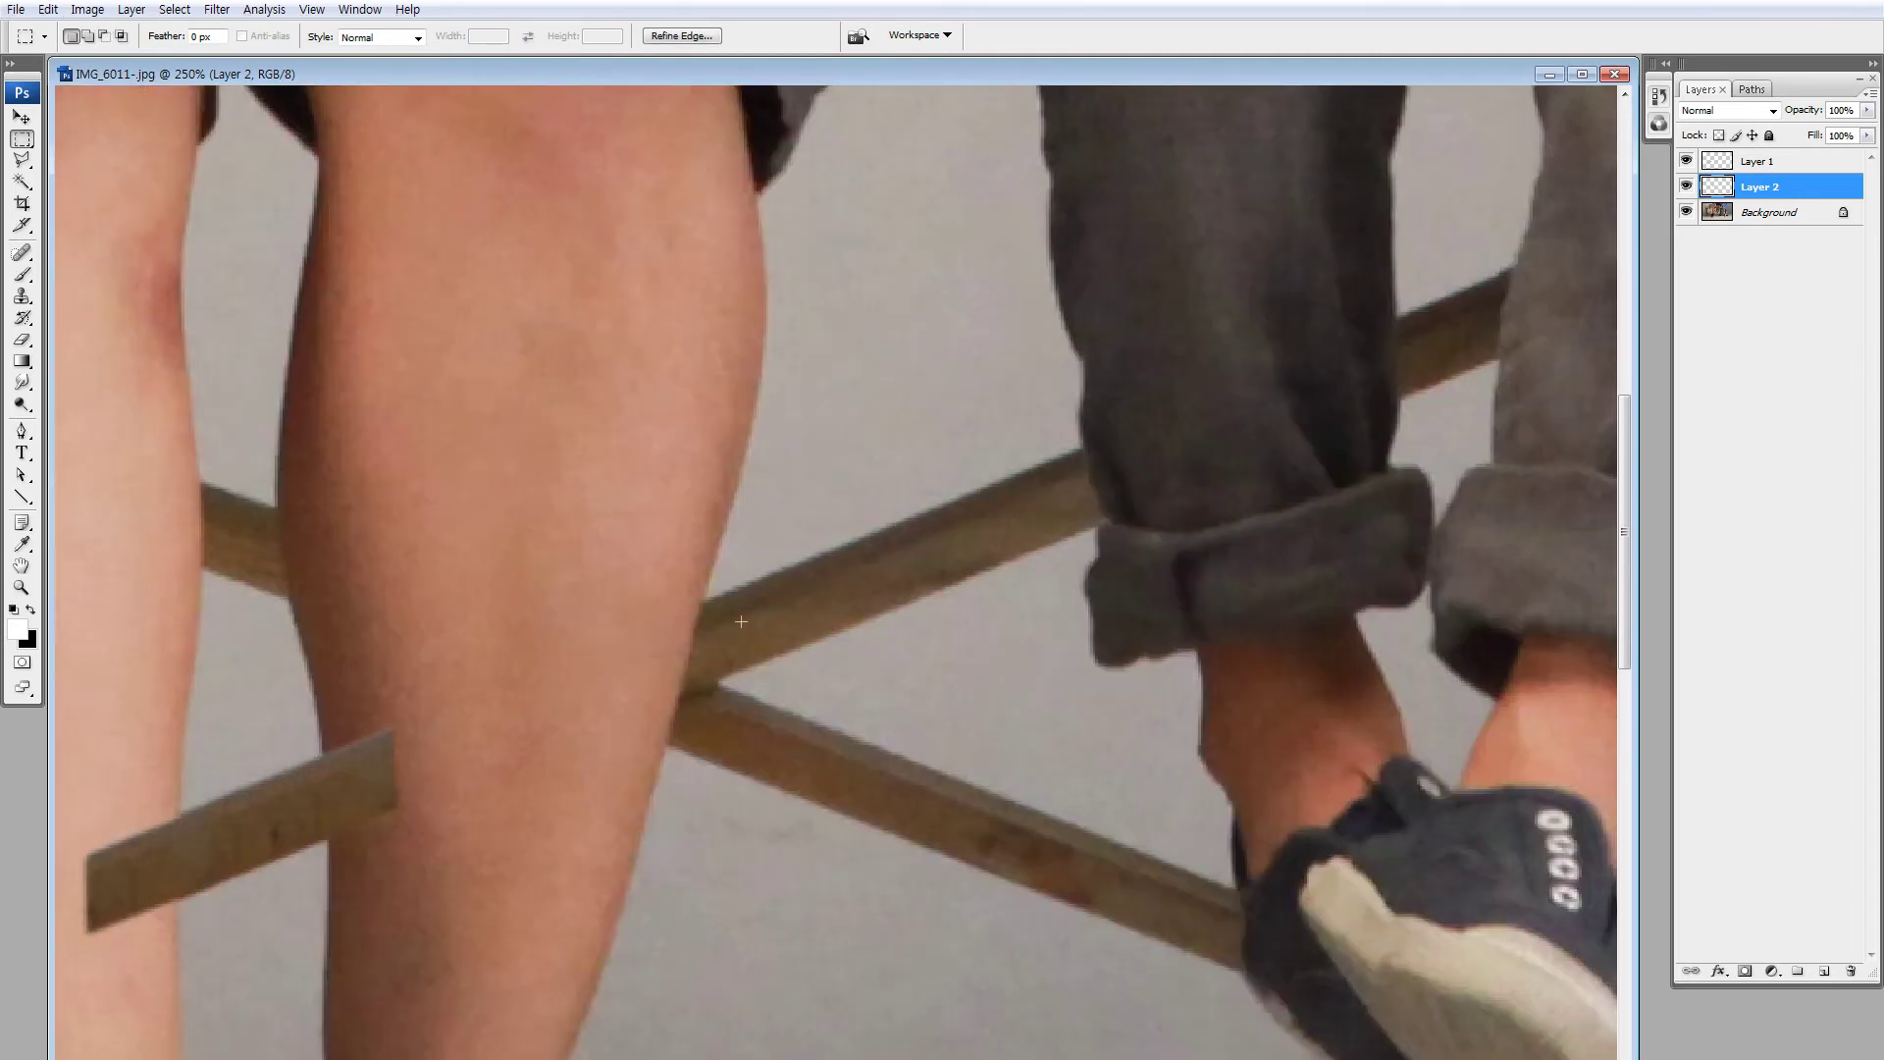
{"action": "key", "text": "l"}
{"action": "left_click", "coordinate": [716, 596]}
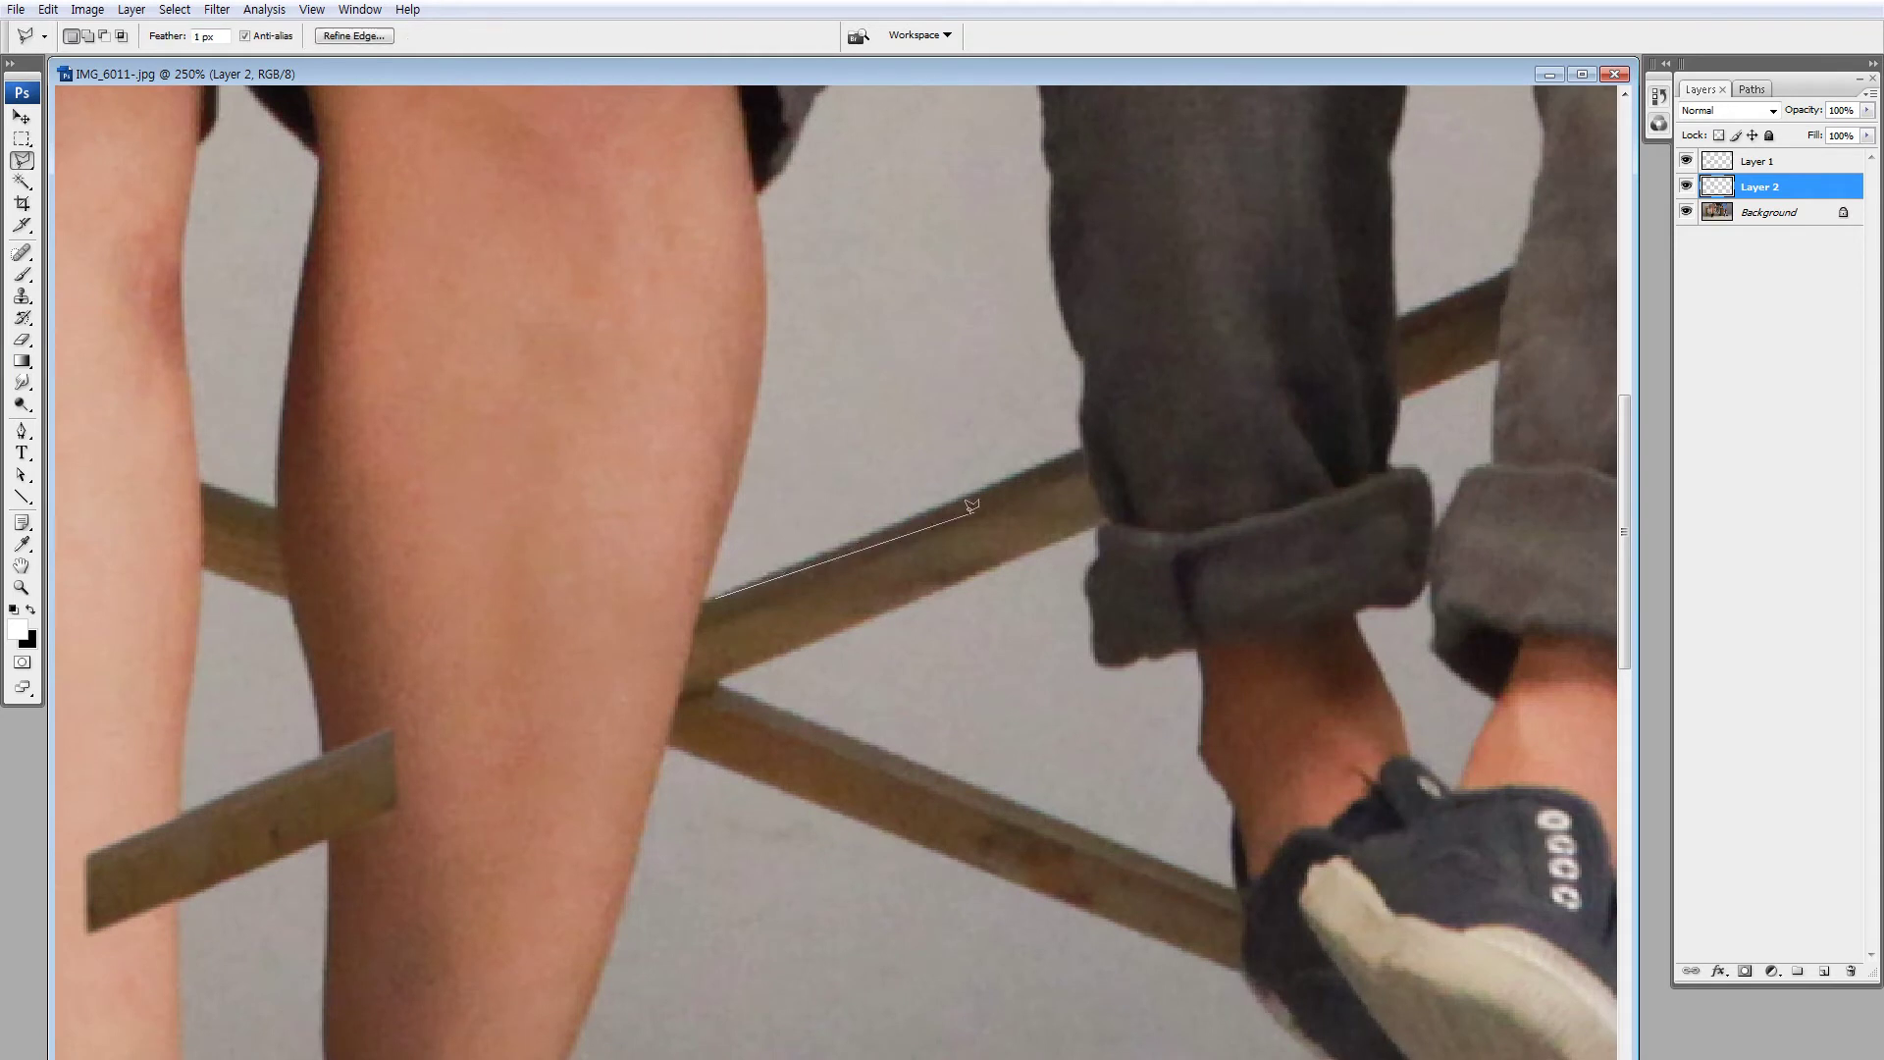
{"action": "left_click", "coordinate": [993, 484]}
{"action": "left_click", "coordinate": [1008, 559]}
{"action": "left_click", "coordinate": [719, 675]}
{"action": "left_click", "coordinate": [717, 610]}
{"action": "left_click", "coordinate": [1757, 212]}
Step: Copy it to Layer 3, slide it across the calf, then select the Background layer
{"action": "key", "text": "ctrl+j"}
{"action": "key", "text": "v"}
{"action": "left_click_drag", "start_coordinate": [942, 592], "coordinate": [740, 670]}
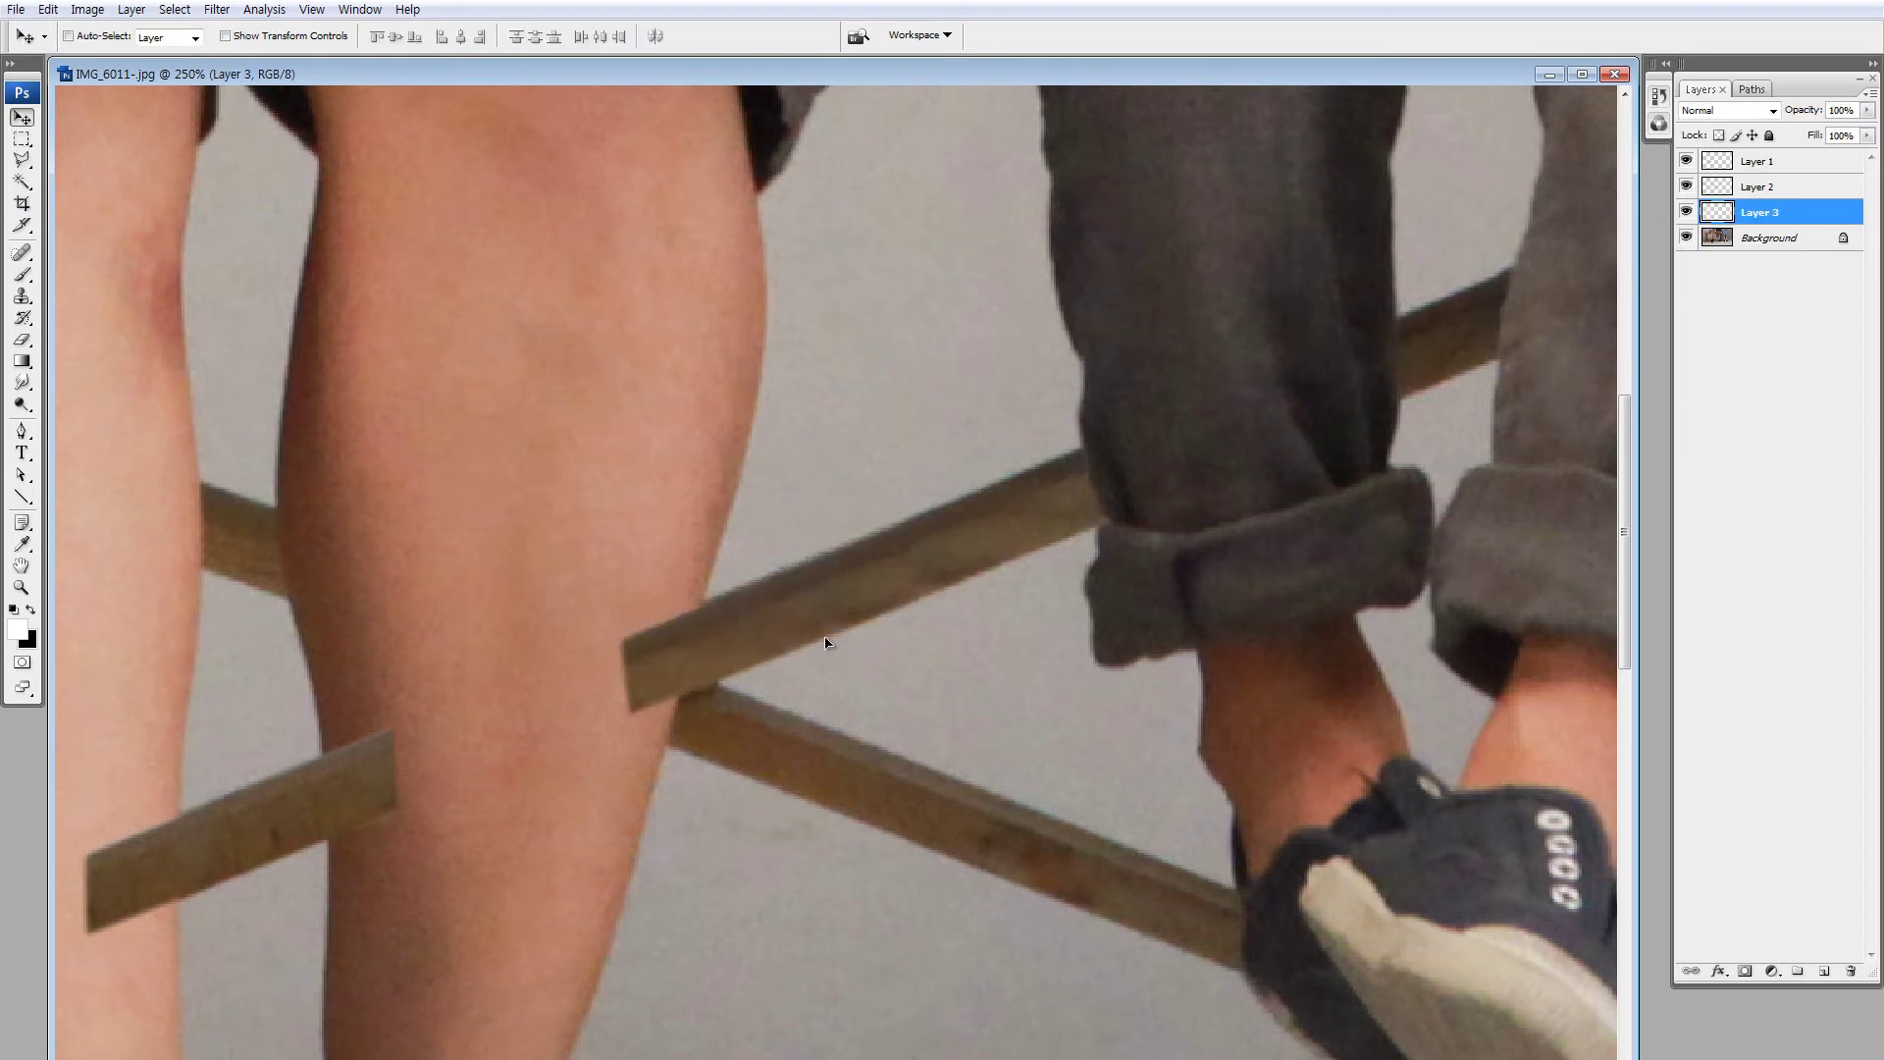
{"action": "key", "text": "e"}
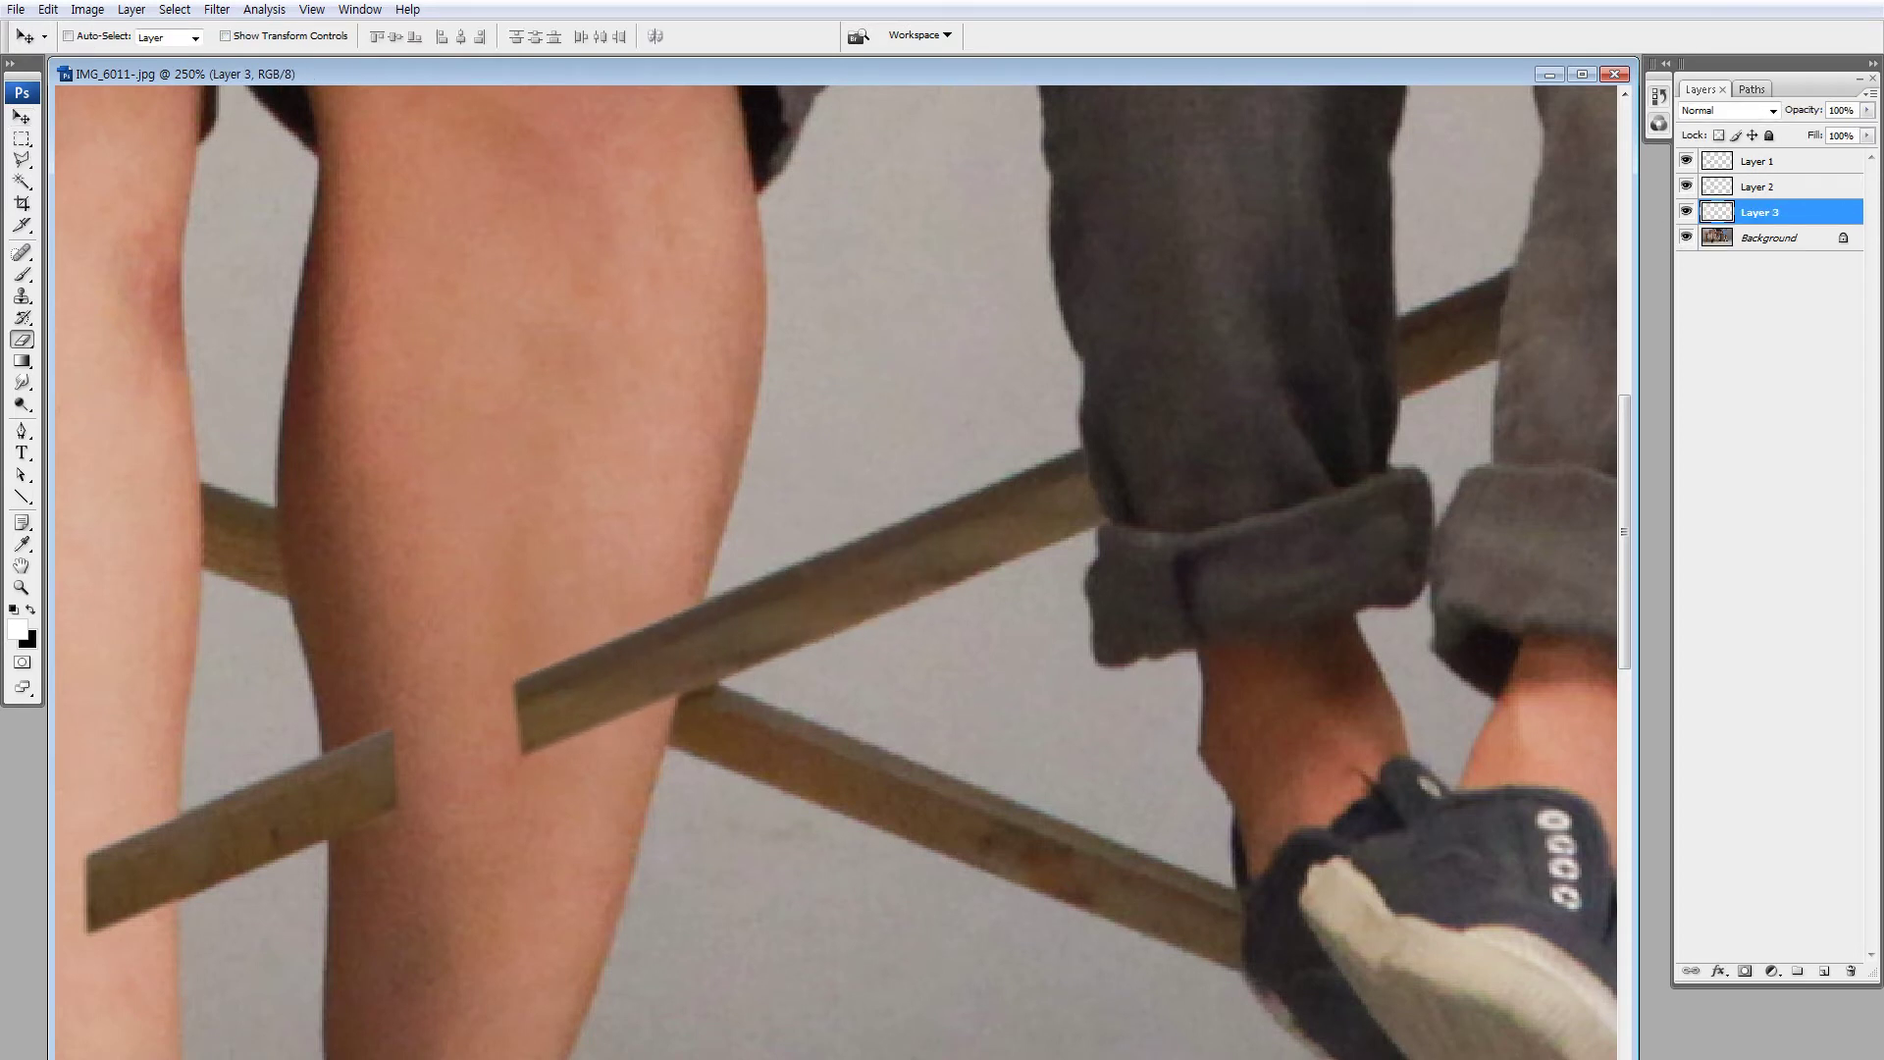
{"action": "key", "text": "v"}
{"action": "left_click", "coordinate": [1715, 239]}
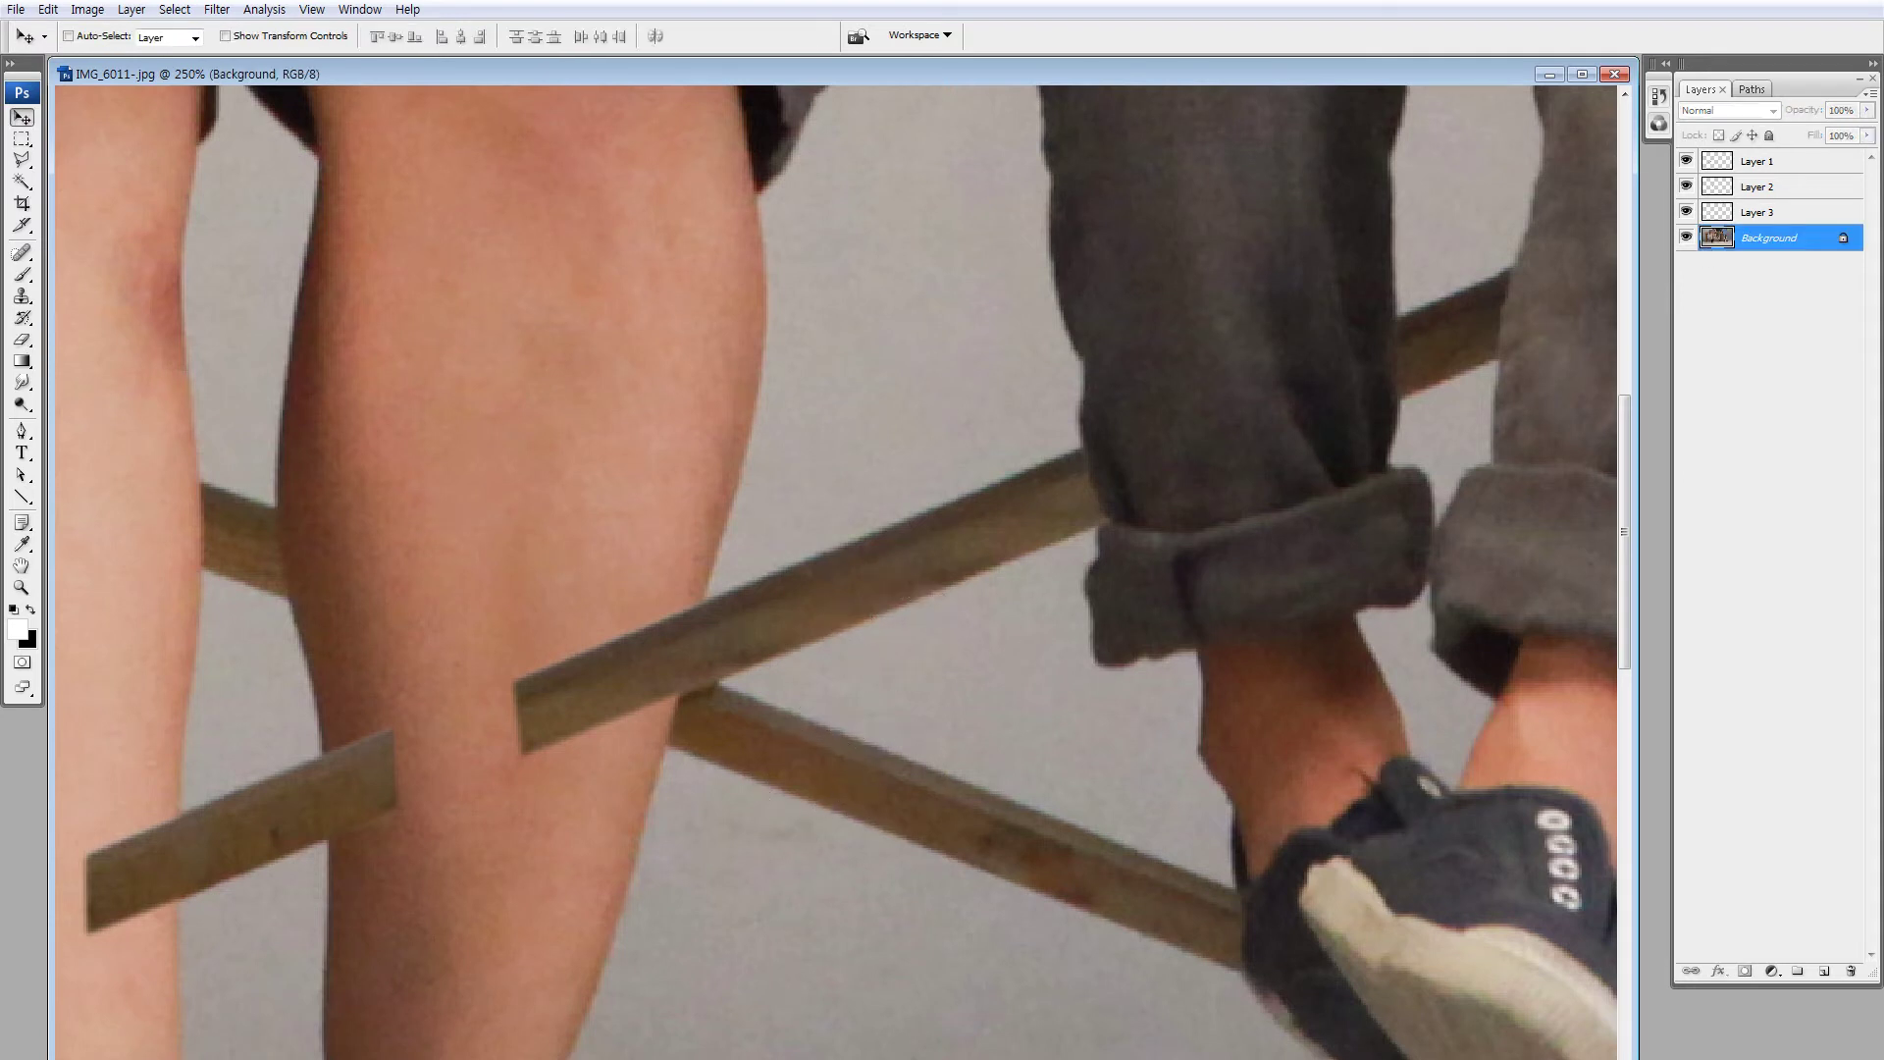
Step: Lasso the lower crossbar section at the junction on the Background layer
{"action": "key", "text": "l"}
{"action": "left_click", "coordinate": [751, 688]}
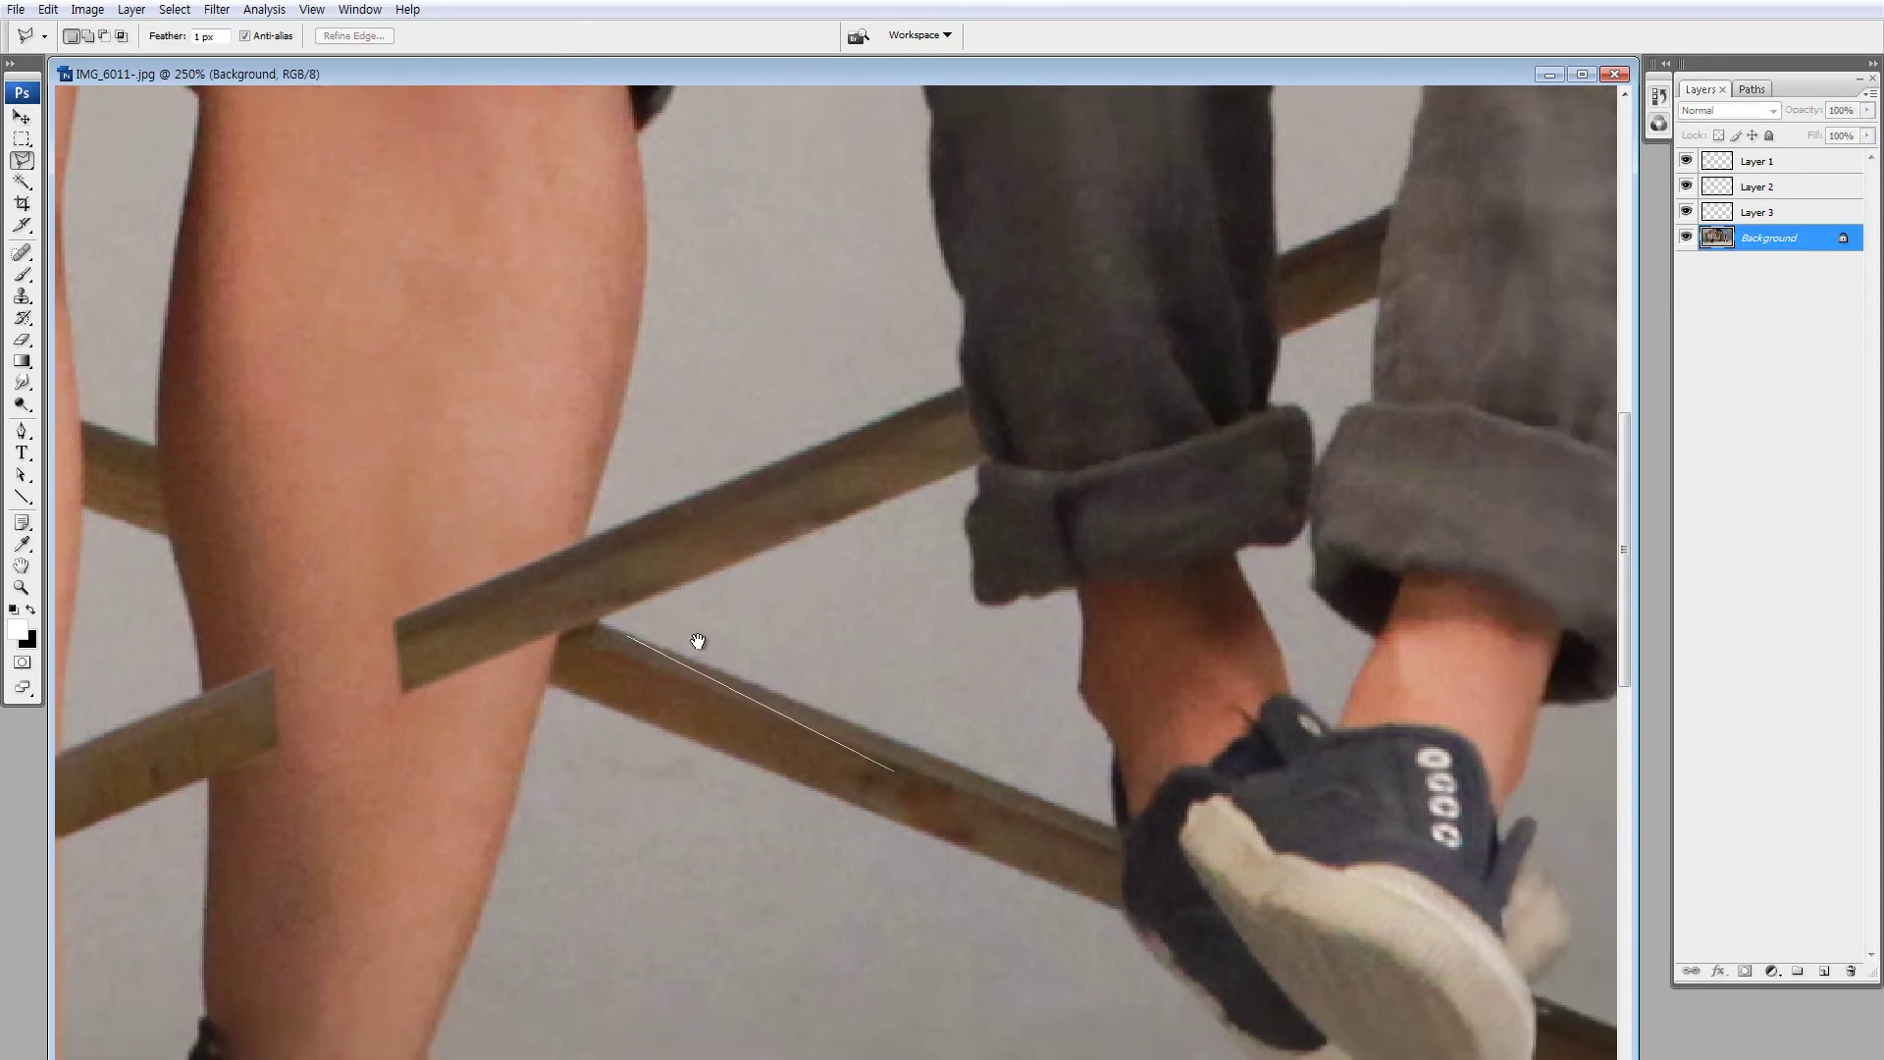
{"action": "left_click_drag", "start_coordinate": [813, 686], "coordinate": [479, 524]}
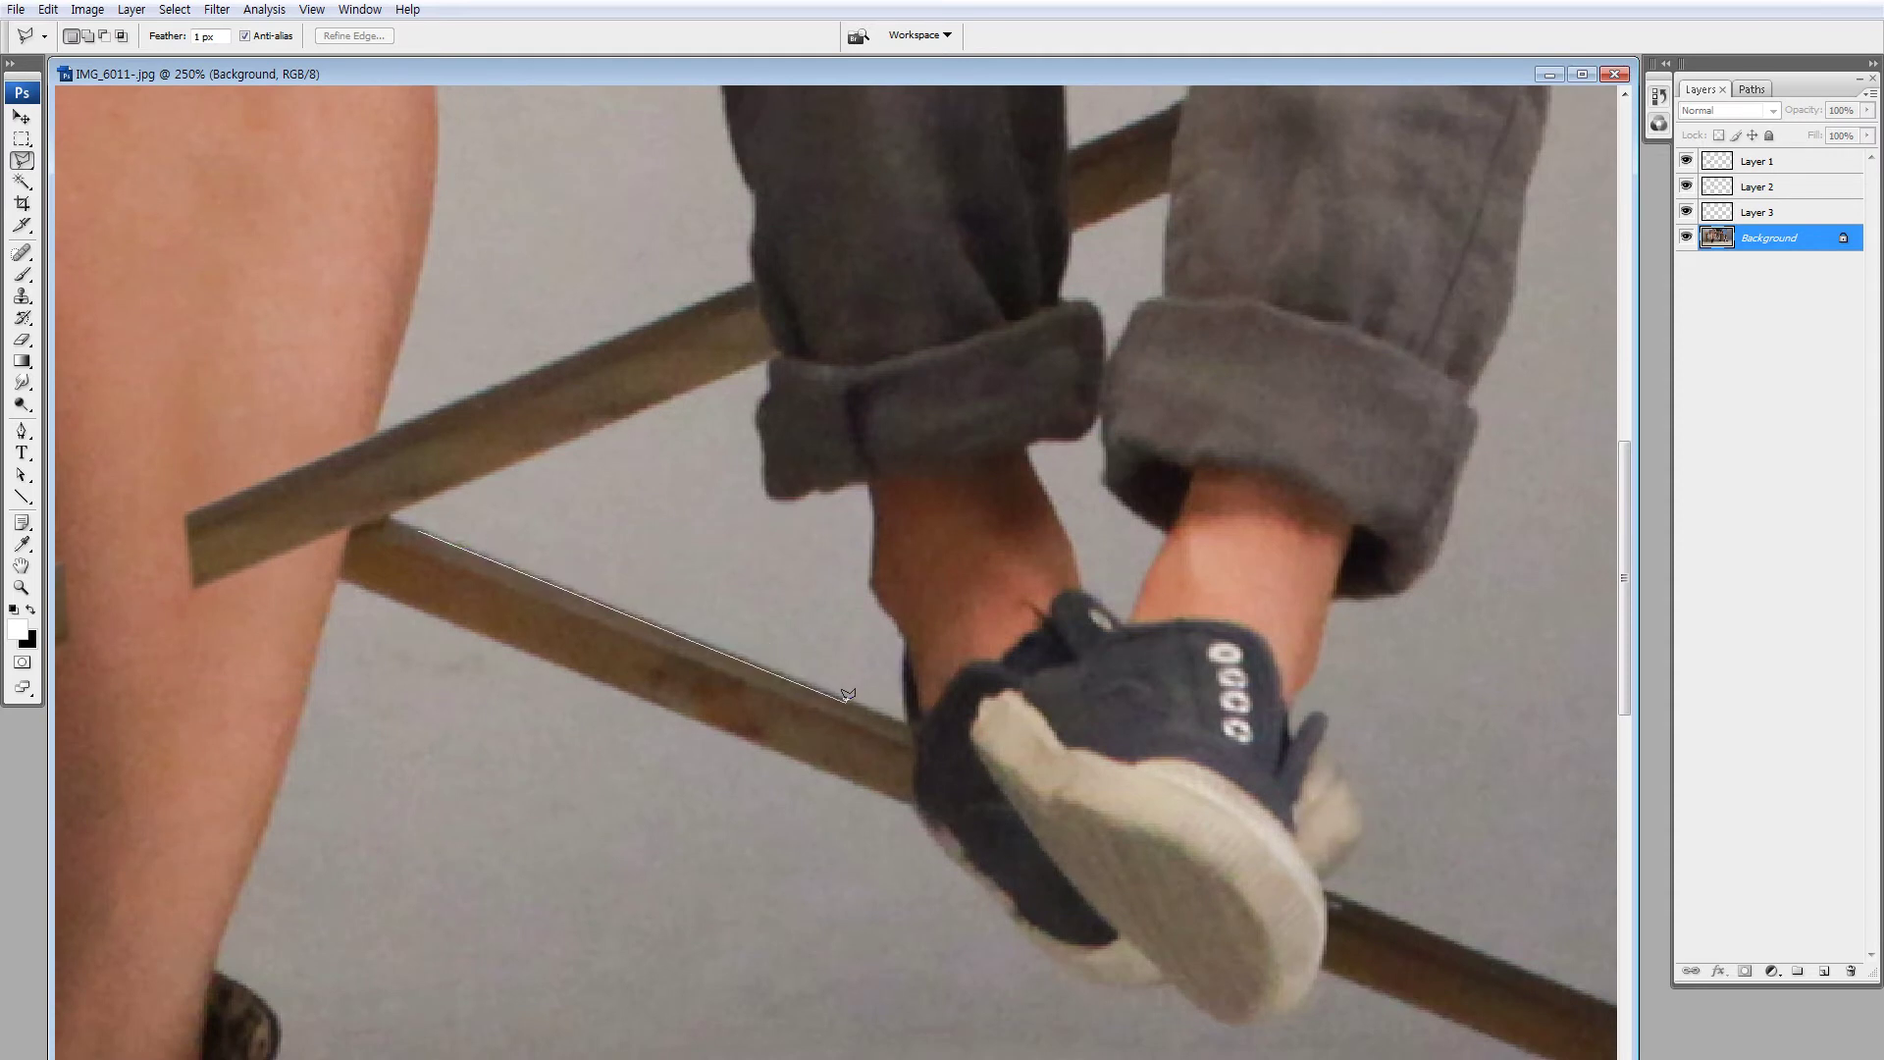
{"action": "left_click", "coordinate": [848, 700]}
{"action": "left_click", "coordinate": [822, 765]}
{"action": "left_click", "coordinate": [392, 593]}
{"action": "left_click", "coordinate": [410, 530]}
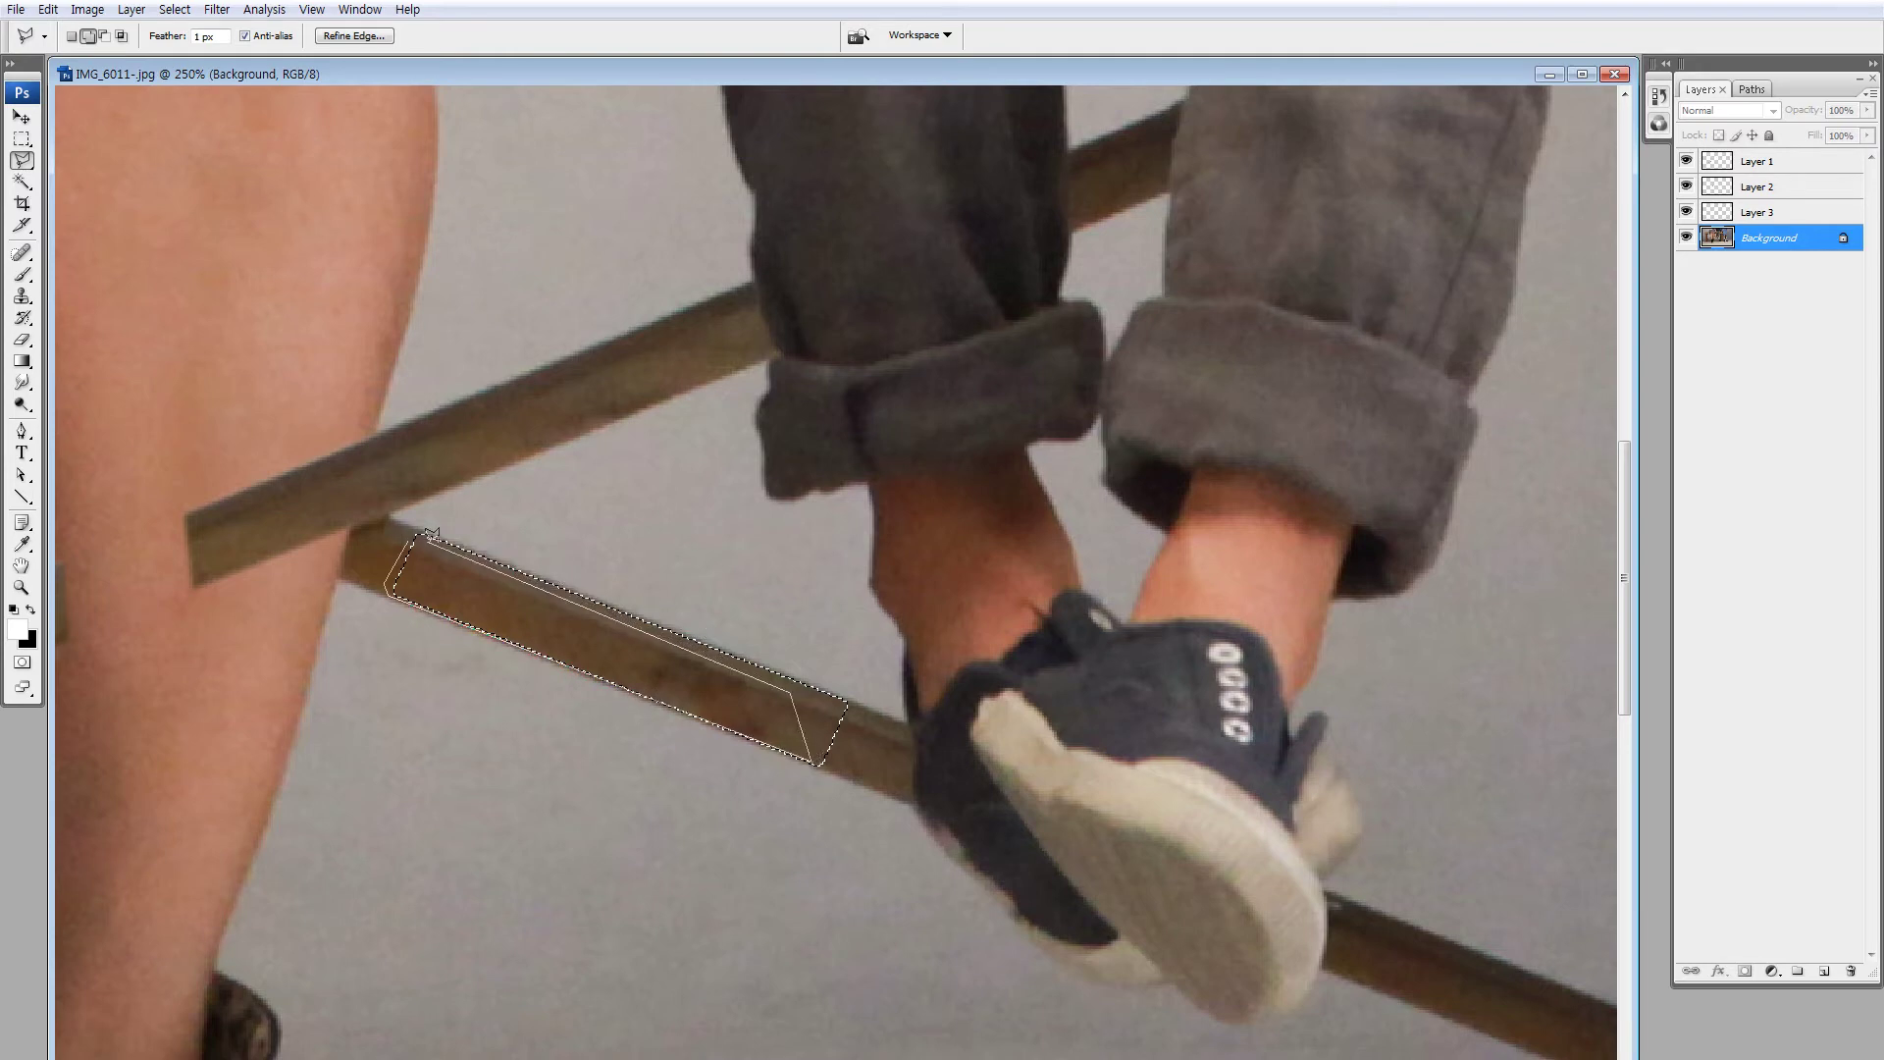
{"action": "double_click", "coordinate": [794, 684]}
Step: Copy the lower bar section to a new layer and shift it across the calf
{"action": "key", "text": "ctrl+j"}
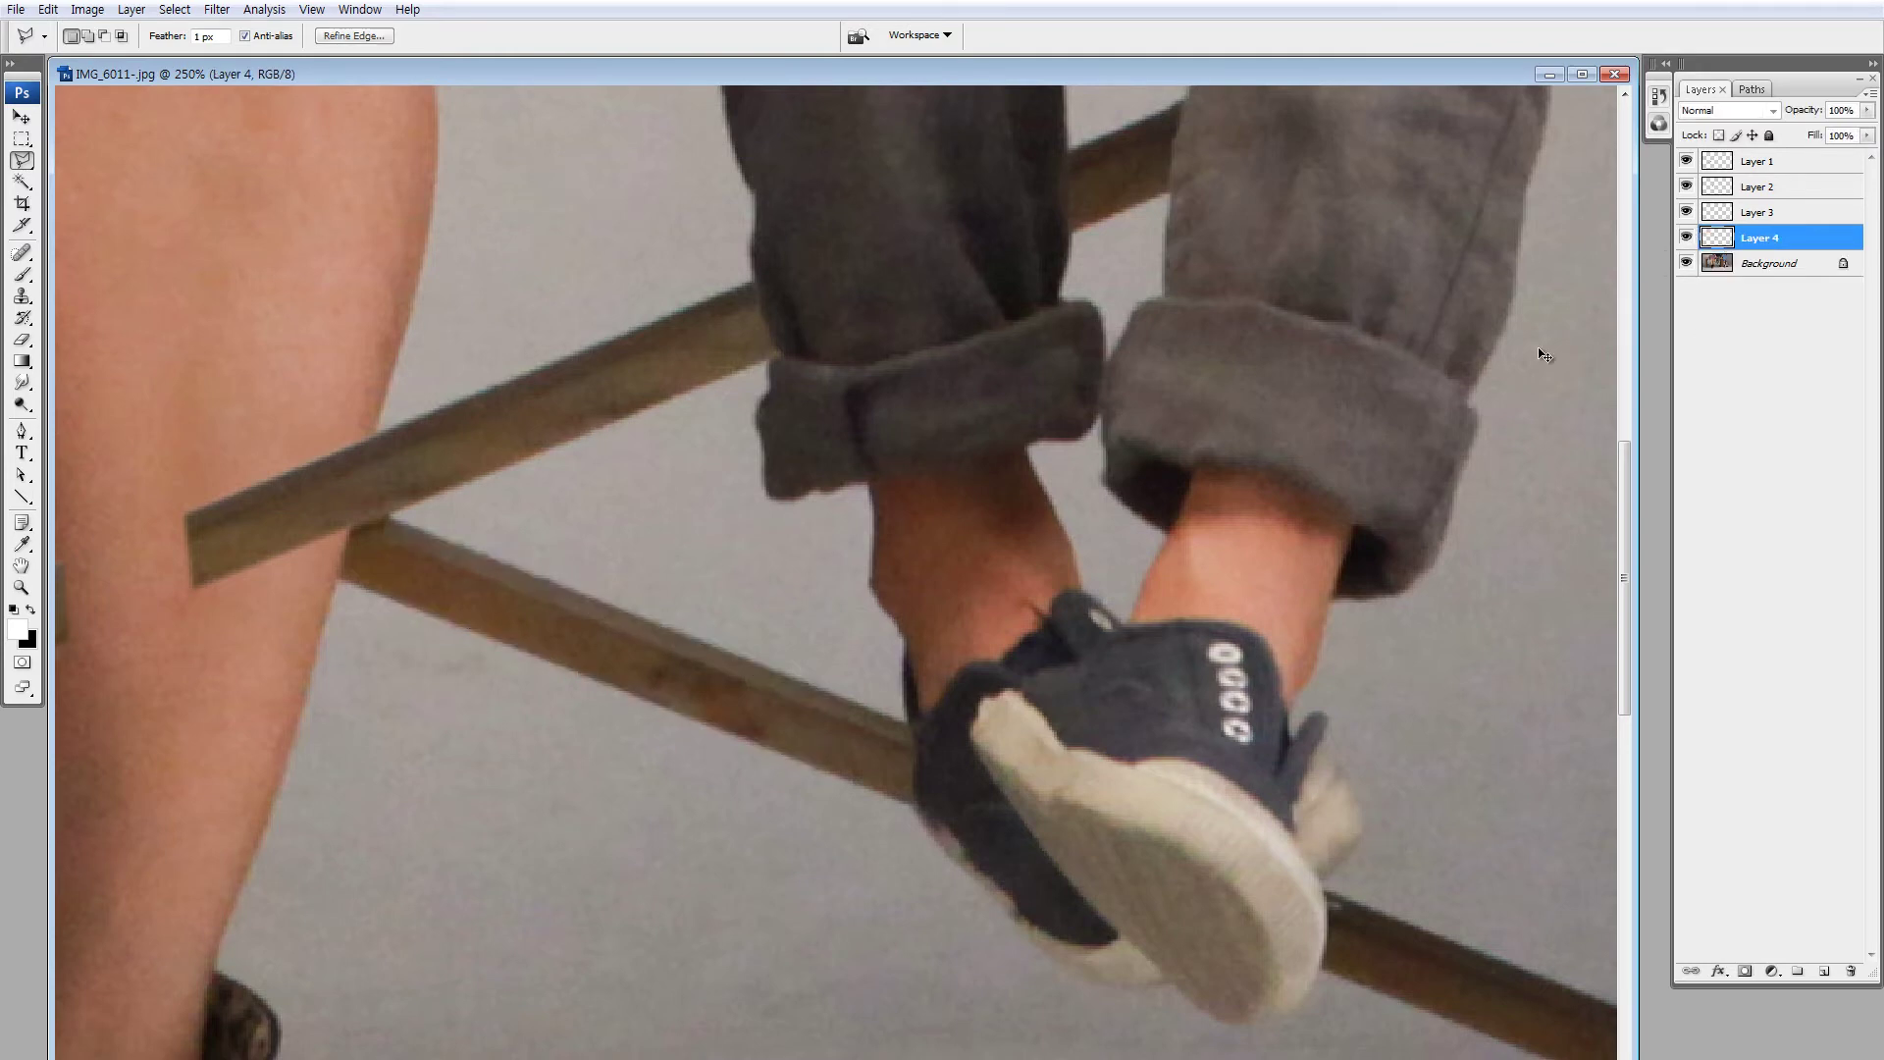
{"action": "key", "text": "v"}
{"action": "mouse_move", "coordinate": [674, 680]}
{"action": "left_mouse_down"}
{"action": "mouse_move", "coordinate": [375, 557]}
{"action": "mouse_move", "coordinate": [693, 719]}
{"action": "left_mouse_up"}
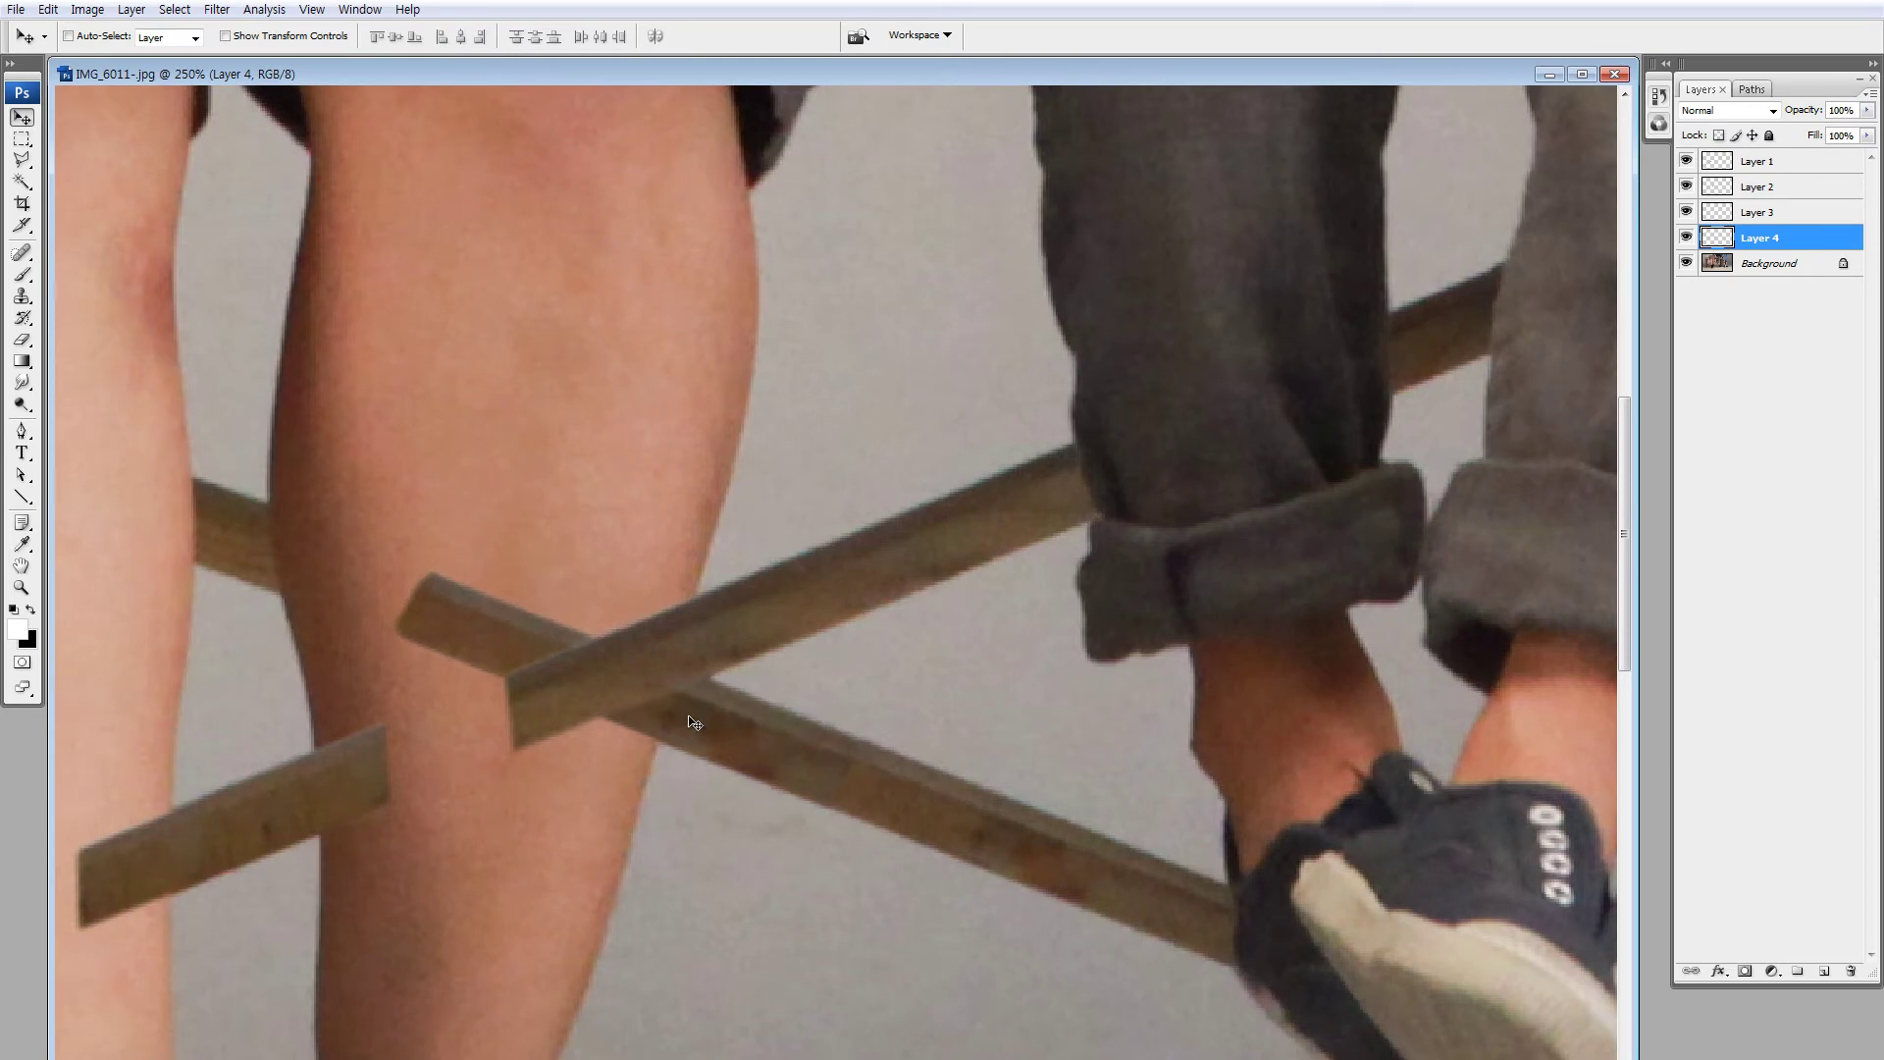
{"action": "key", "text": "e"}
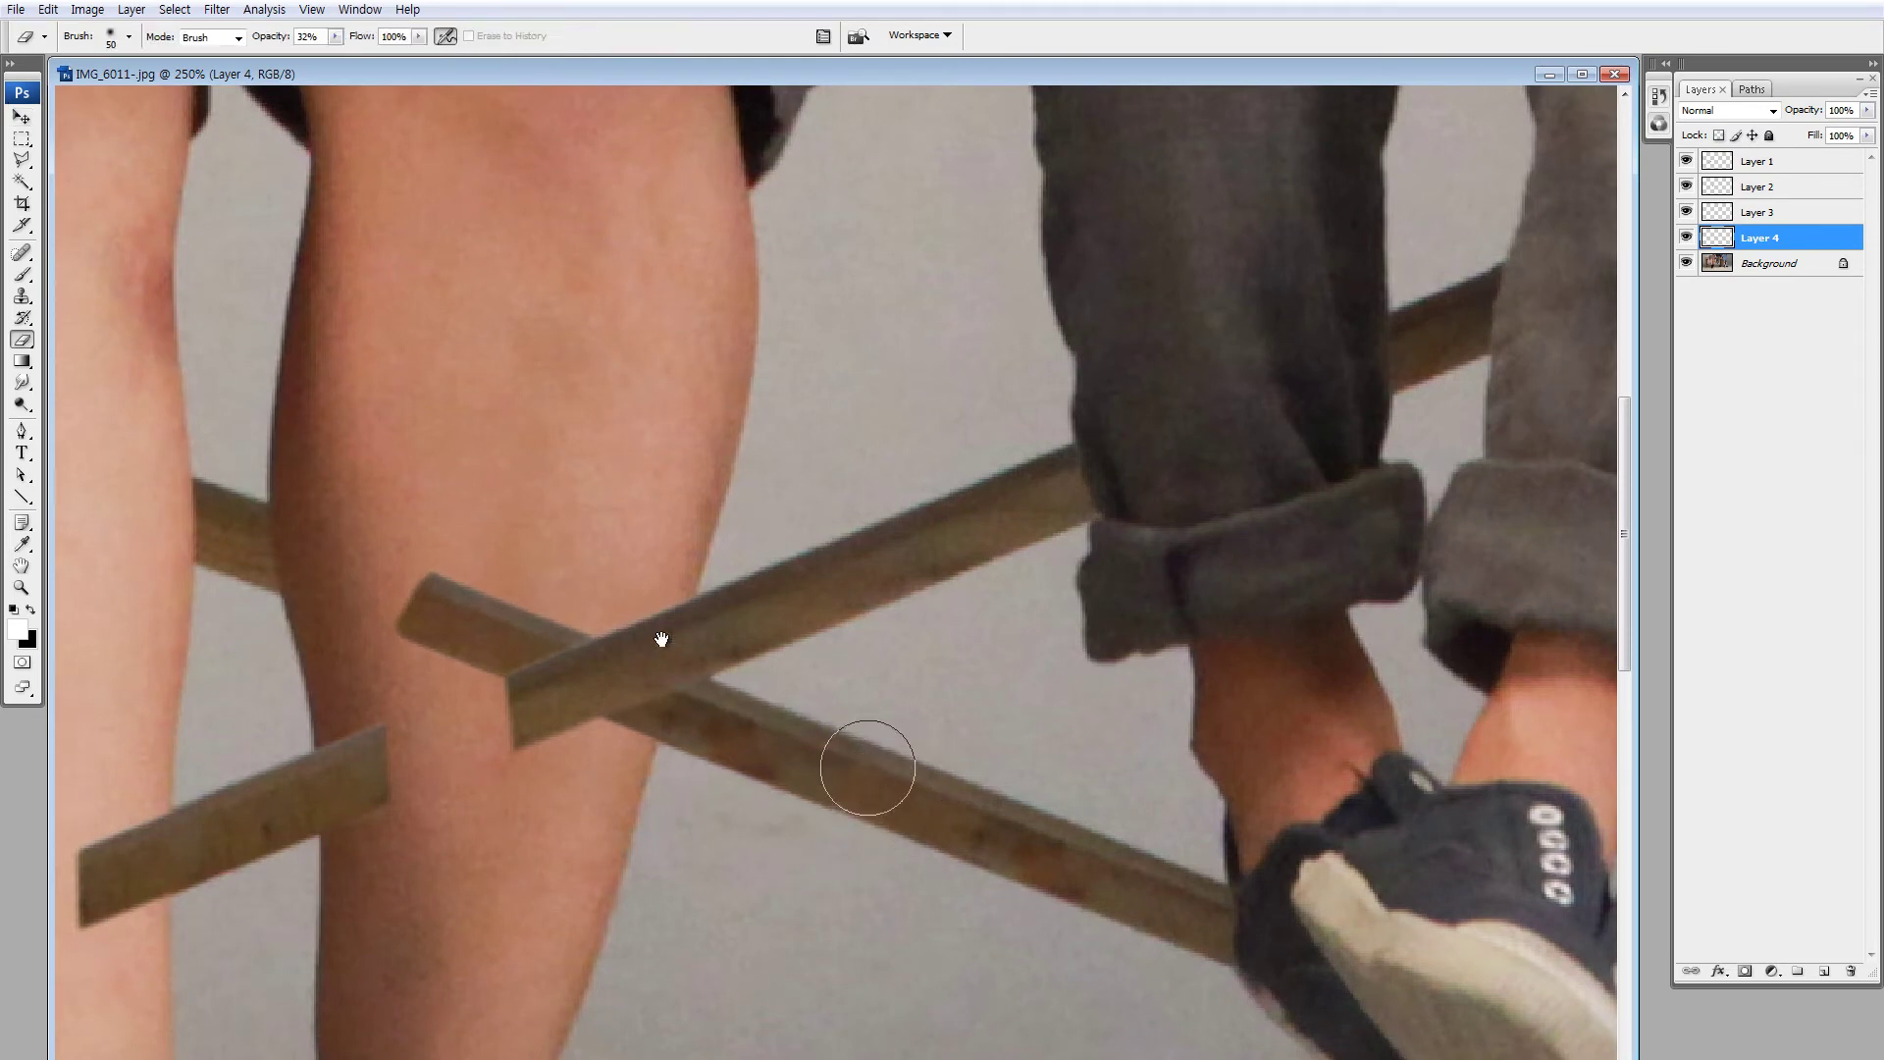
{"action": "left_click_drag", "start_coordinate": [388, 461], "coordinate": [850, 627]}
{"action": "left_click_drag", "start_coordinate": [176, 474], "coordinate": [500, 542]}
Step: Zoom in where the bar meets the knee and lasso a bar section on Background
{"action": "key", "text": "z"}
{"action": "left_click", "coordinate": [509, 488]}
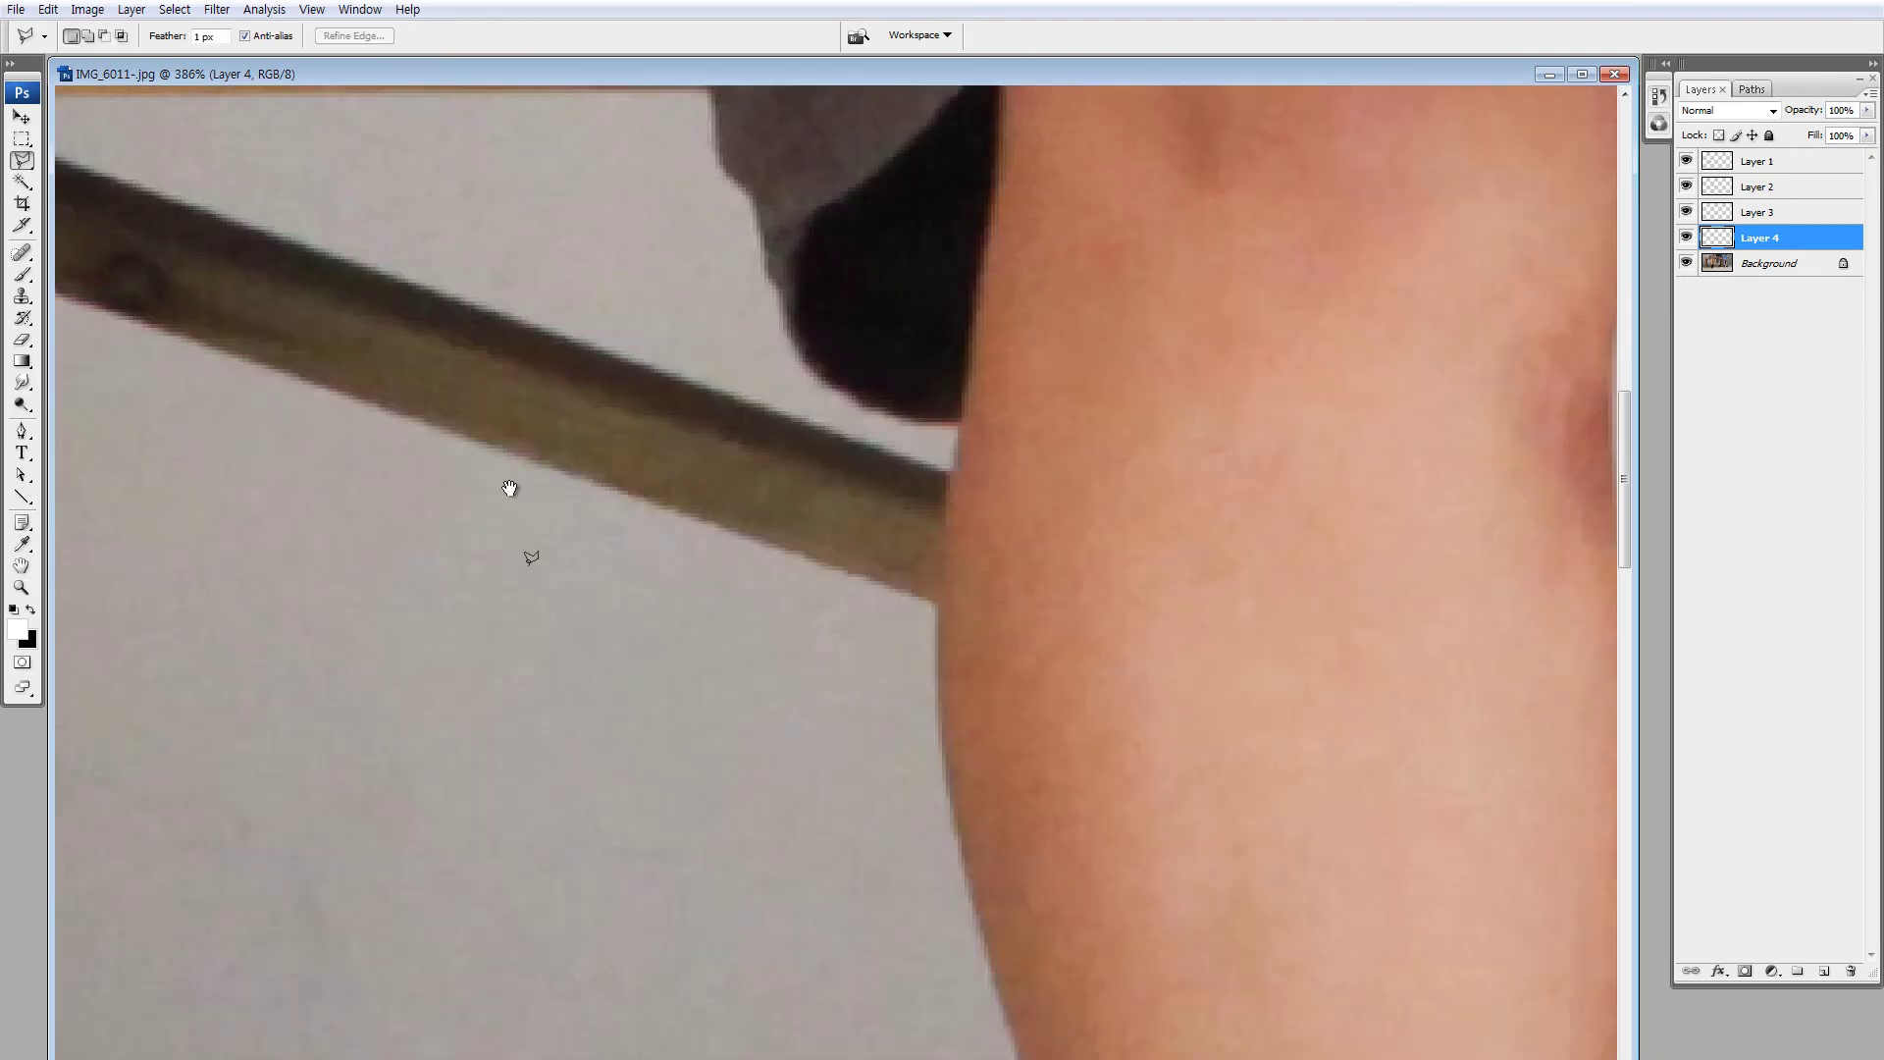
{"action": "key", "text": "l"}
{"action": "left_click", "coordinate": [422, 468]}
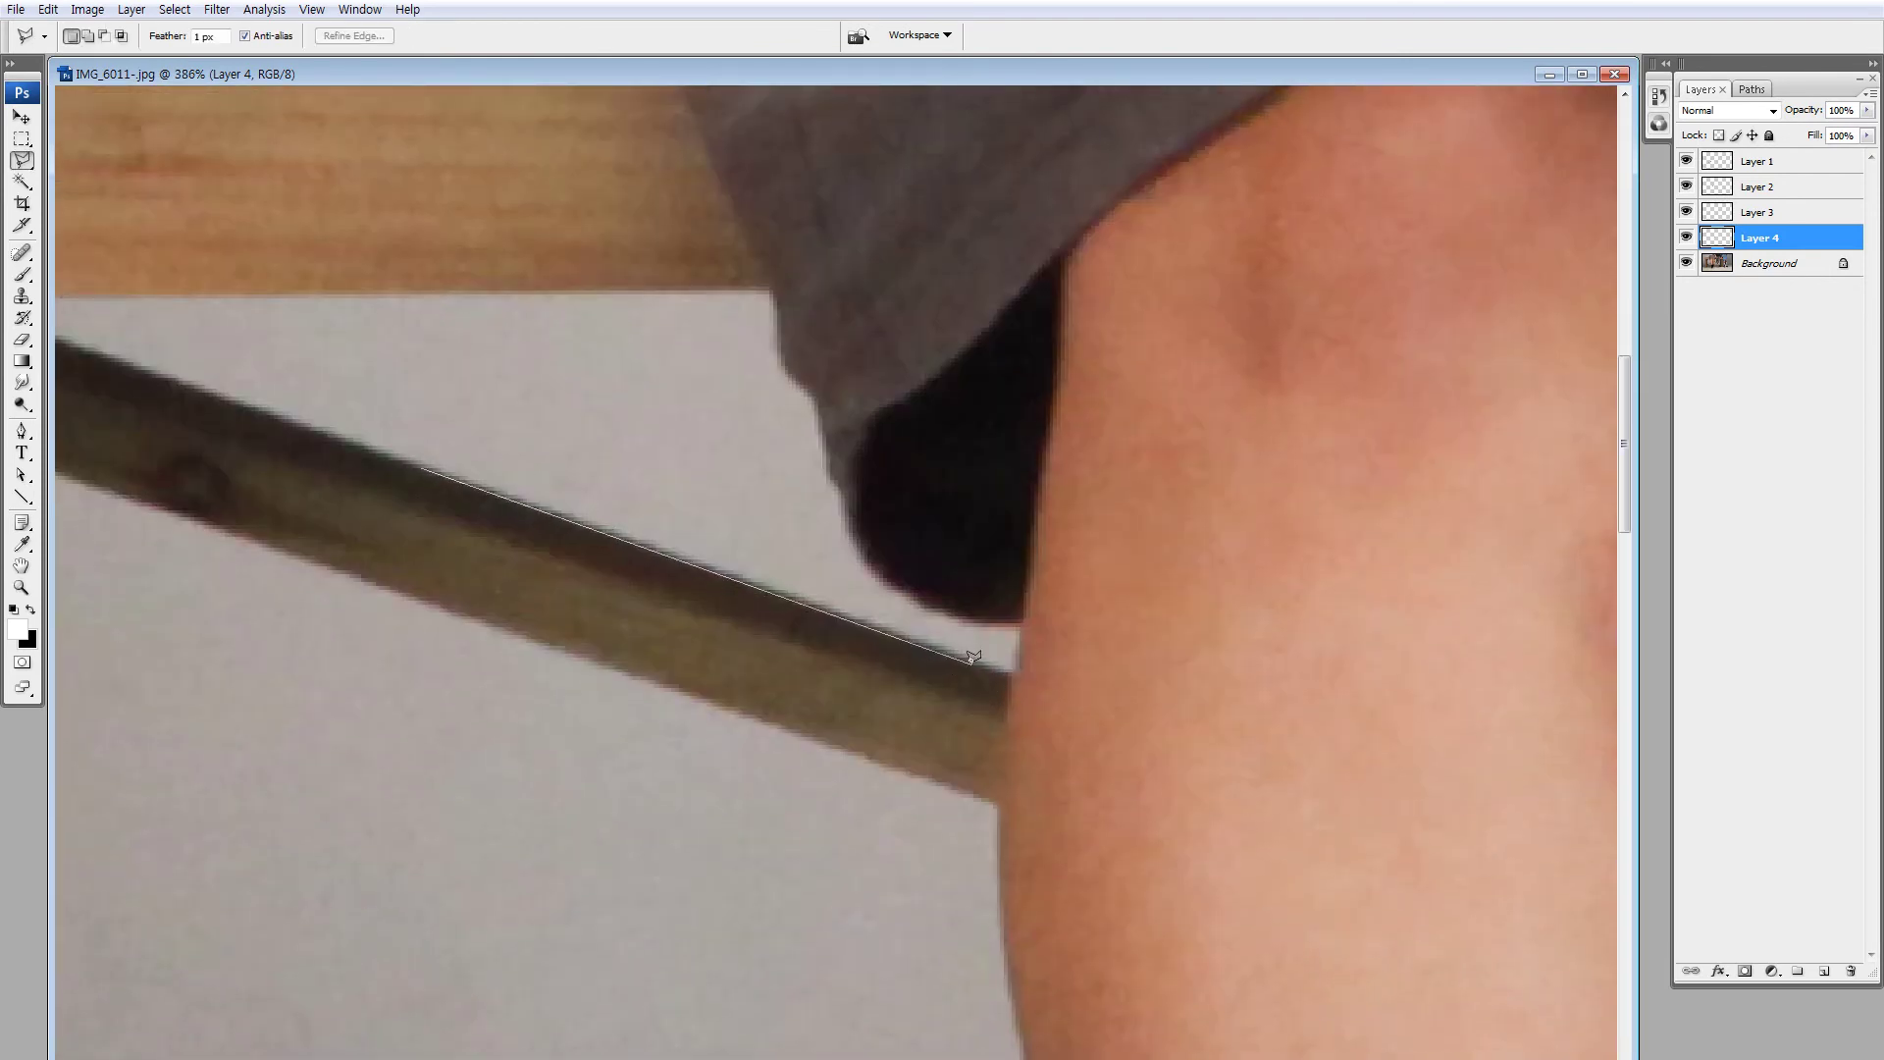
{"action": "left_click", "coordinate": [950, 782]}
{"action": "left_click", "coordinate": [373, 582]}
{"action": "left_click", "coordinate": [421, 471]}
{"action": "left_click", "coordinate": [1778, 272]}
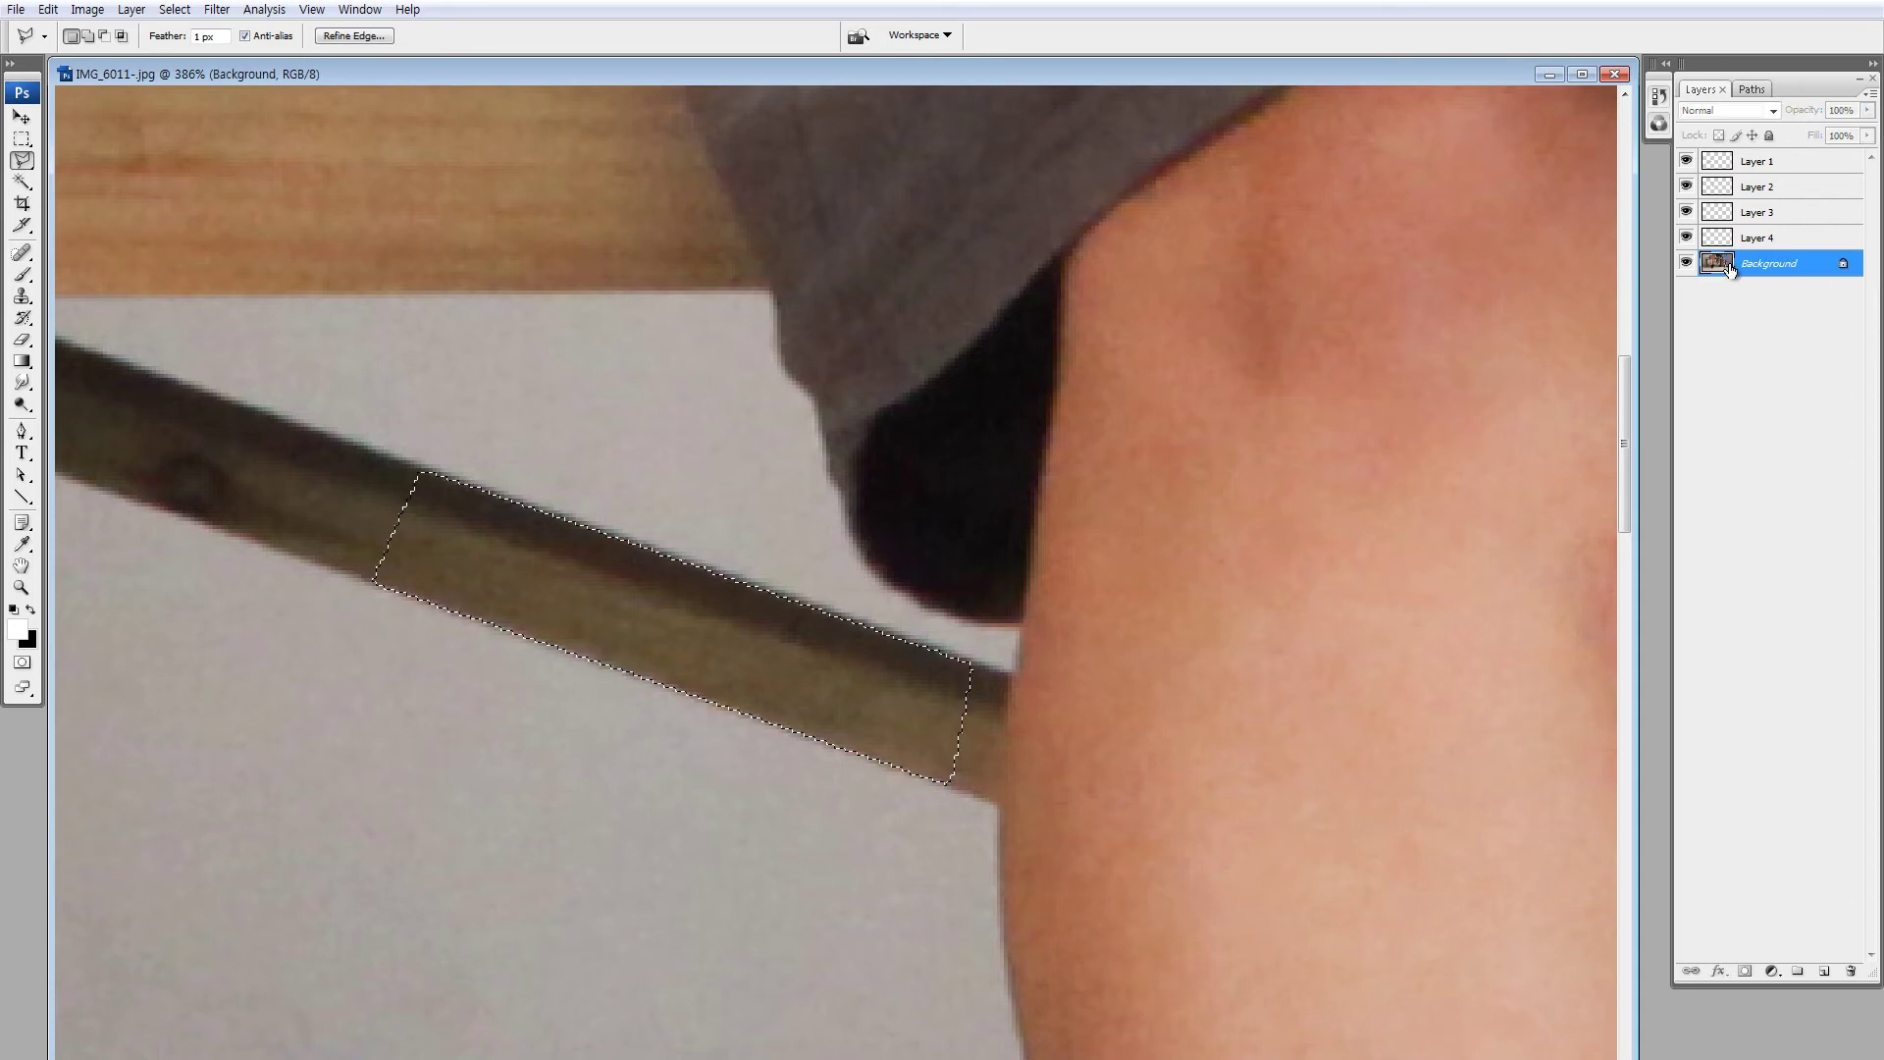
Step: Copy that bar section to a new layer and move it toward the leg
{"action": "key", "text": "ctrl+j"}
{"action": "key", "text": "v"}
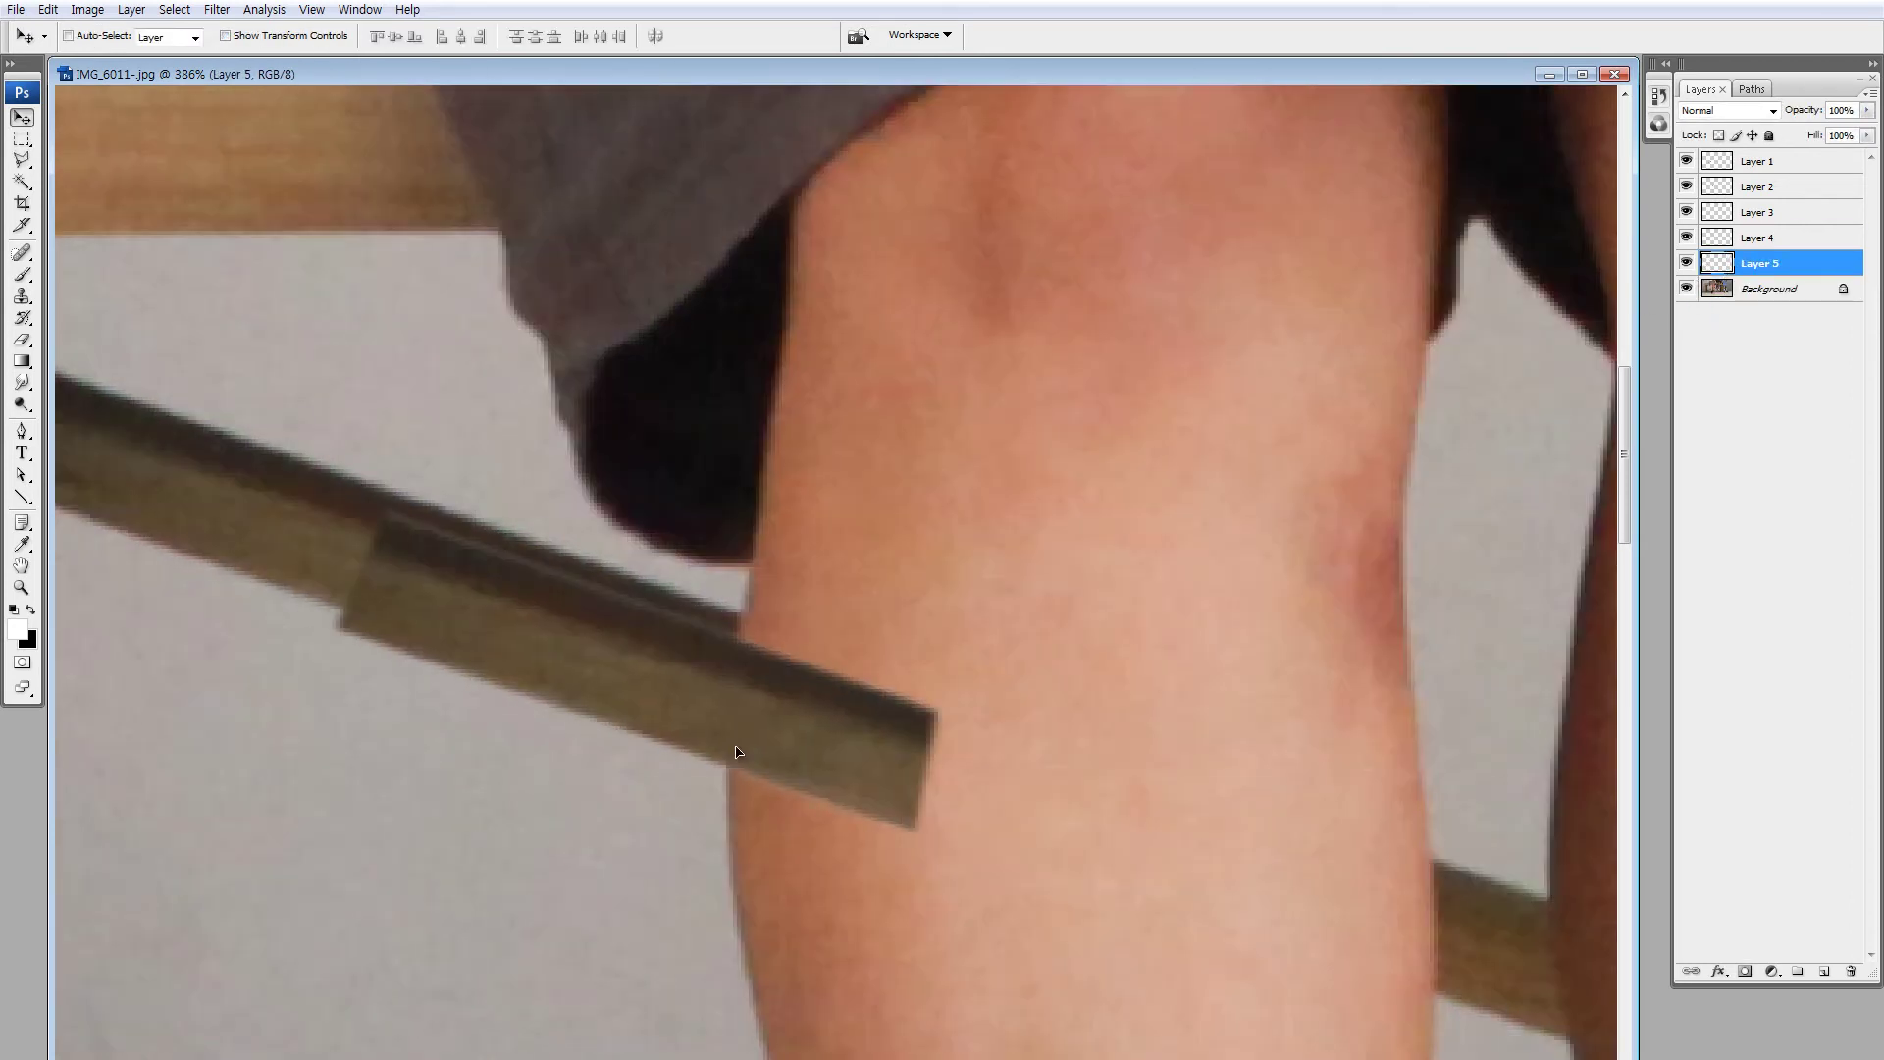
{"action": "left_click_drag", "start_coordinate": [421, 684], "coordinate": [757, 746]}
{"action": "key", "text": "e"}
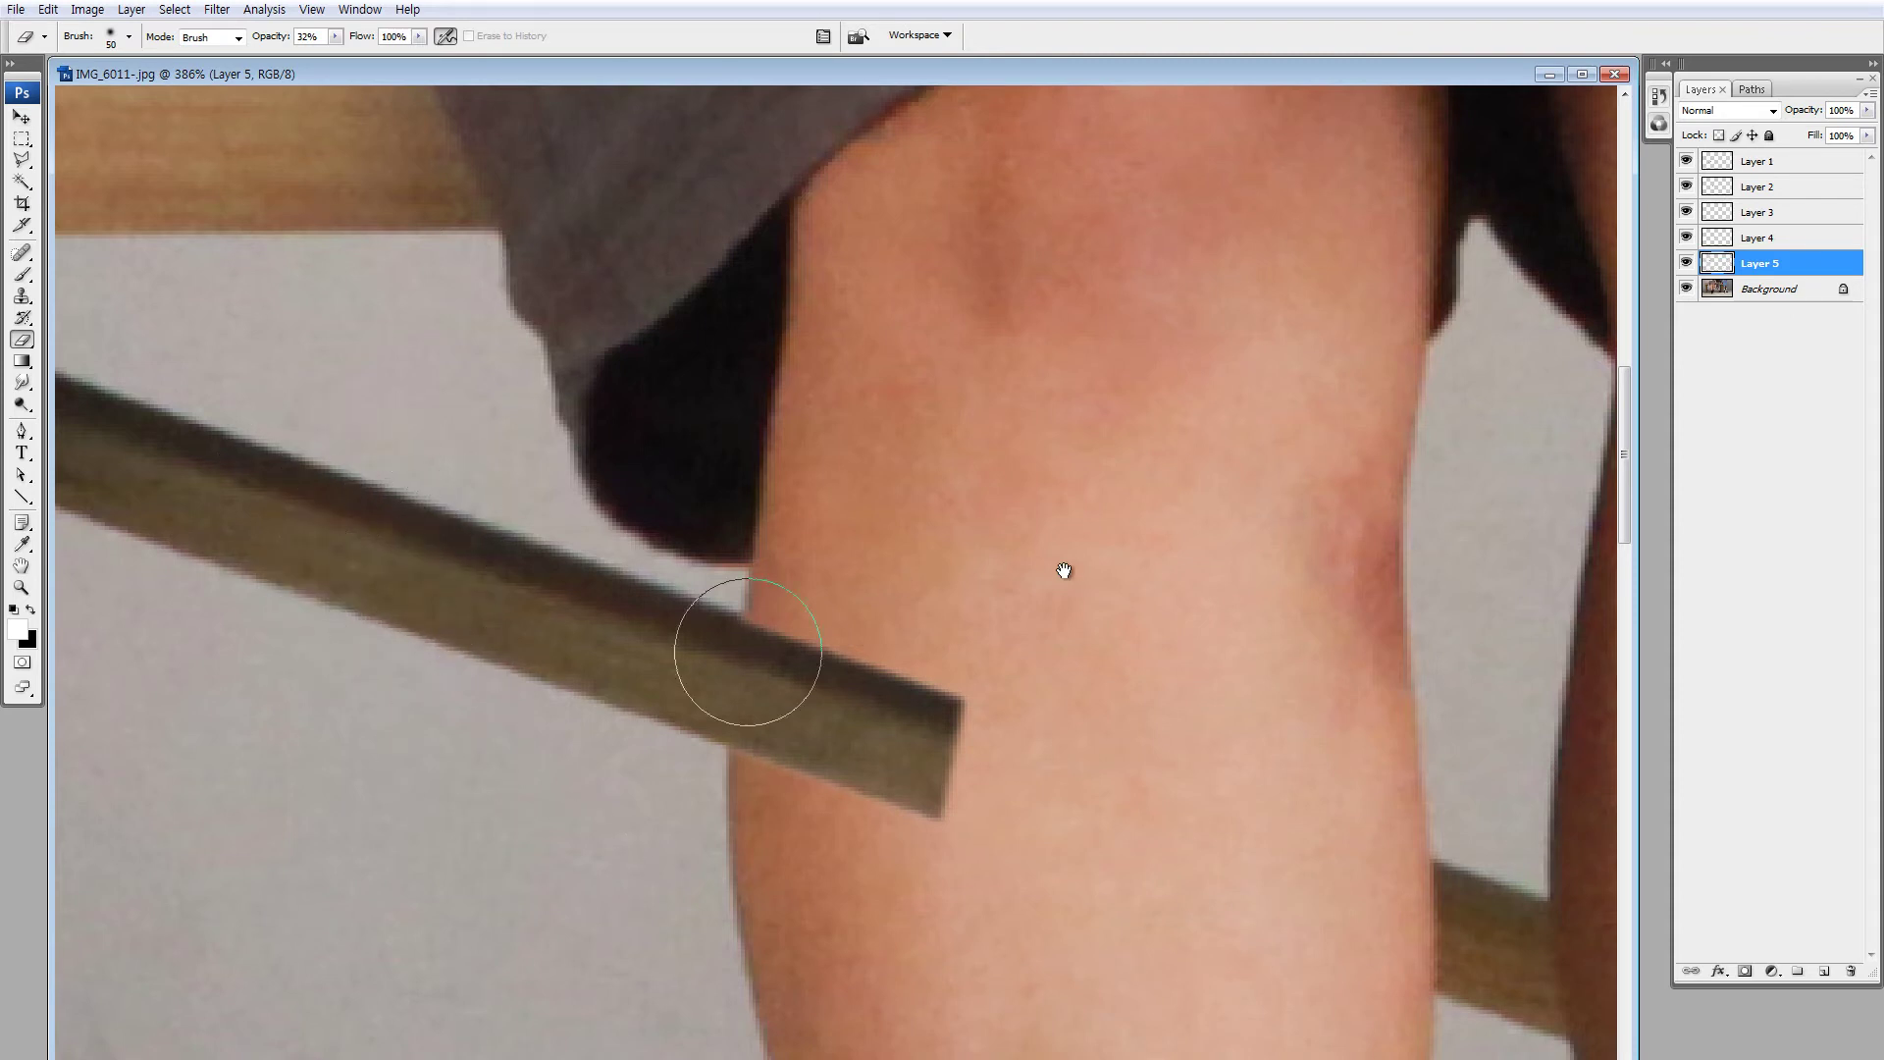
{"action": "left_click_drag", "start_coordinate": [736, 652], "coordinate": [509, 488]}
Step: Lasso another diagonal stick section on the Background layer
{"action": "key", "text": "l"}
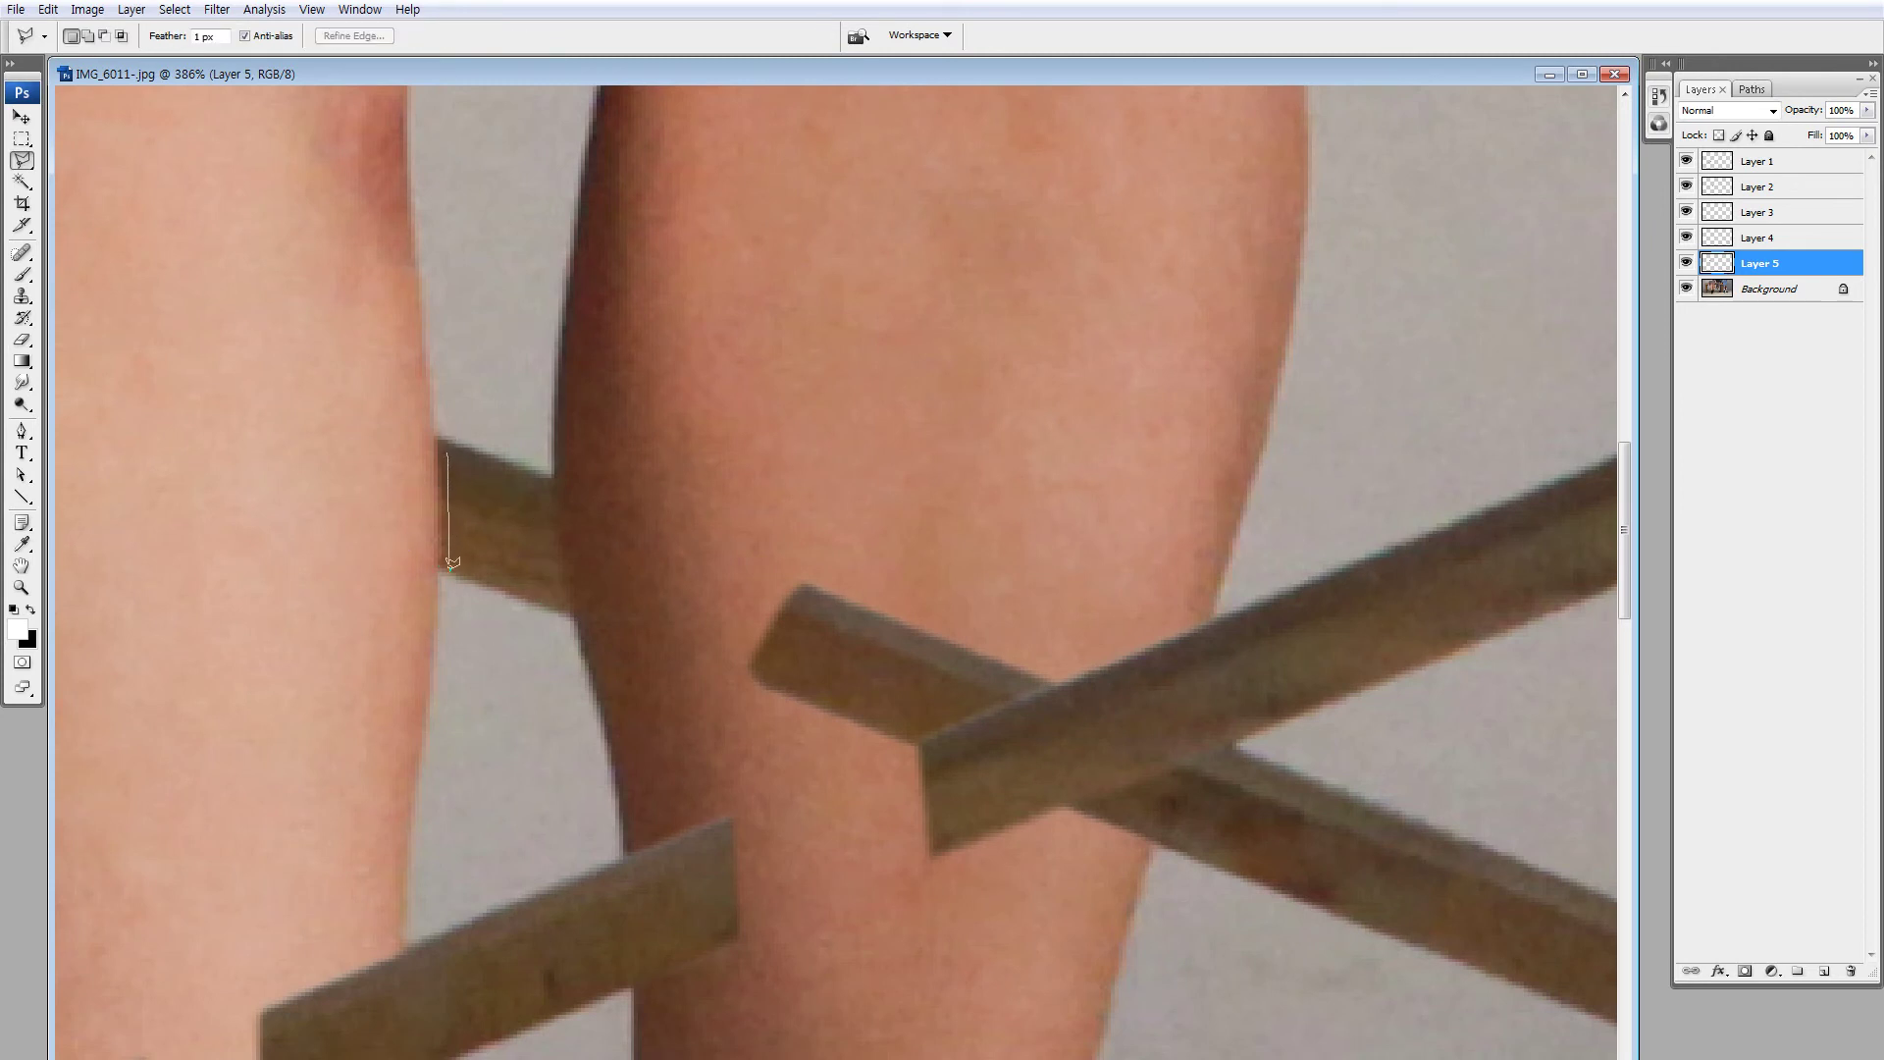
{"action": "left_click", "coordinate": [547, 476]}
{"action": "left_click", "coordinate": [449, 450]}
{"action": "left_click", "coordinate": [1717, 290]}
Step: Copy the stick section to a new layer, nudge it into place, and zoom out to the whole bench
{"action": "key", "text": "ctrl+j"}
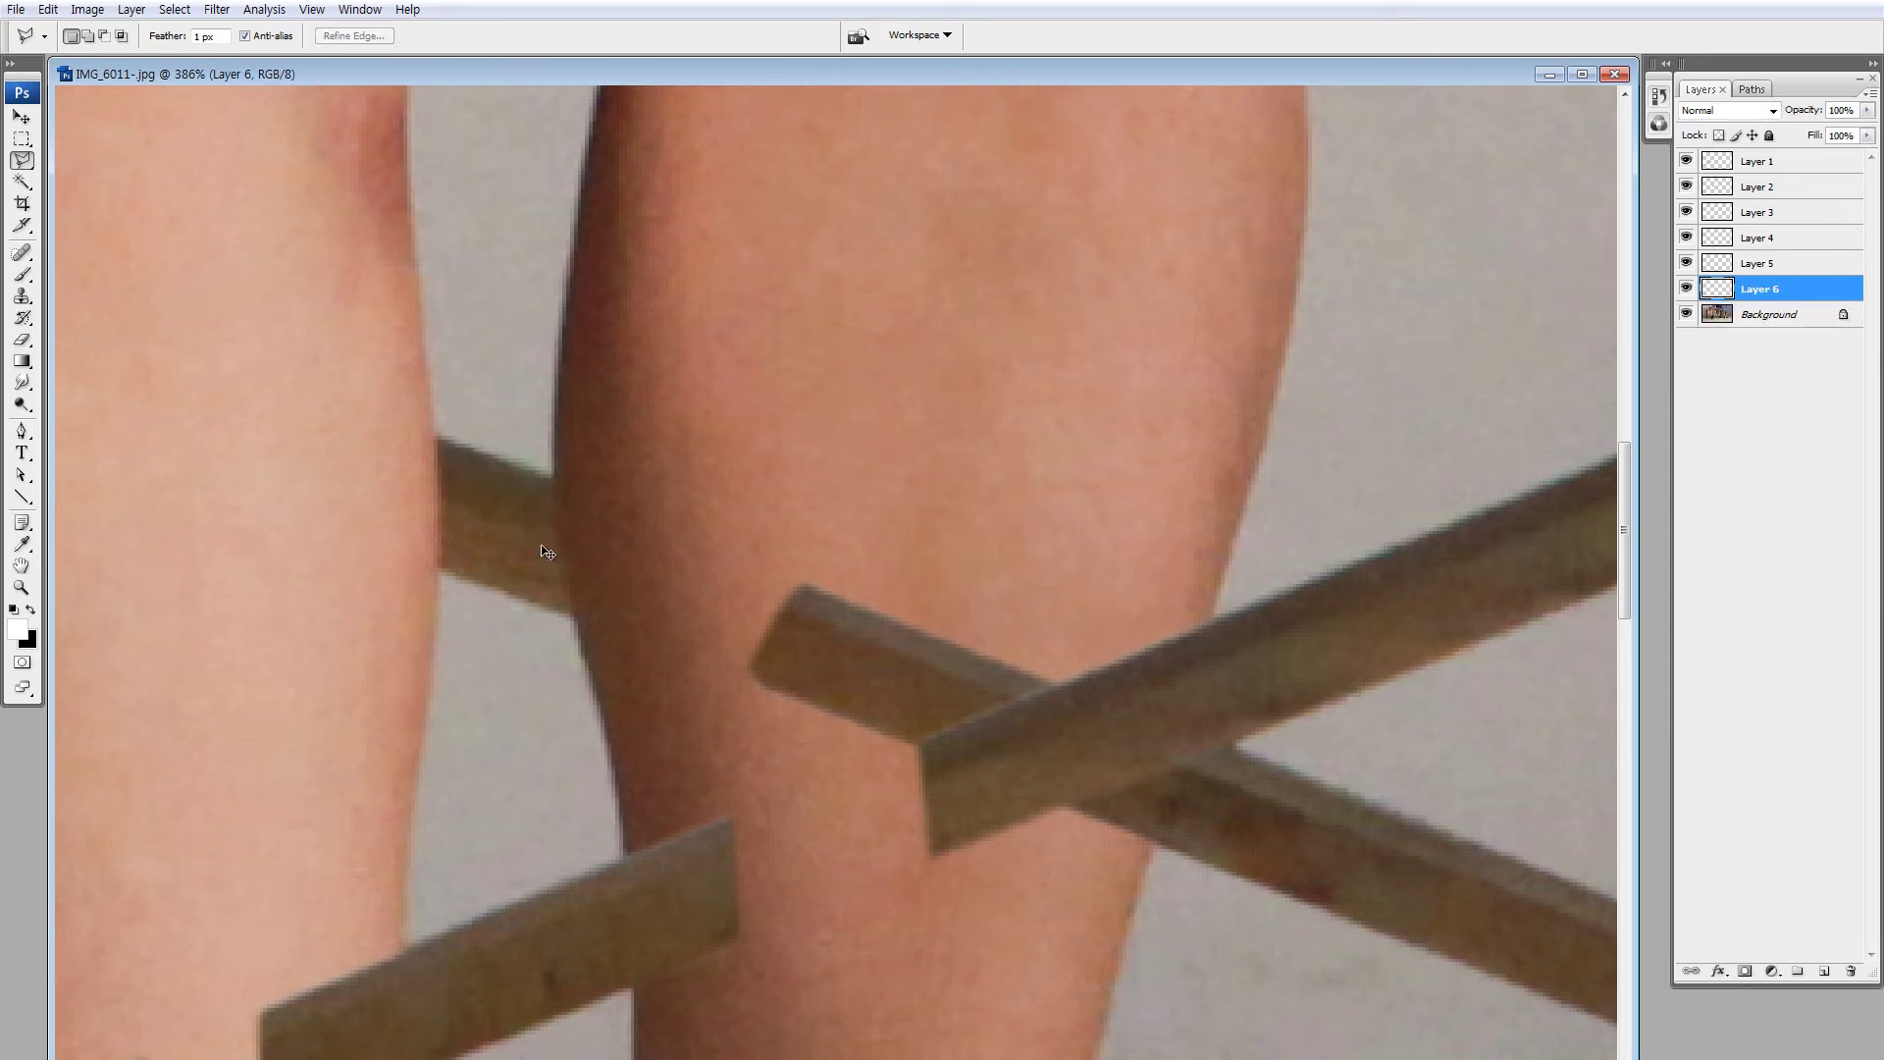
{"action": "key", "text": "v"}
{"action": "key", "text": "shift+Left"}
{"action": "key", "text": "shift+Left"}
{"action": "key", "text": "Up"}
{"action": "key", "text": "Up"}
{"action": "key", "text": "Up"}
{"action": "key", "text": "Down"}
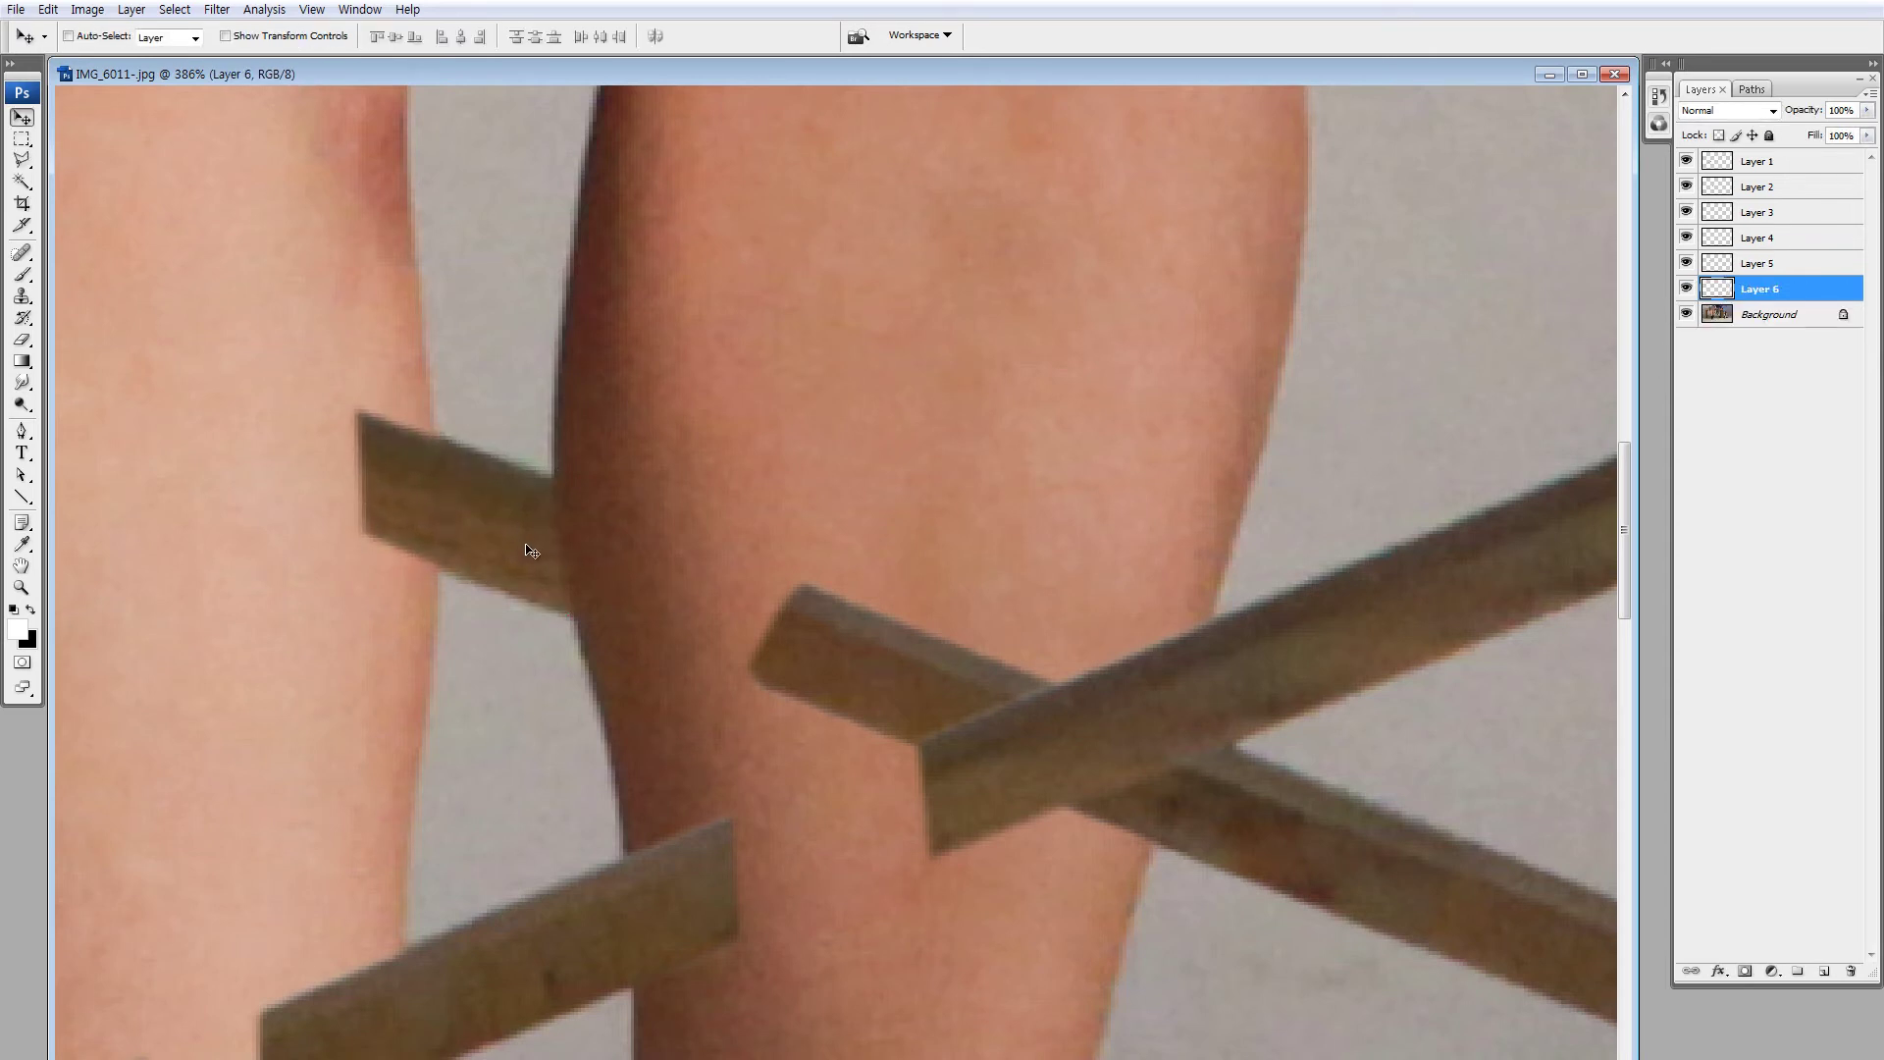
{"action": "key", "text": "m"}
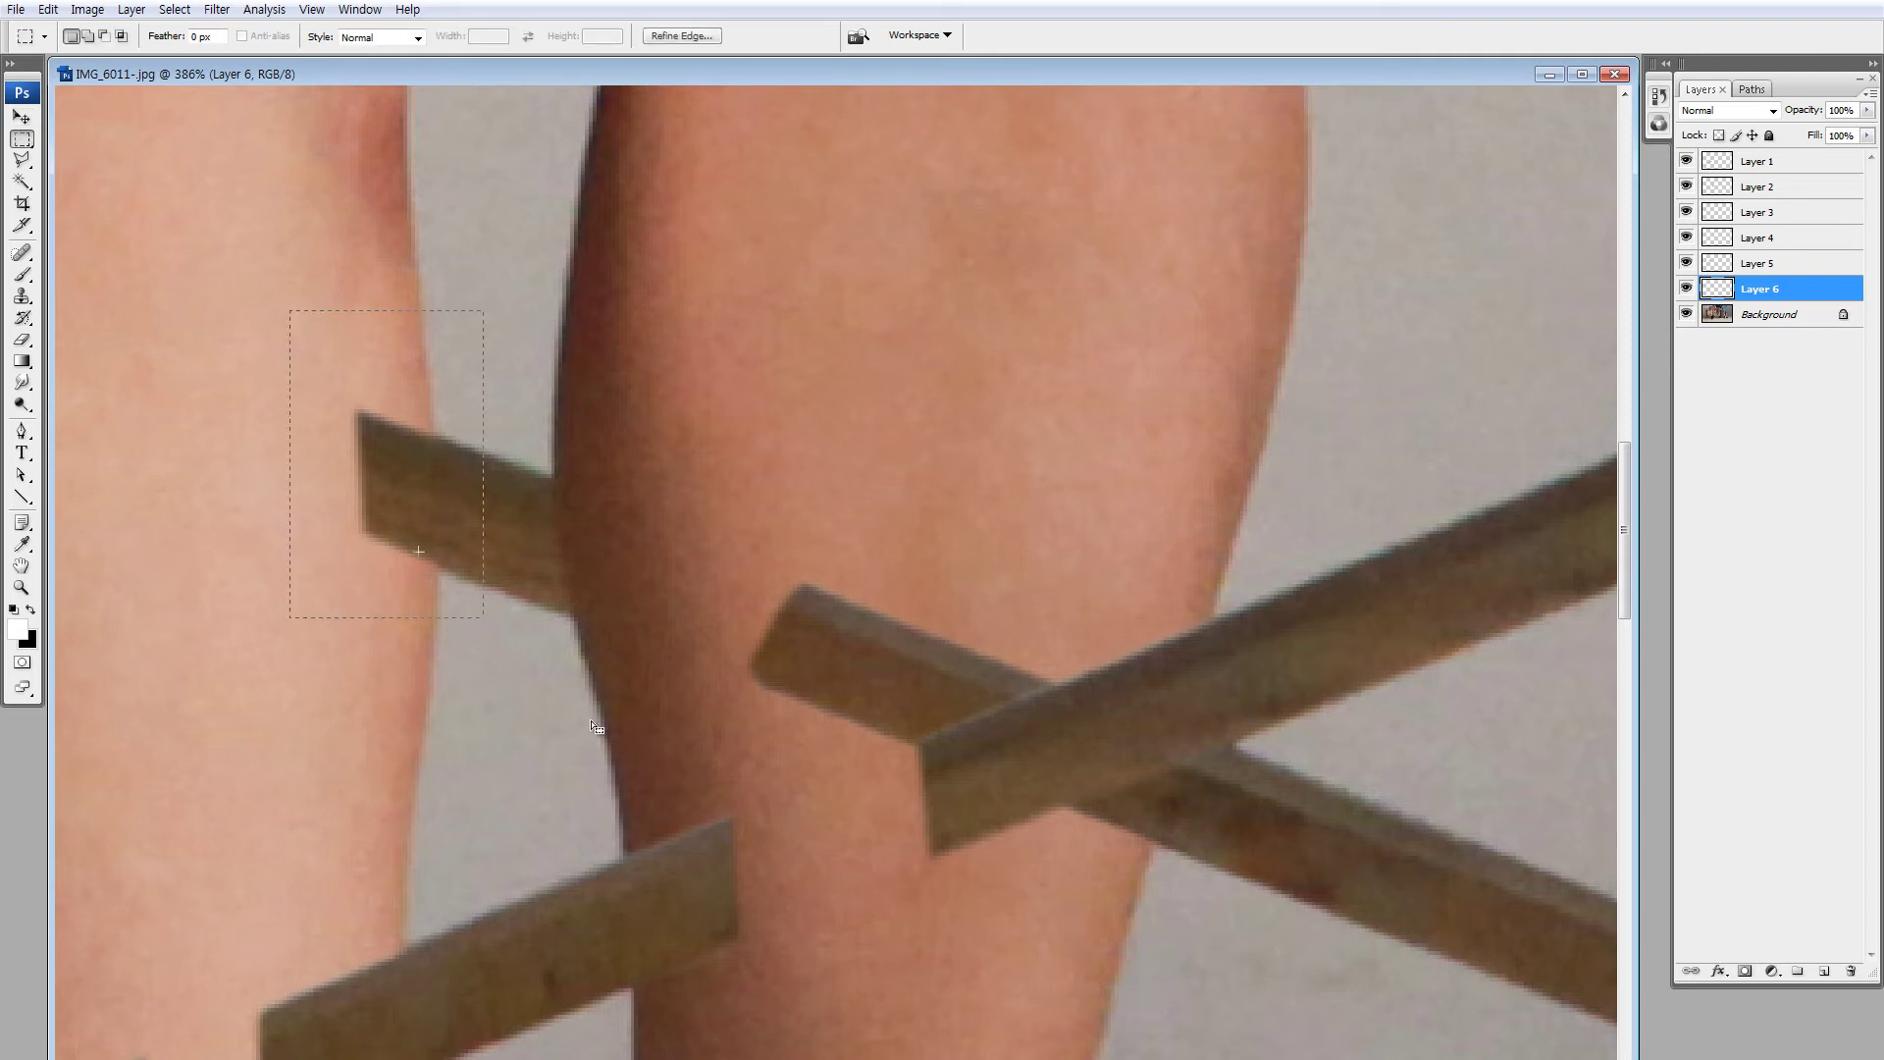
{"action": "left_click_drag", "start_coordinate": [539, 484], "coordinate": [658, 643]}
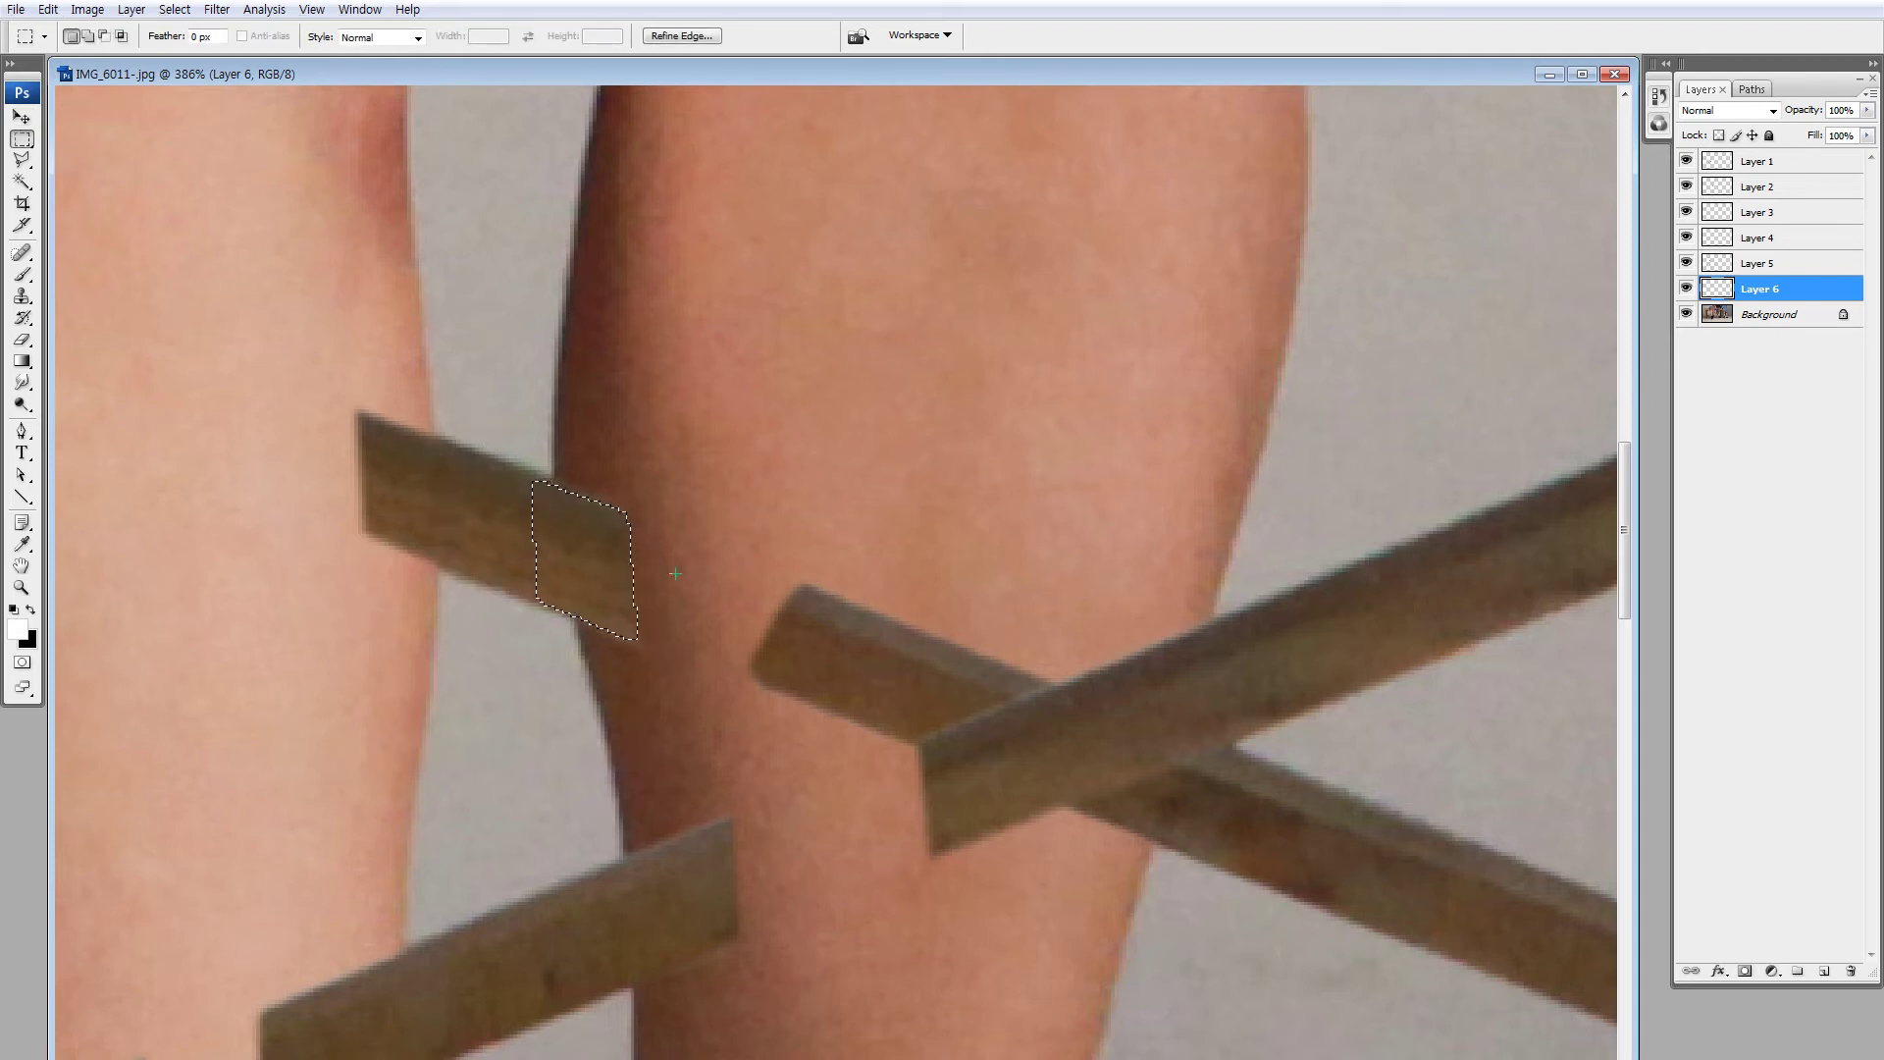
{"action": "key", "text": "ctrl+d"}
{"action": "key", "text": "ctrl+alt+0"}
{"action": "key", "text": "ctrl+minus"}
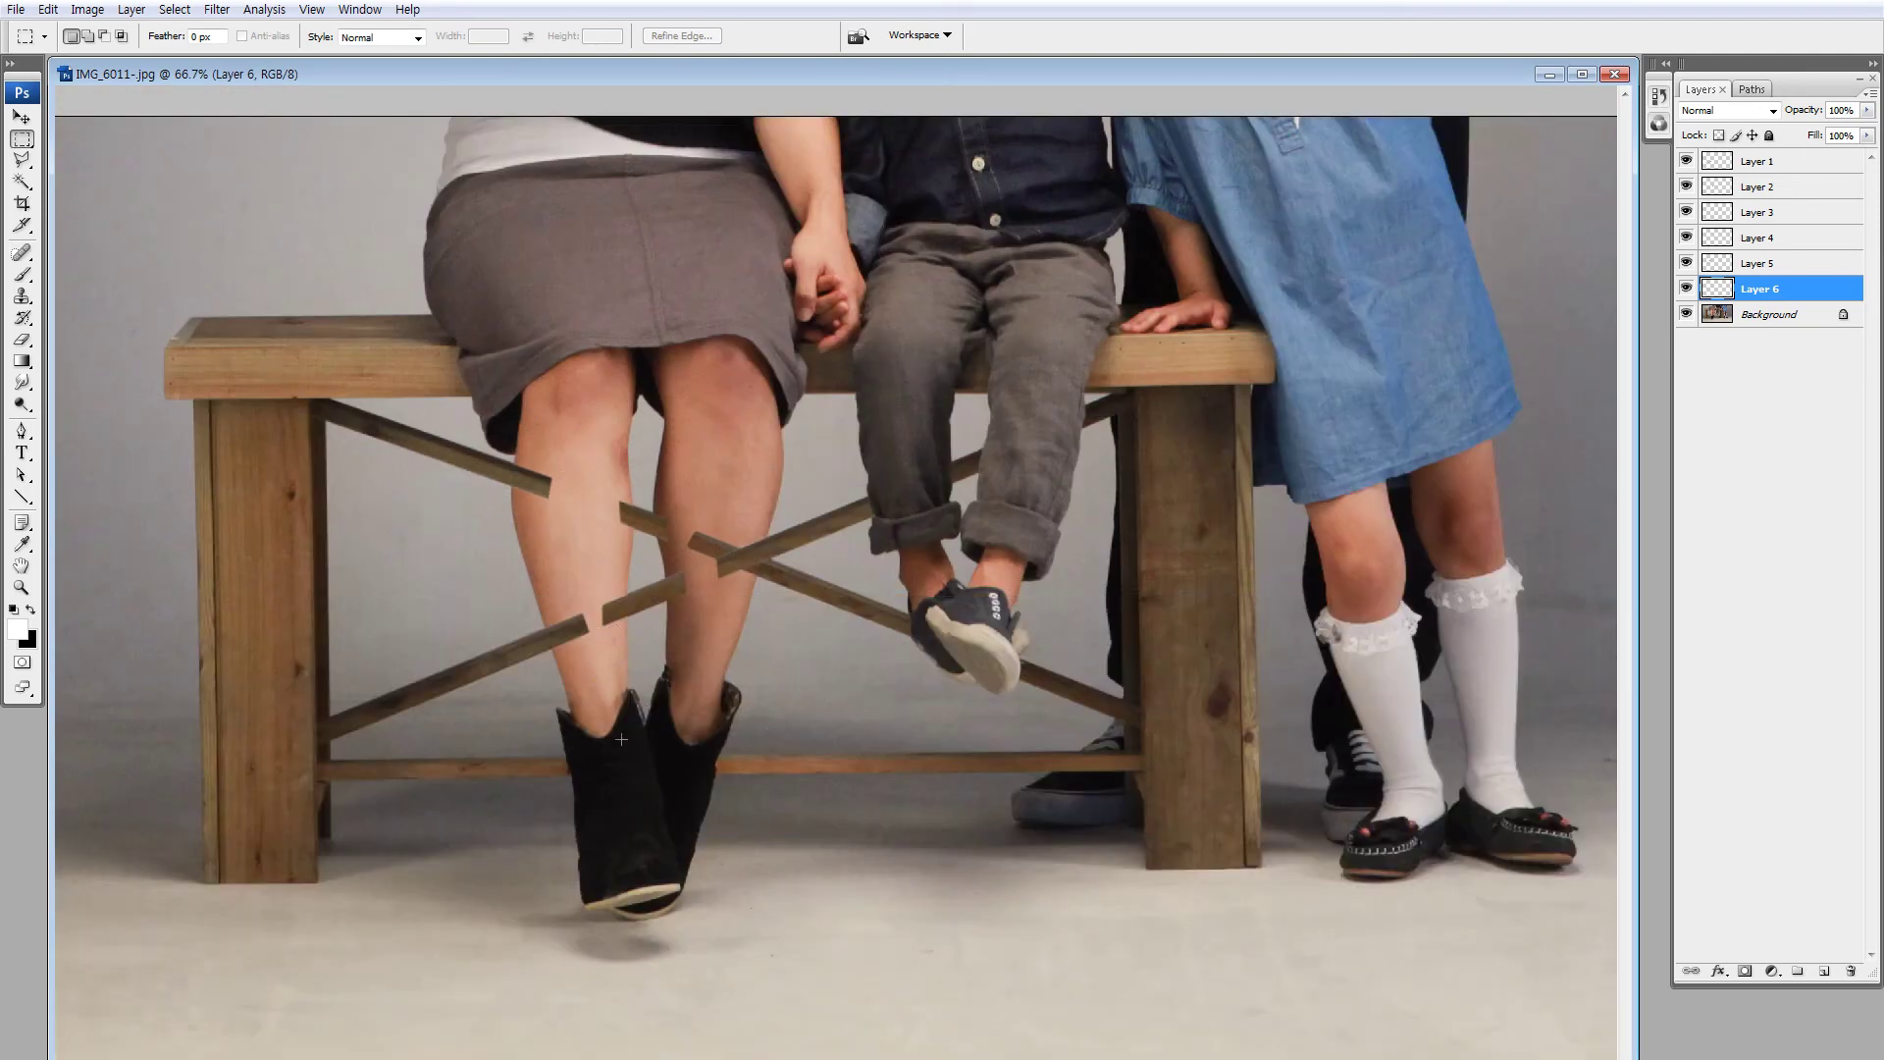
Step: Merge Layers 1–6 into one Layer 1 and hide it, with Background active
{"action": "left_click", "coordinate": [1717, 314]}
{"action": "left_click", "coordinate": [1752, 161], "text": "shift"}
{"action": "key", "text": "ctrl+e"}
{"action": "left_click", "coordinate": [1686, 161], "text": "alt"}
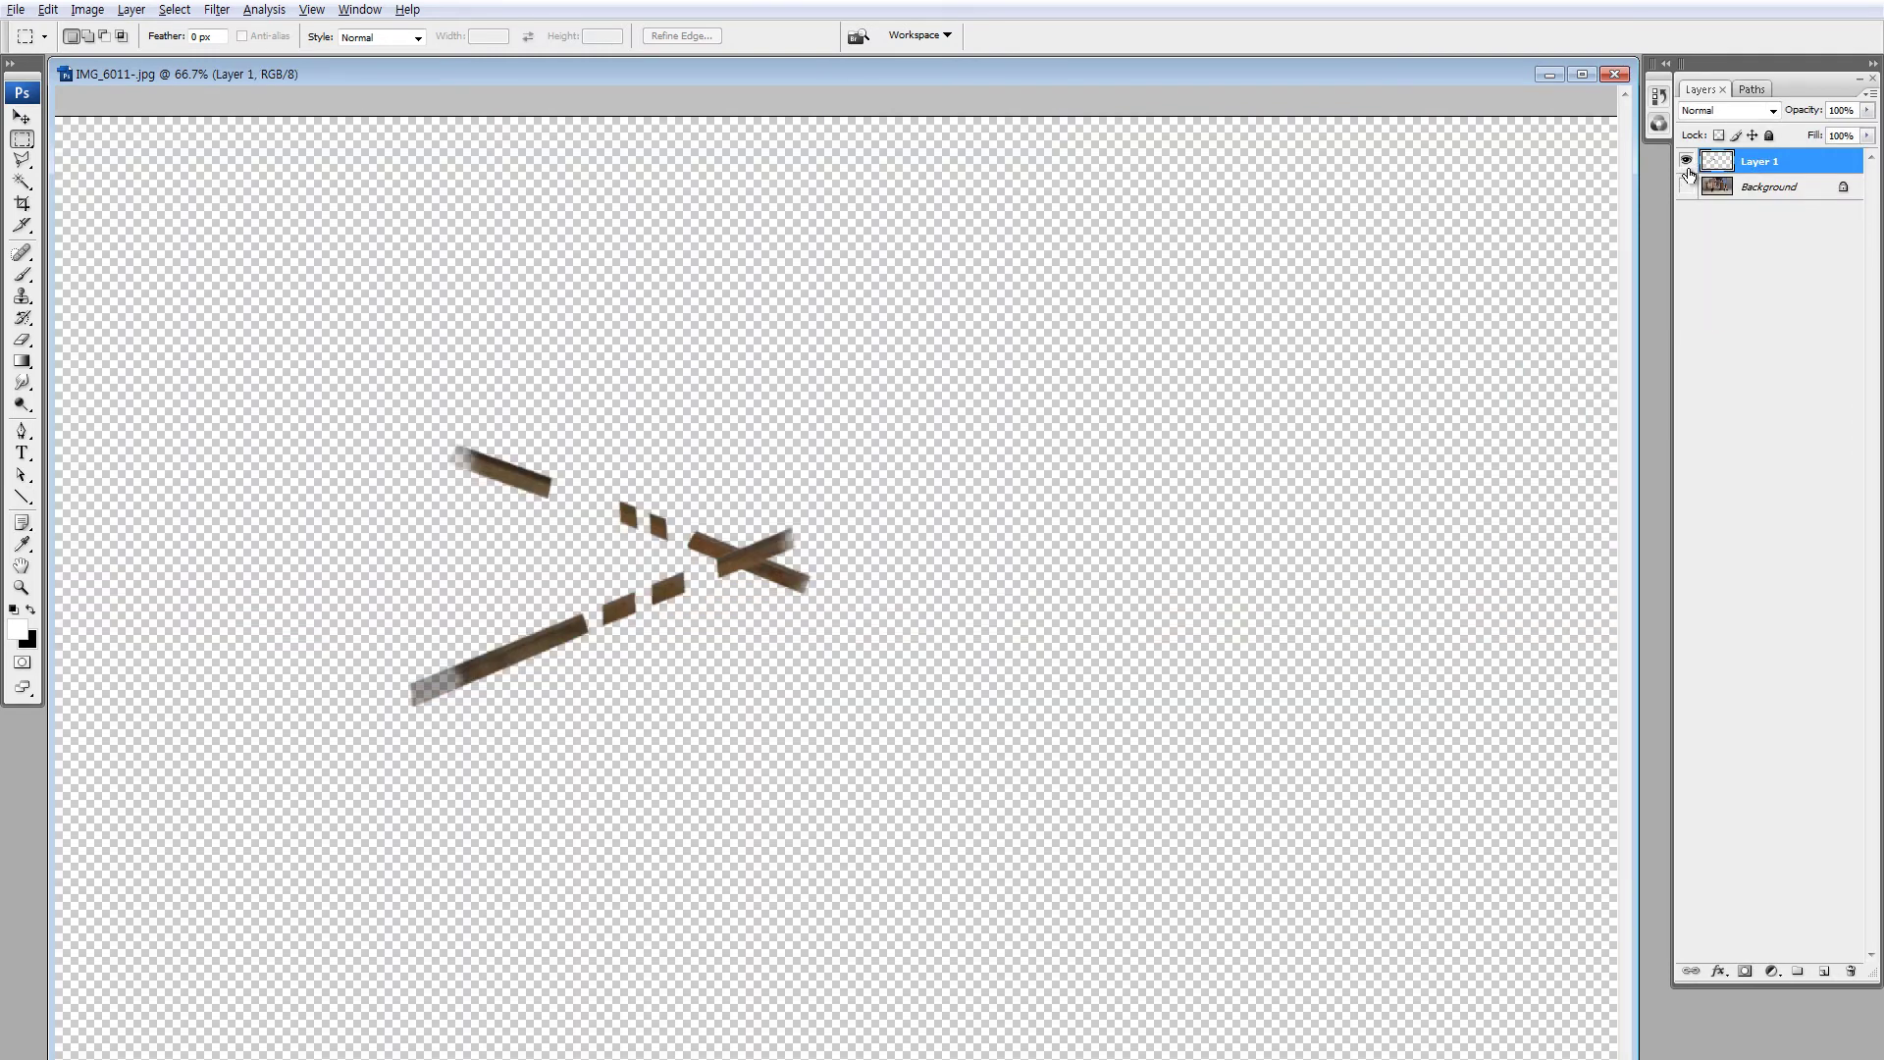
{"action": "left_click", "coordinate": [1718, 196]}
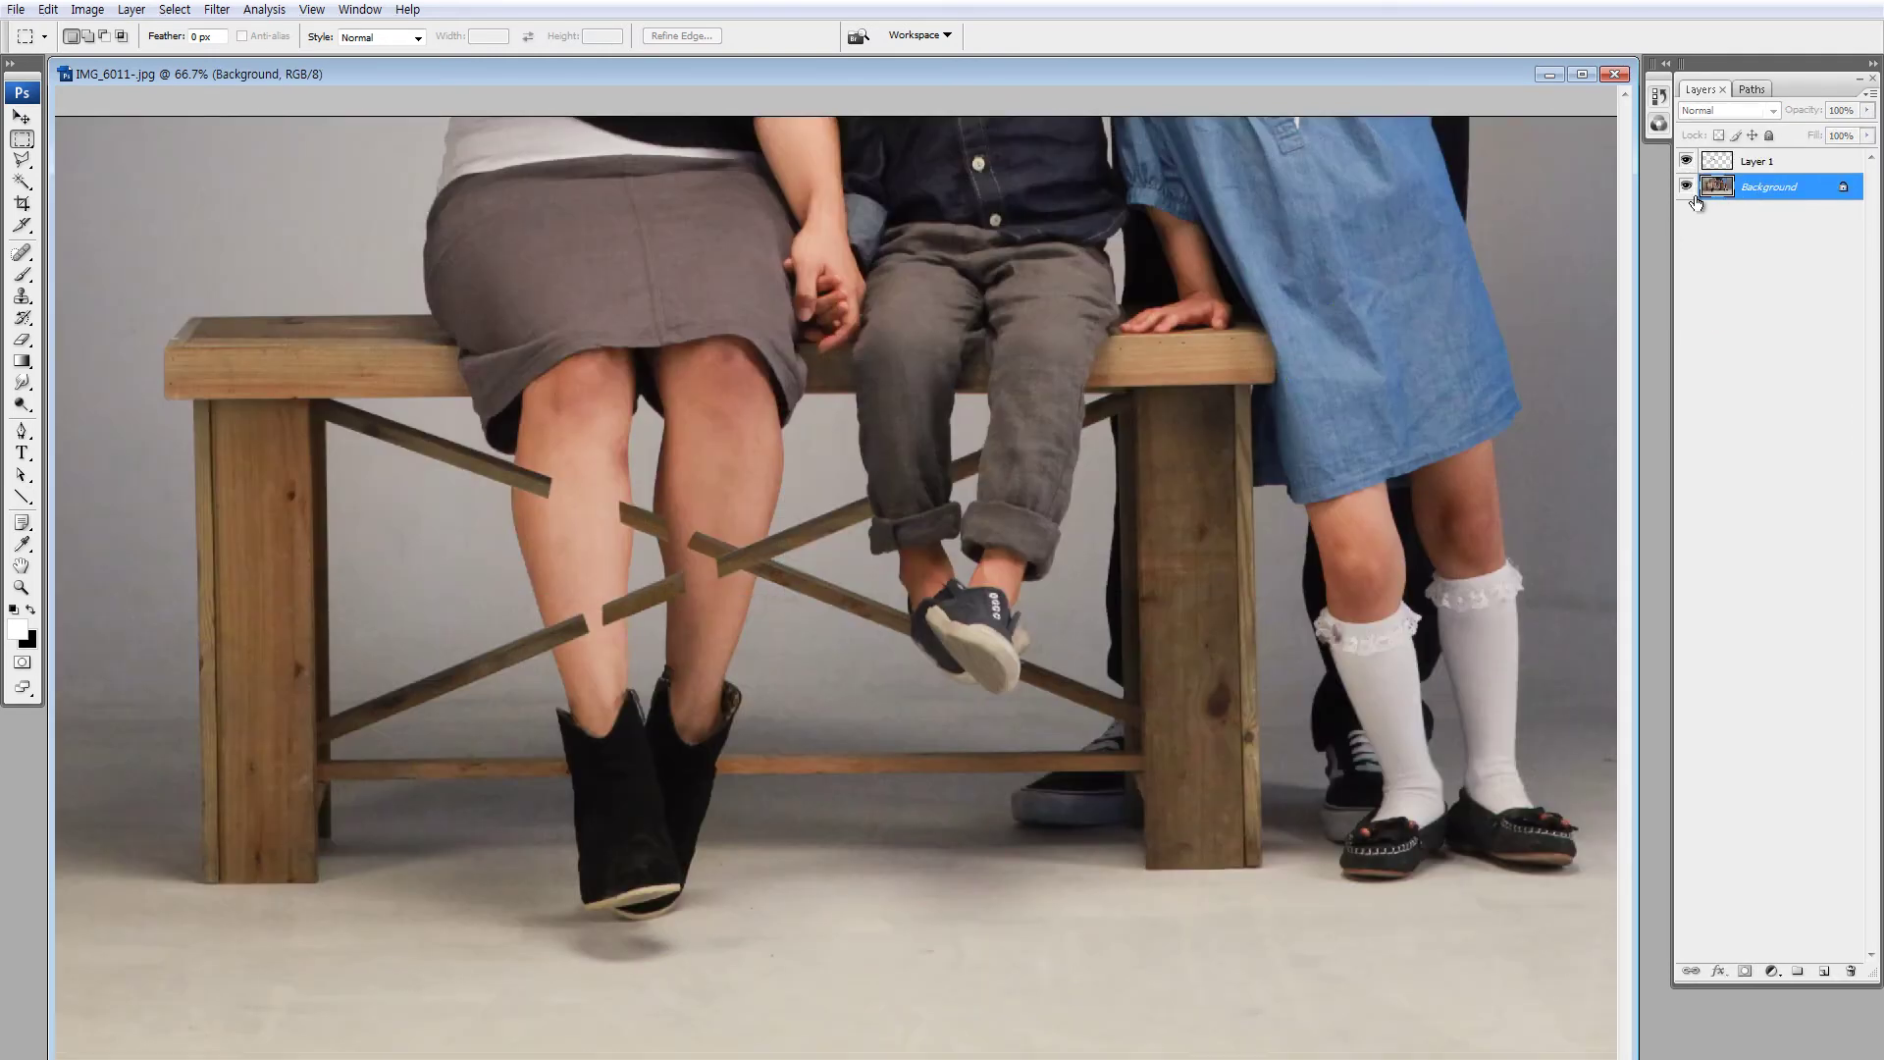
{"action": "left_click", "coordinate": [1686, 161]}
Step: Pick the Polygonal Lasso and zoom in on the calves to 135%
{"action": "key", "text": "l"}
{"action": "scroll", "coordinate": [631, 360], "scroll_direction": "up", "scroll_amount": 2}
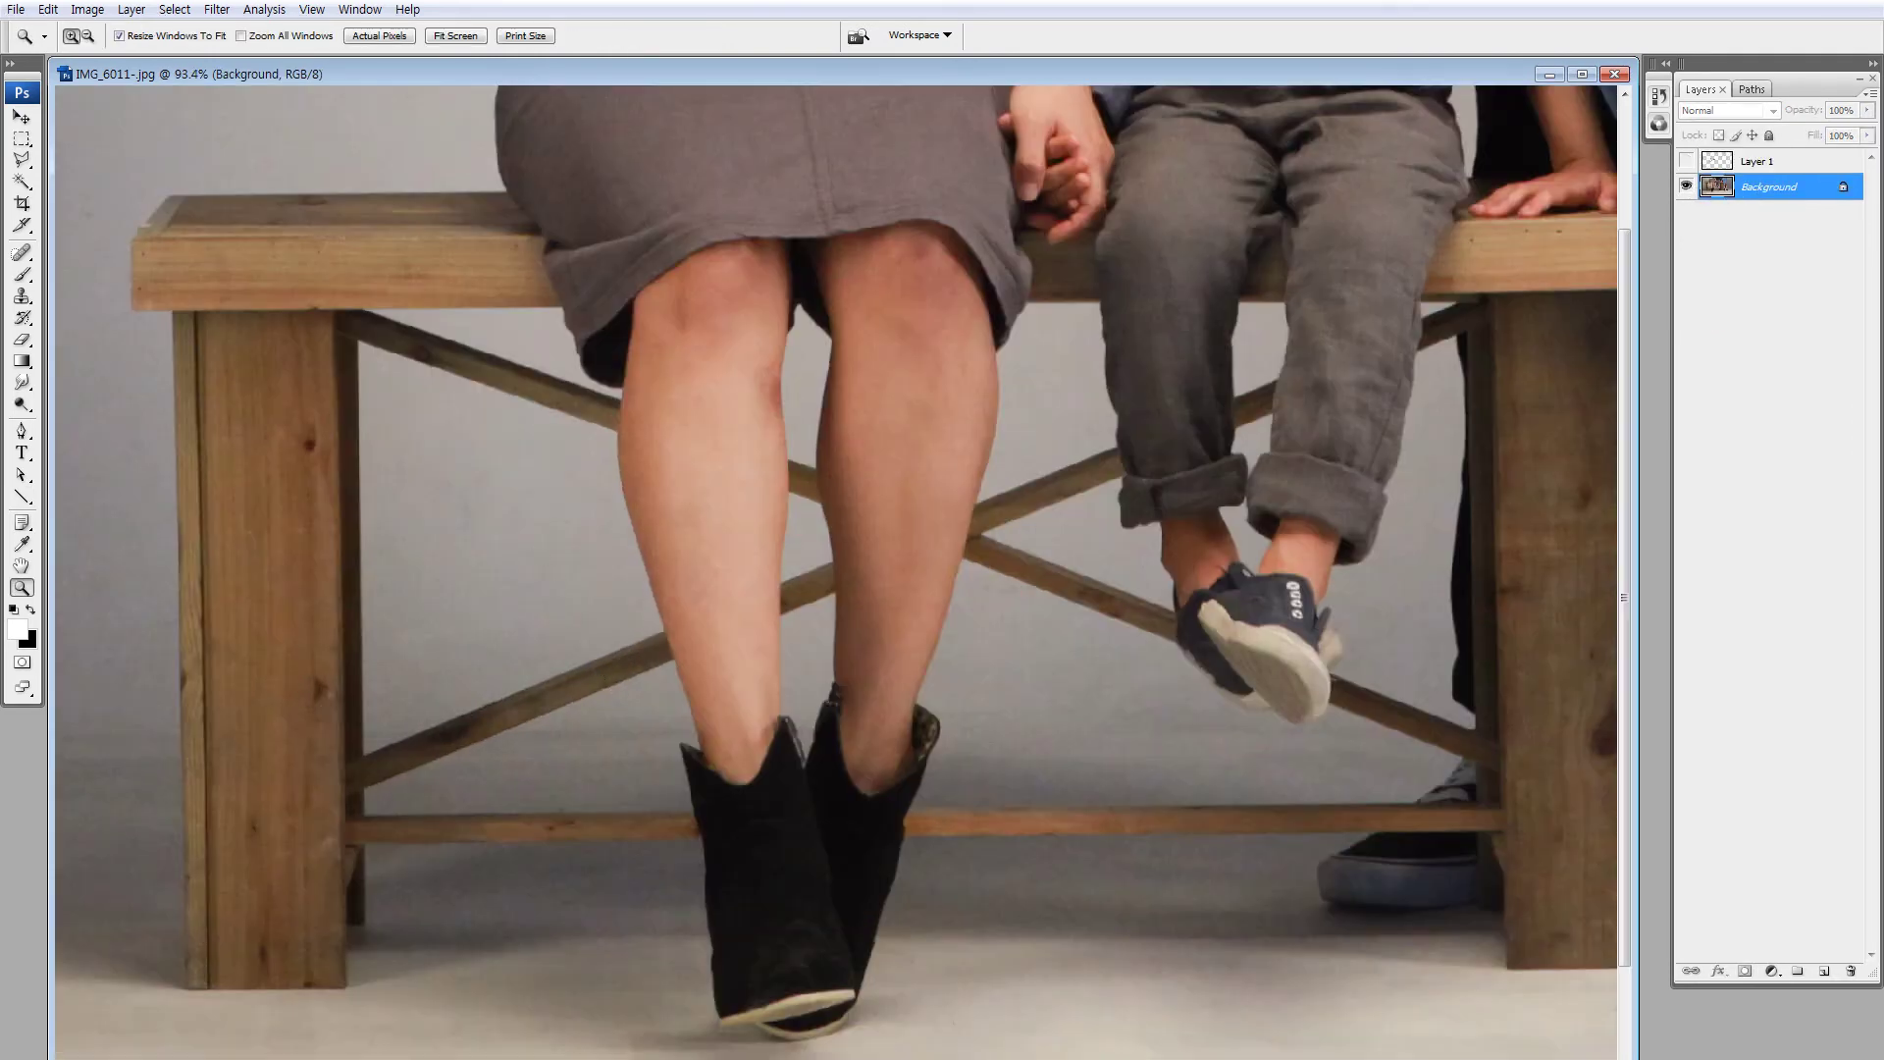
{"action": "scroll", "coordinate": [584, 462], "scroll_direction": "up", "scroll_amount": 1}
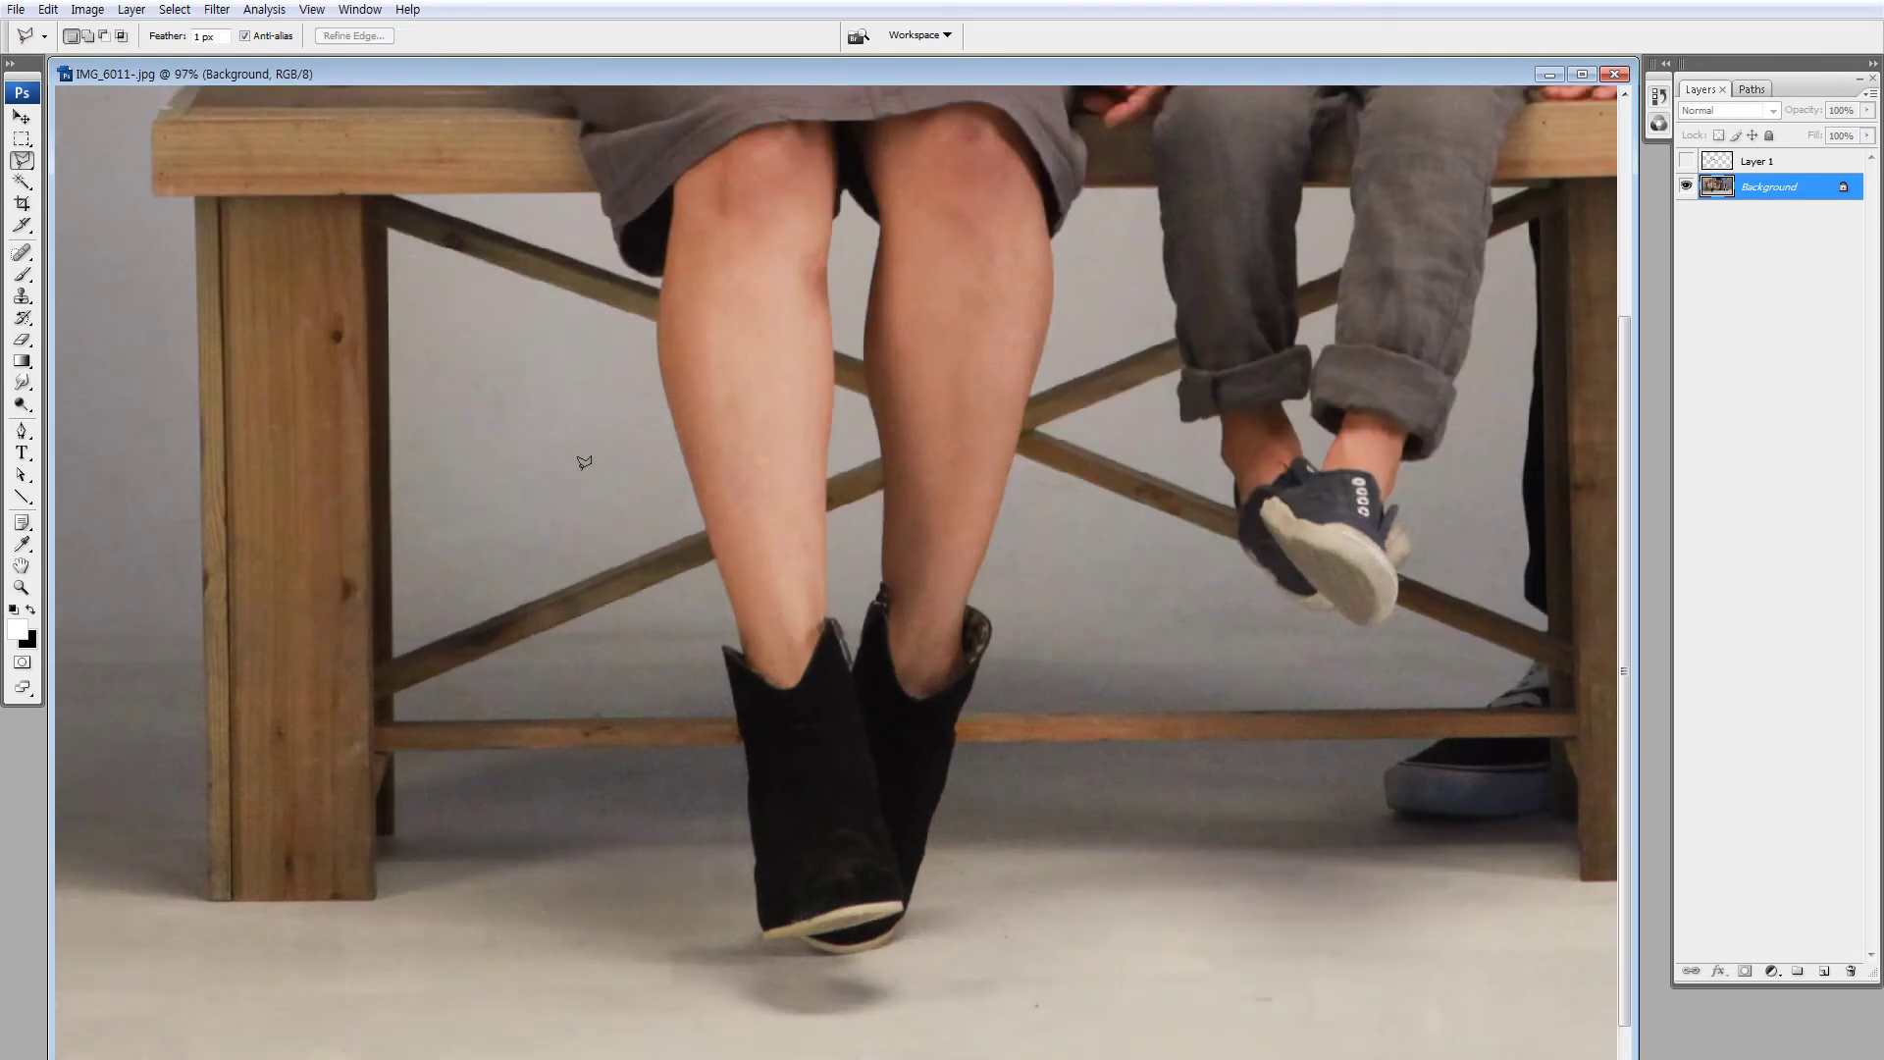
{"action": "scroll", "coordinate": [682, 258], "scroll_direction": "down", "scroll_amount": 1}
{"action": "scroll", "coordinate": [704, 690], "scroll_direction": "up", "scroll_amount": 2}
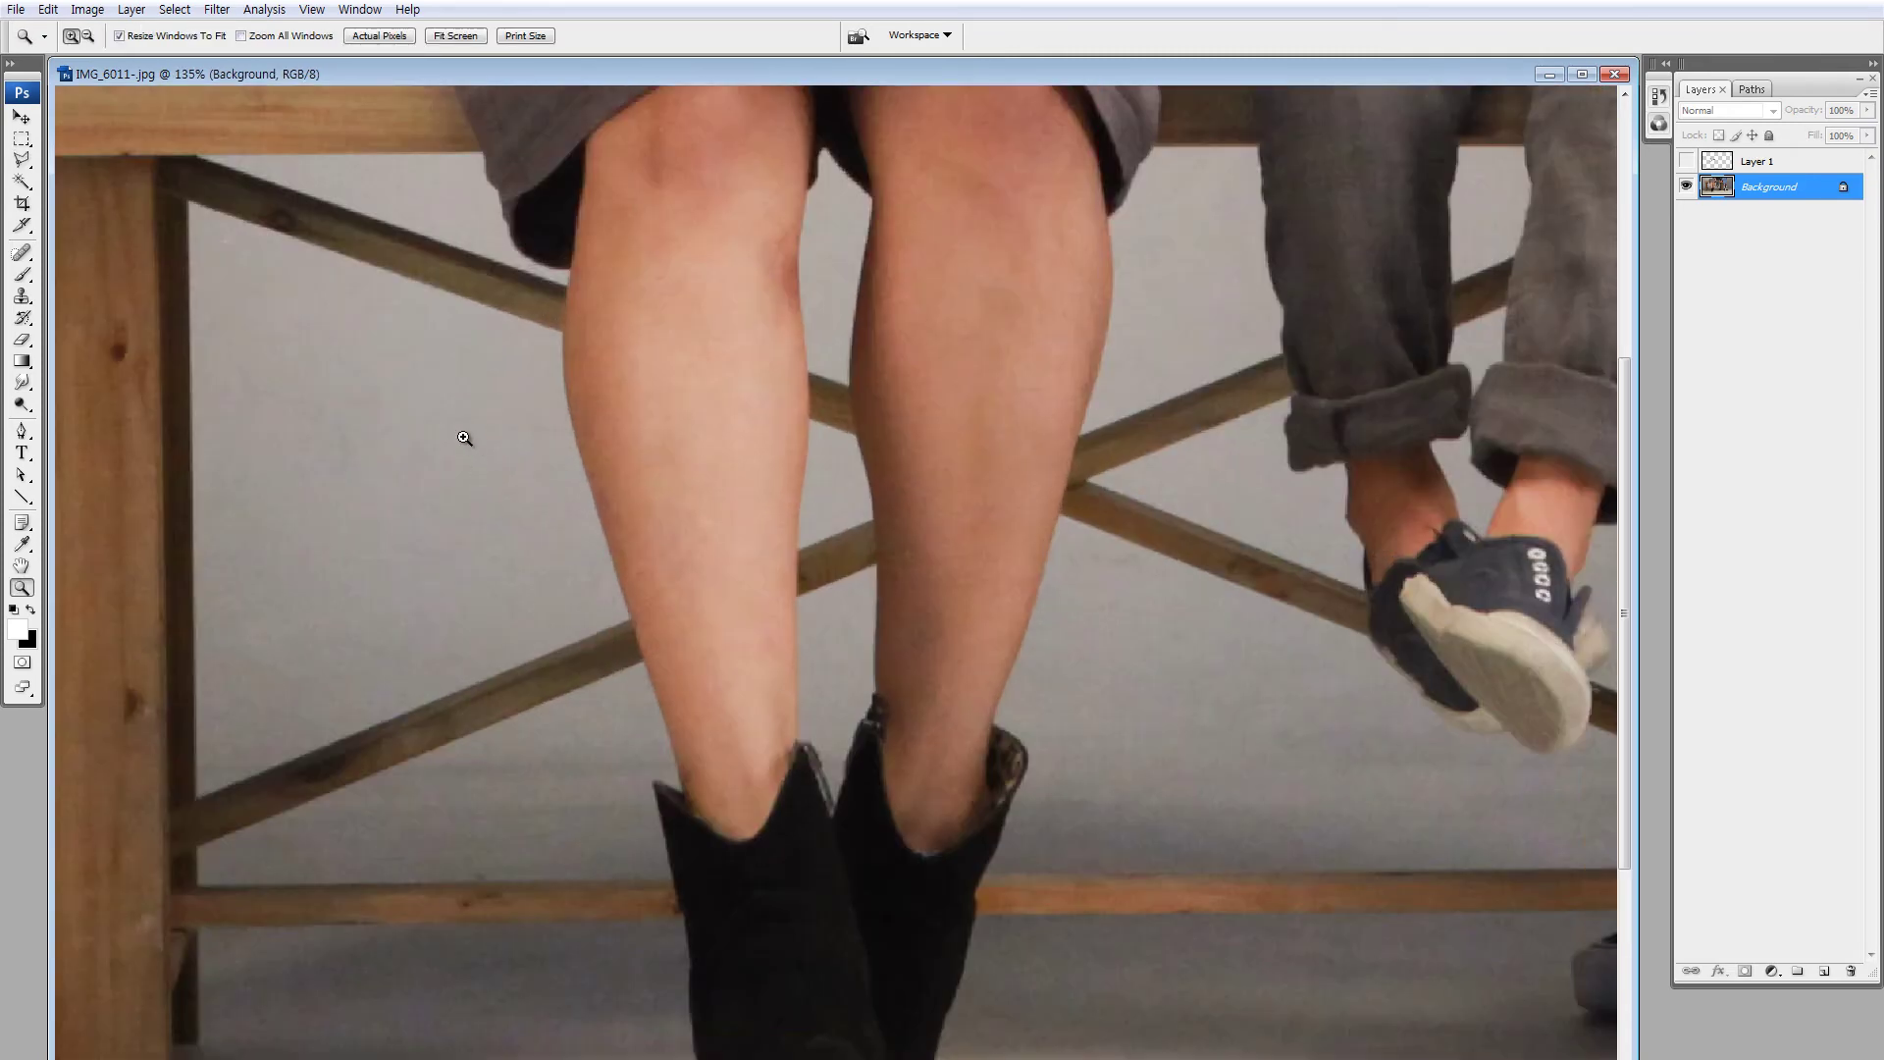
{"action": "key", "text": "l"}
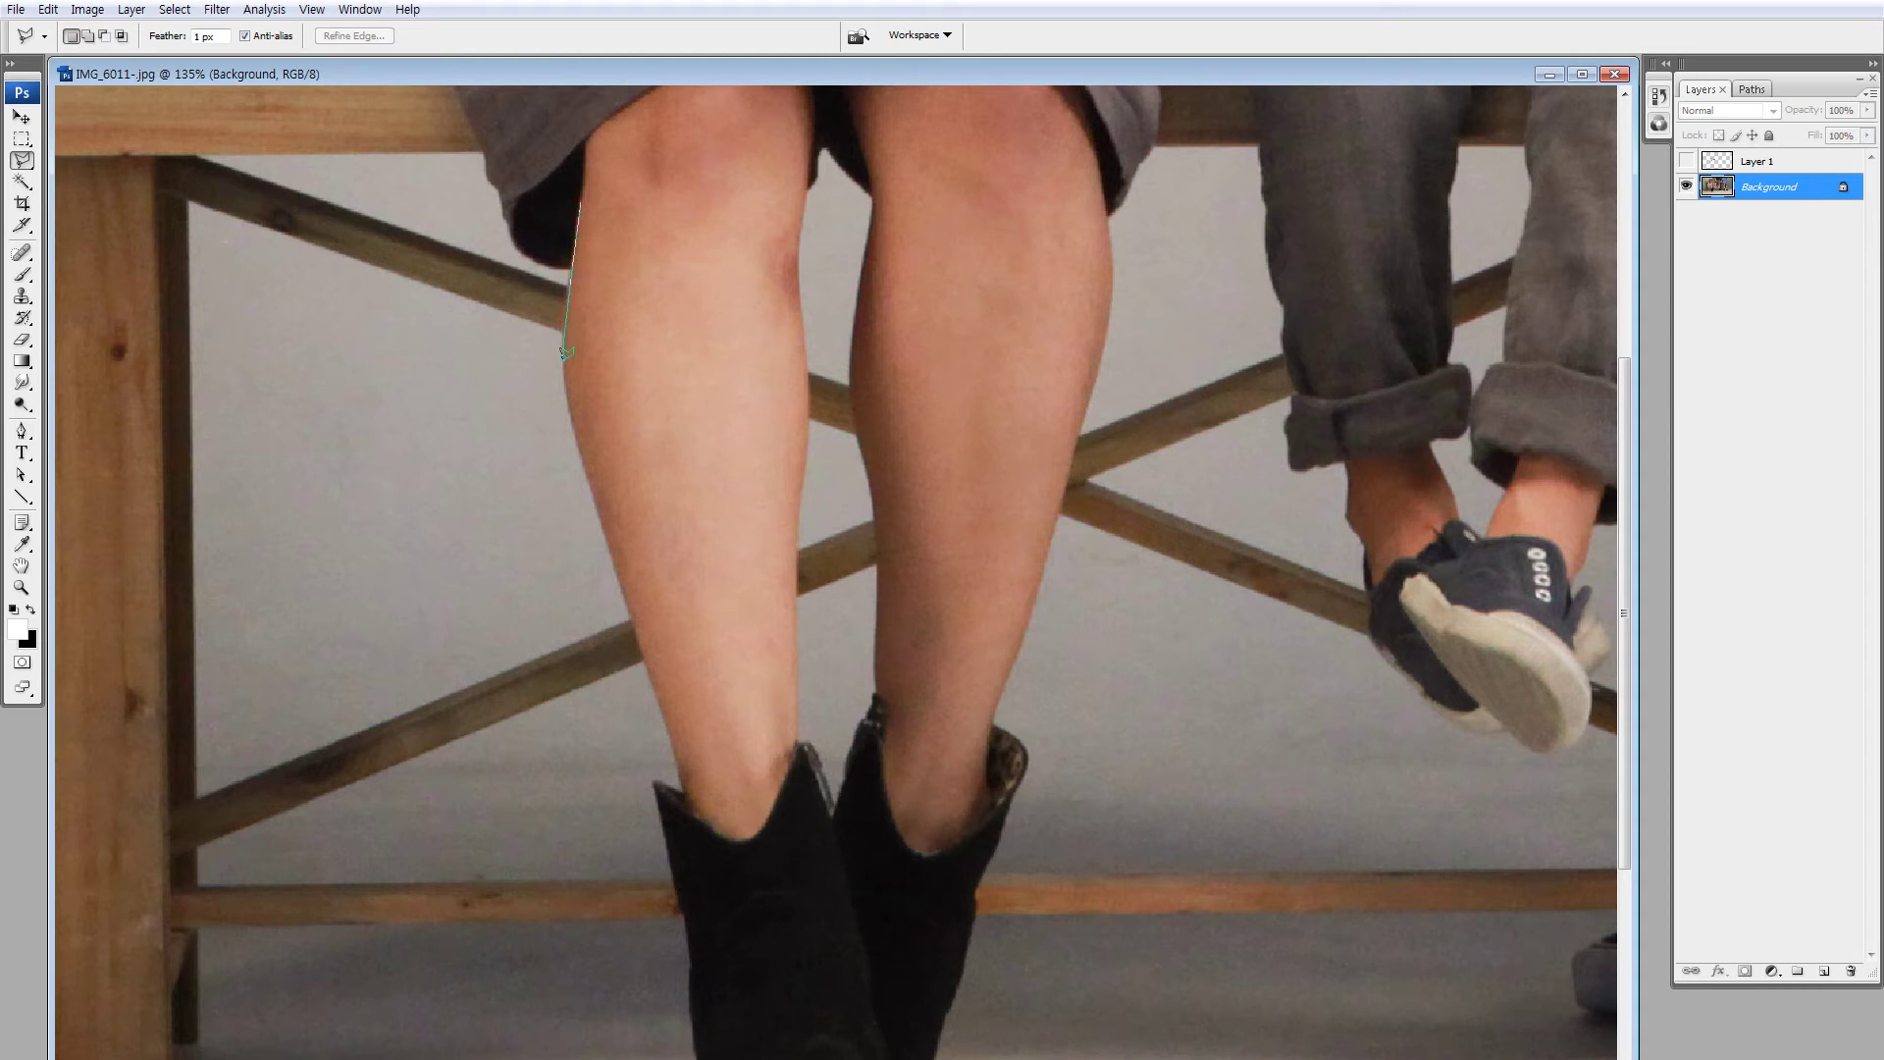
Step: Outline both lower legs on Background and copy them onto a new Layer 2 at the top
{"action": "left_click", "coordinate": [581, 460]}
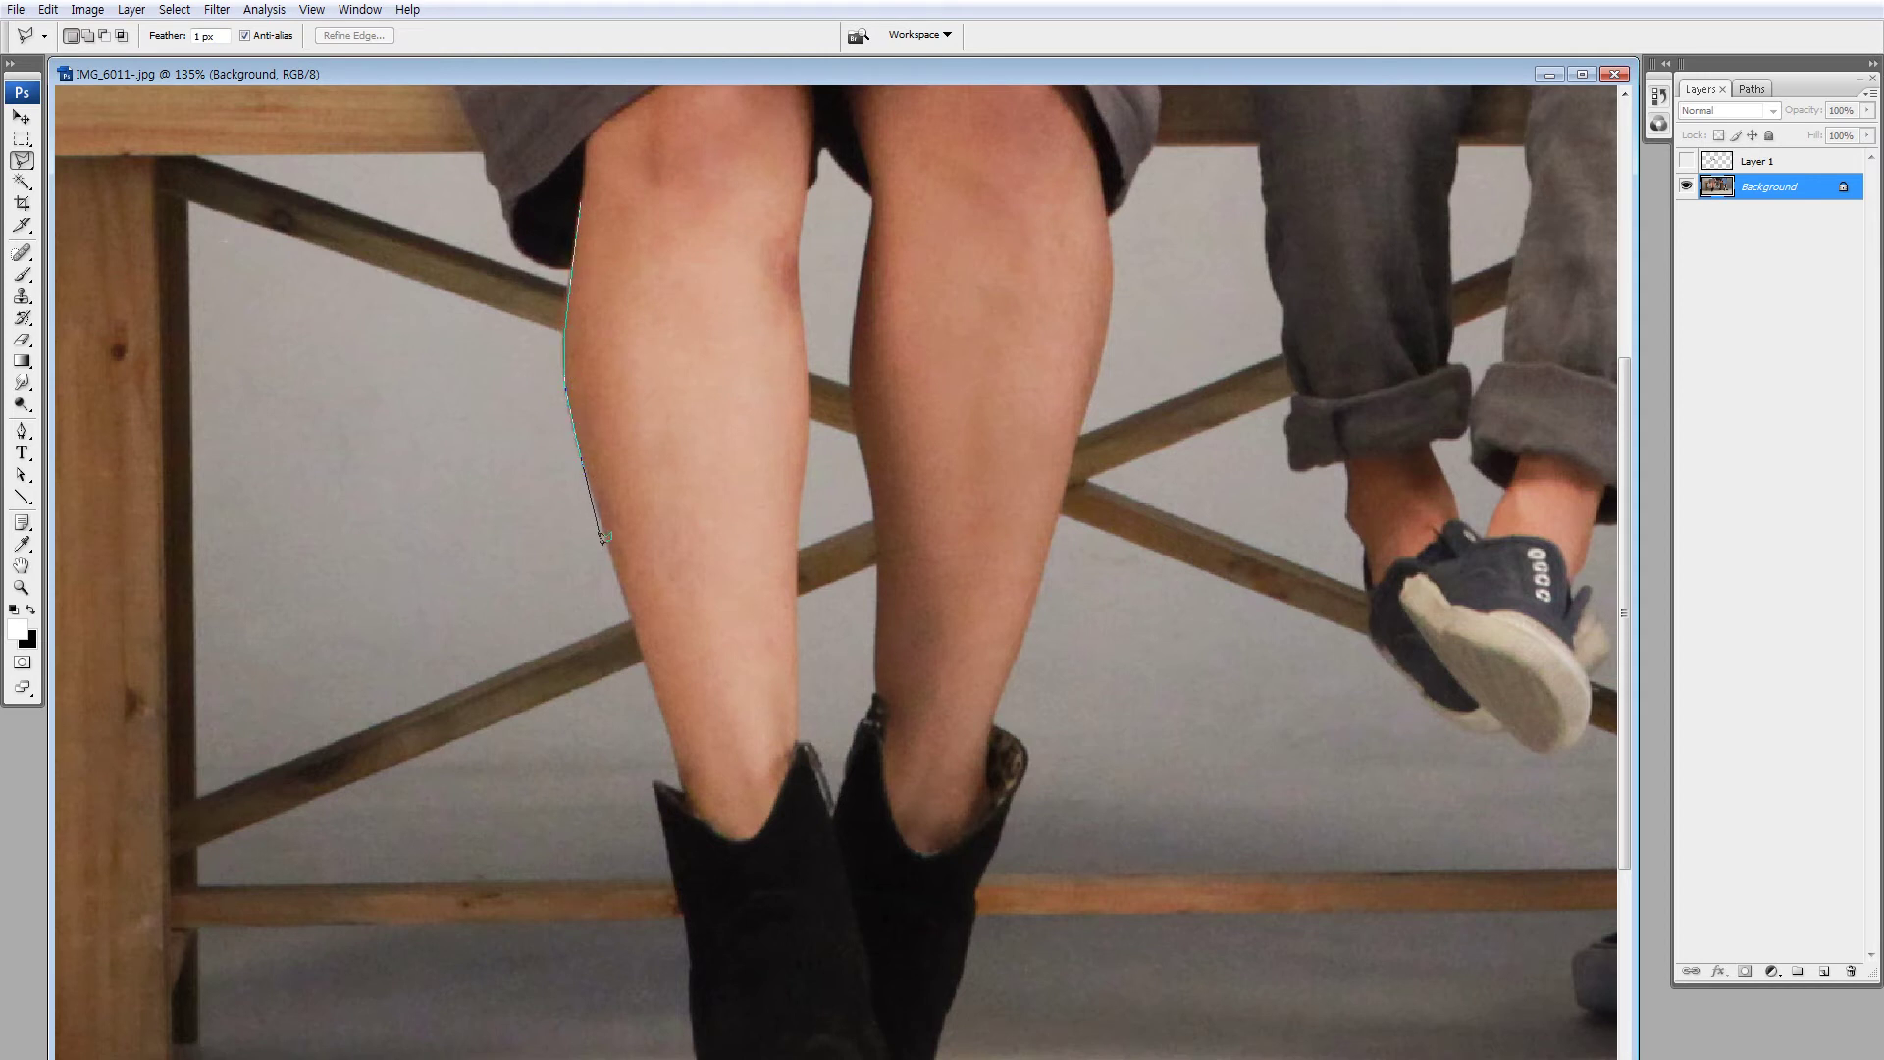
{"action": "left_click", "coordinate": [643, 669]}
{"action": "left_click", "coordinate": [797, 727]}
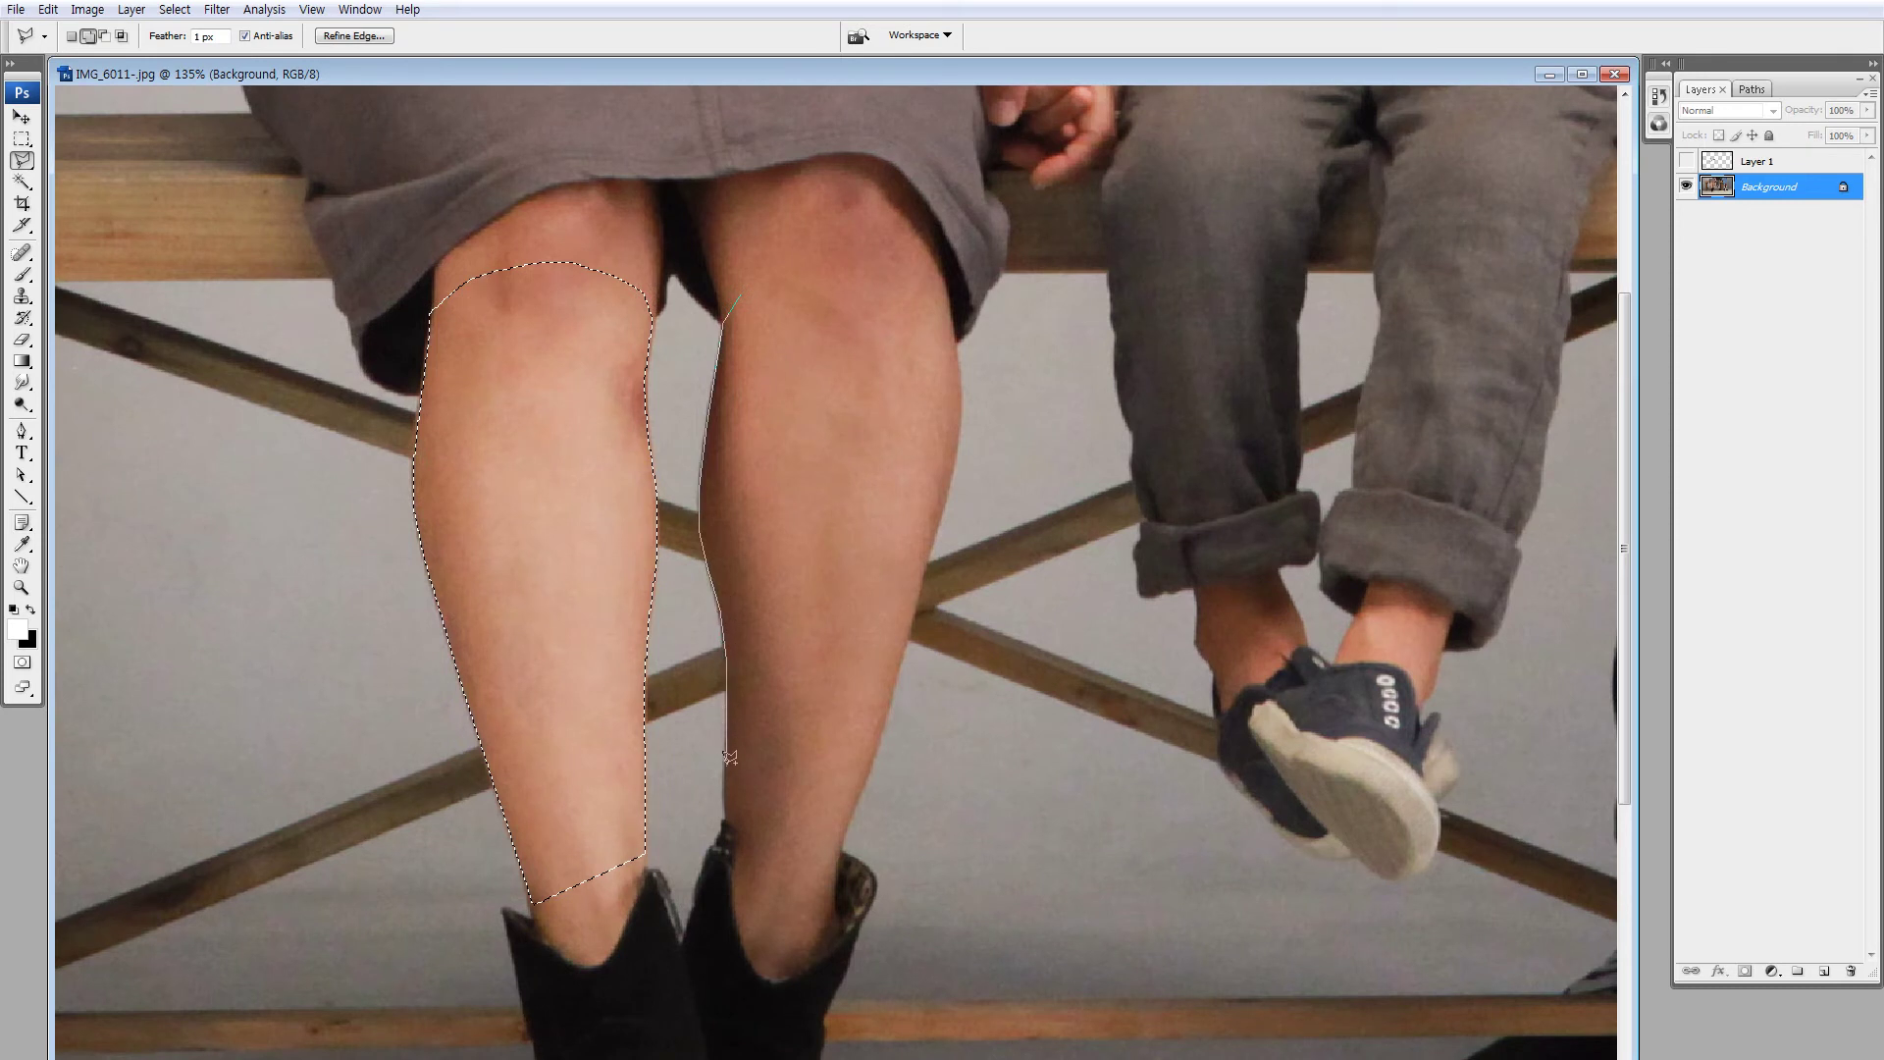
{"action": "left_click", "coordinate": [727, 813]}
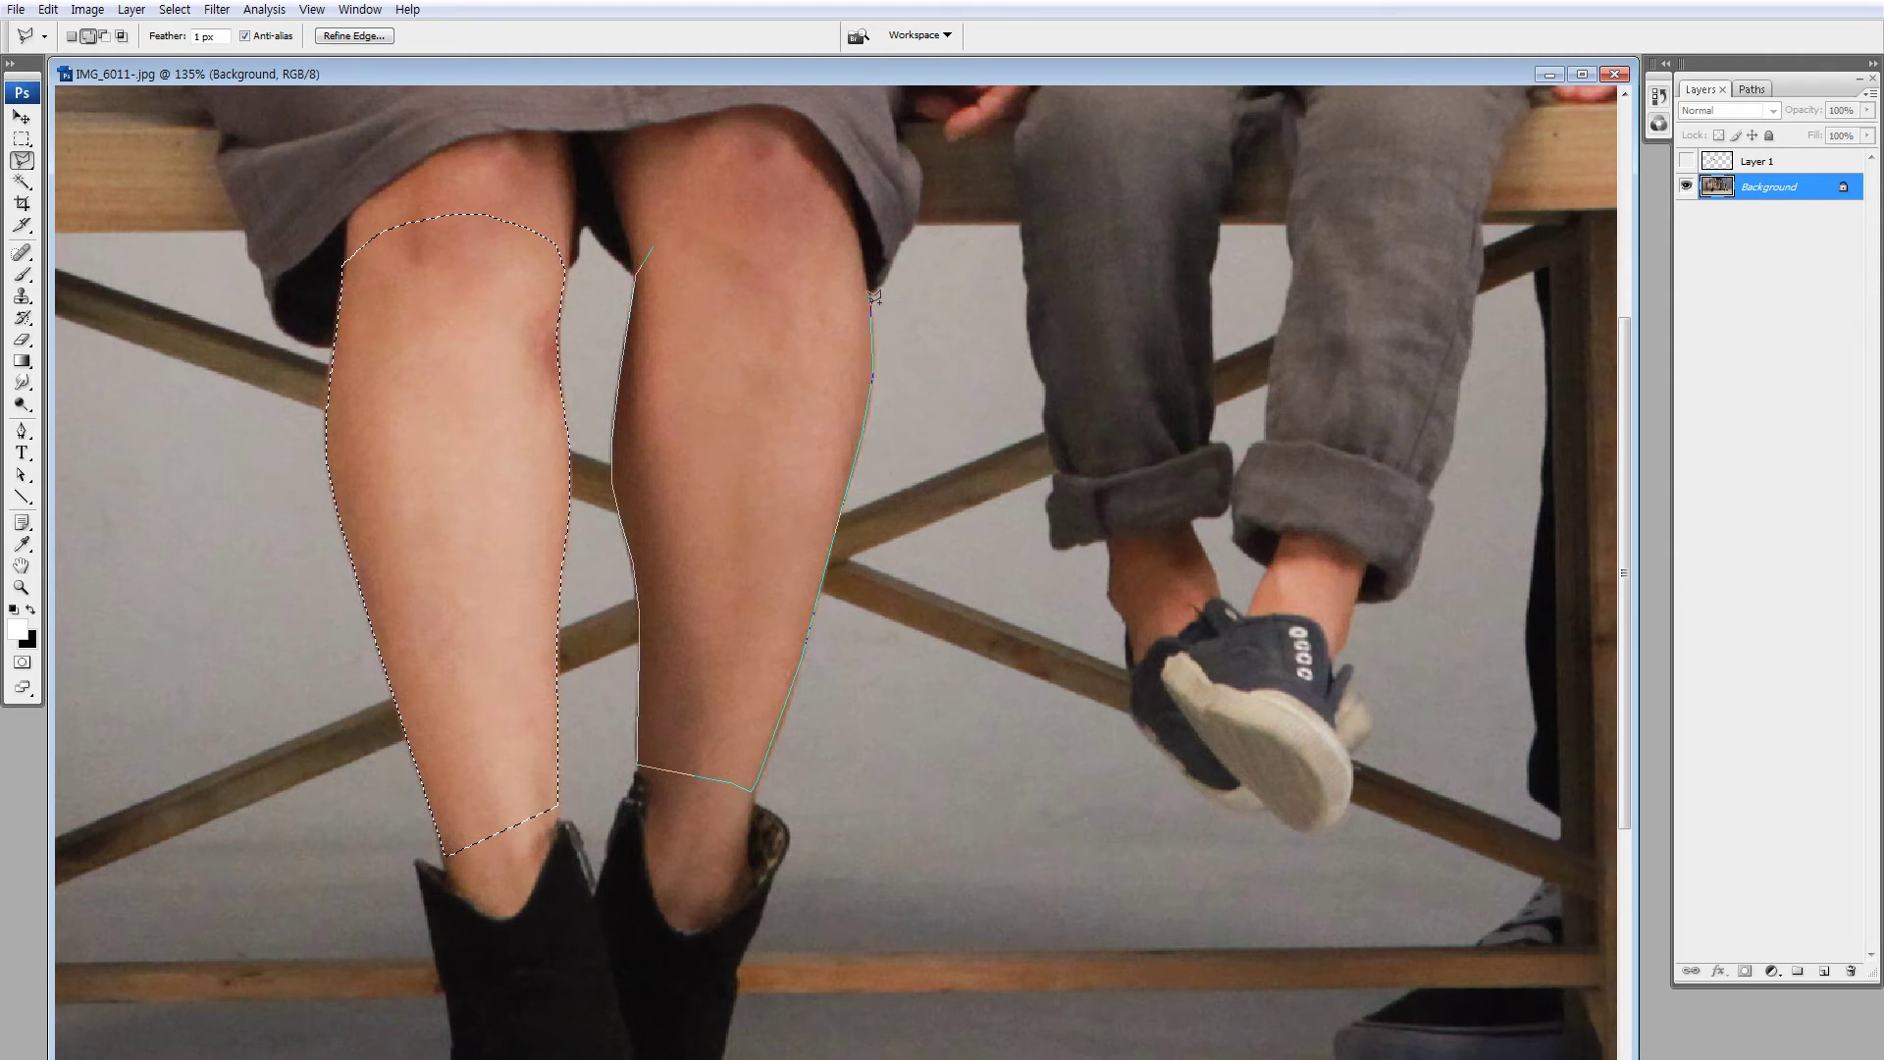
{"action": "double_click", "coordinate": [834, 227]}
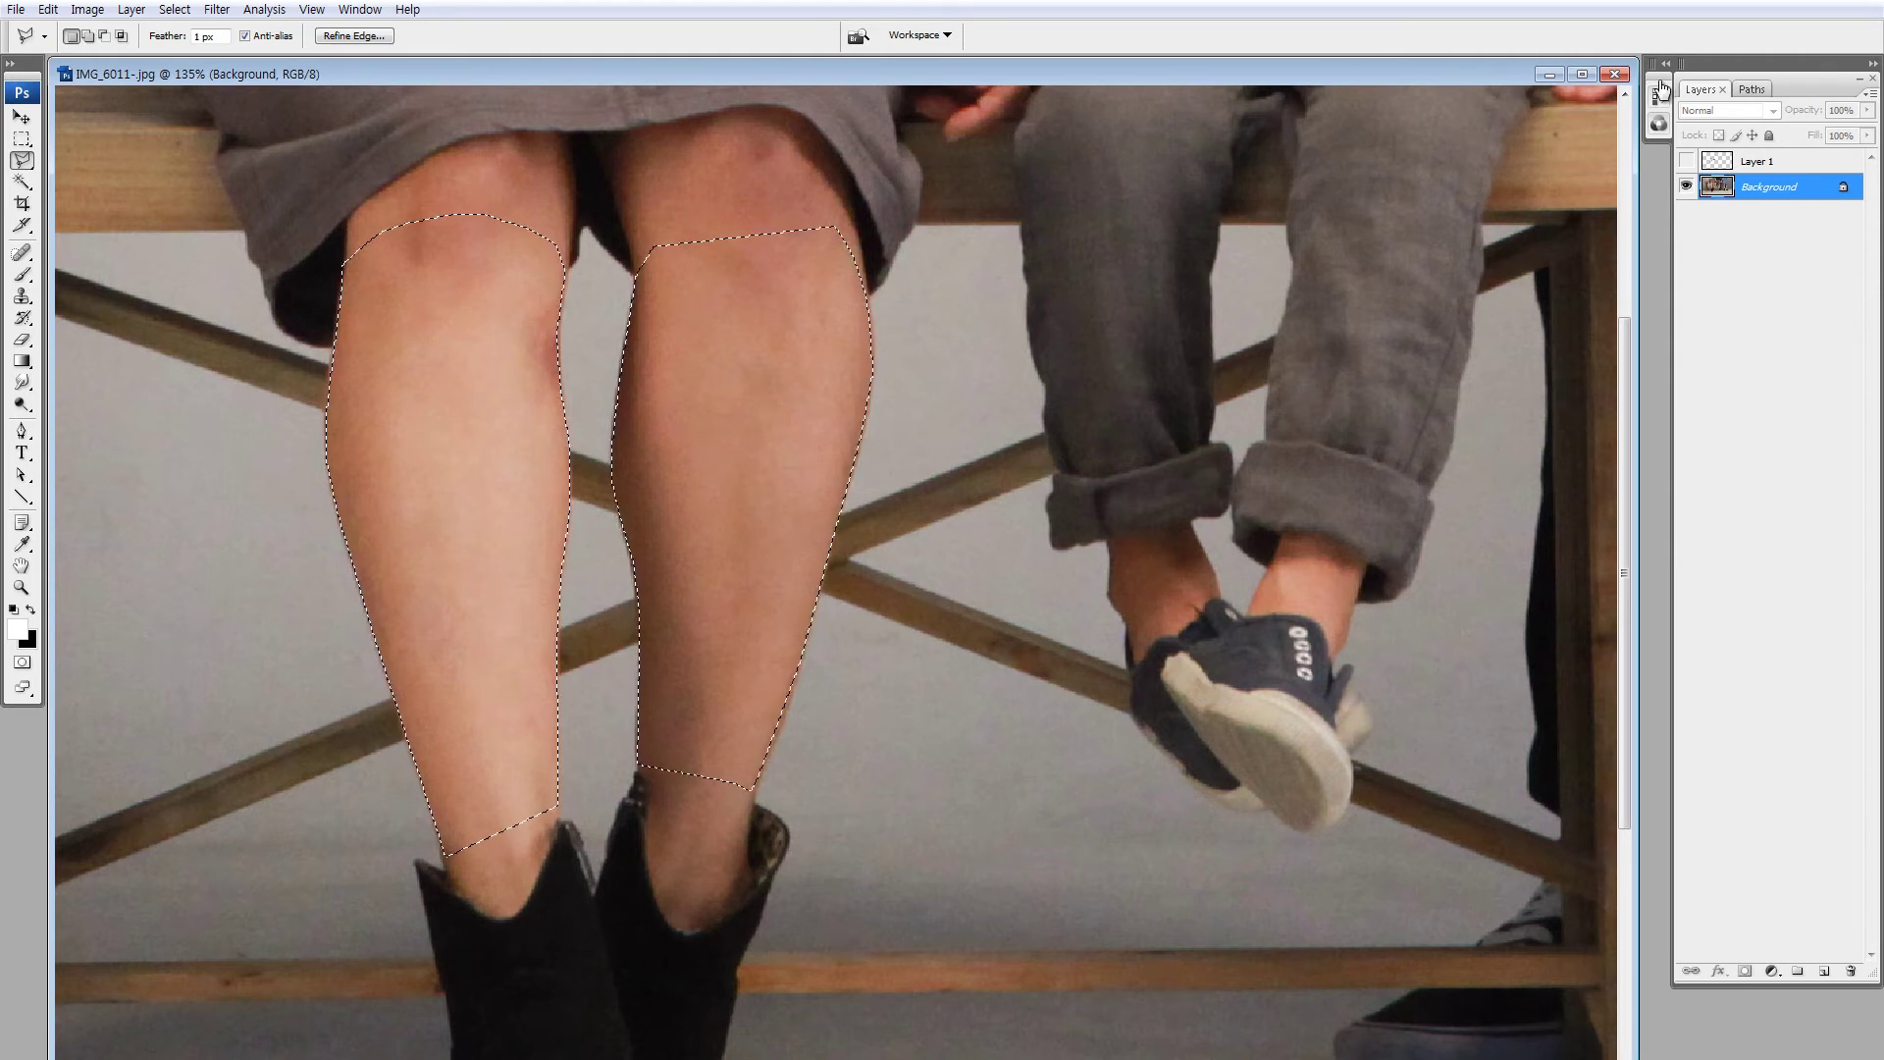
{"action": "key", "text": "ctrl+j"}
{"action": "key", "text": "ctrl+d"}
Step: Keep the leg layer above the patches and narrow the copied legs to 94% width
{"action": "left_click_drag", "start_coordinate": [1717, 187], "coordinate": [1720, 167]}
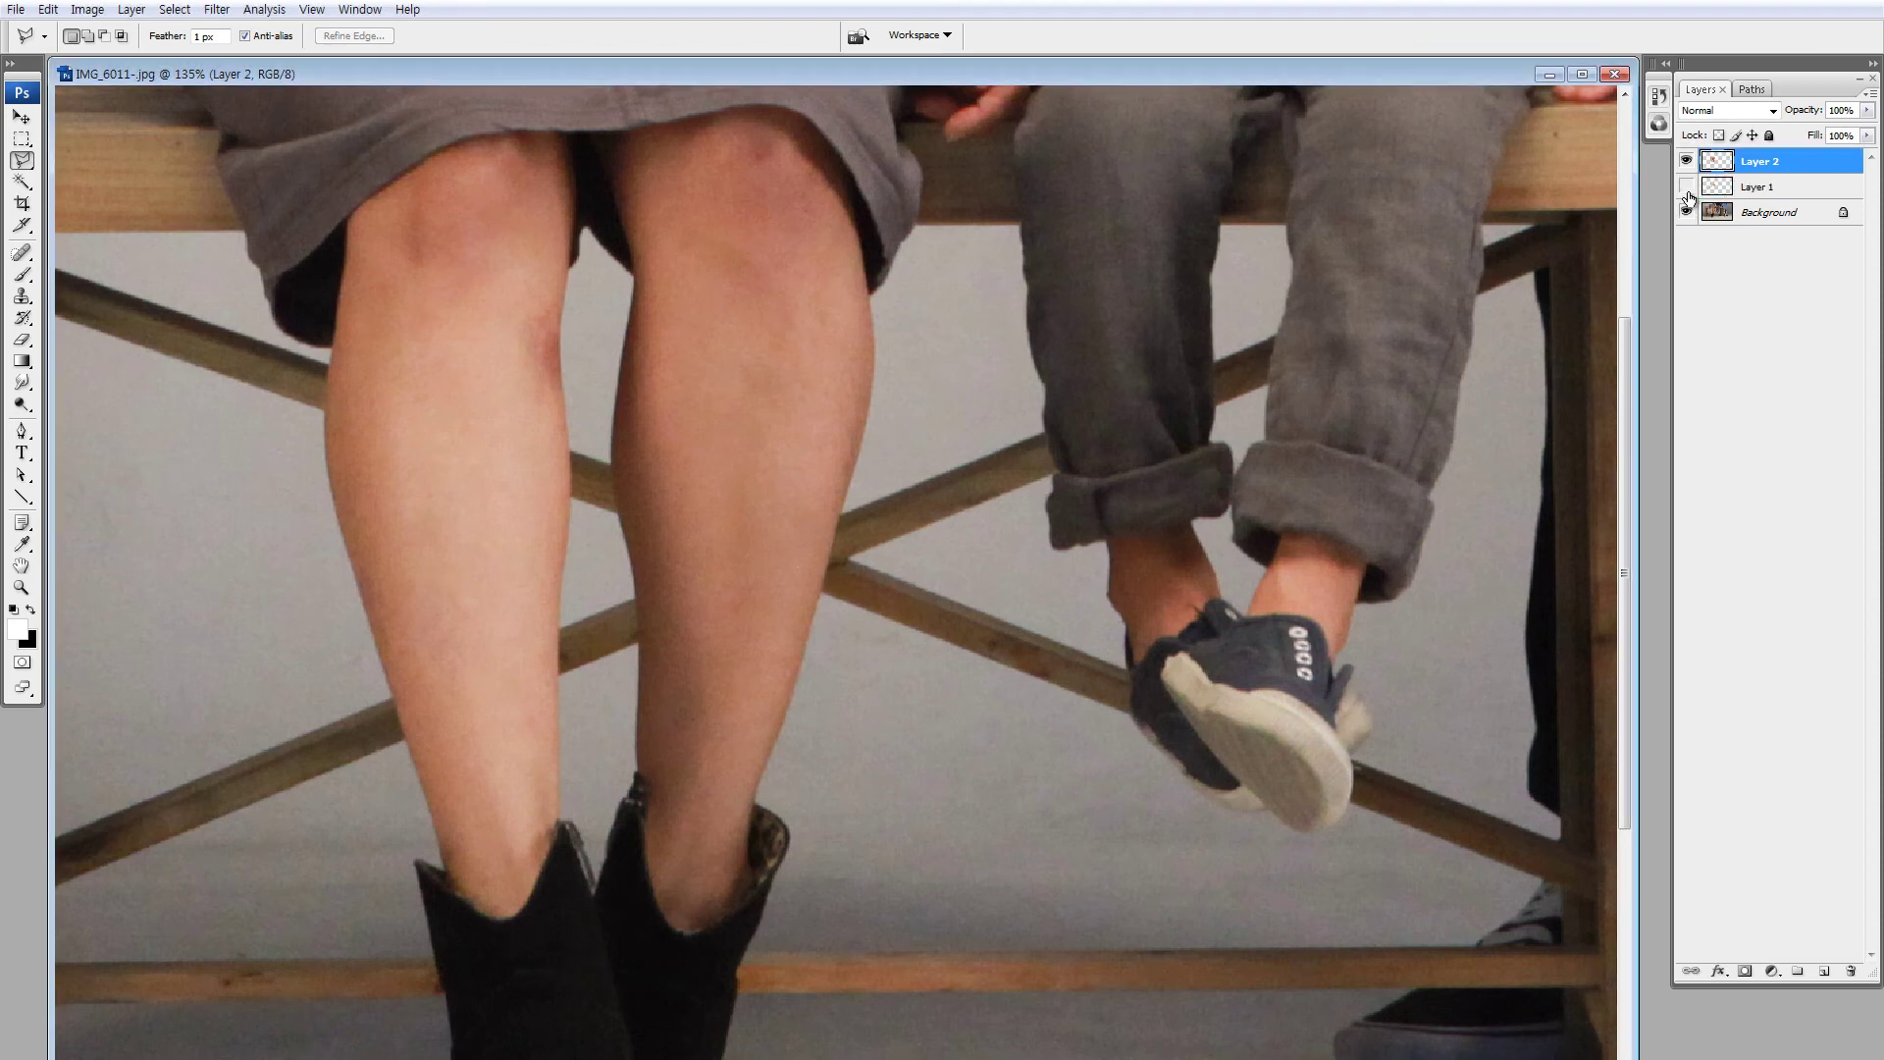
{"action": "left_click_drag", "start_coordinate": [1028, 457], "coordinate": [735, 587]}
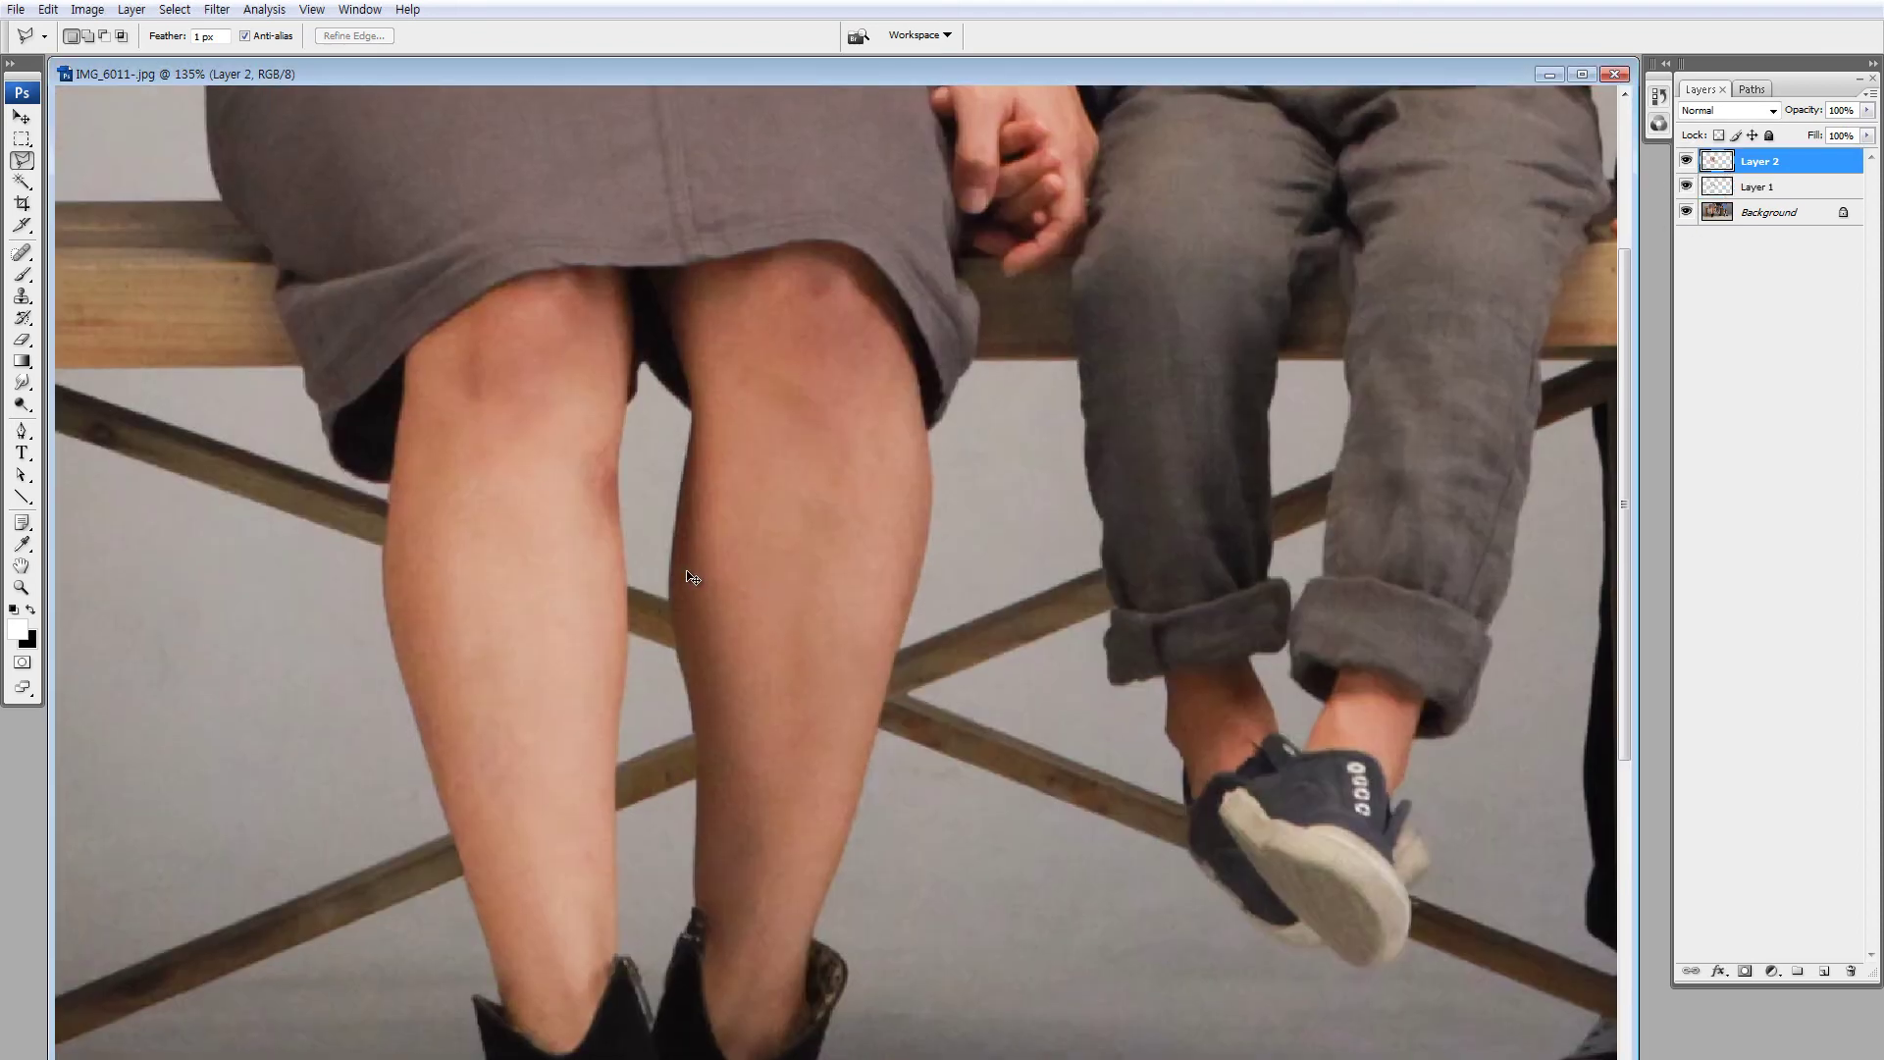
{"action": "key", "text": "ctrl+t"}
{"action": "left_click_drag", "start_coordinate": [380, 671], "coordinate": [420, 671]}
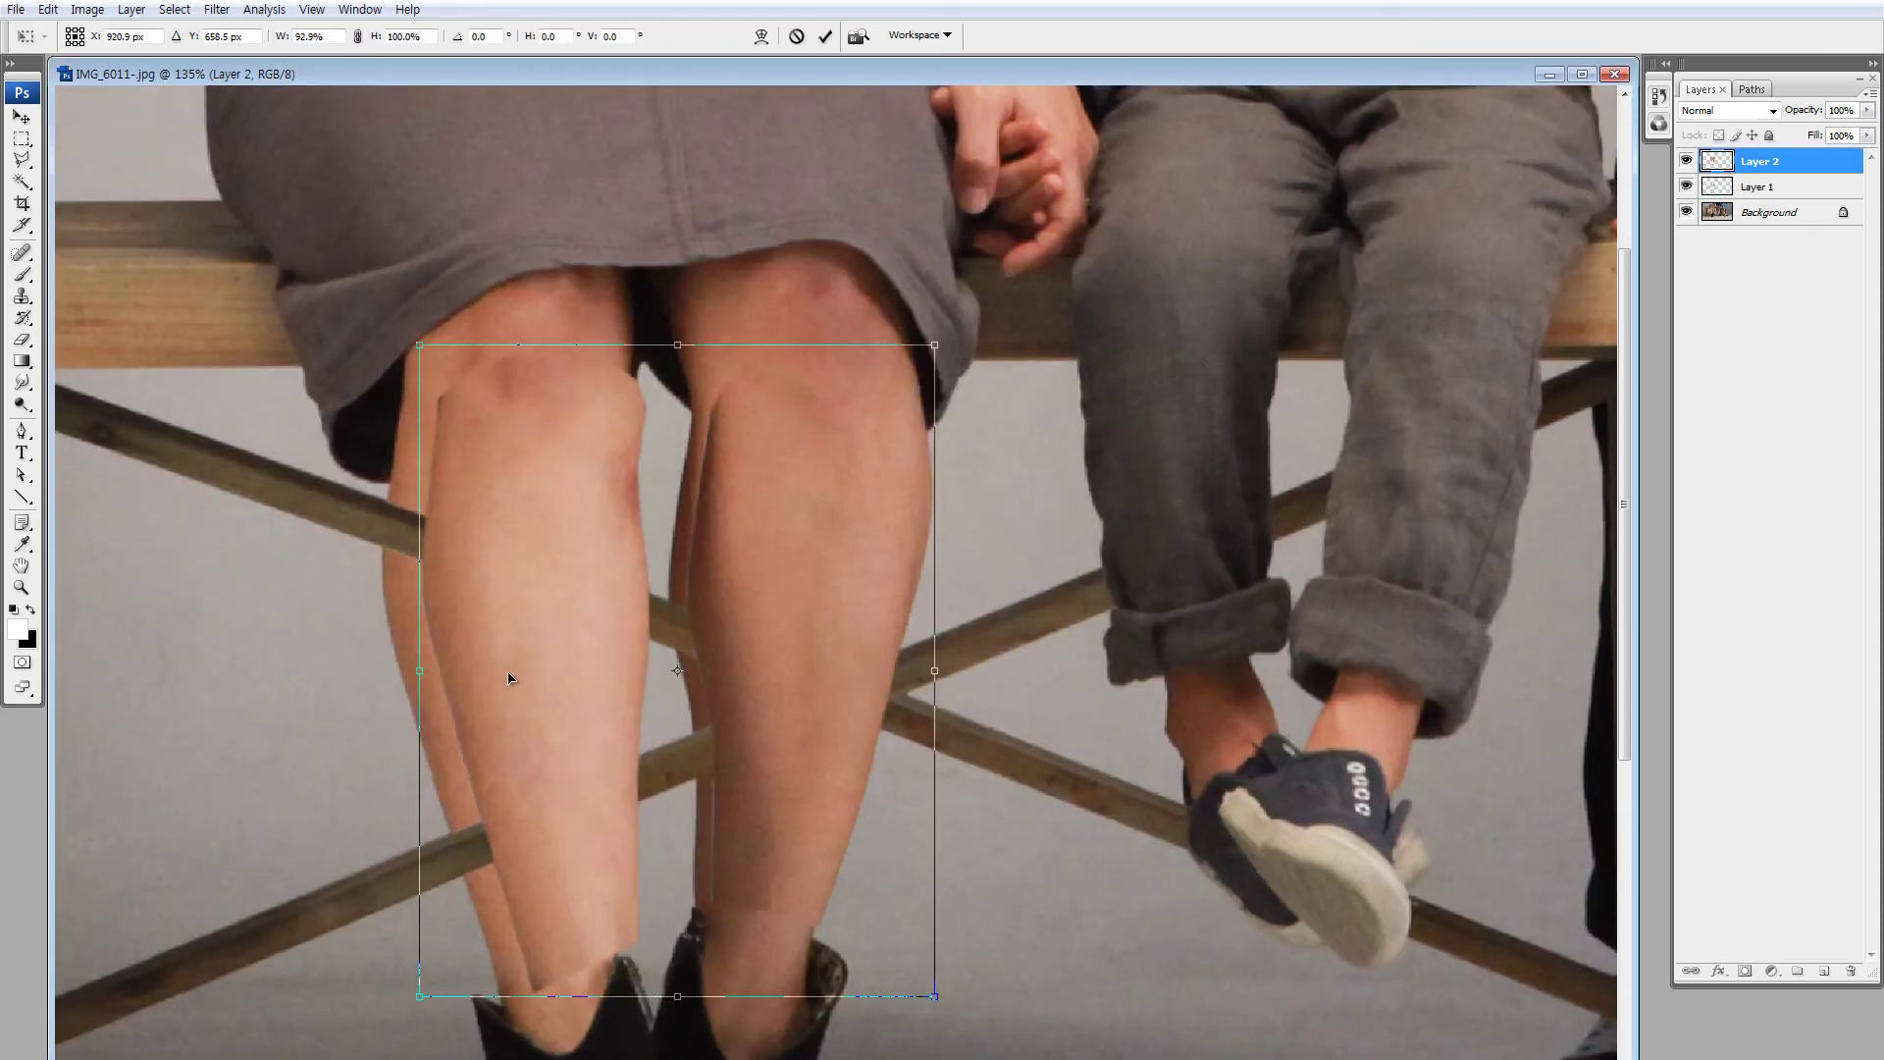
{"action": "key", "text": "ctrl+z"}
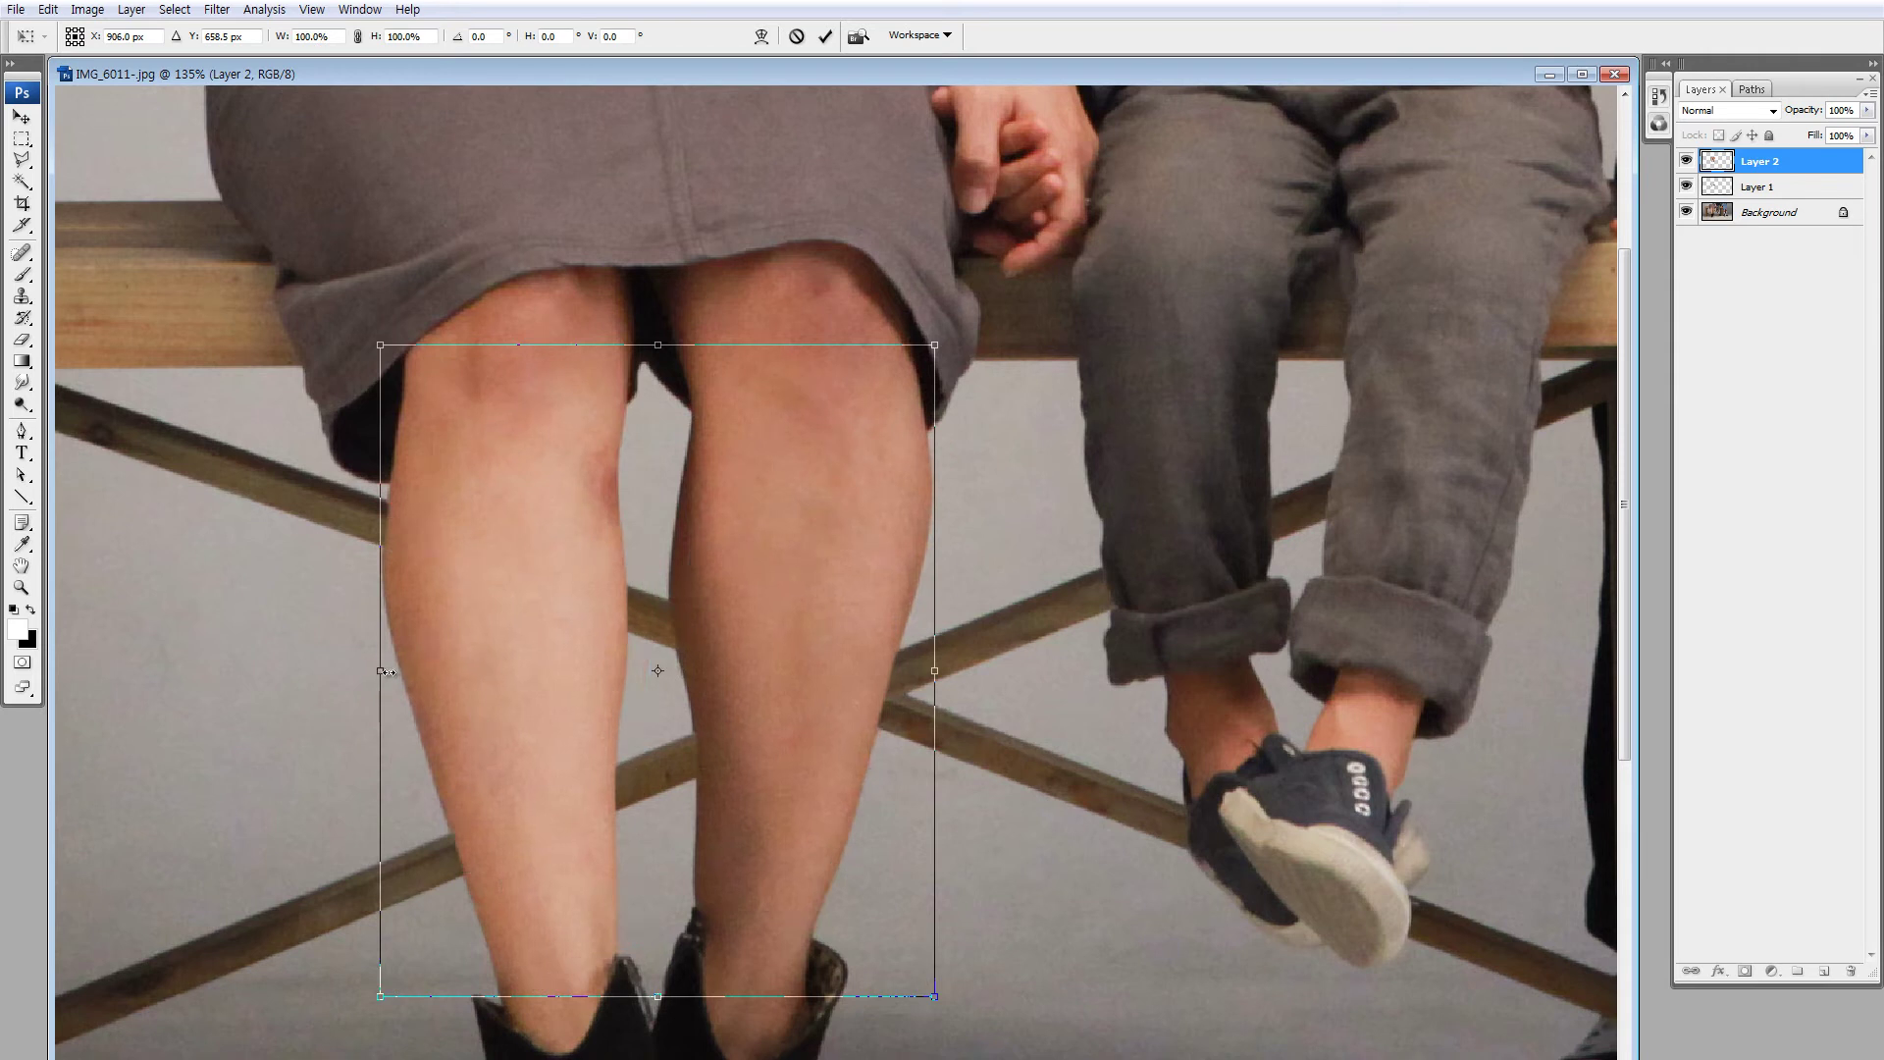
{"action": "left_click_drag", "start_coordinate": [383, 672], "coordinate": [397, 671]}
{"action": "left_click_drag", "start_coordinate": [934, 671], "coordinate": [916, 671]}
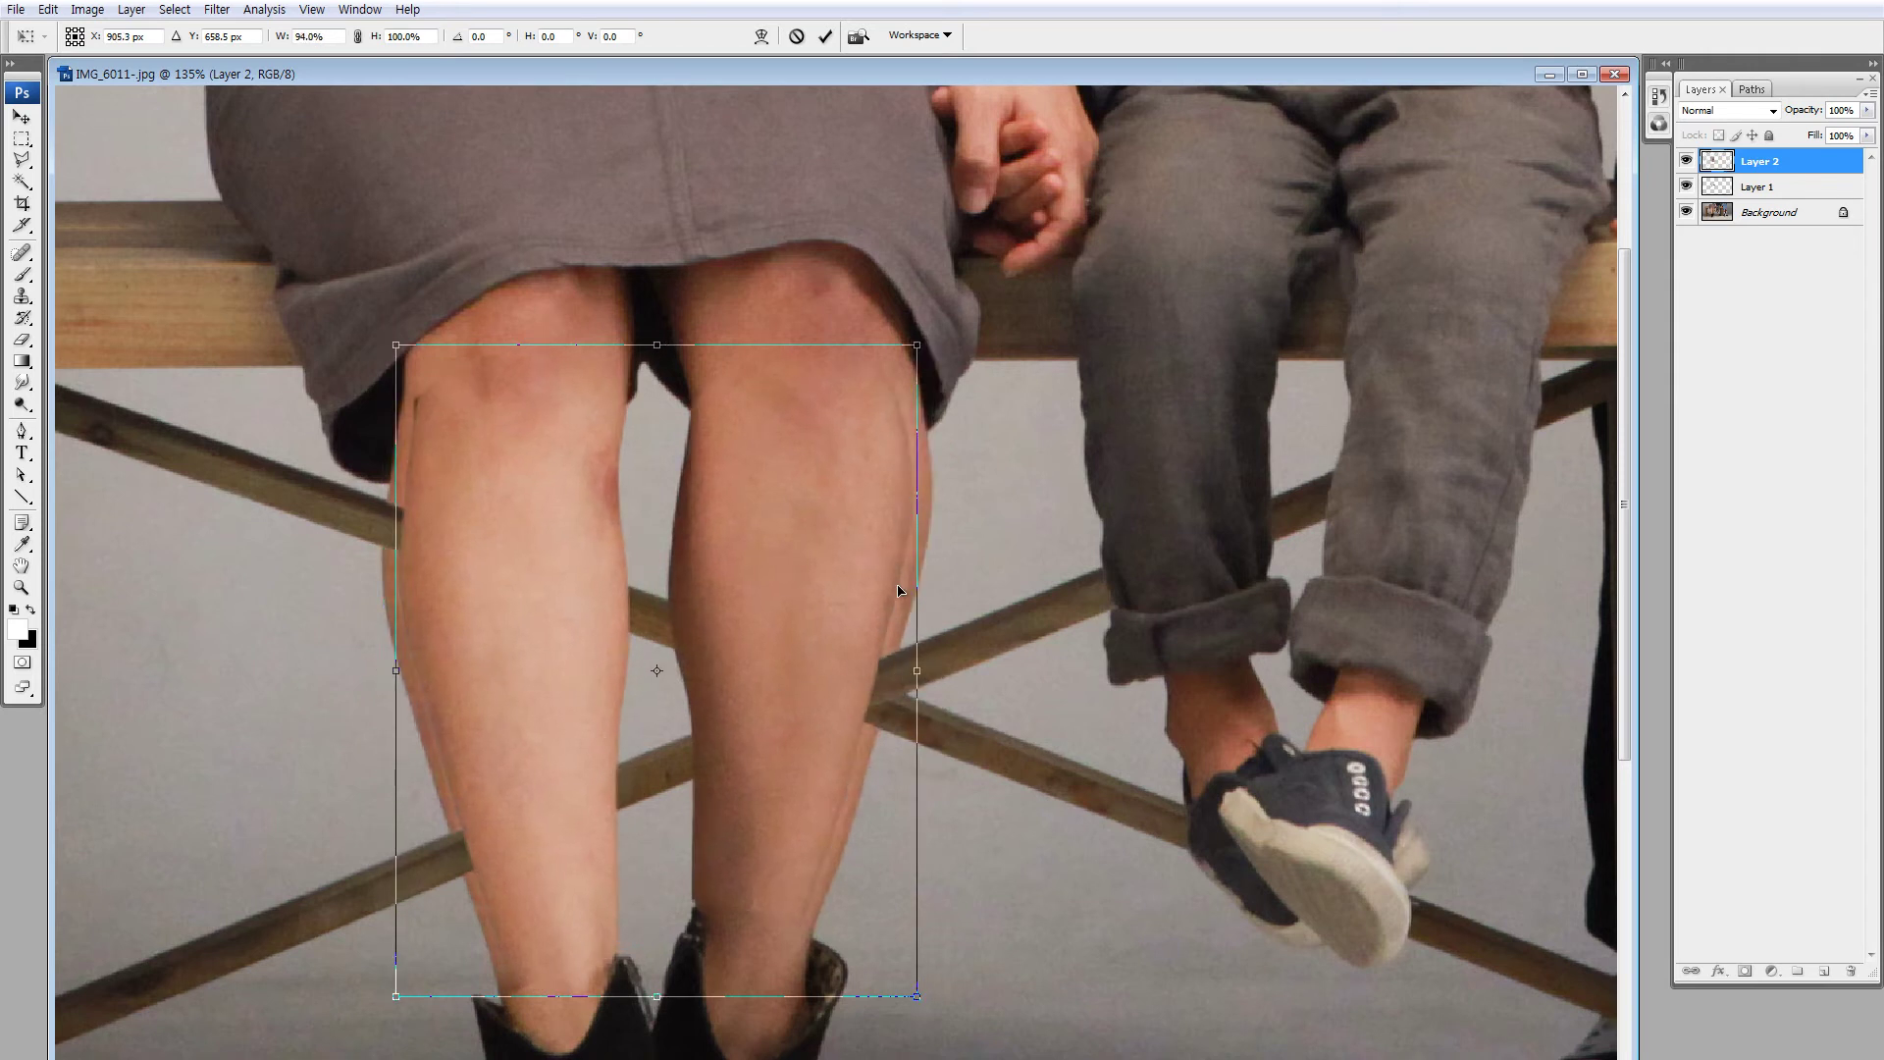
{"action": "key", "text": "Return"}
Step: Target the Background layer and show only the leg cut-out layer
{"action": "key", "text": "l"}
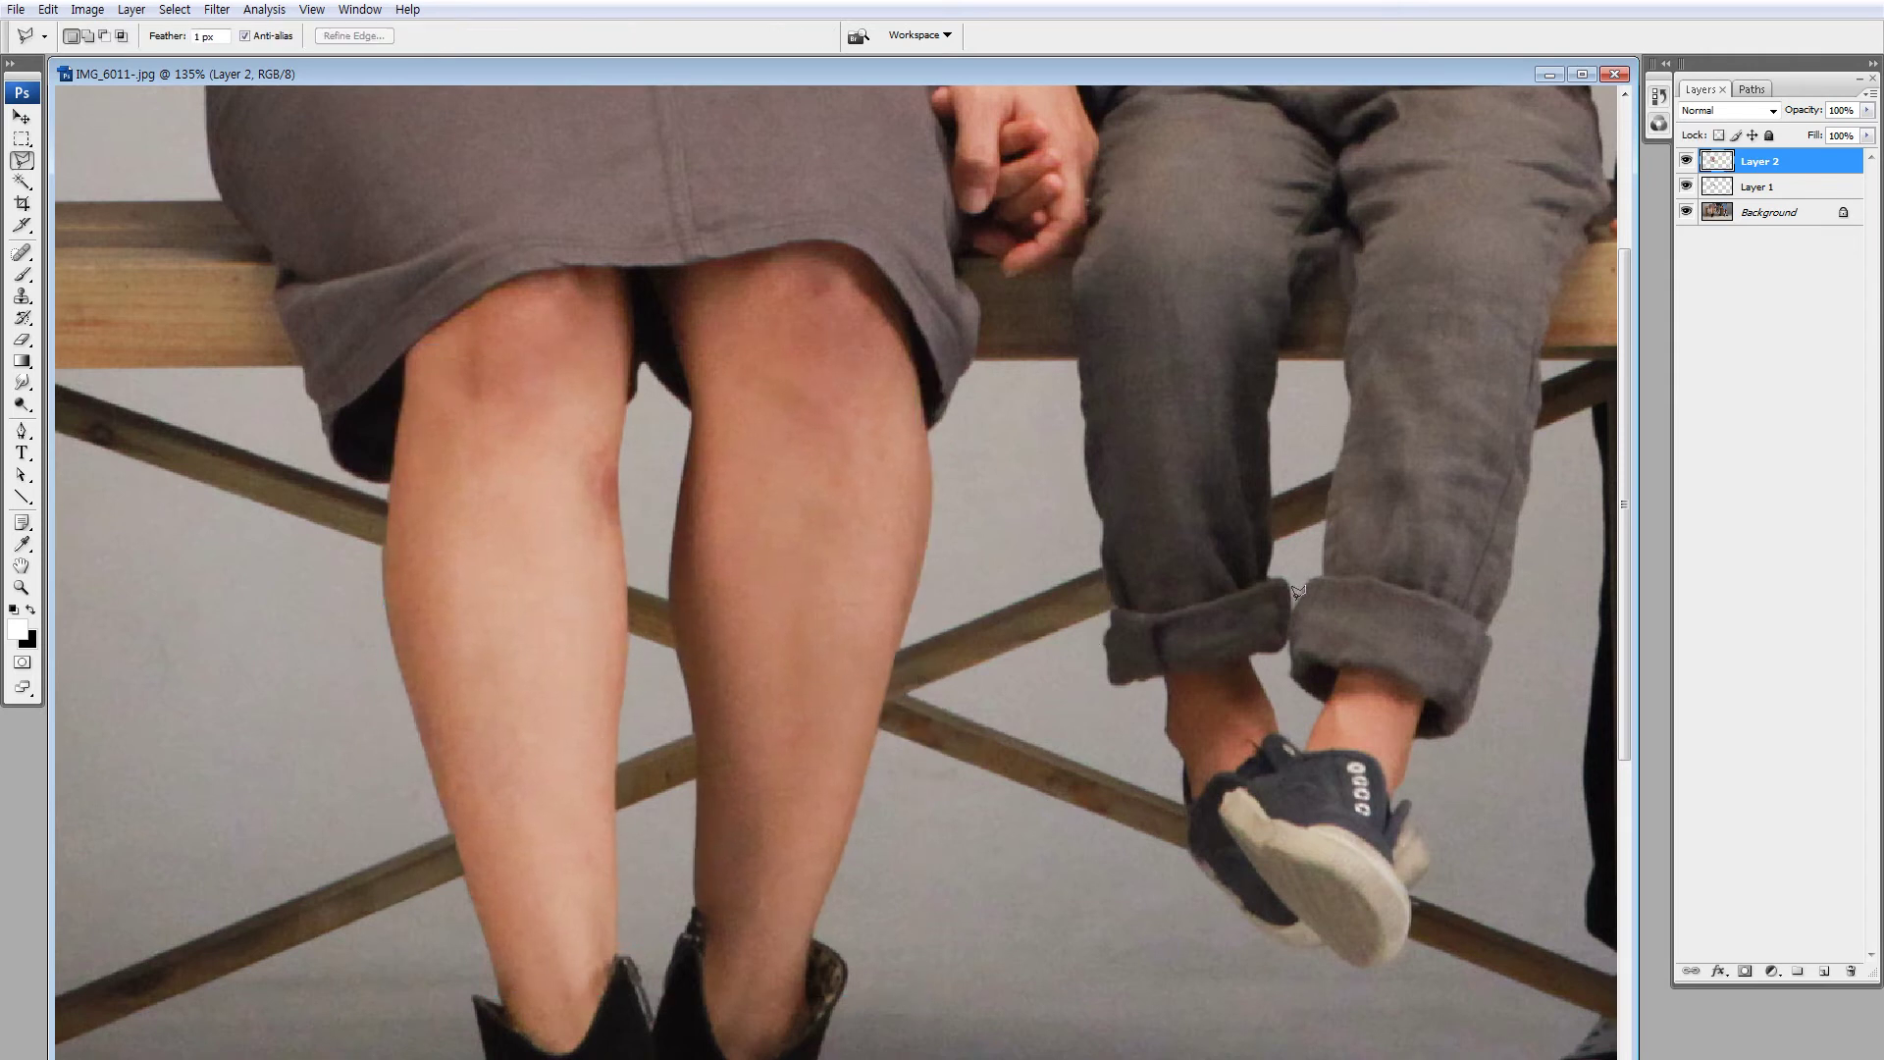
{"action": "left_click", "coordinate": [1735, 213]}
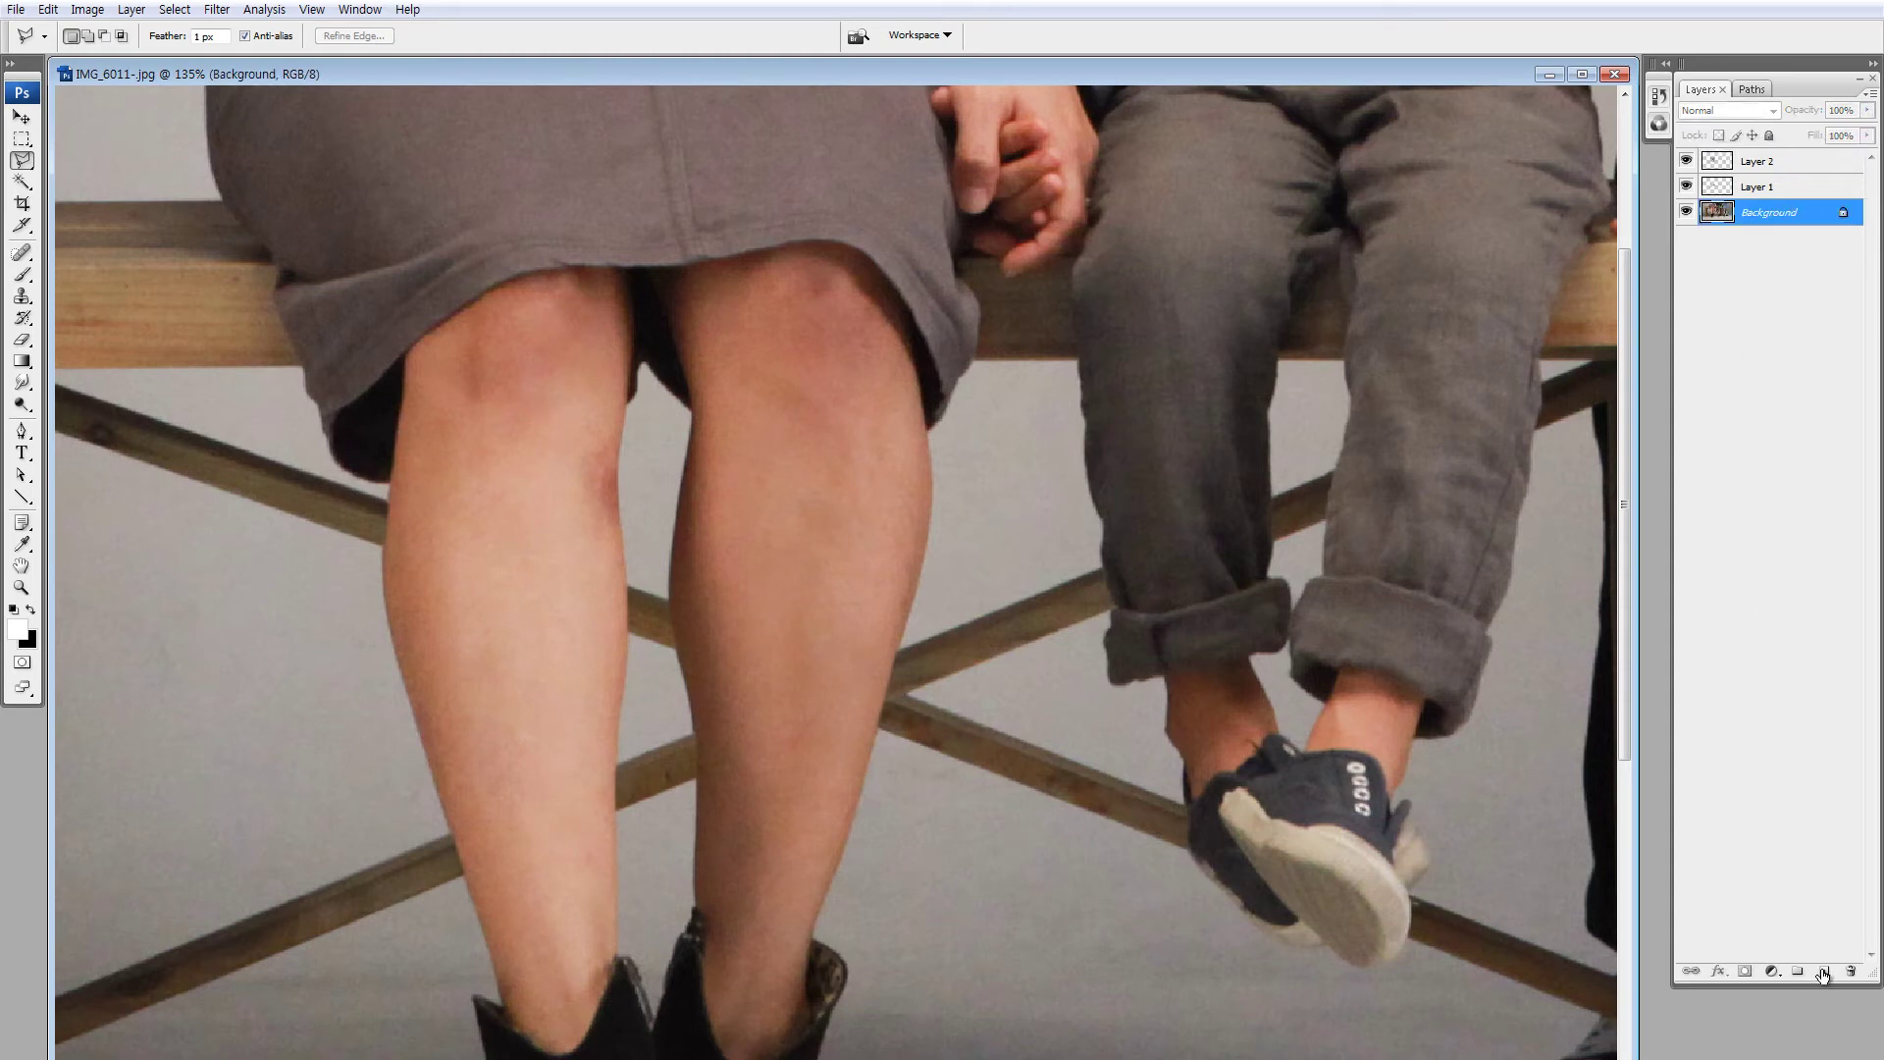
{"action": "left_click", "coordinate": [1823, 972]}
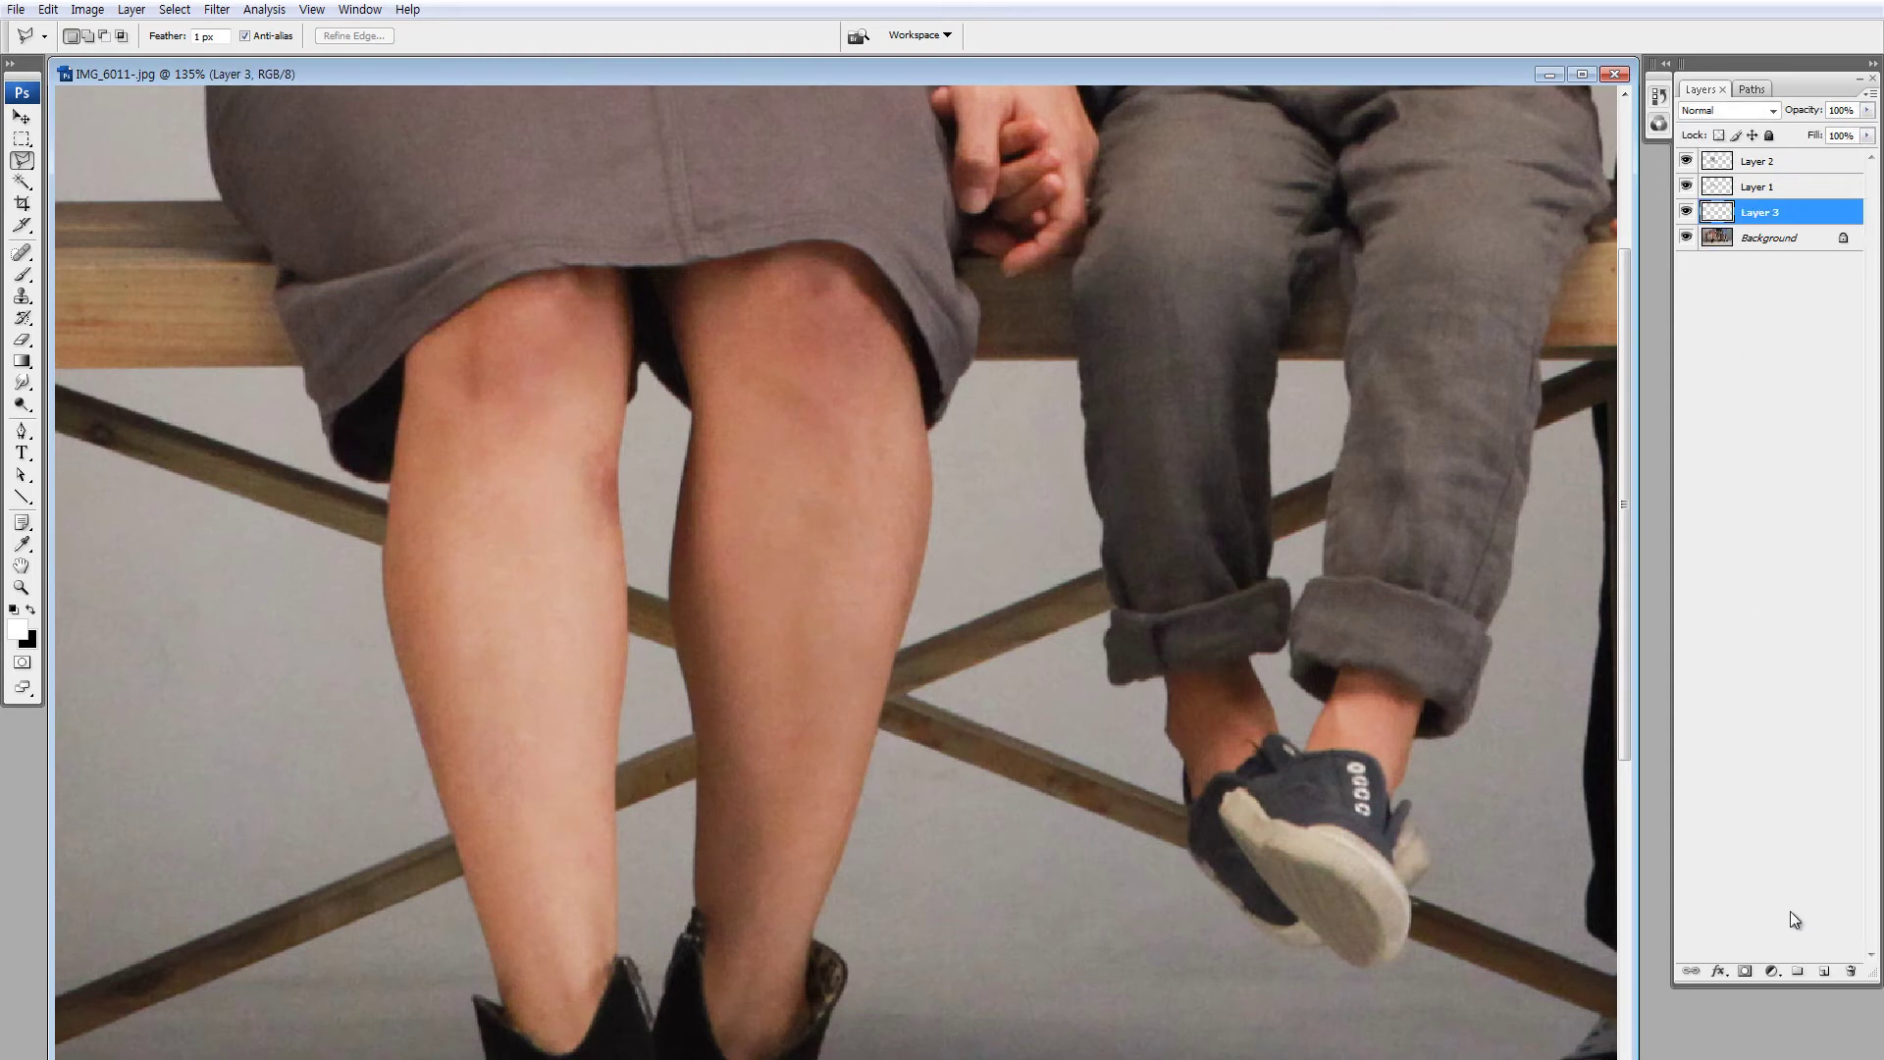
{"action": "key", "text": "ctrl+z"}
{"action": "left_click", "coordinate": [1717, 161]}
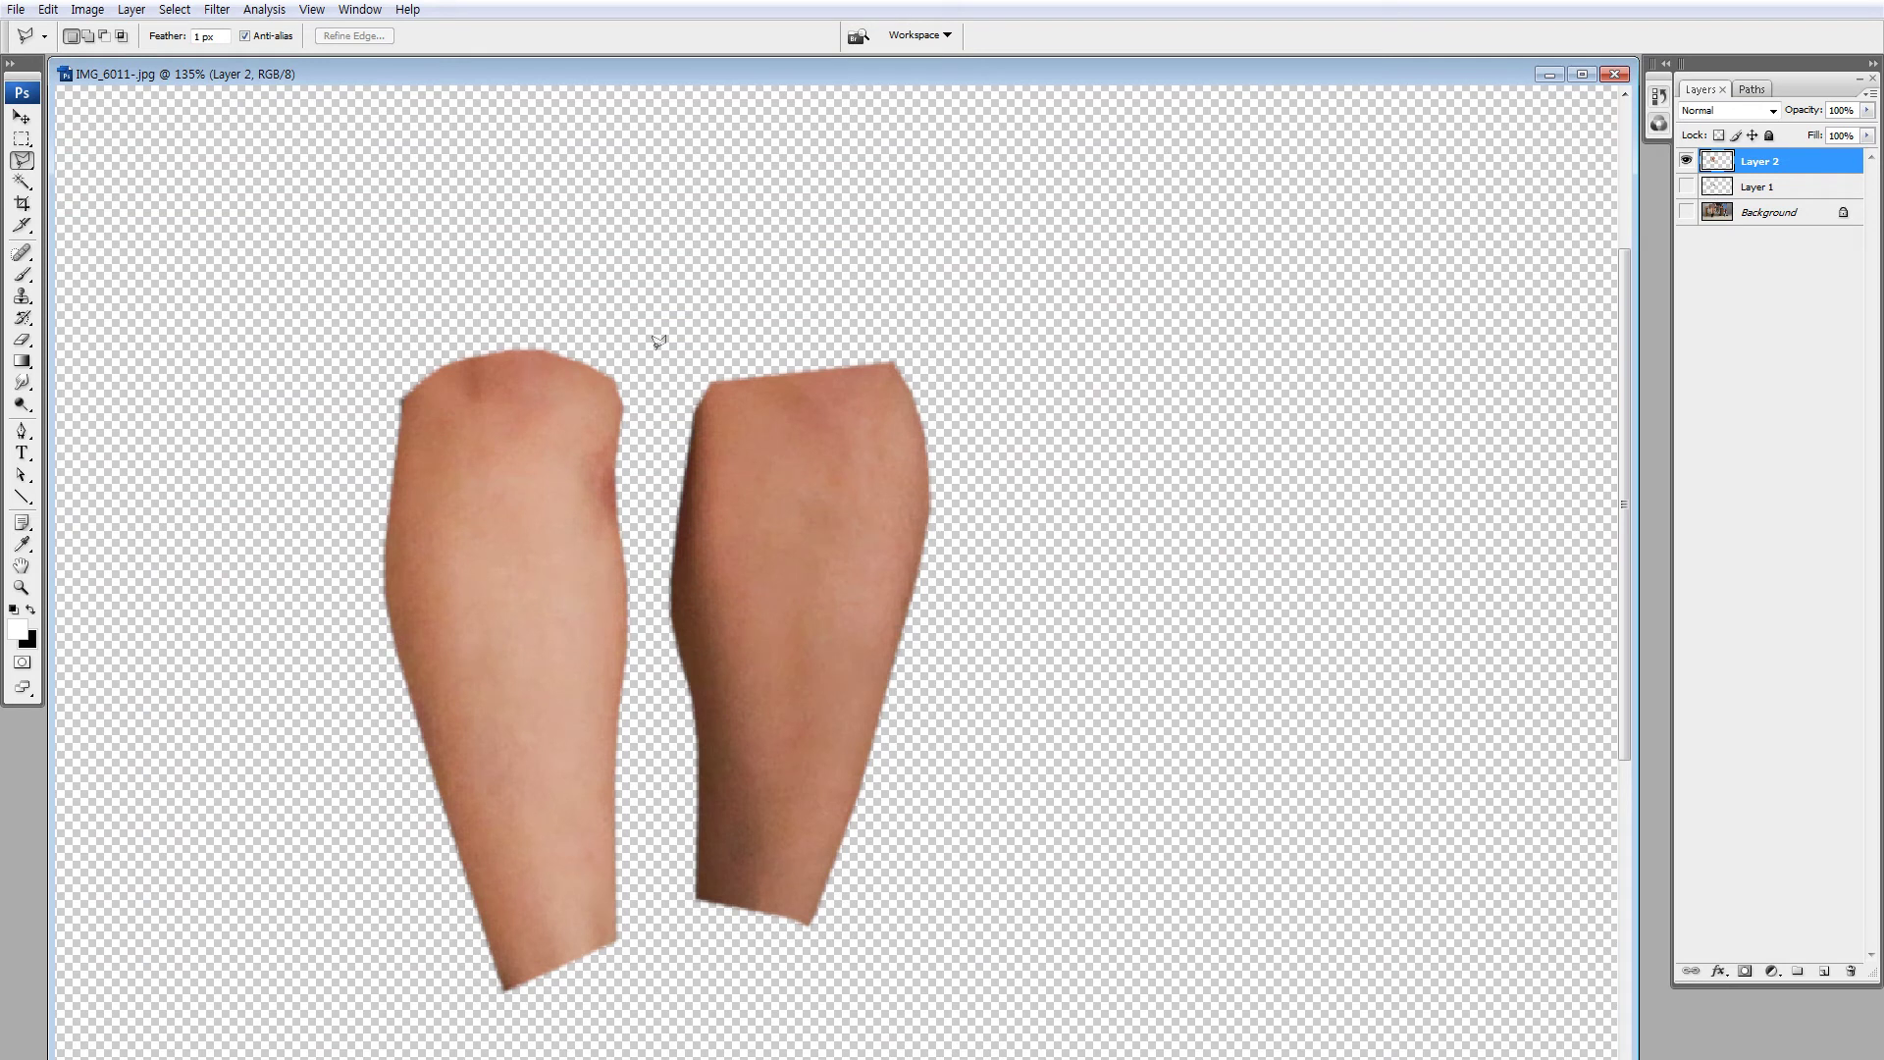
Step: Outline the left leg cut-out and copy it onto its own Layer 3
{"action": "left_click", "coordinate": [669, 284]}
{"action": "left_click", "coordinate": [648, 510]}
{"action": "left_click", "coordinate": [651, 1015]}
{"action": "left_click", "coordinate": [542, 1059]}
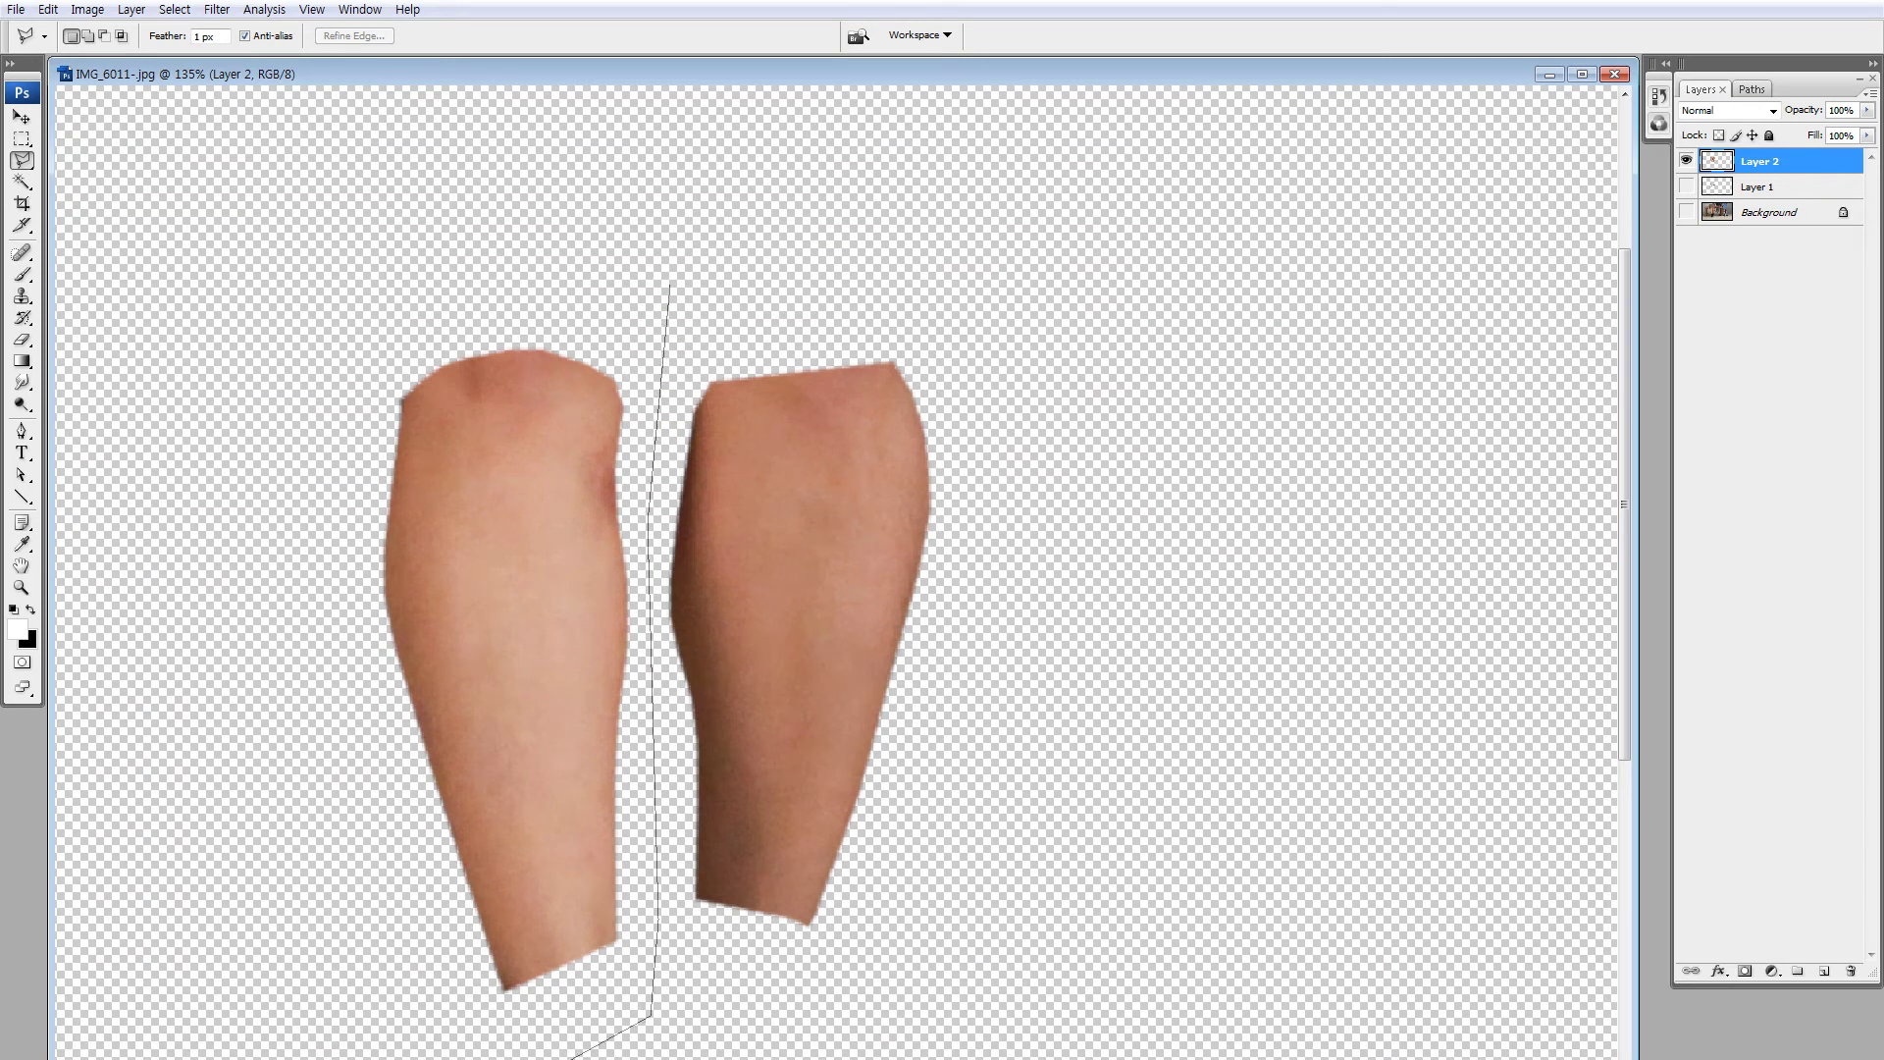
{"action": "left_click", "coordinate": [386, 1033]}
{"action": "left_click", "coordinate": [302, 659]}
{"action": "double_click", "coordinate": [298, 271]}
{"action": "key", "text": "ctrl+j"}
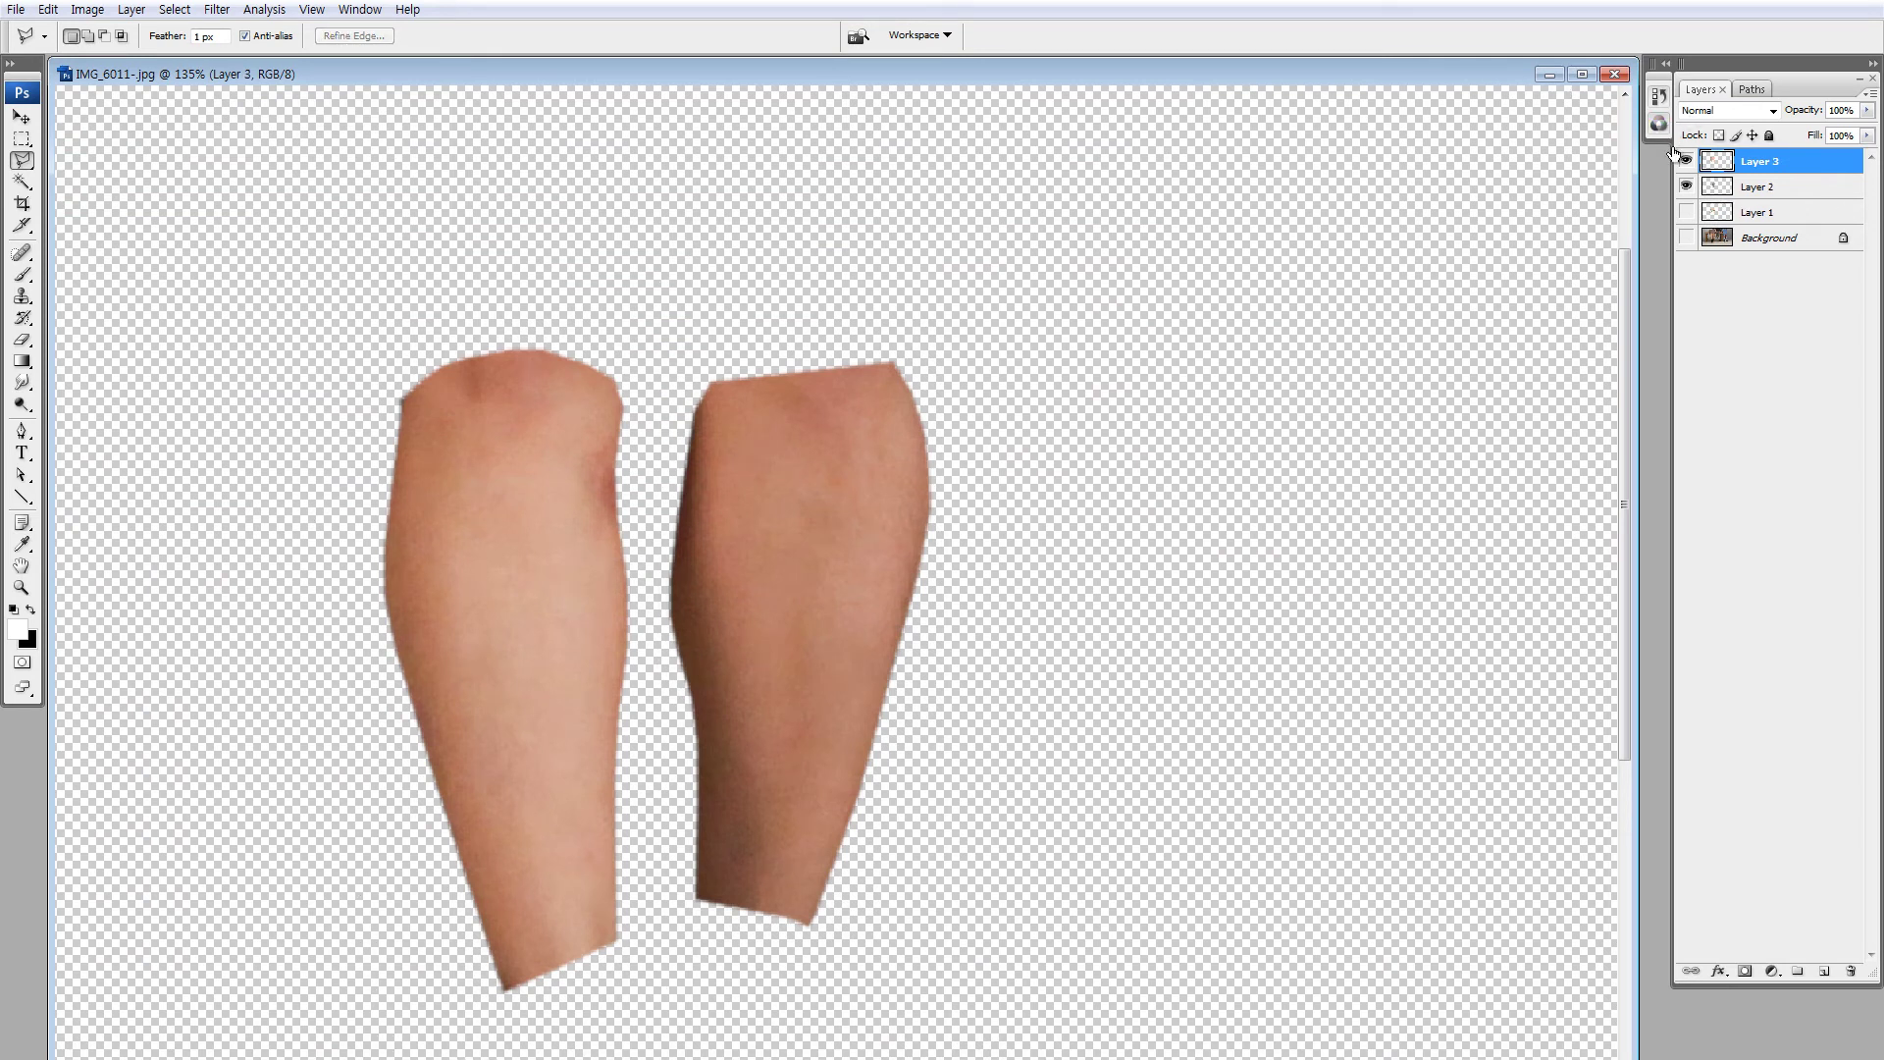
Step: Restore layer visibility, hide Layer 3, show Layer 2 and make it active
{"action": "left_click", "coordinate": [1686, 186]}
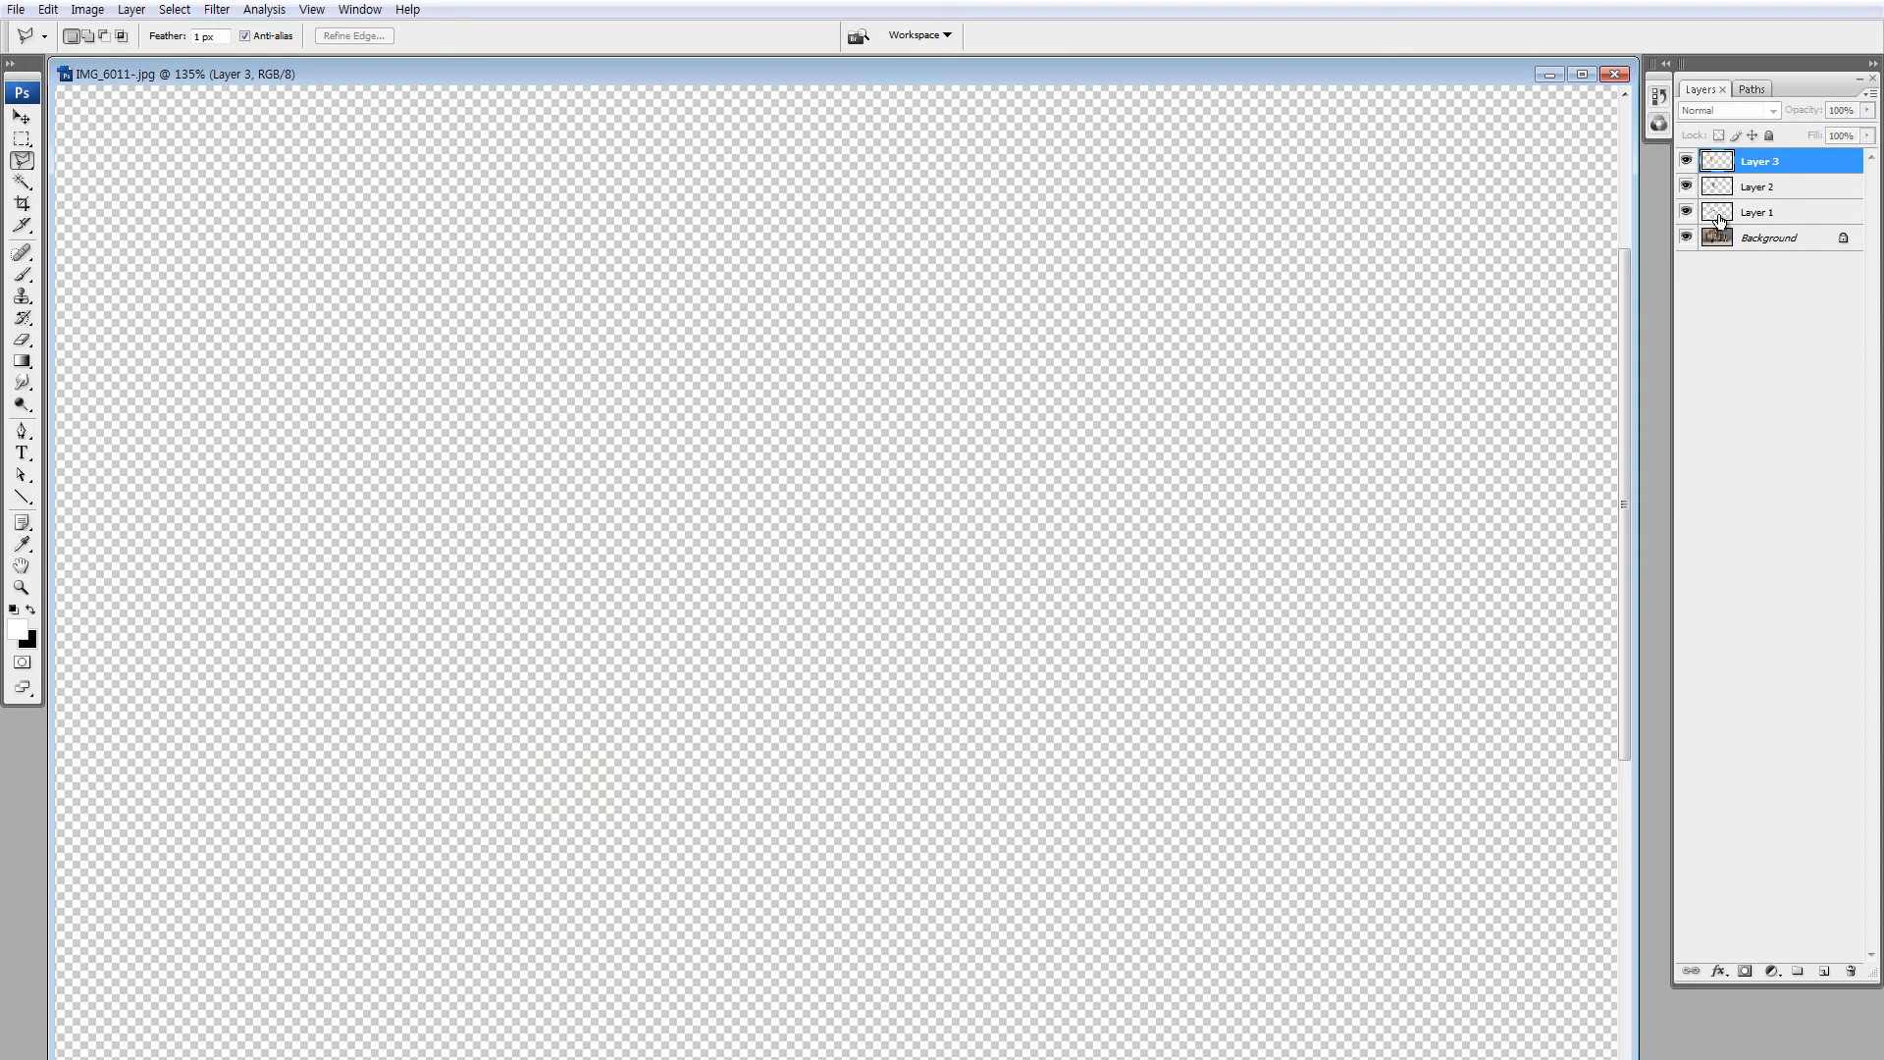
{"action": "left_click_drag", "start_coordinate": [1686, 161], "coordinate": [1686, 238]}
{"action": "left_click", "coordinate": [1698, 189]}
{"action": "left_click", "coordinate": [1686, 186]}
{"action": "left_click", "coordinate": [1686, 161]}
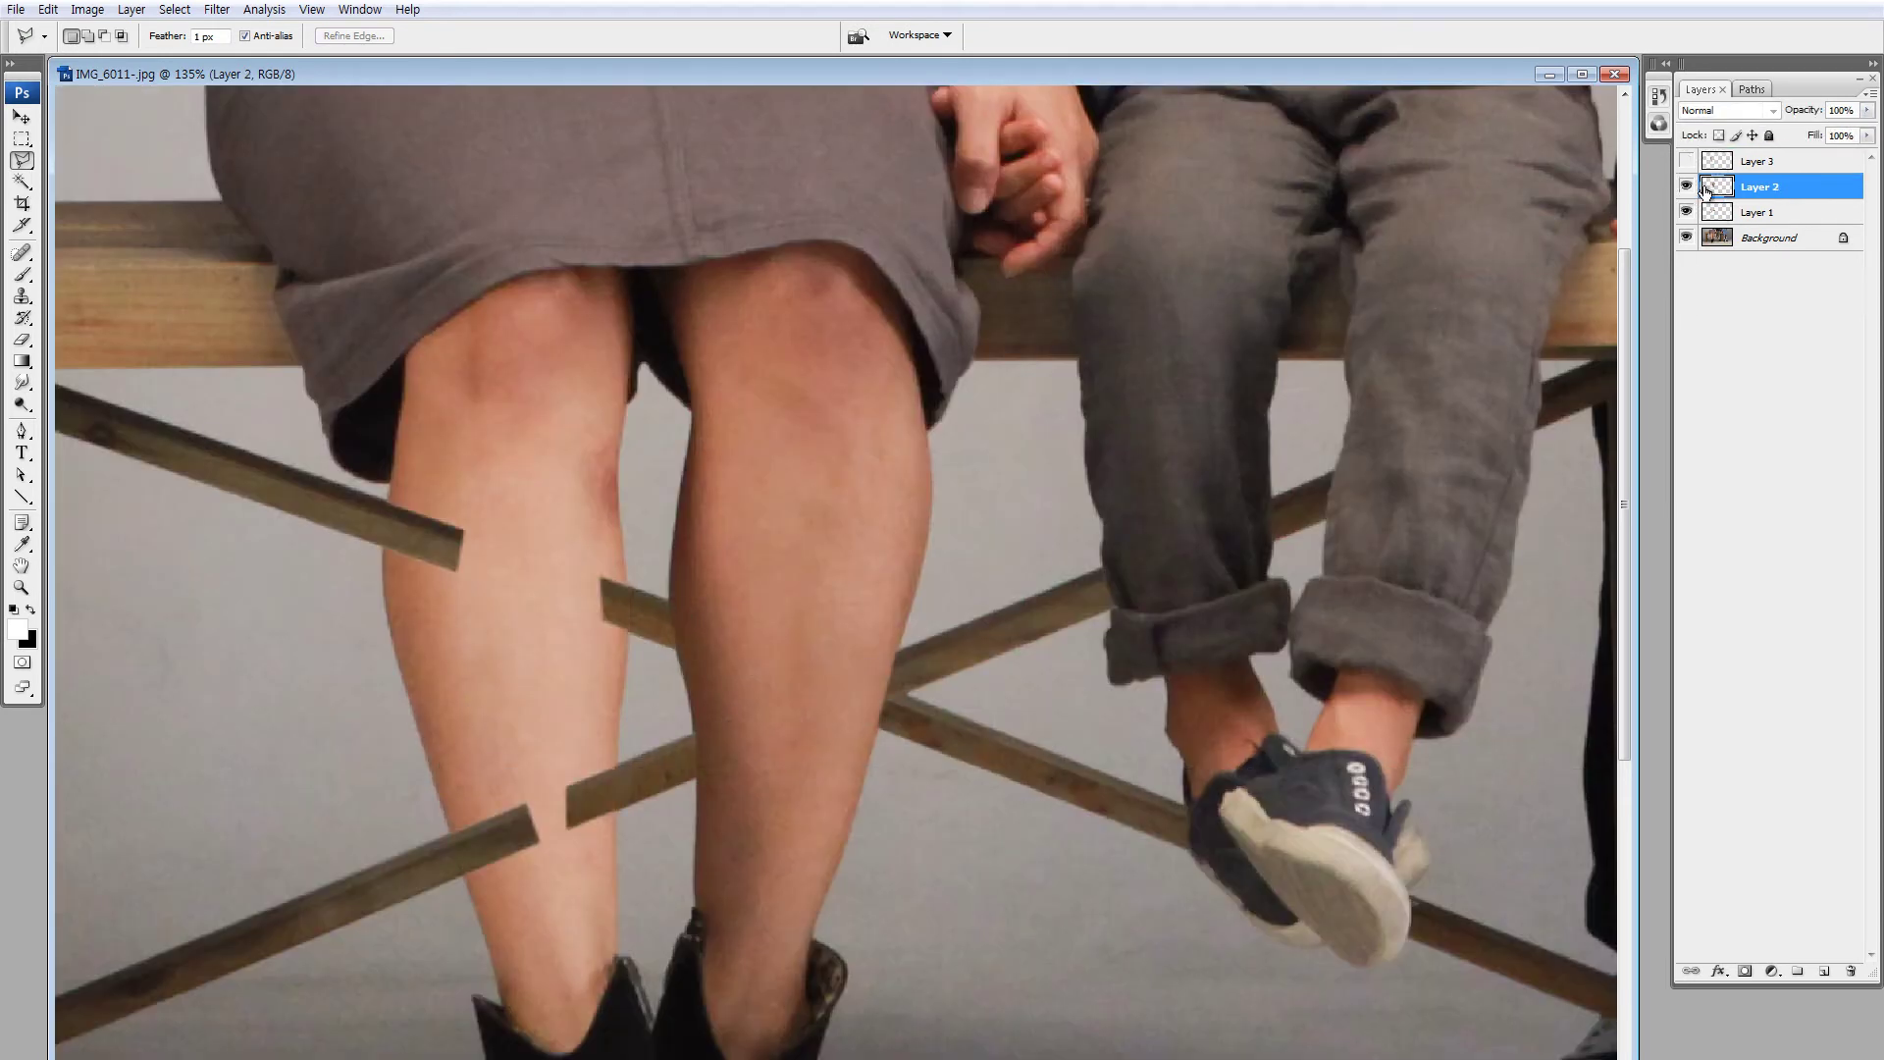
{"action": "left_click", "coordinate": [1686, 187]}
Step: Try a Liquify warp on Layer 2's calf edges, then cancel it
{"action": "left_click", "coordinate": [216, 12]}
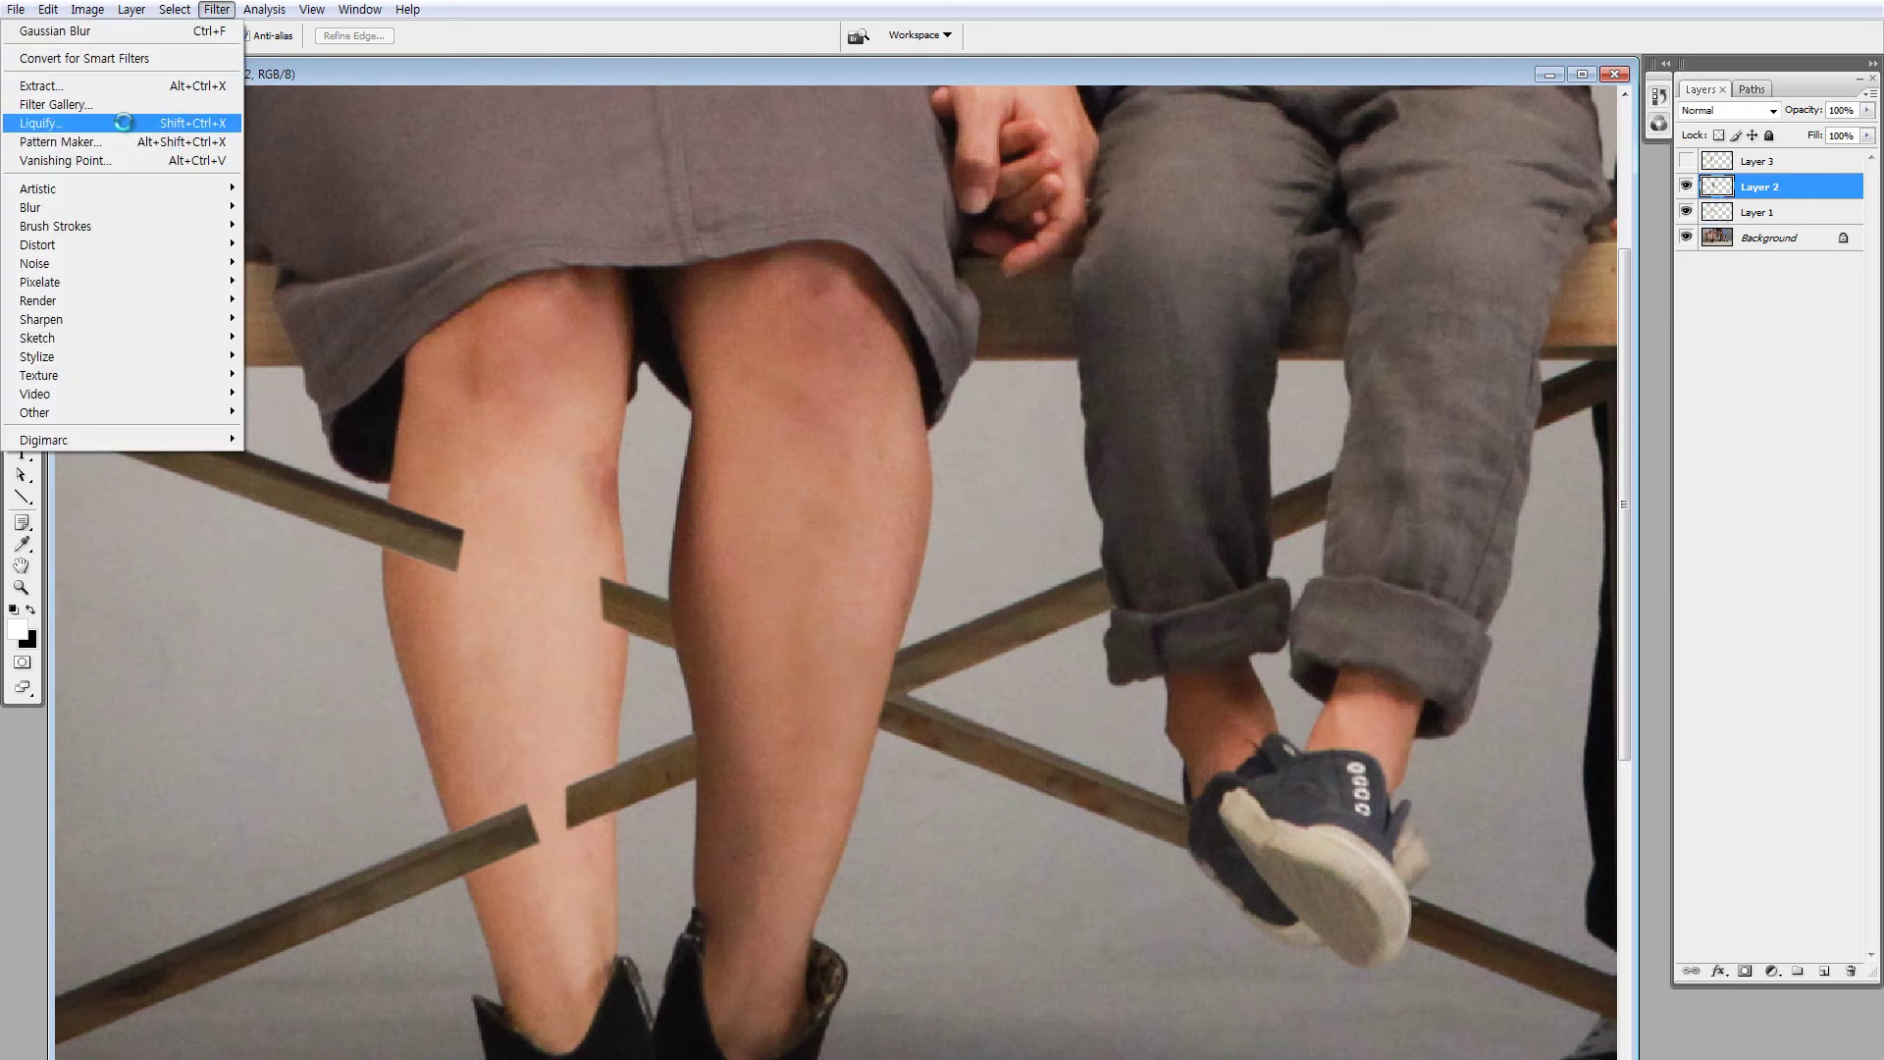
{"action": "left_click", "coordinate": [59, 122]}
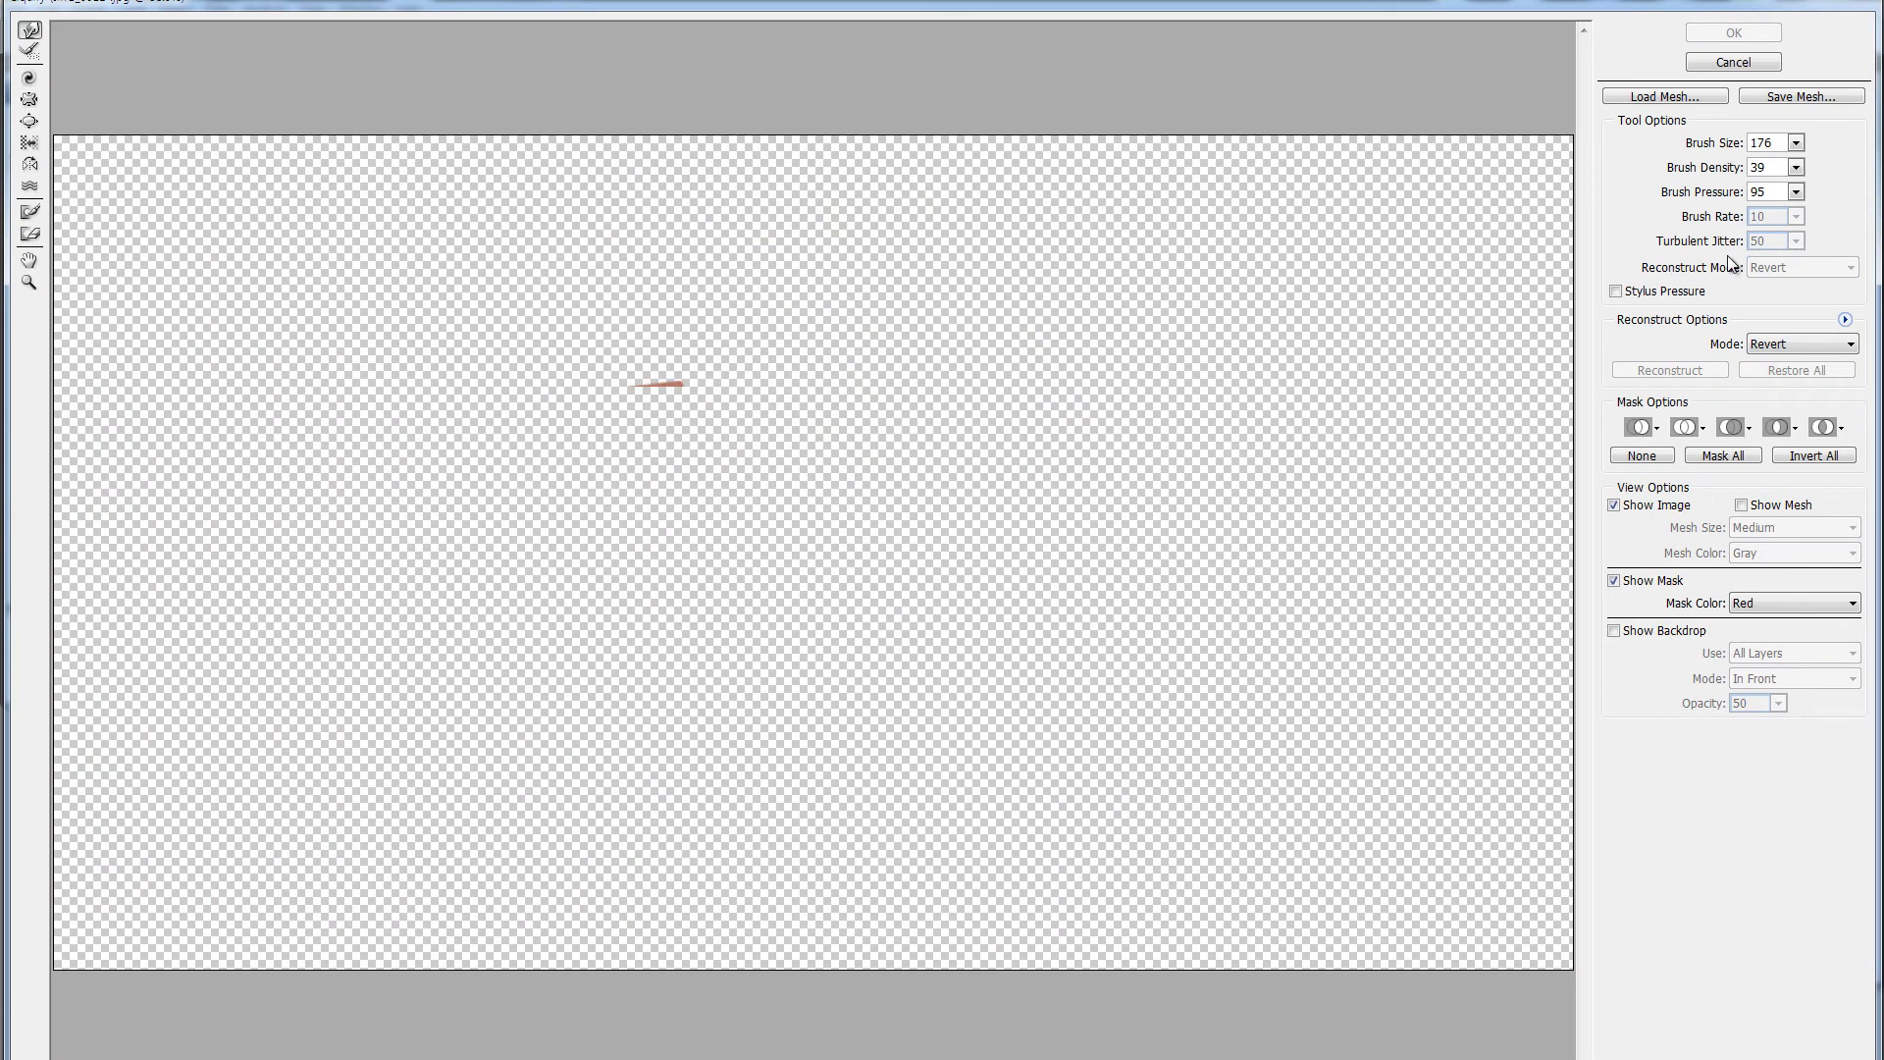
{"action": "key", "text": "ctrl+plus"}
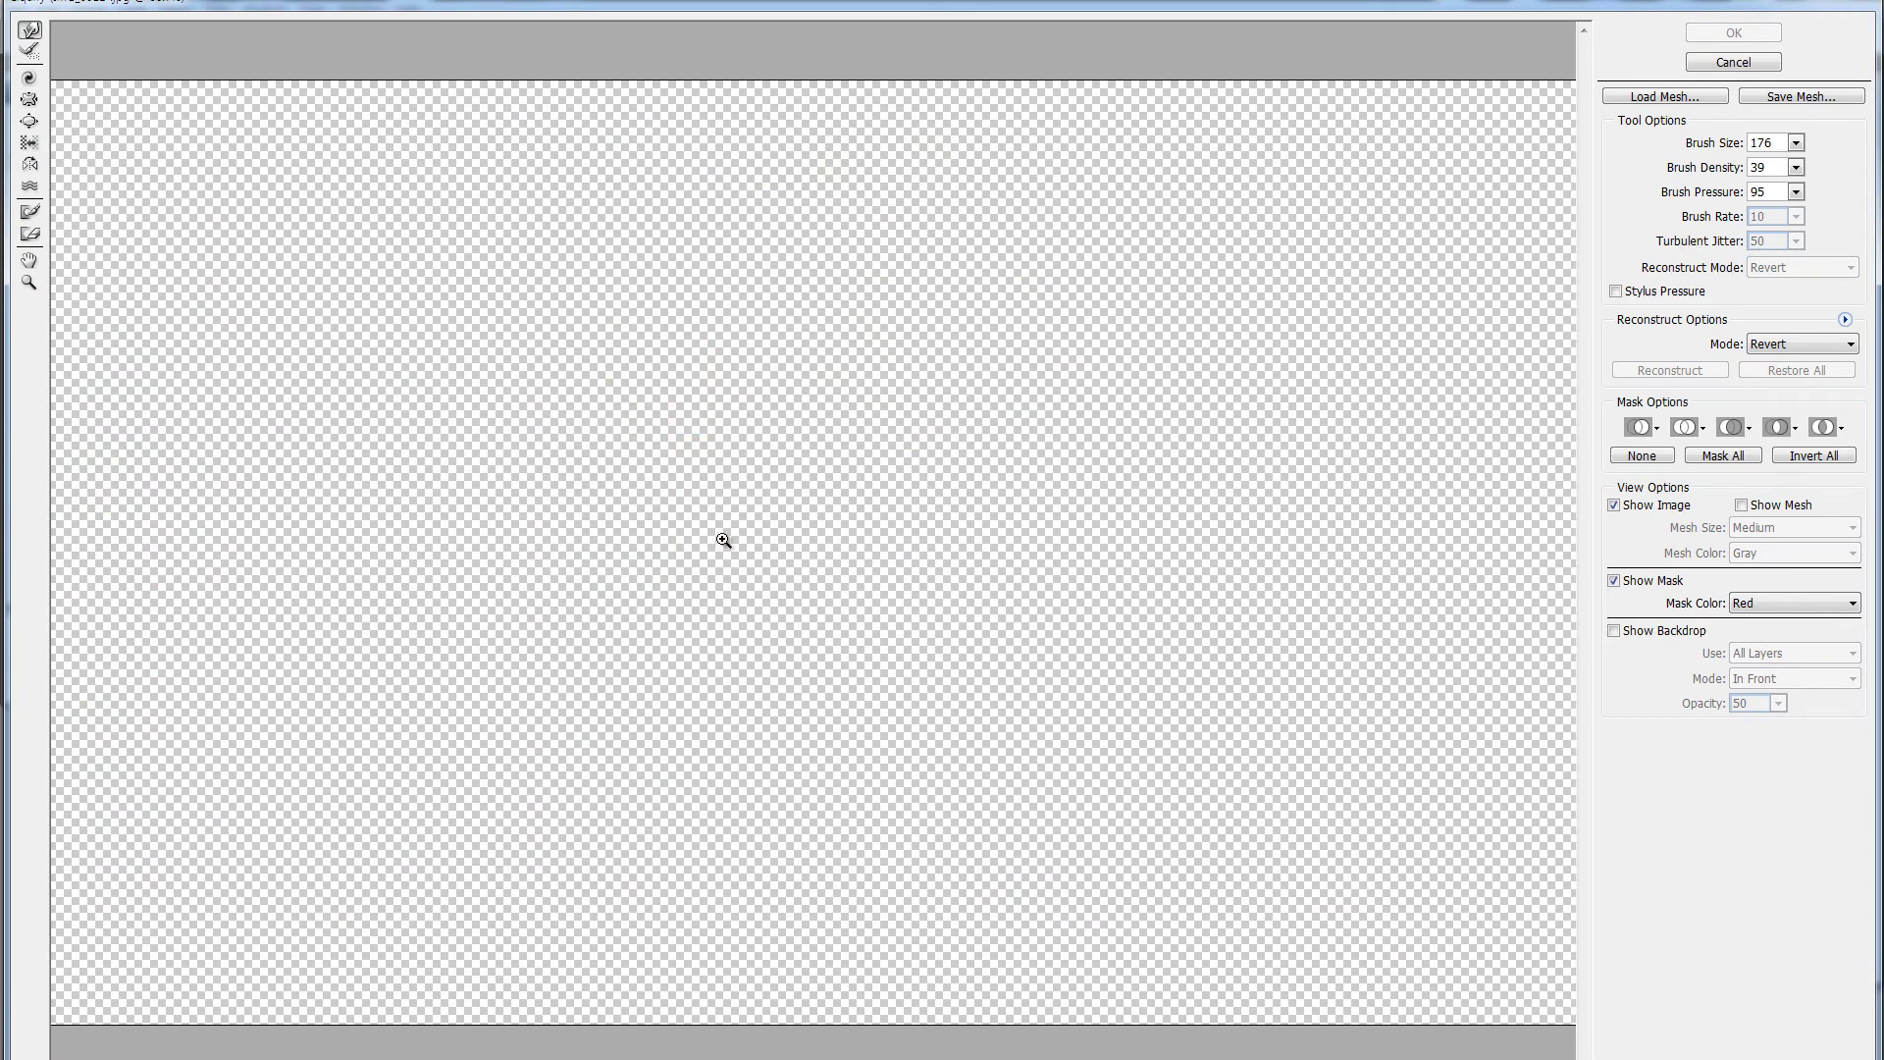
{"action": "left_click_drag", "start_coordinate": [619, 432], "coordinate": [722, 539]}
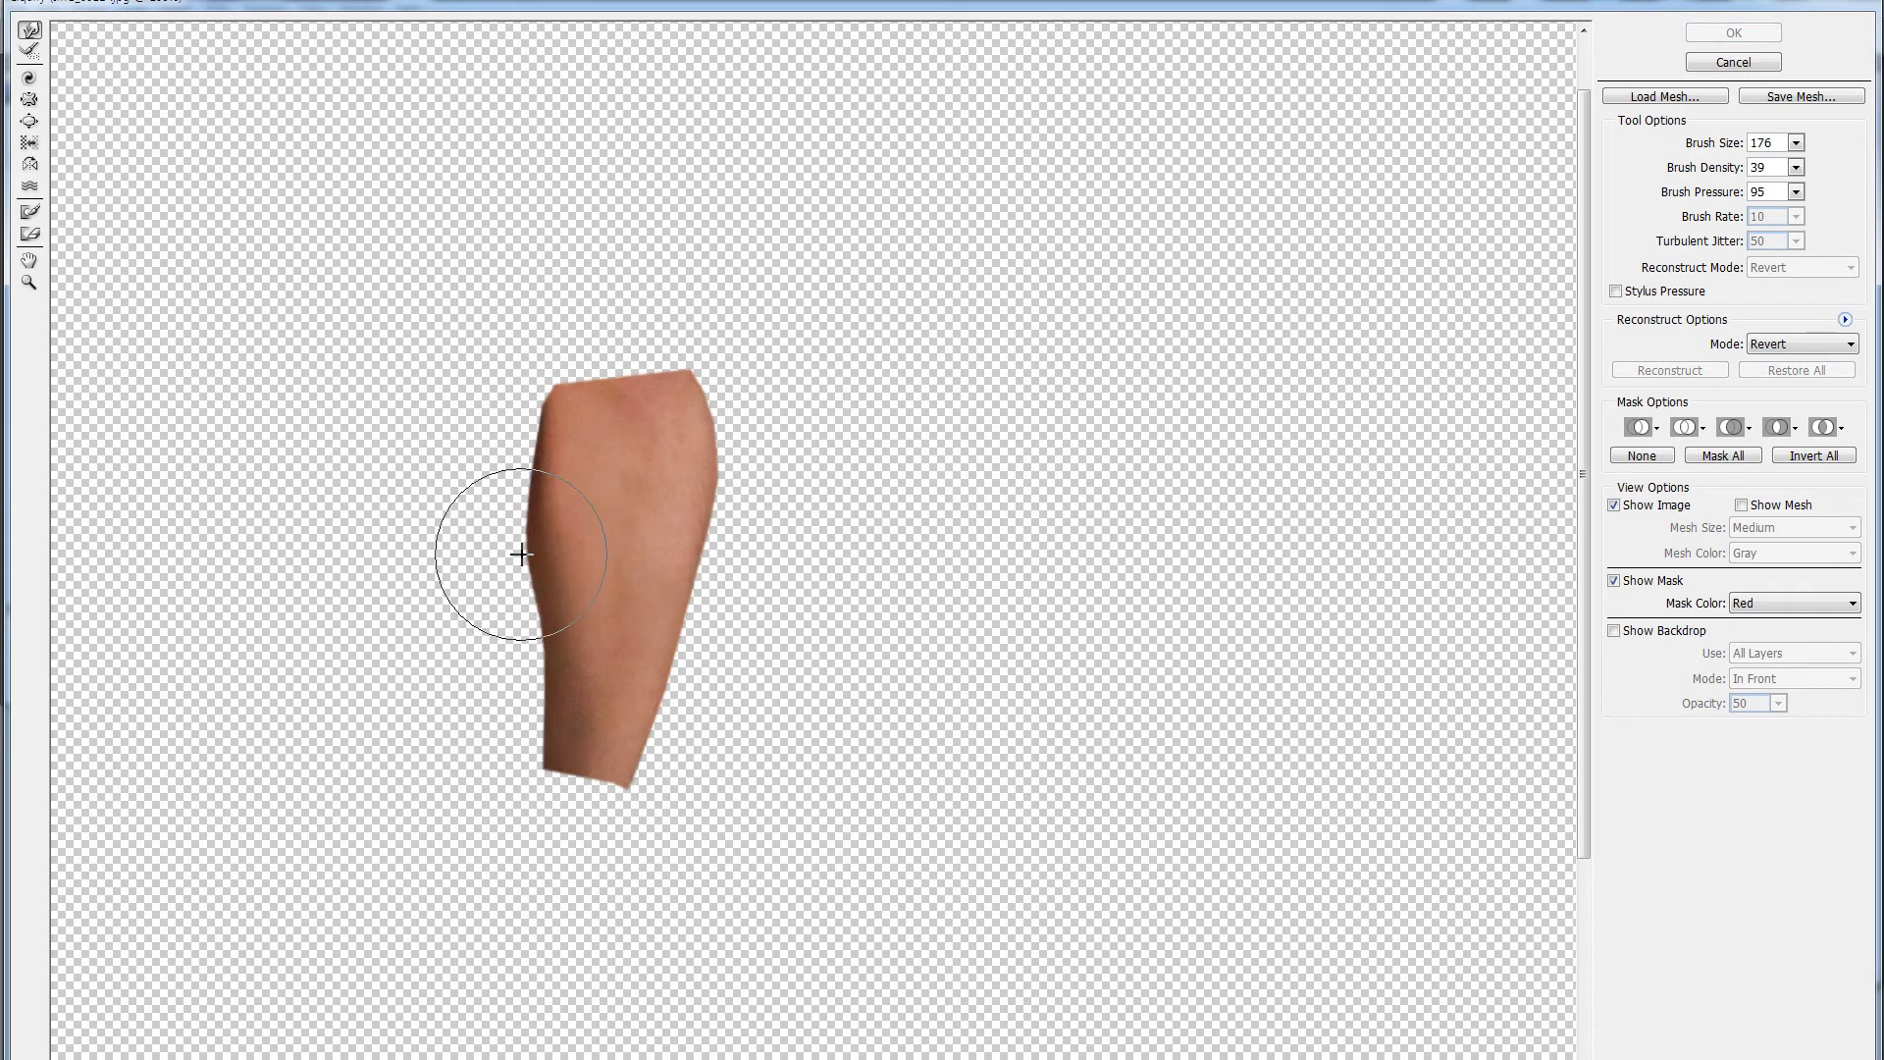
{"action": "mouse_move", "coordinate": [538, 566]}
{"action": "left_mouse_down"}
{"action": "mouse_move", "coordinate": [518, 566]}
{"action": "mouse_move", "coordinate": [521, 513]}
{"action": "left_mouse_up"}
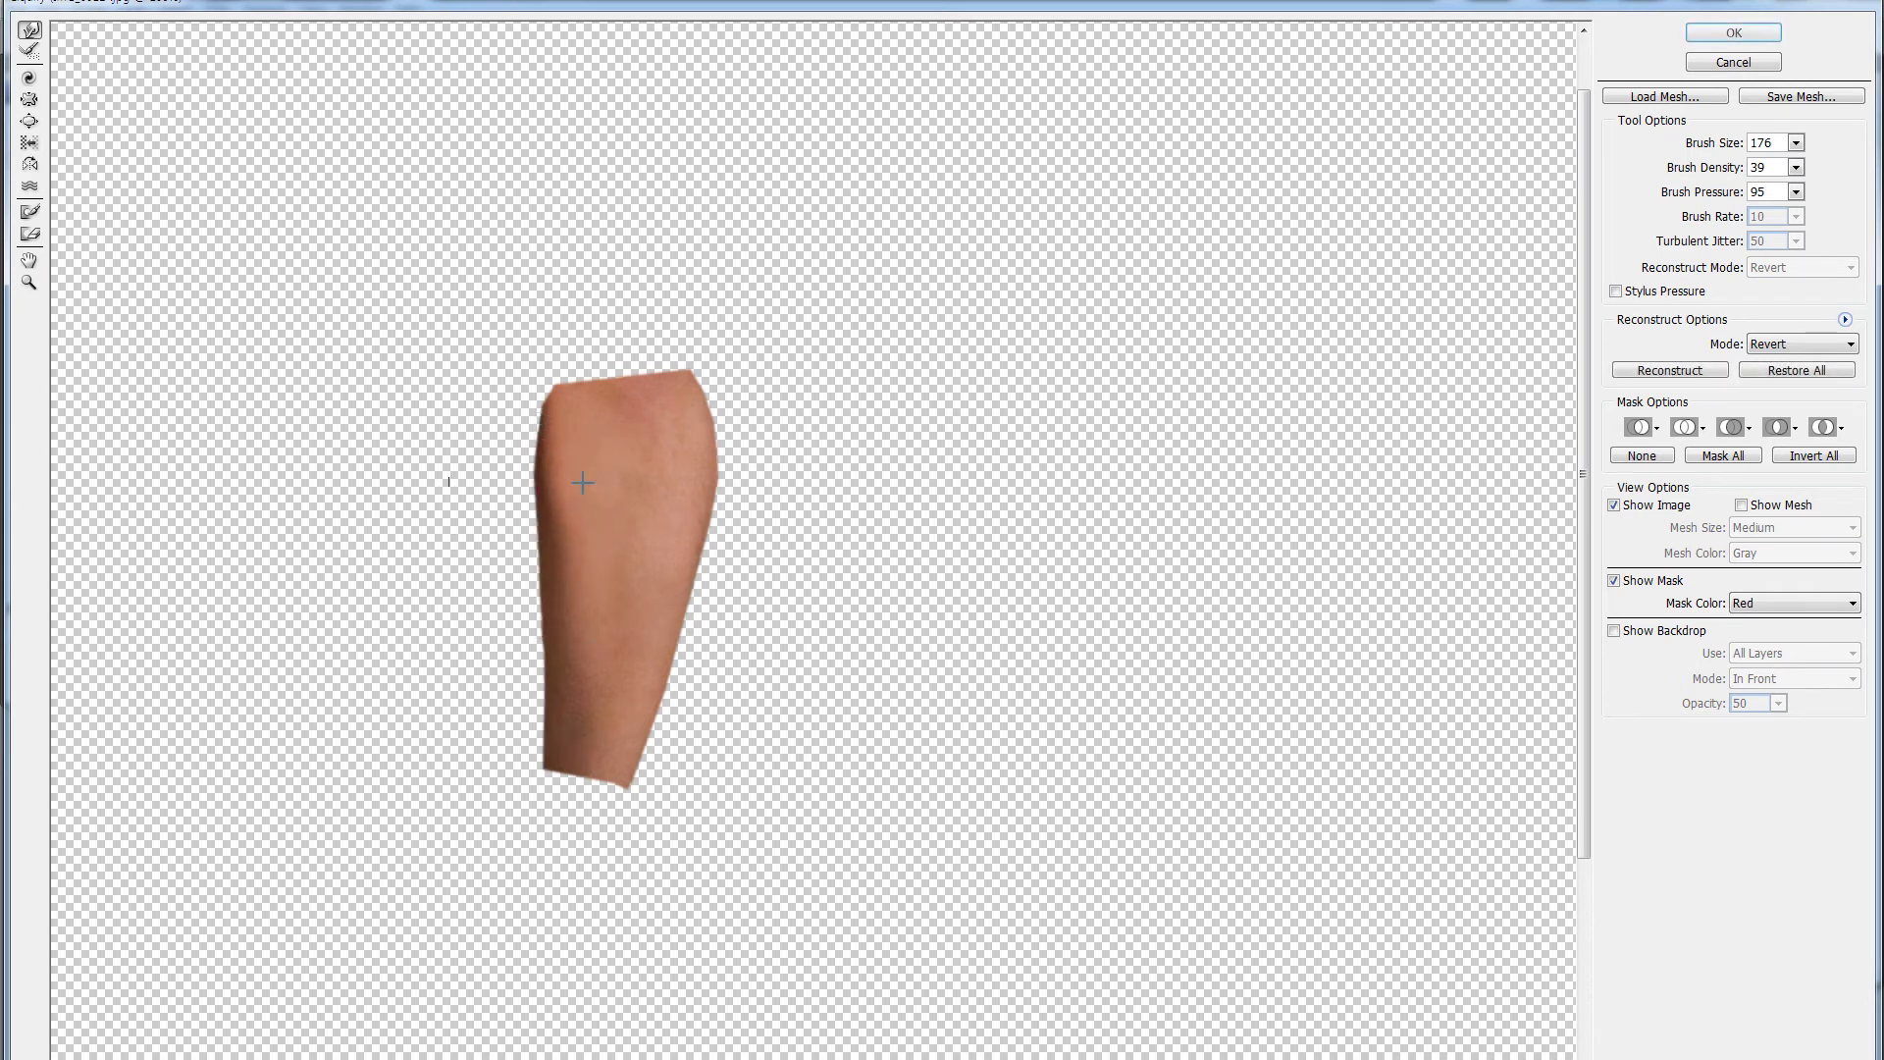
{"action": "left_click_drag", "start_coordinate": [724, 471], "coordinate": [712, 572]}
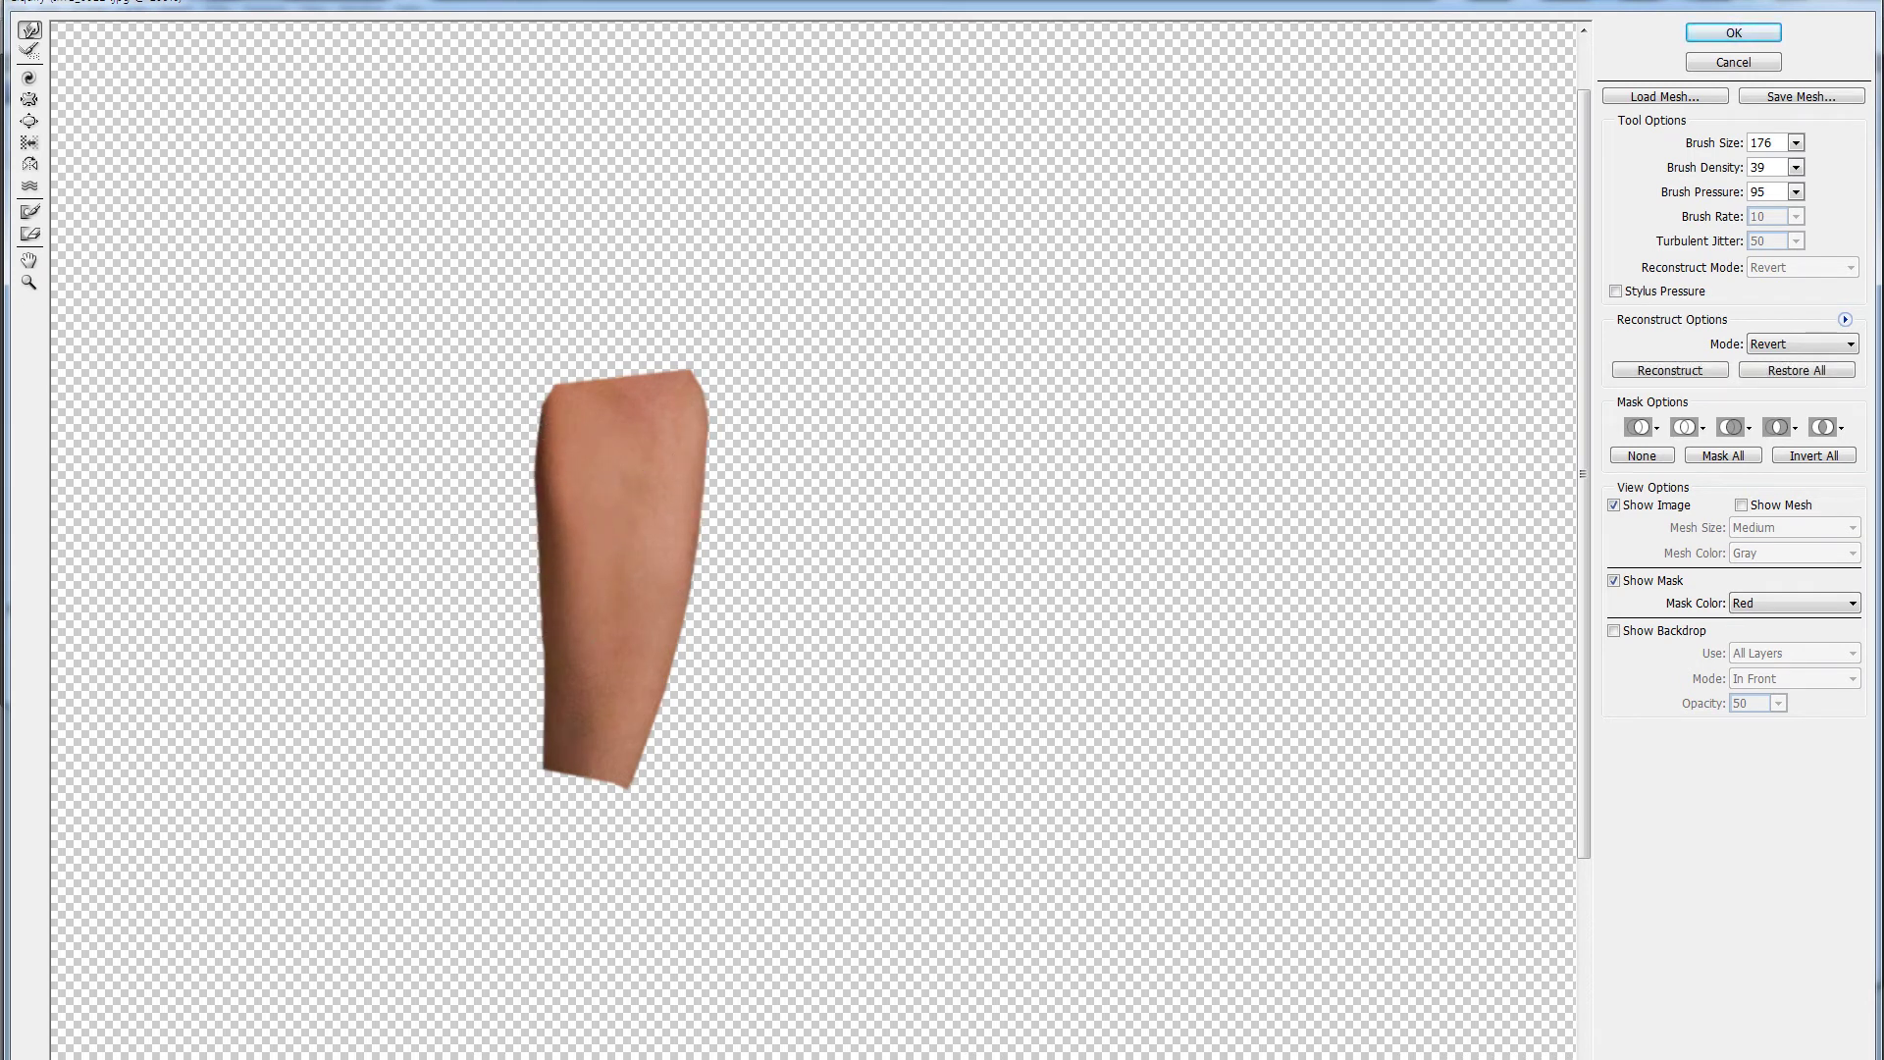
{"action": "key", "text": "ctrl+alt+z"}
{"action": "key", "text": "ctrl+alt+z"}
{"action": "key", "text": "ctrl+alt+z"}
{"action": "key", "text": "ctrl+alt+z"}
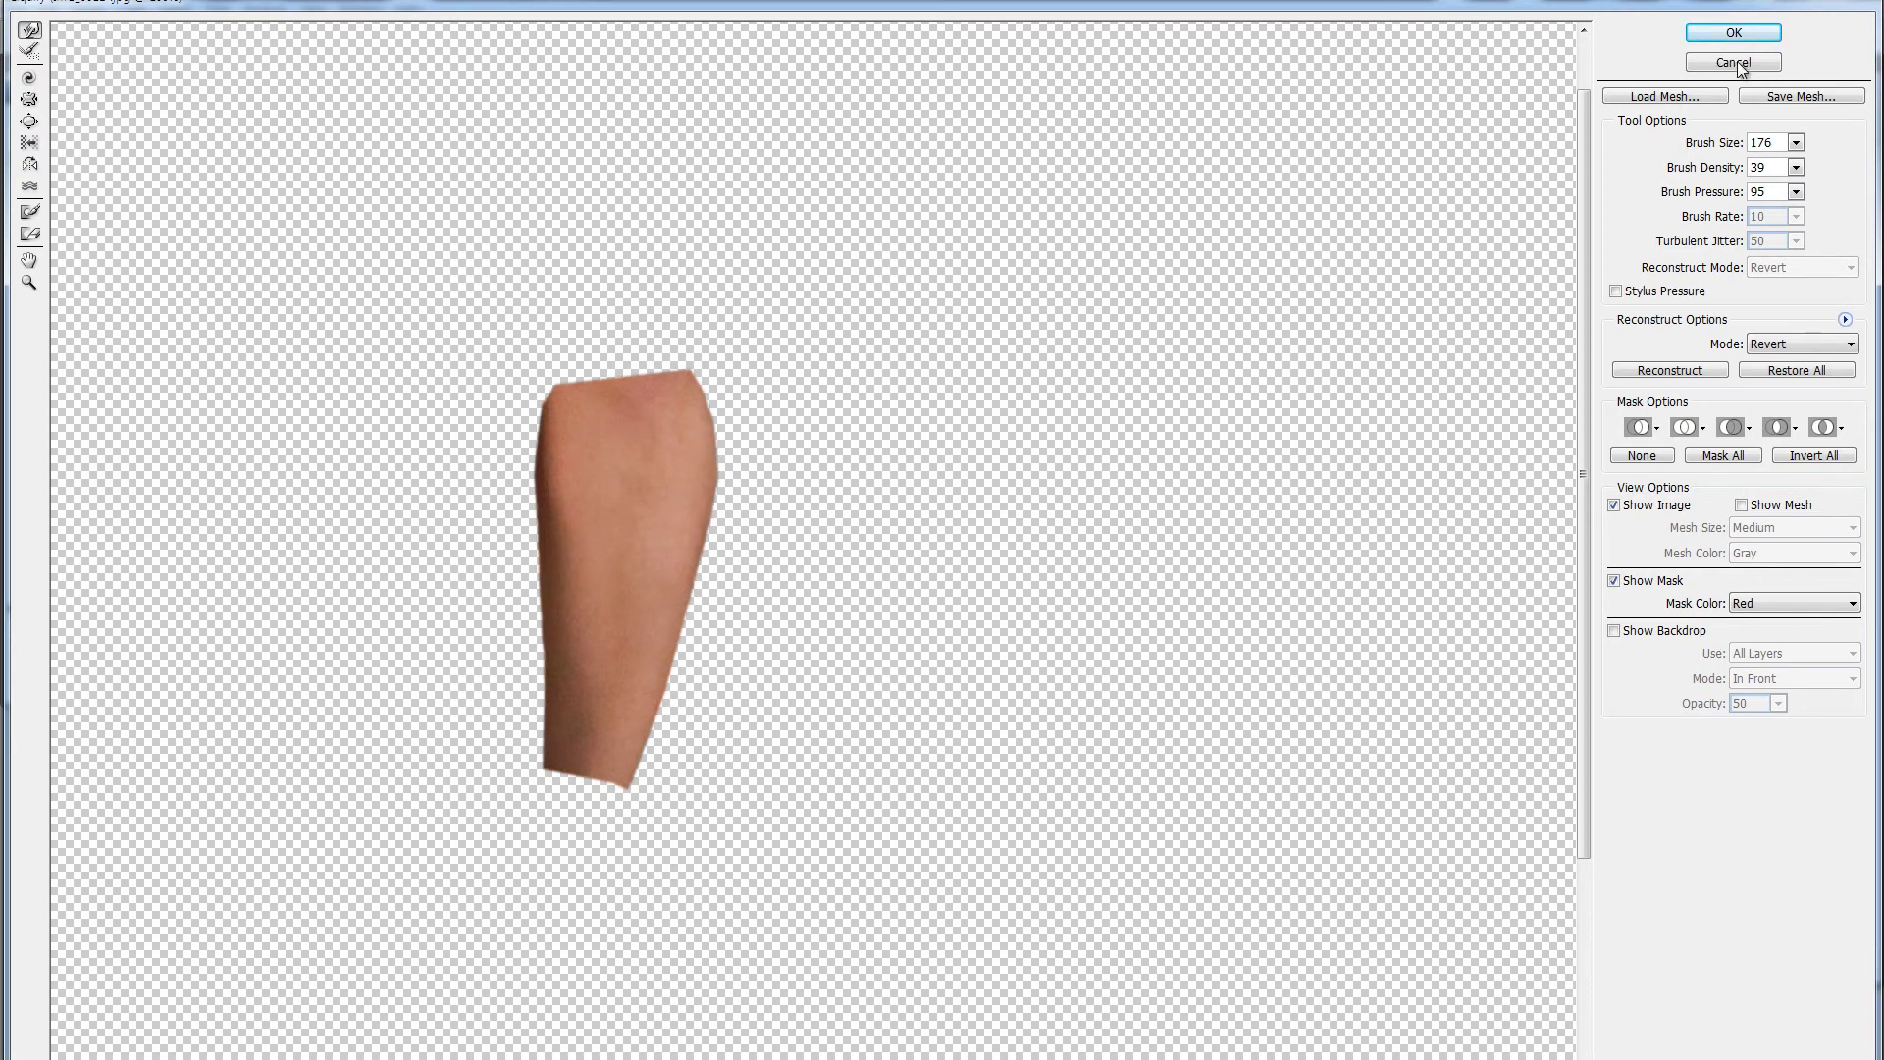
{"action": "left_click", "coordinate": [1734, 62]}
Step: Push both edges of Layer 2's calf inward with Liquify Forward Warp and apply it
{"action": "left_click", "coordinate": [215, 12]}
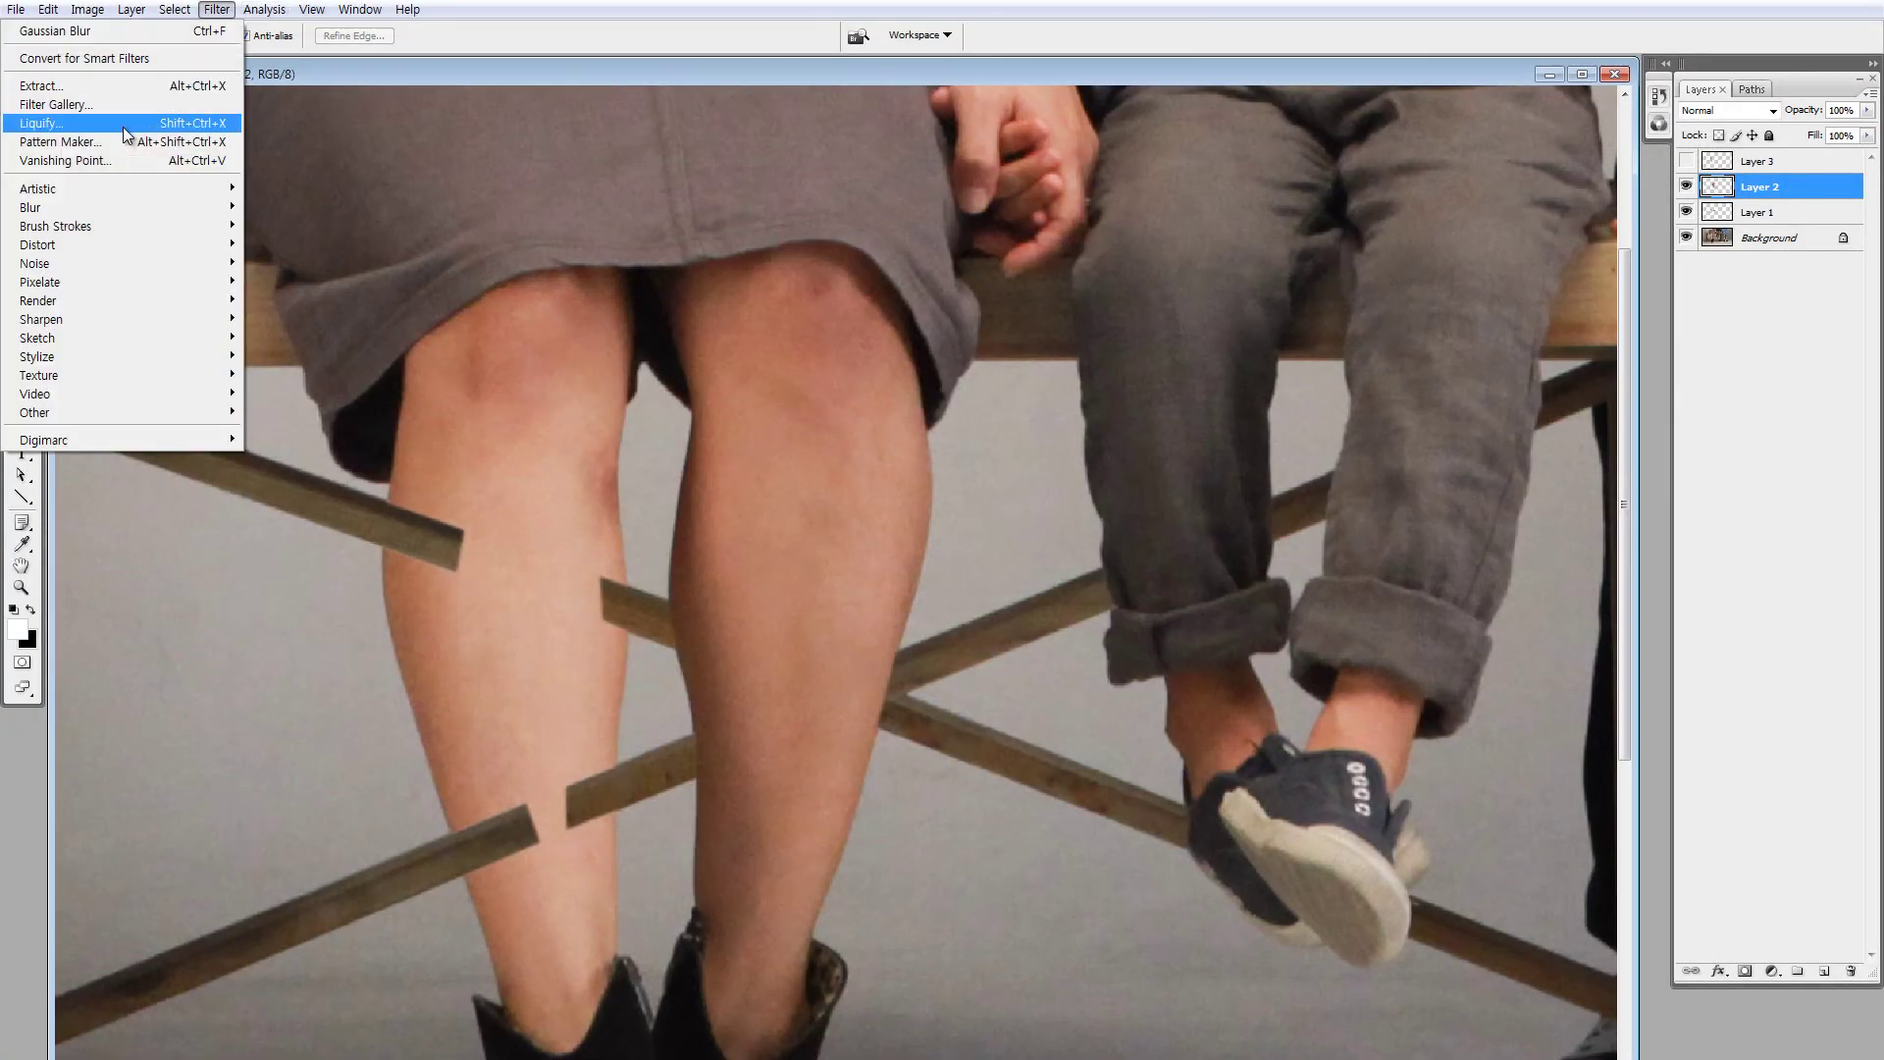
{"action": "left_click", "coordinate": [122, 124]}
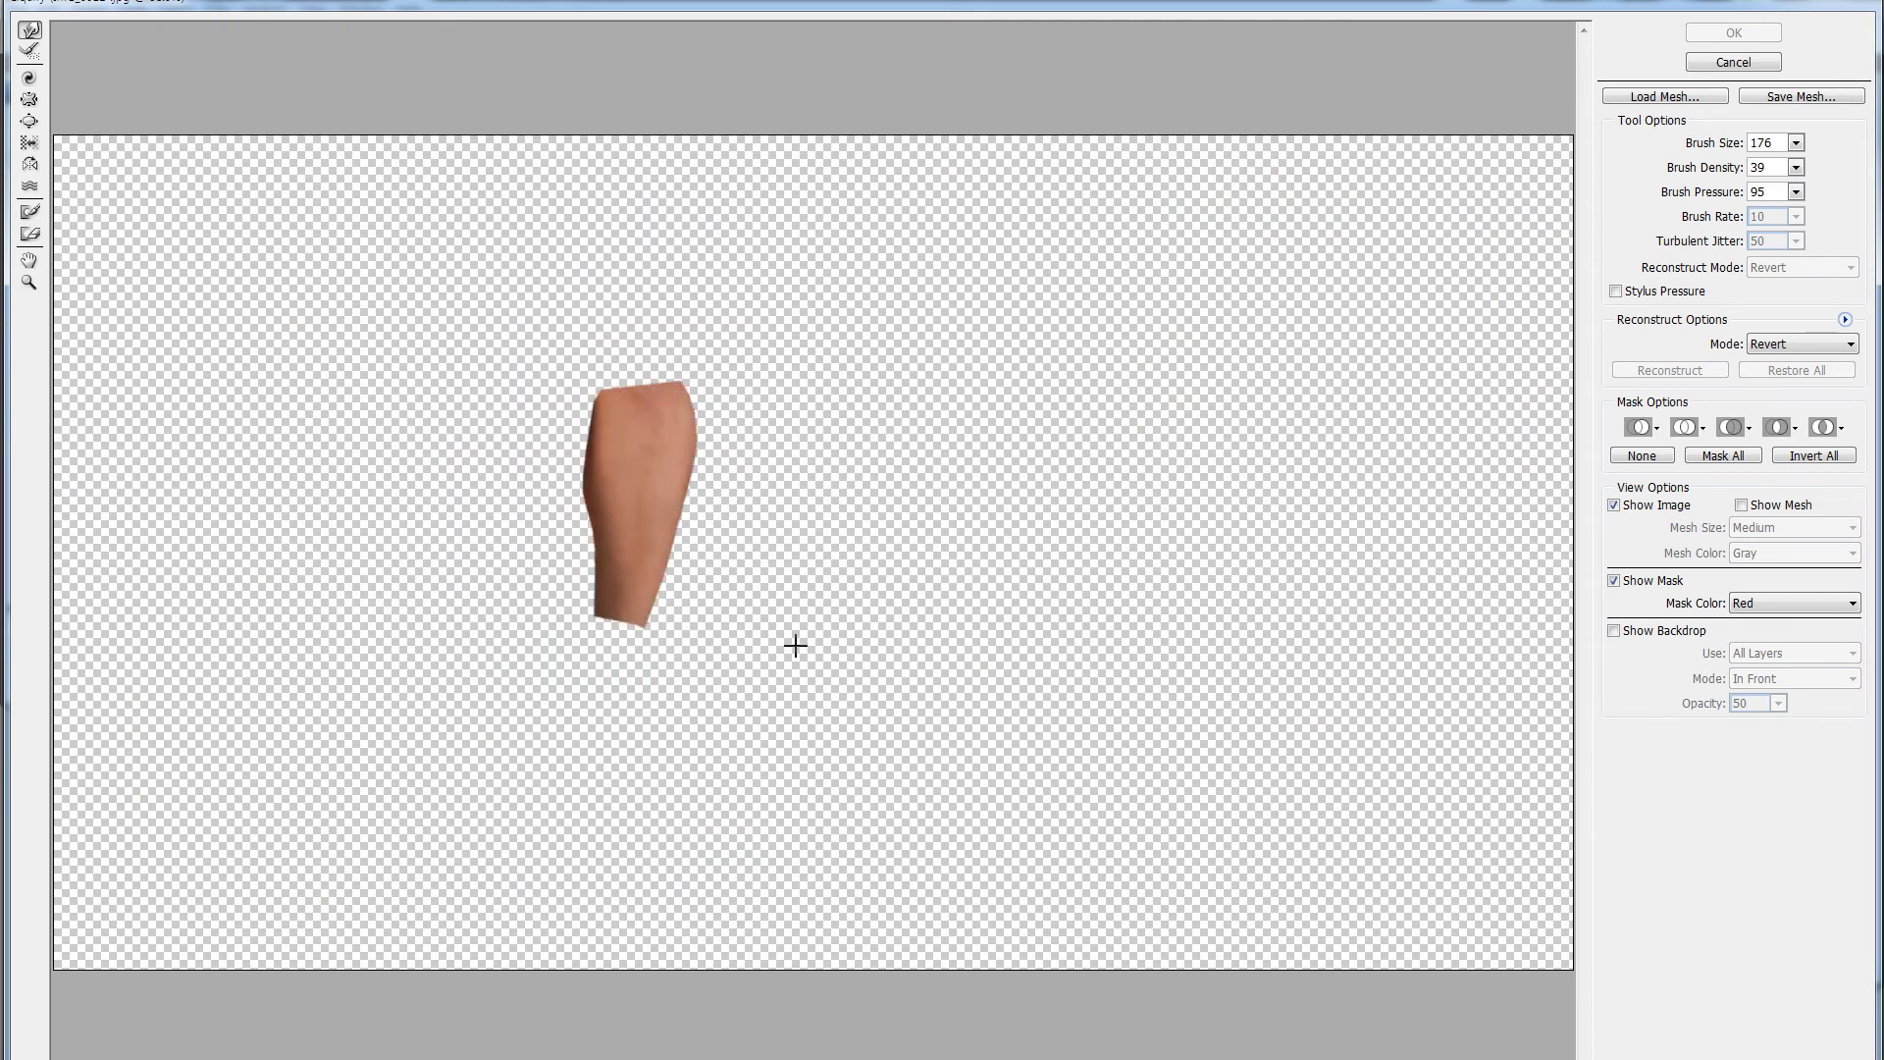
{"action": "left_click", "coordinate": [639, 606]}
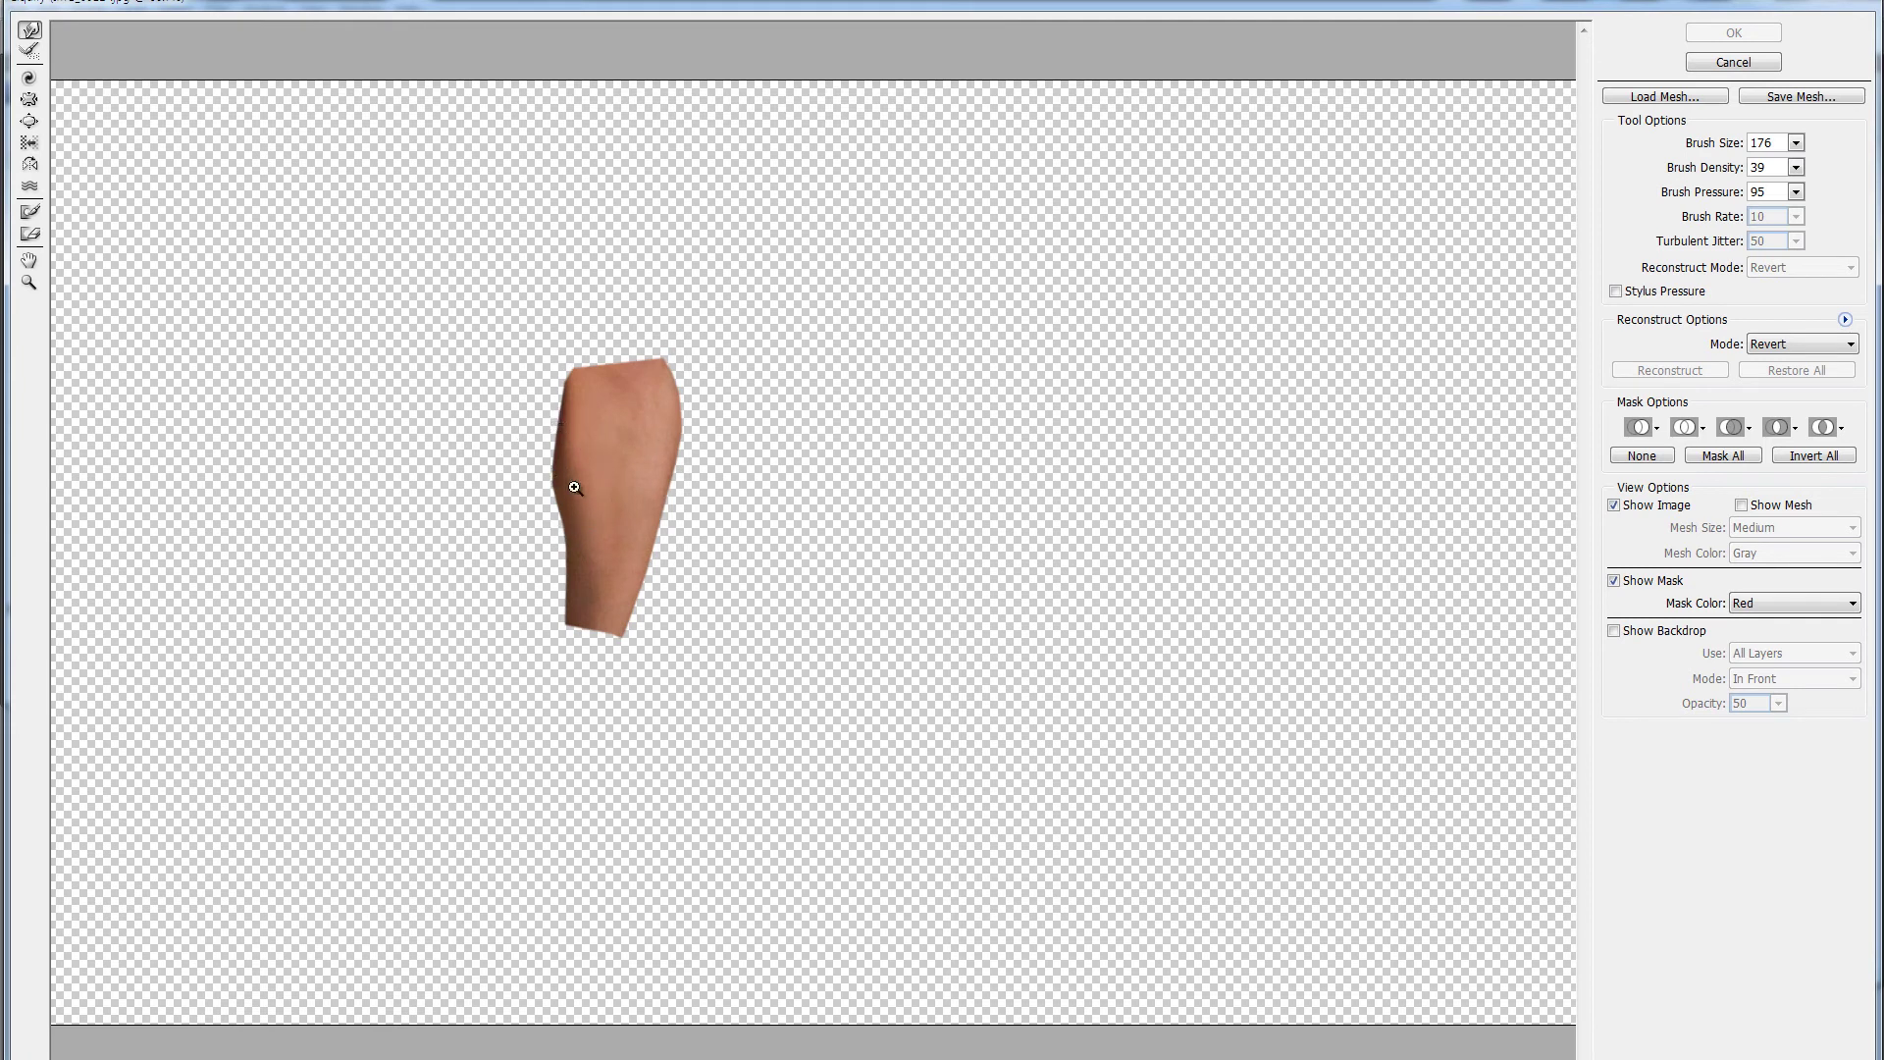
{"action": "key", "text": "ctrl+plus"}
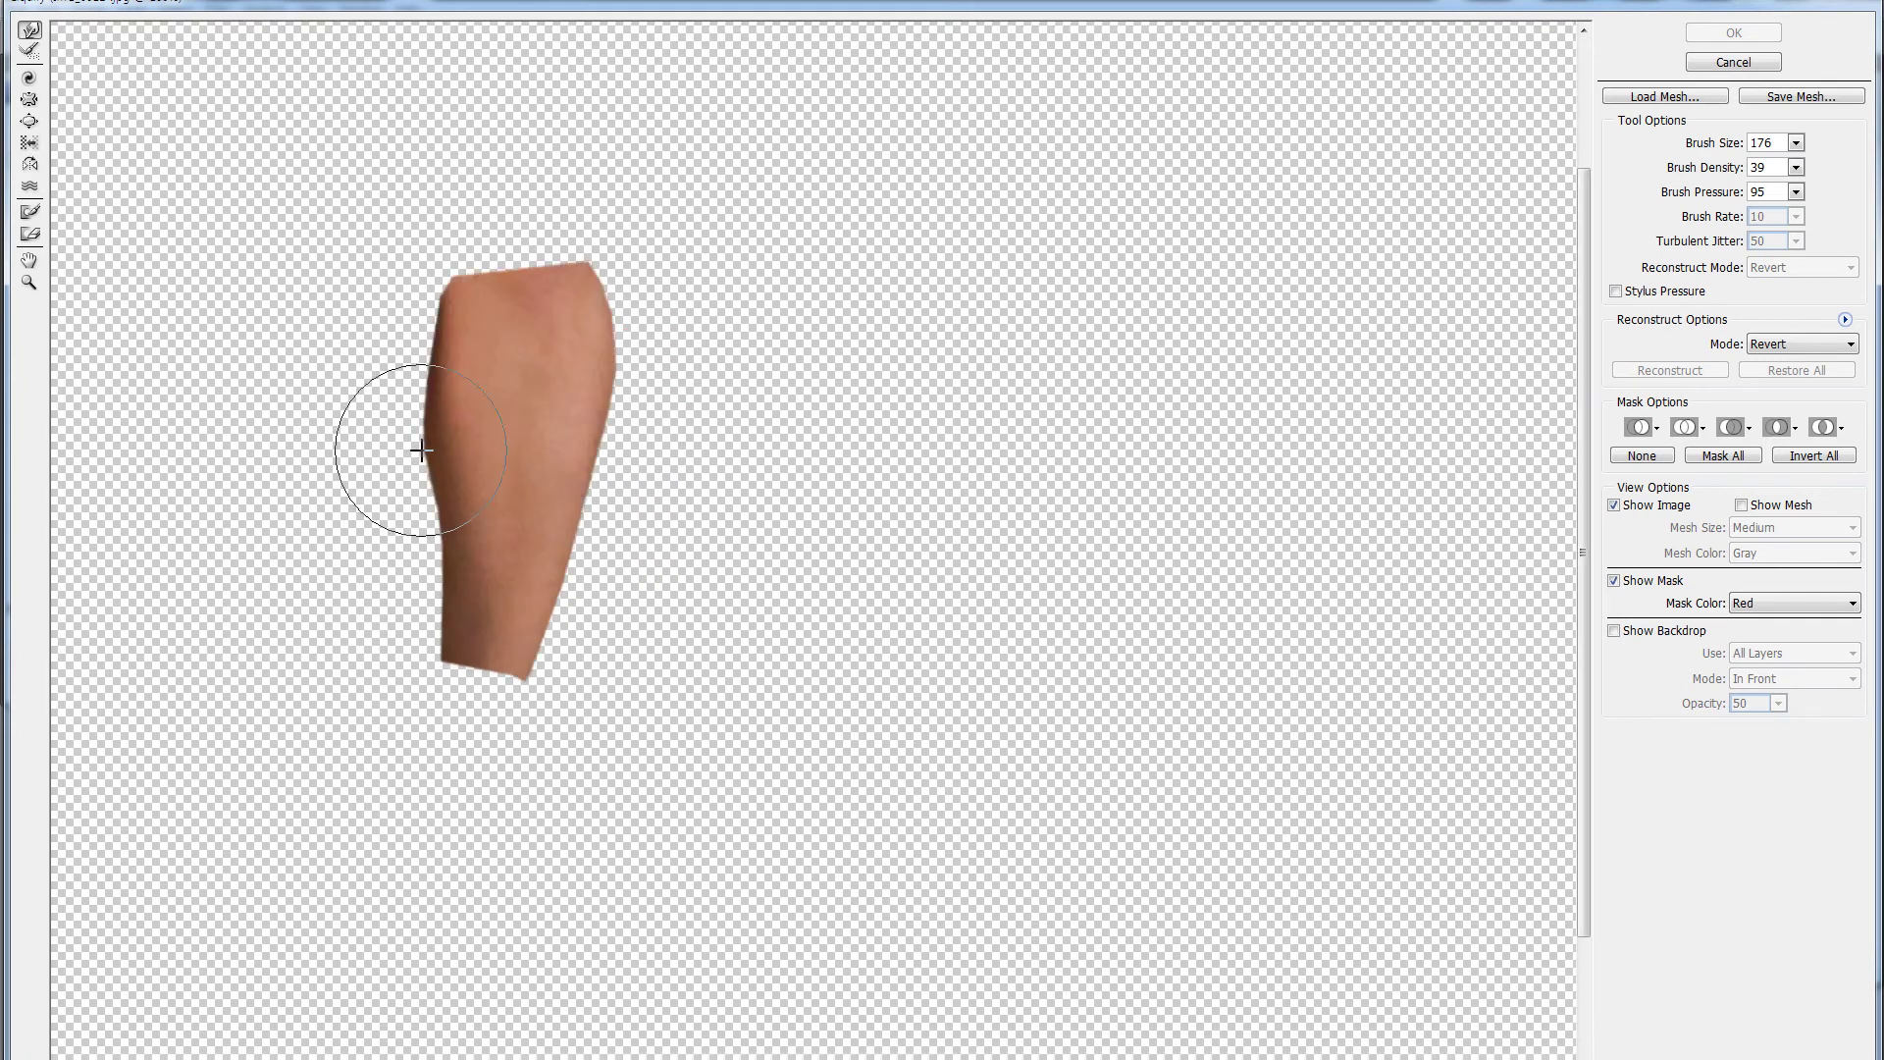
{"action": "left_click", "coordinate": [418, 453]}
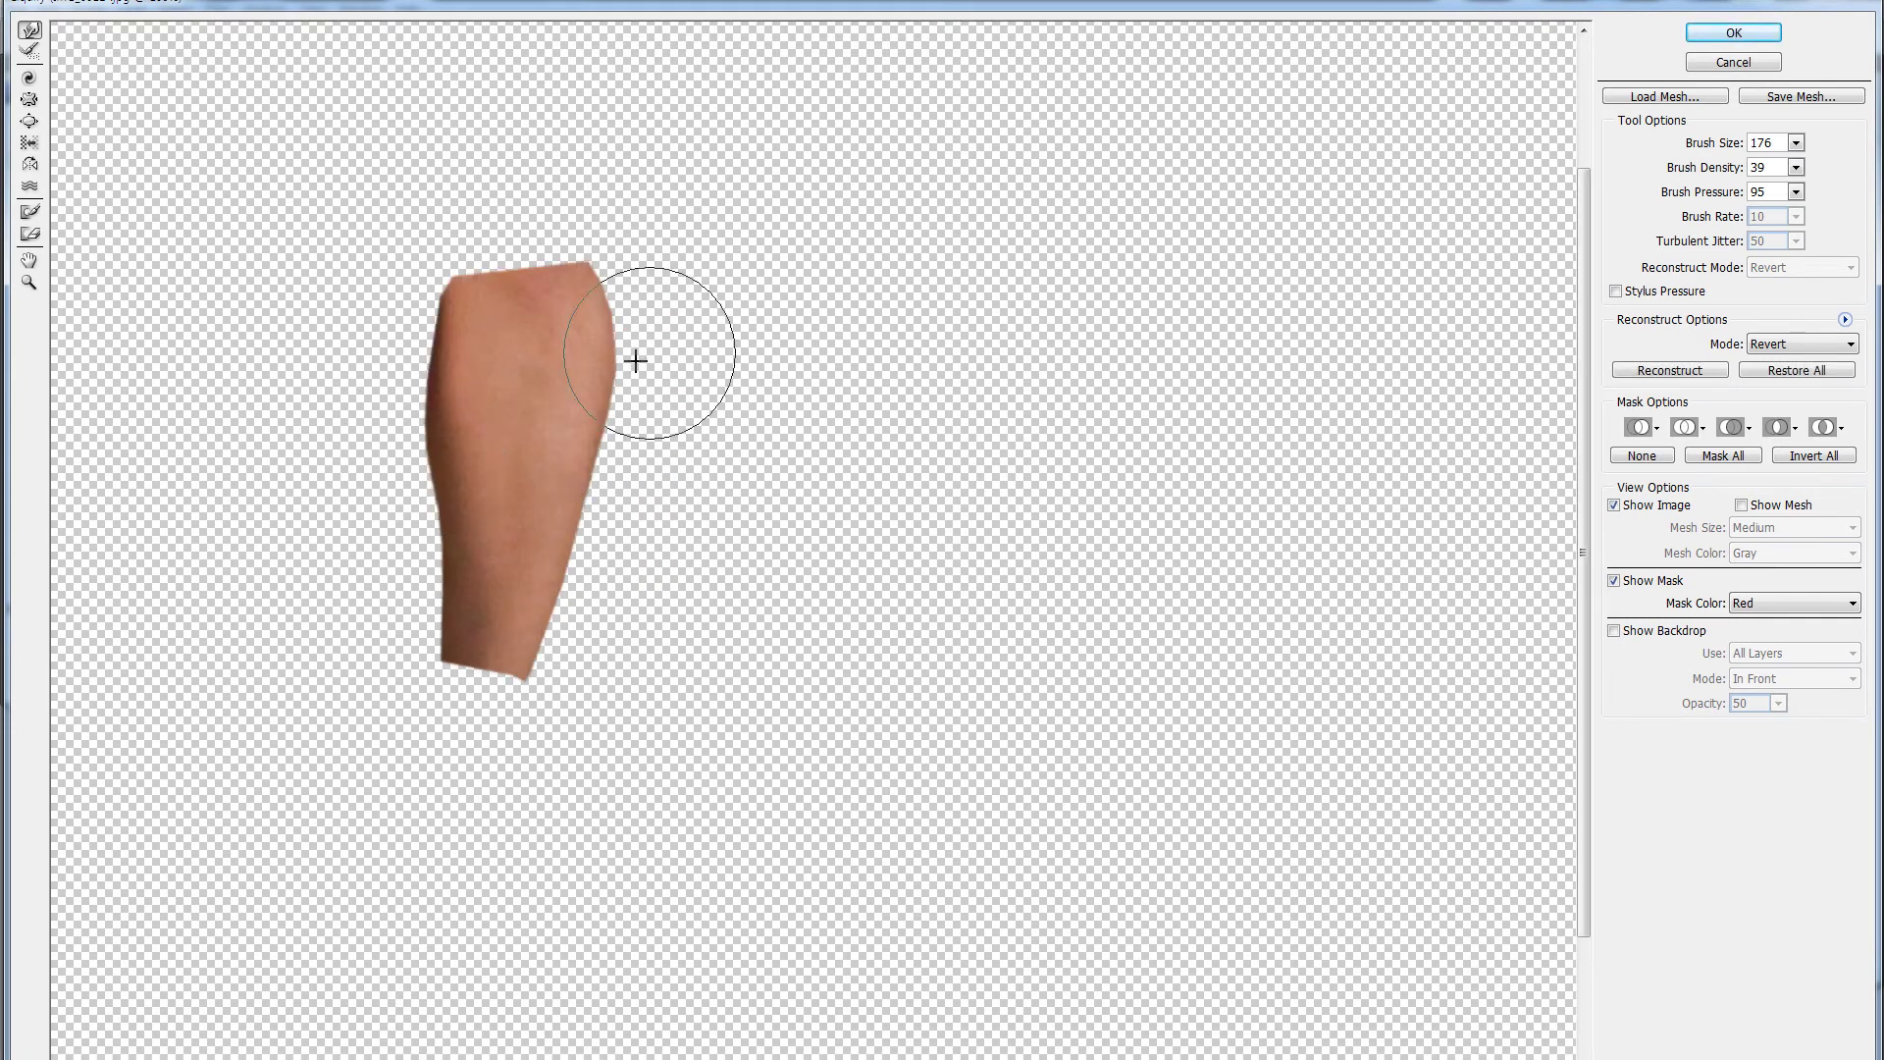
{"action": "left_click_drag", "start_coordinate": [631, 357], "coordinate": [627, 371]}
{"action": "left_click_drag", "start_coordinate": [420, 436], "coordinate": [420, 416]}
{"action": "key", "text": "Return"}
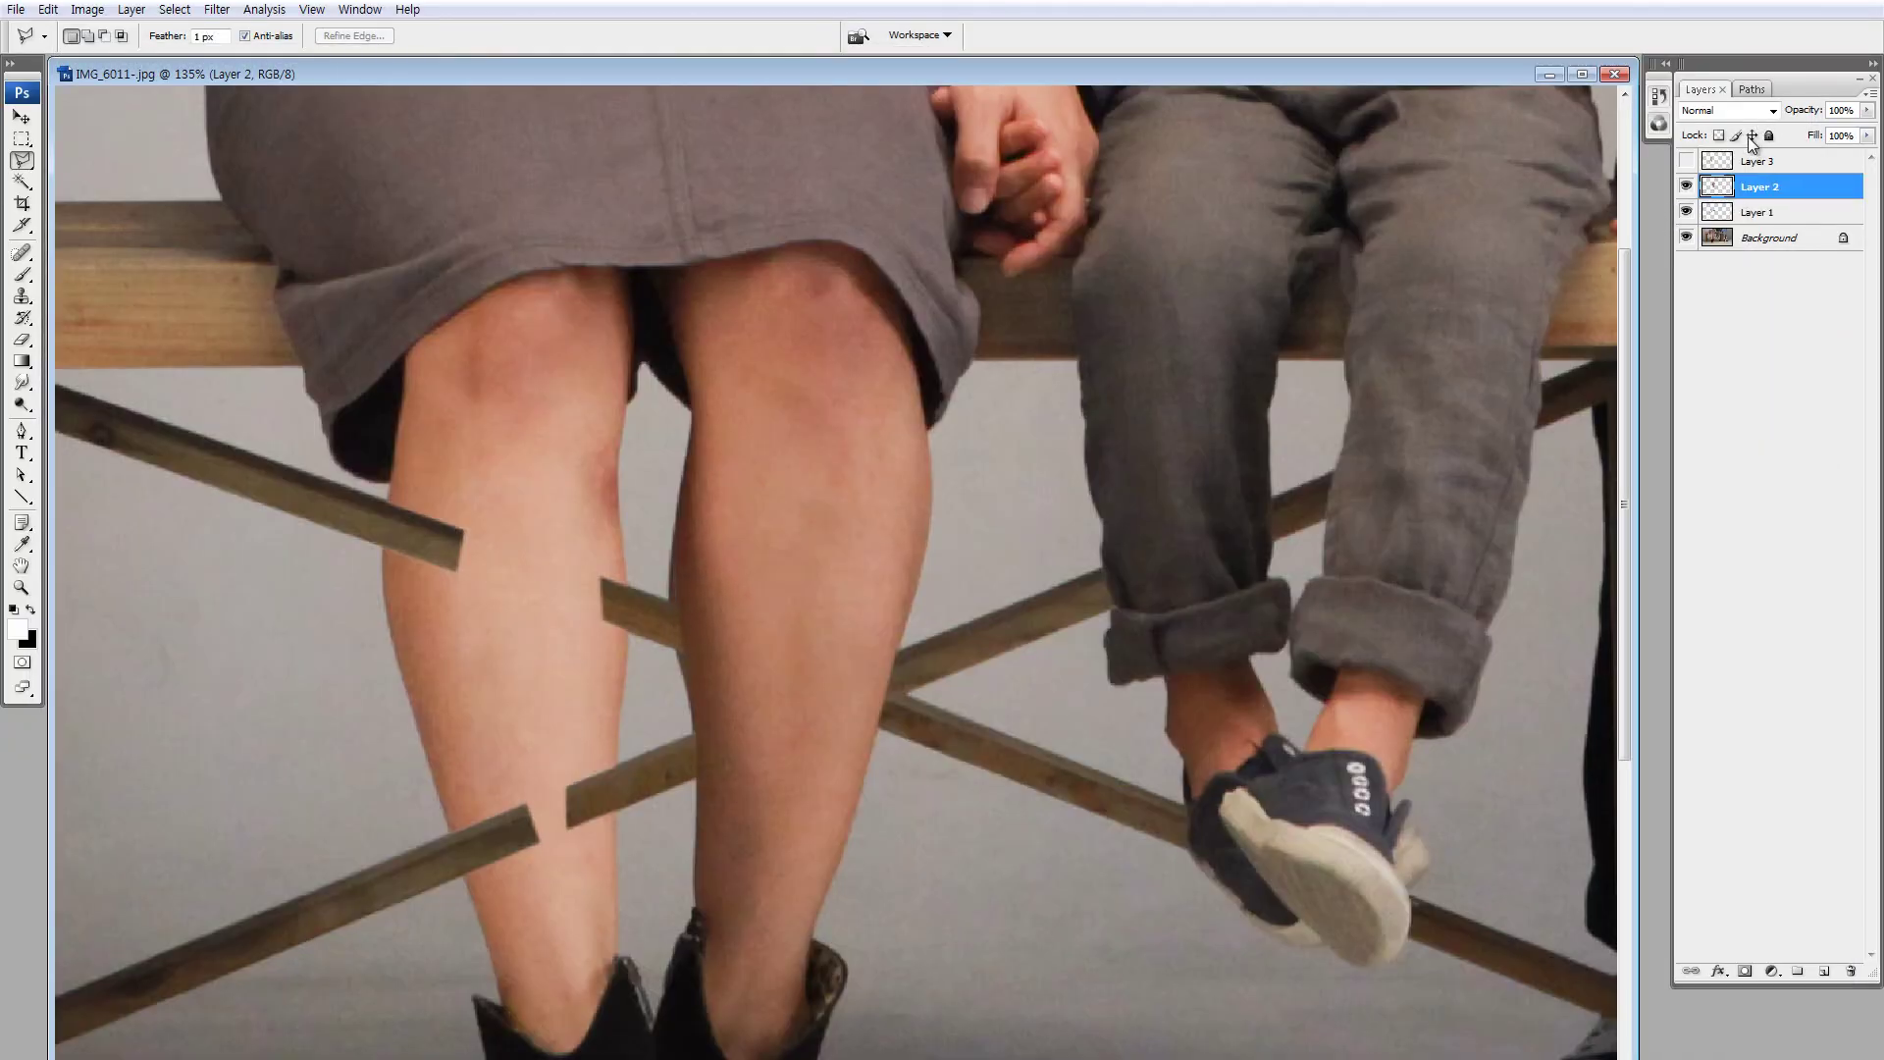
Step: Hide Layer 2, then slim Layer 3's calf edges inward in Liquify and apply
{"action": "left_click", "coordinate": [1685, 186]}
{"action": "left_click", "coordinate": [1756, 161]}
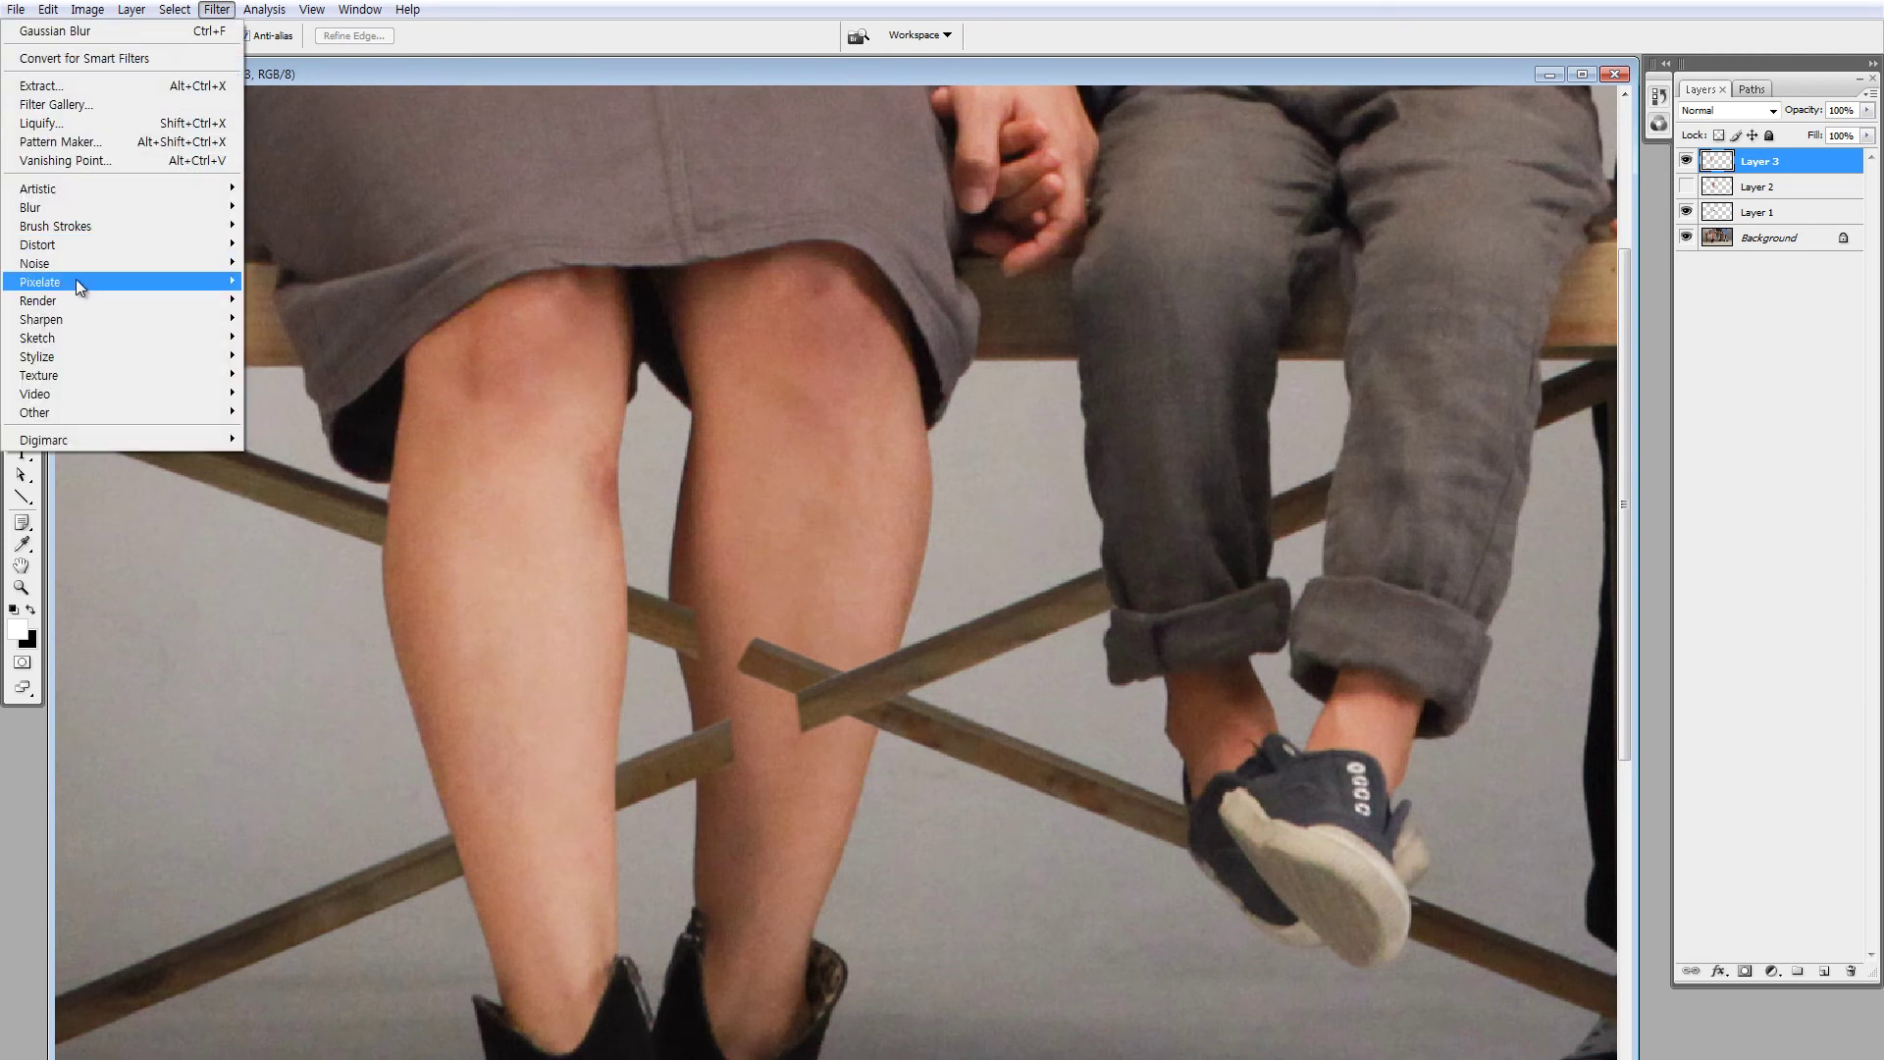
{"action": "left_click", "coordinate": [98, 122]}
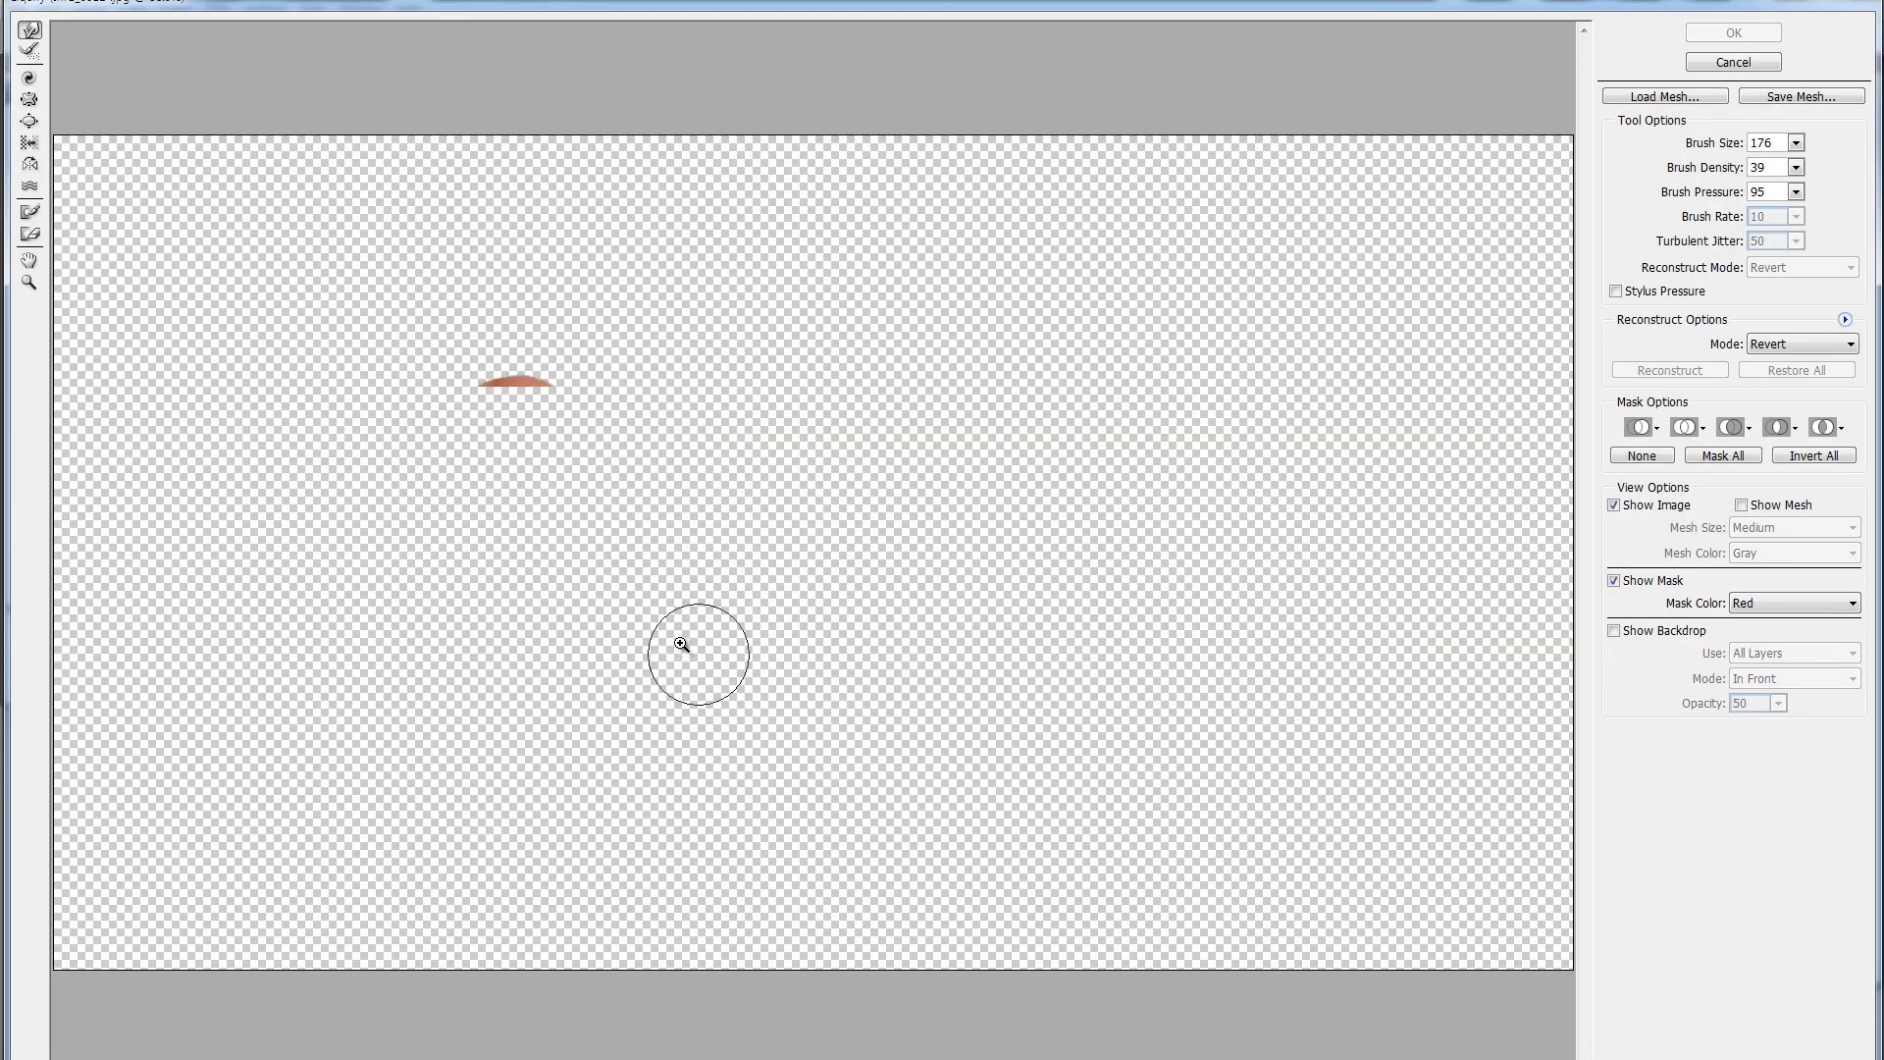
{"action": "left_click", "coordinate": [669, 624], "text": "ctrl"}
{"action": "left_click", "coordinate": [667, 624], "text": "ctrl"}
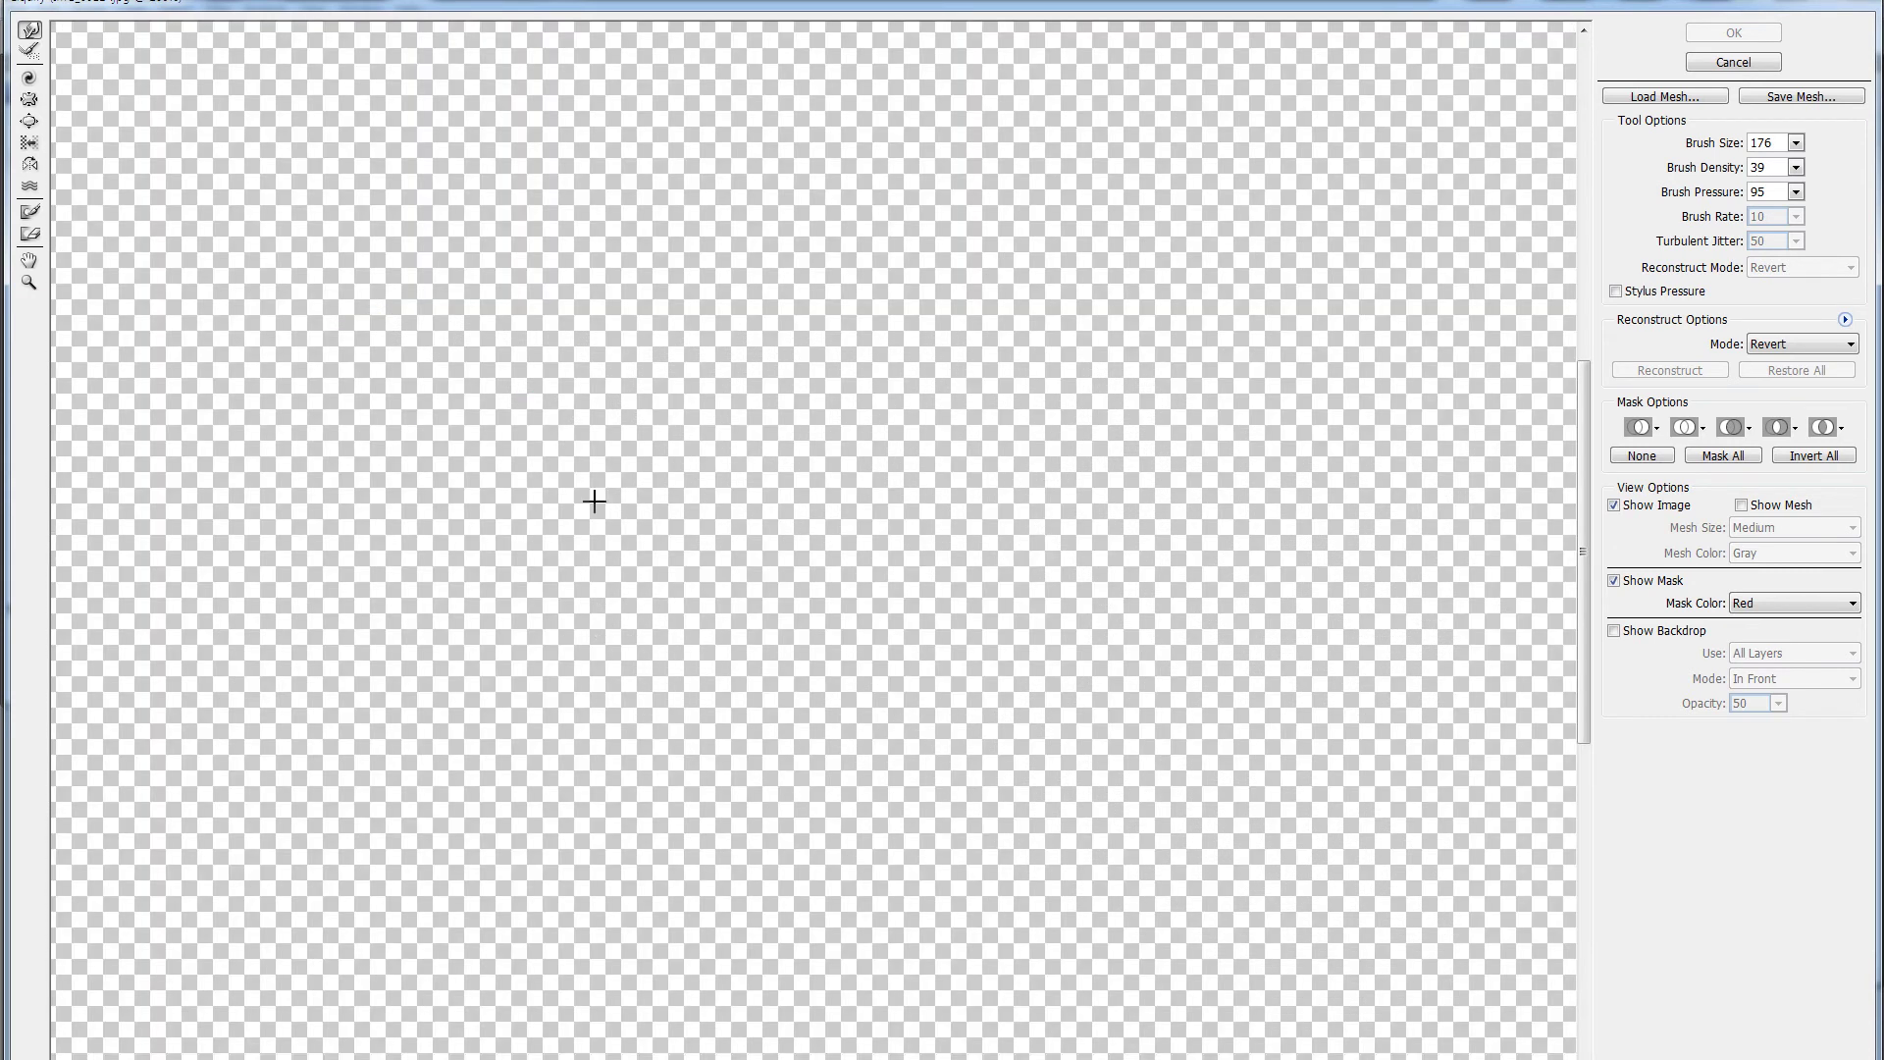
{"action": "left_click_drag", "start_coordinate": [486, 423], "coordinate": [799, 462]}
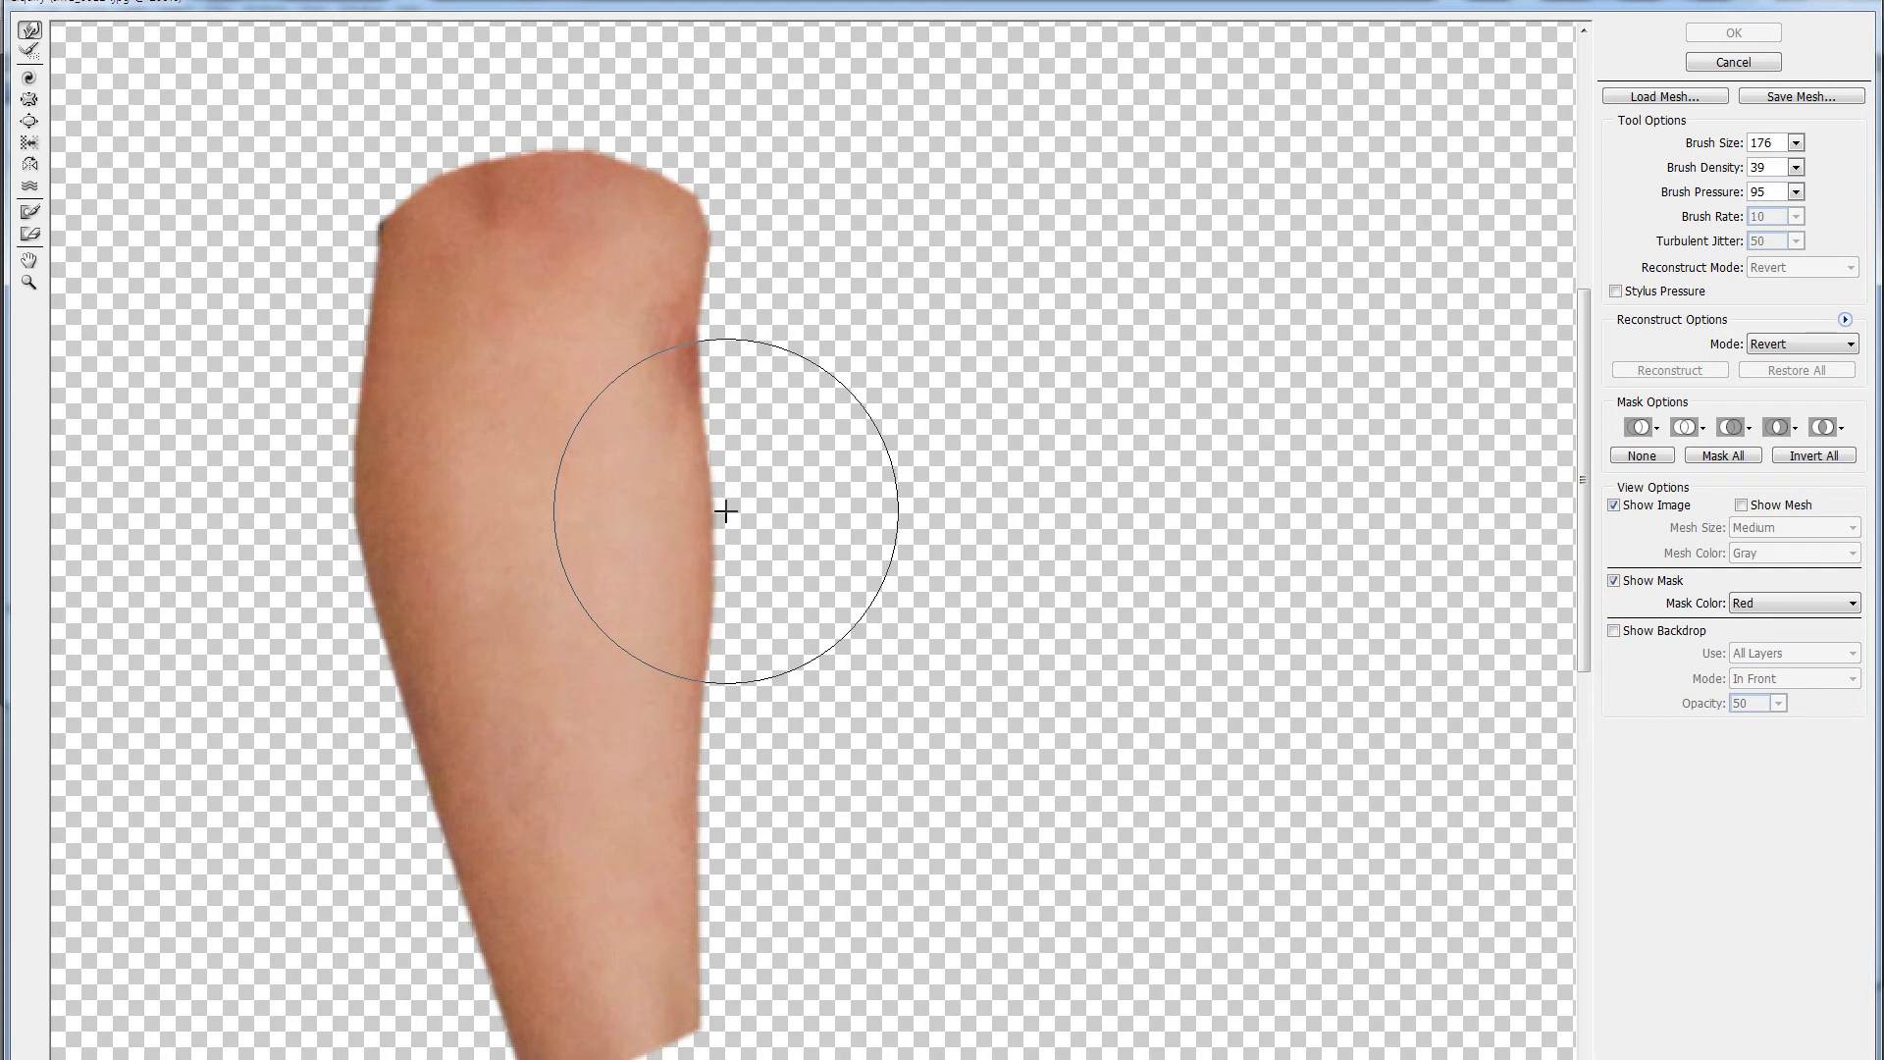
{"action": "left_click_drag", "start_coordinate": [731, 511], "coordinate": [722, 509]}
{"action": "mouse_move", "coordinate": [324, 506]}
{"action": "left_mouse_down"}
{"action": "mouse_move", "coordinate": [341, 639]}
{"action": "mouse_move", "coordinate": [328, 416]}
{"action": "mouse_move", "coordinate": [337, 568]}
{"action": "left_mouse_up"}
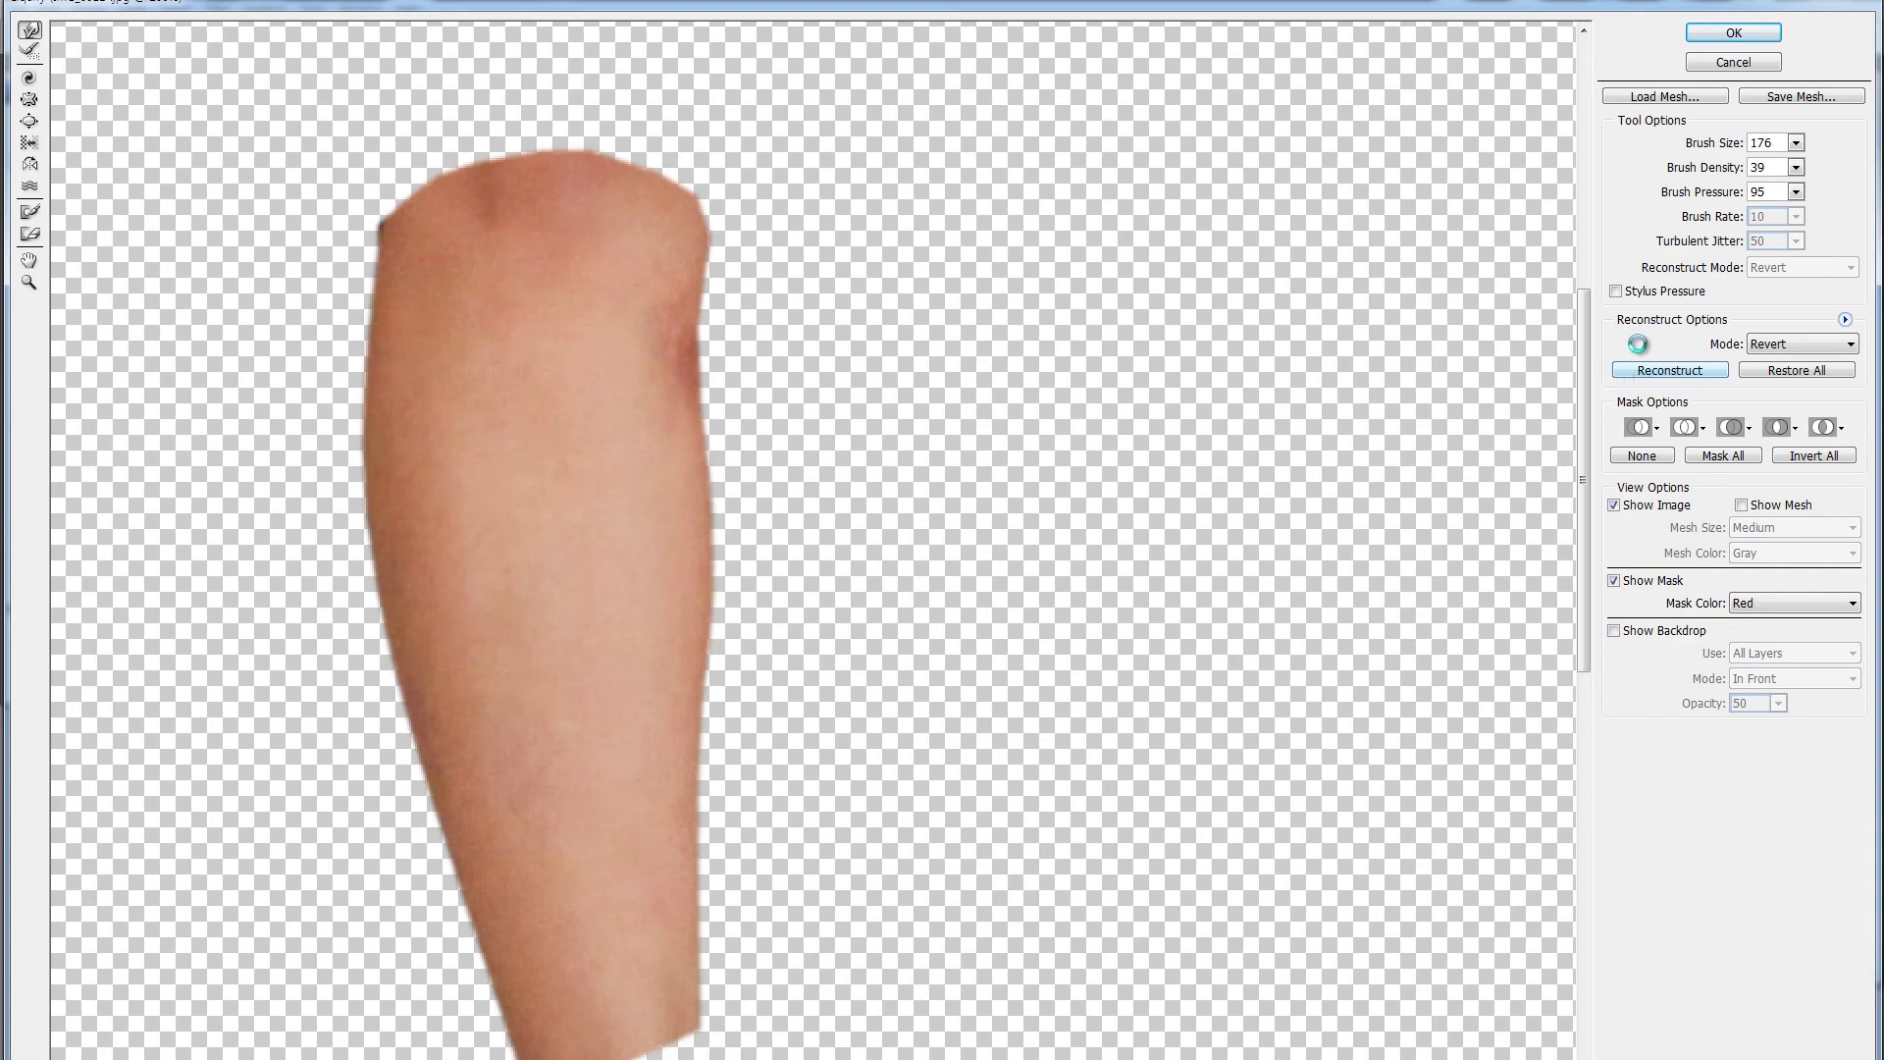
{"action": "left_click", "coordinate": [1734, 33]}
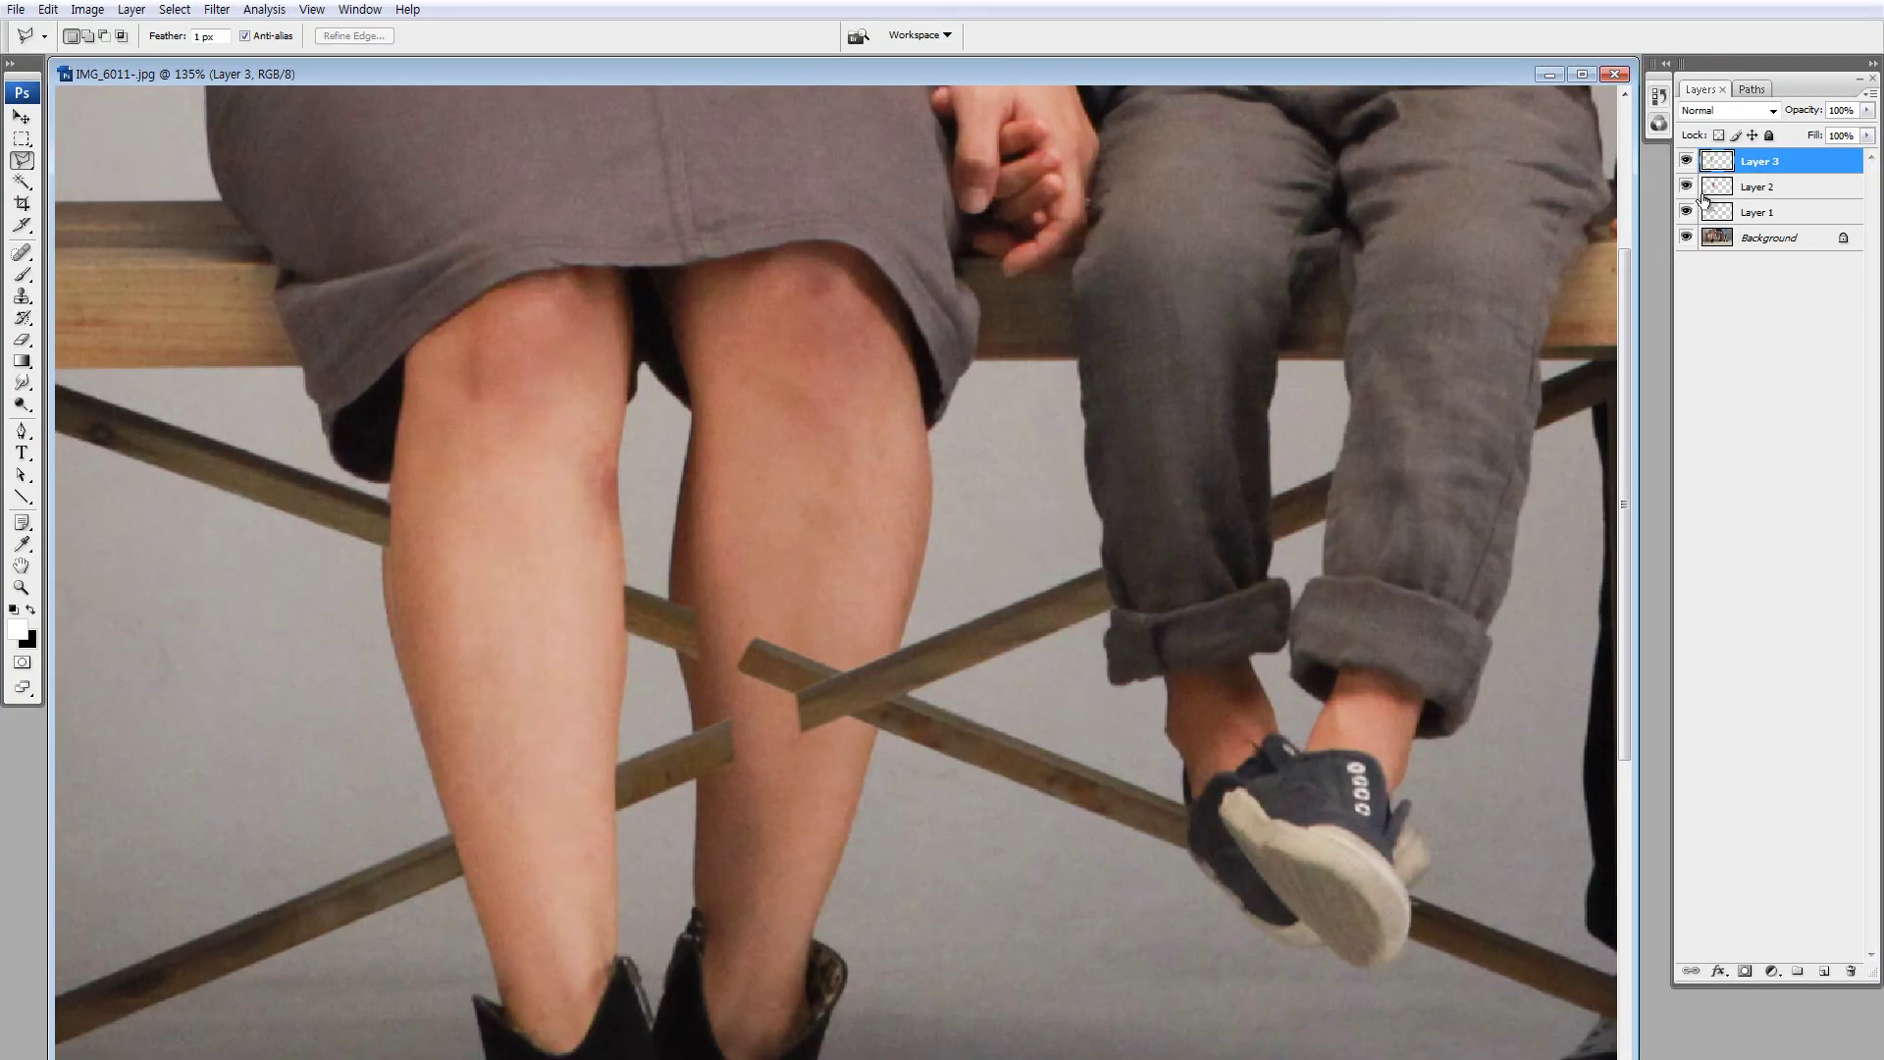
Step: Show all the layers again and add a new empty layer above Background
{"action": "left_click", "coordinate": [1686, 210], "text": "alt"}
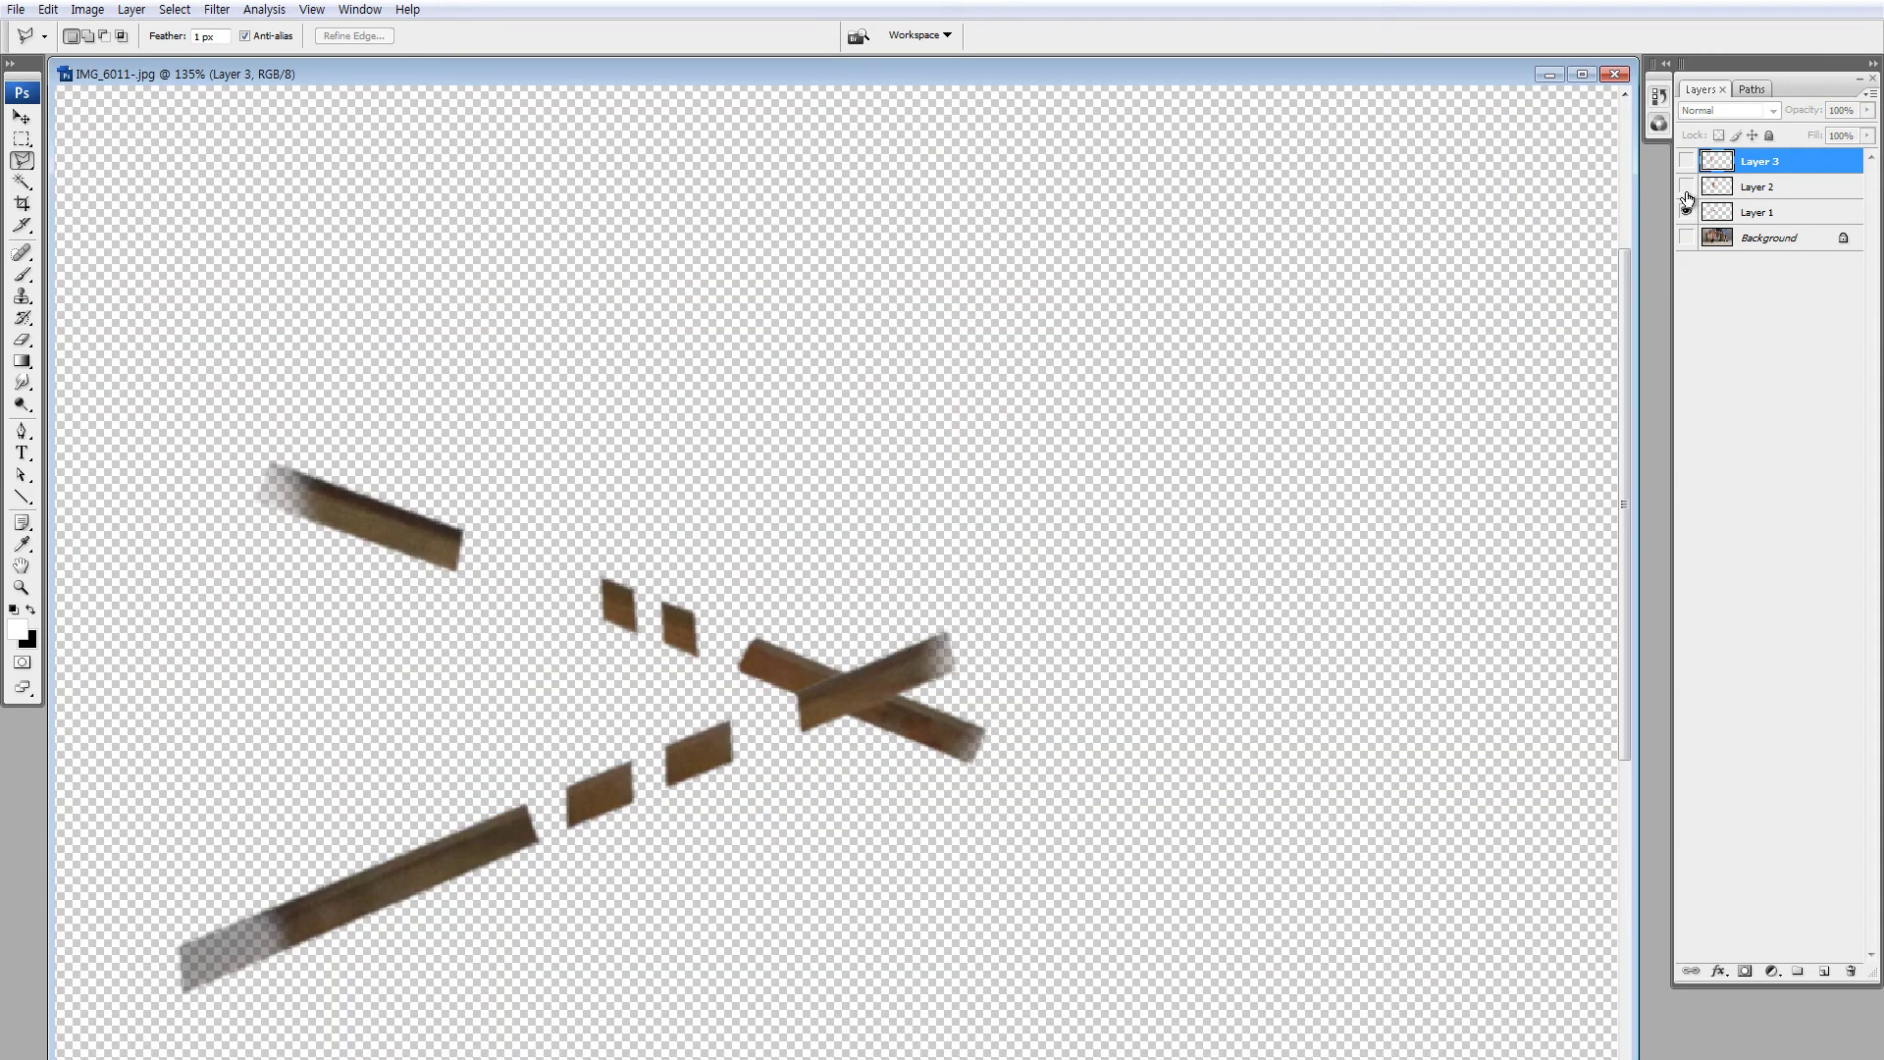
{"action": "left_click", "coordinate": [1686, 187]}
{"action": "left_click", "coordinate": [1686, 161]}
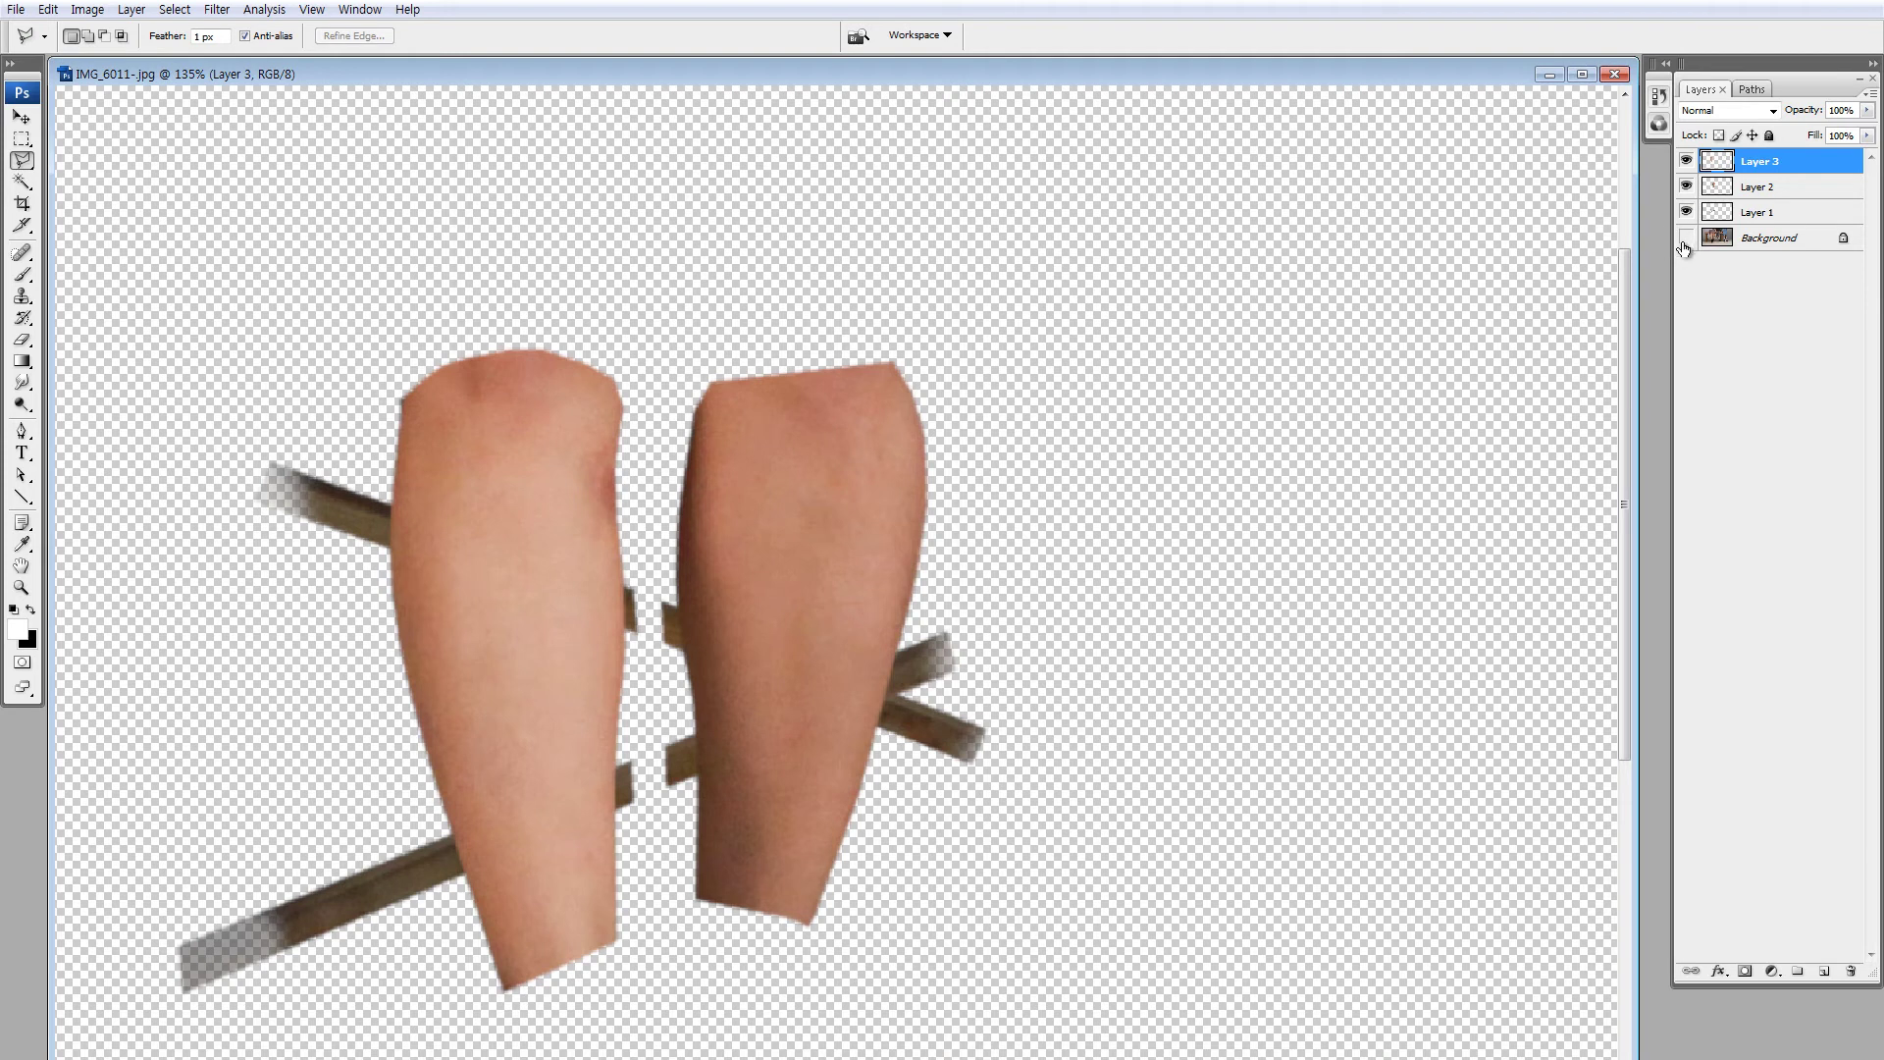
{"action": "left_click", "coordinate": [1686, 238]}
{"action": "left_click", "coordinate": [1757, 238]}
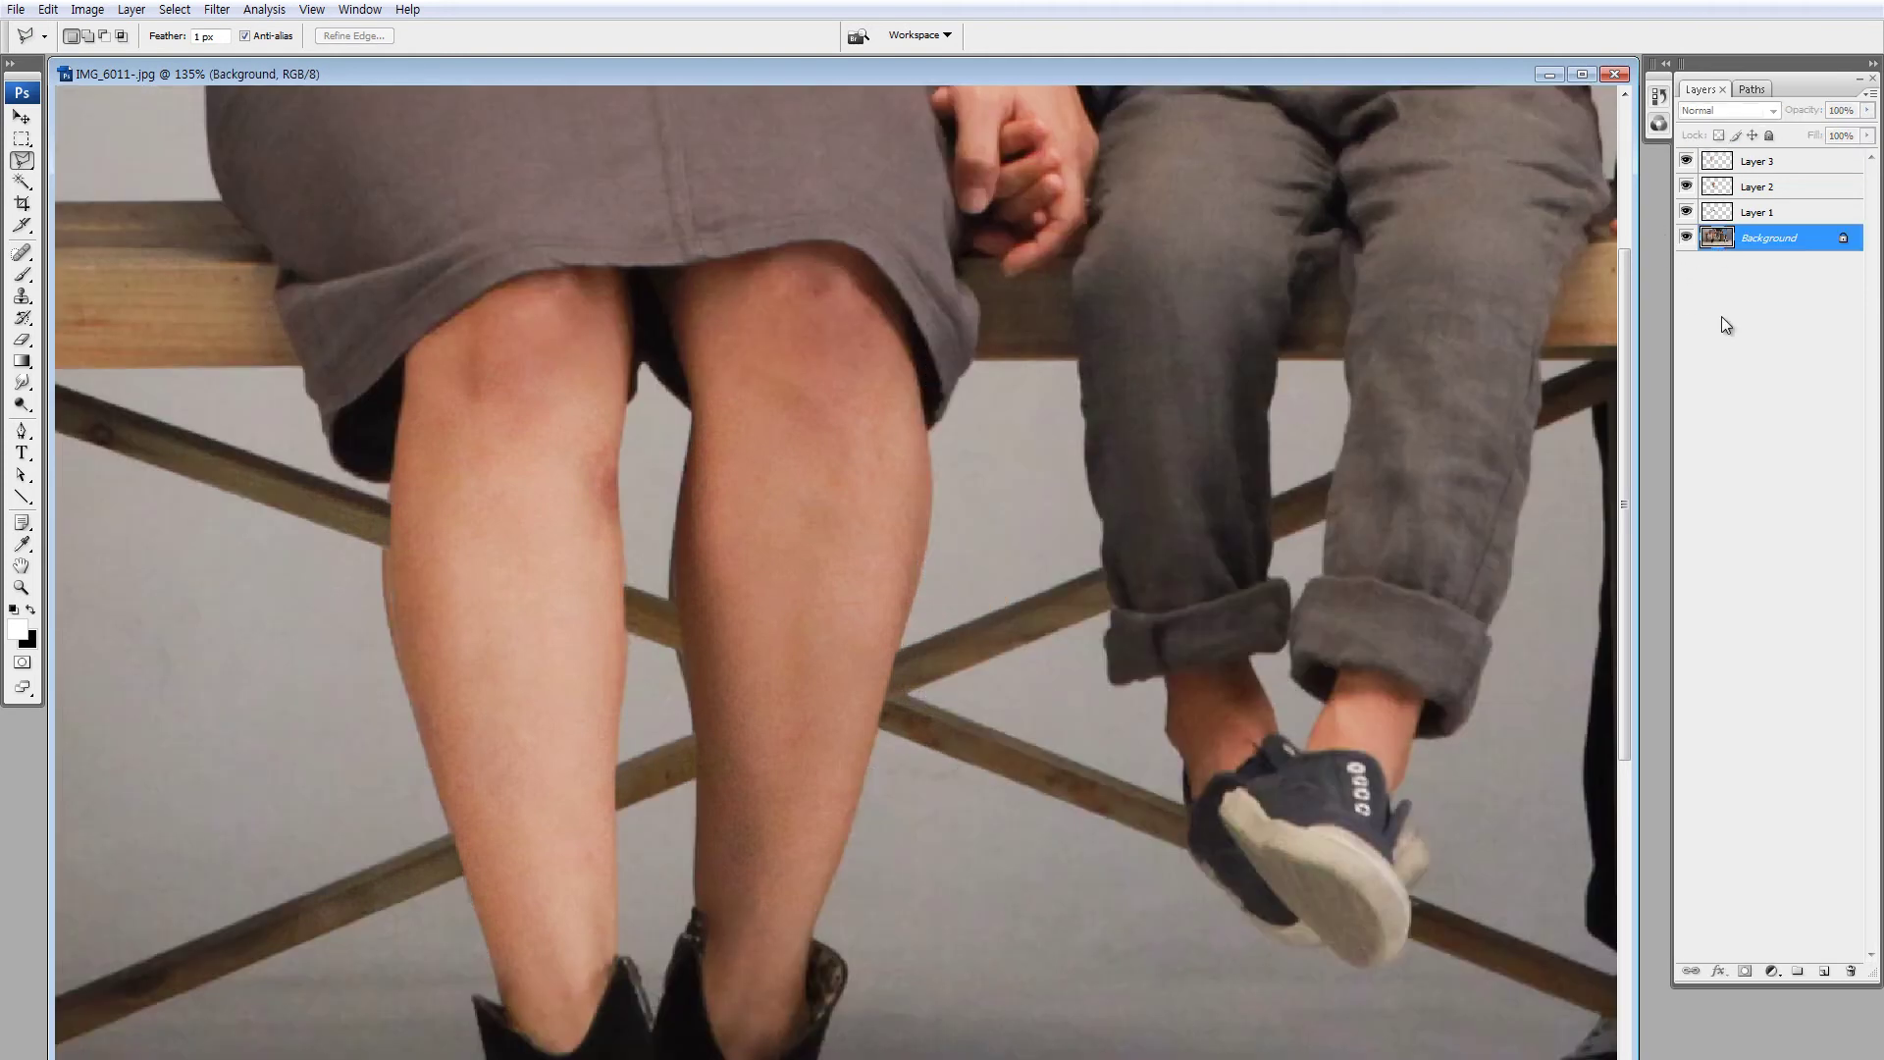
{"action": "left_click", "coordinate": [1824, 972]}
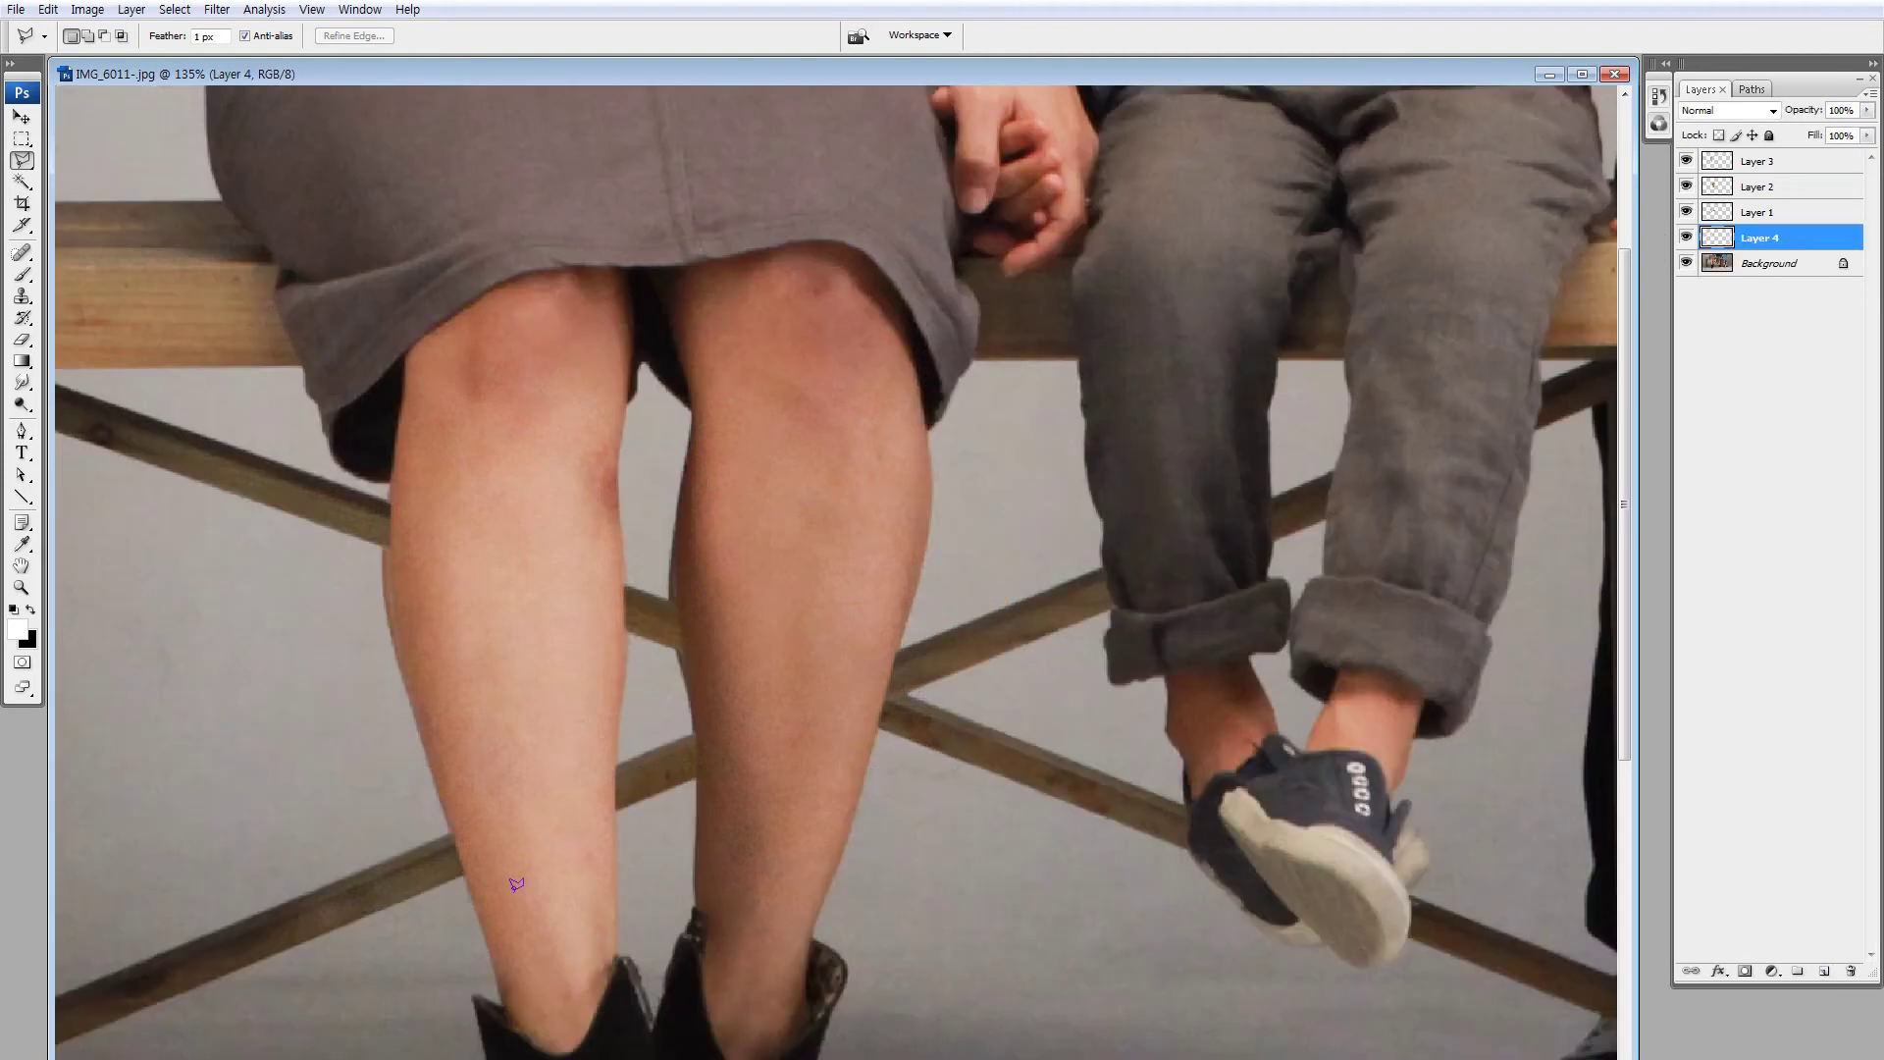
Step: Paint sampled wall grey over the gaps along both calves, shrinking the brush to 45
{"action": "key", "text": "b"}
{"action": "left_click", "coordinate": [371, 586], "text": "alt"}
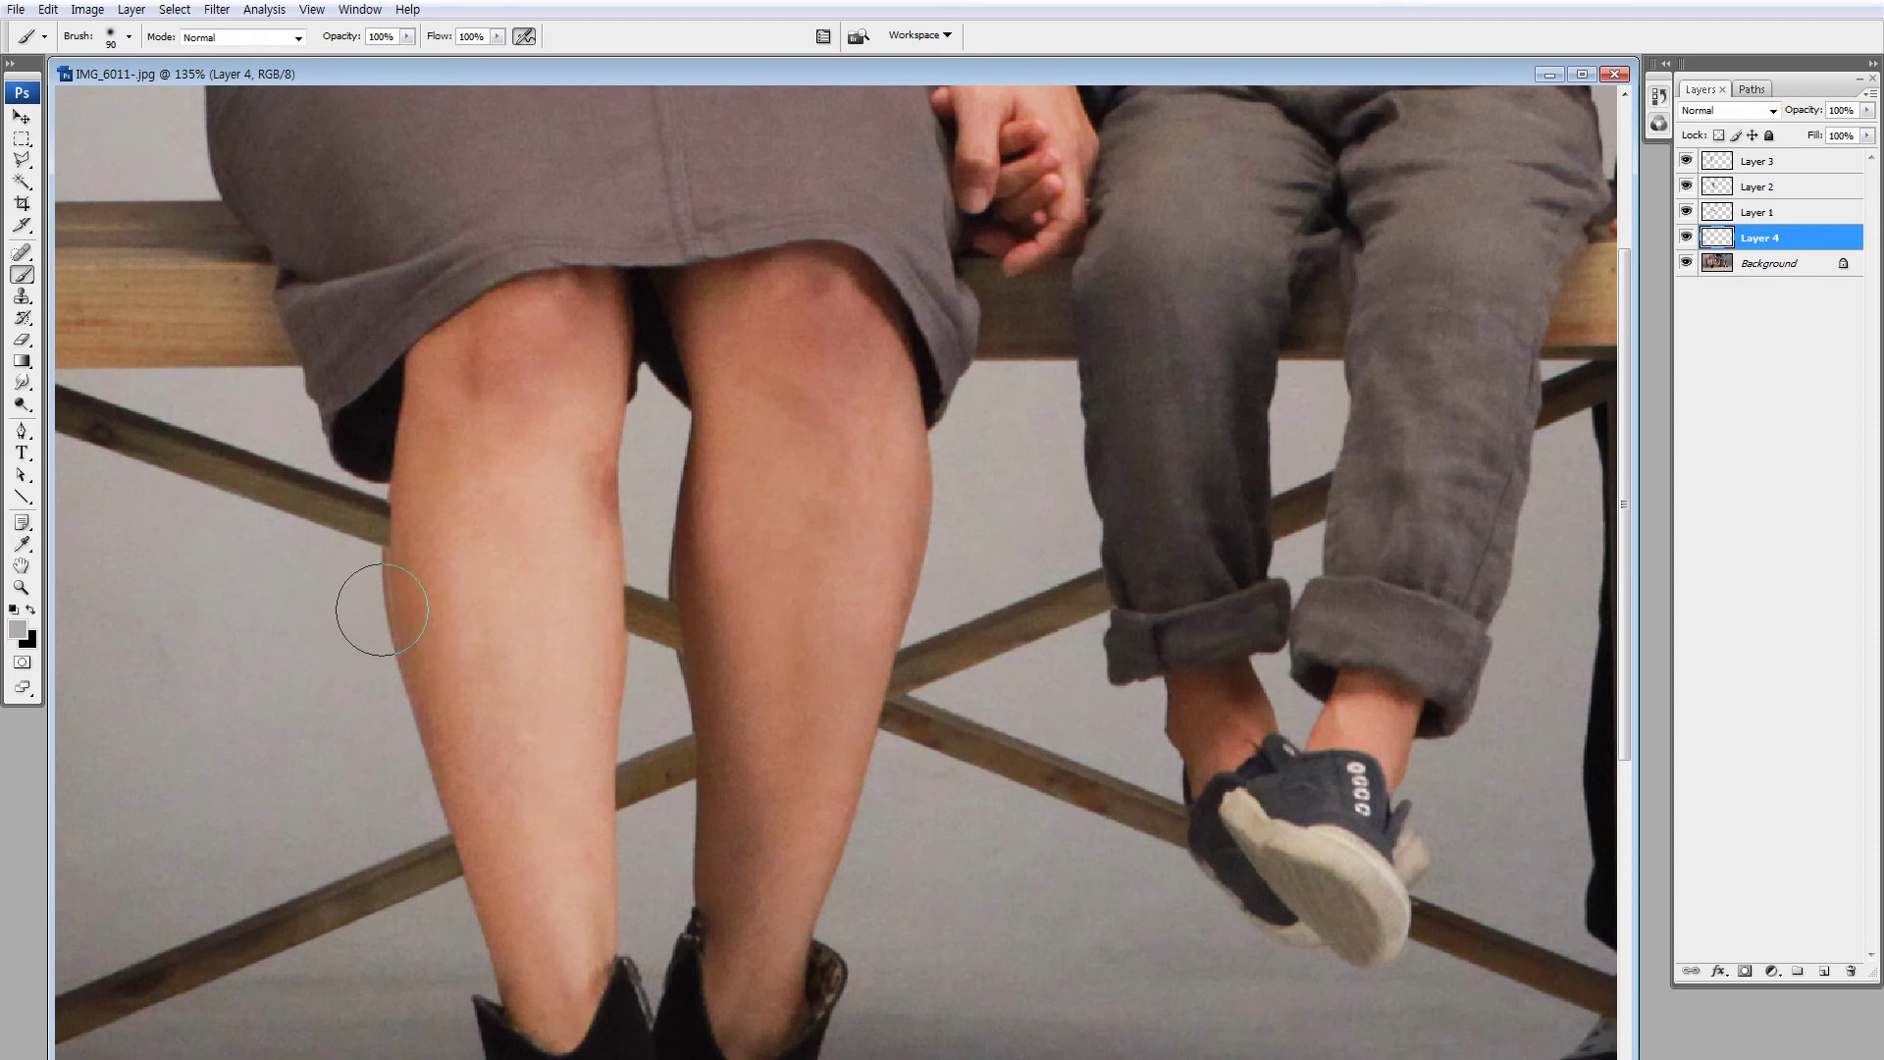
{"action": "mouse_move", "coordinate": [388, 580]}
{"action": "left_mouse_down"}
{"action": "mouse_move", "coordinate": [420, 723]}
{"action": "mouse_move", "coordinate": [370, 580]}
{"action": "mouse_move", "coordinate": [408, 680]}
{"action": "mouse_move", "coordinate": [424, 544]}
{"action": "left_mouse_up"}
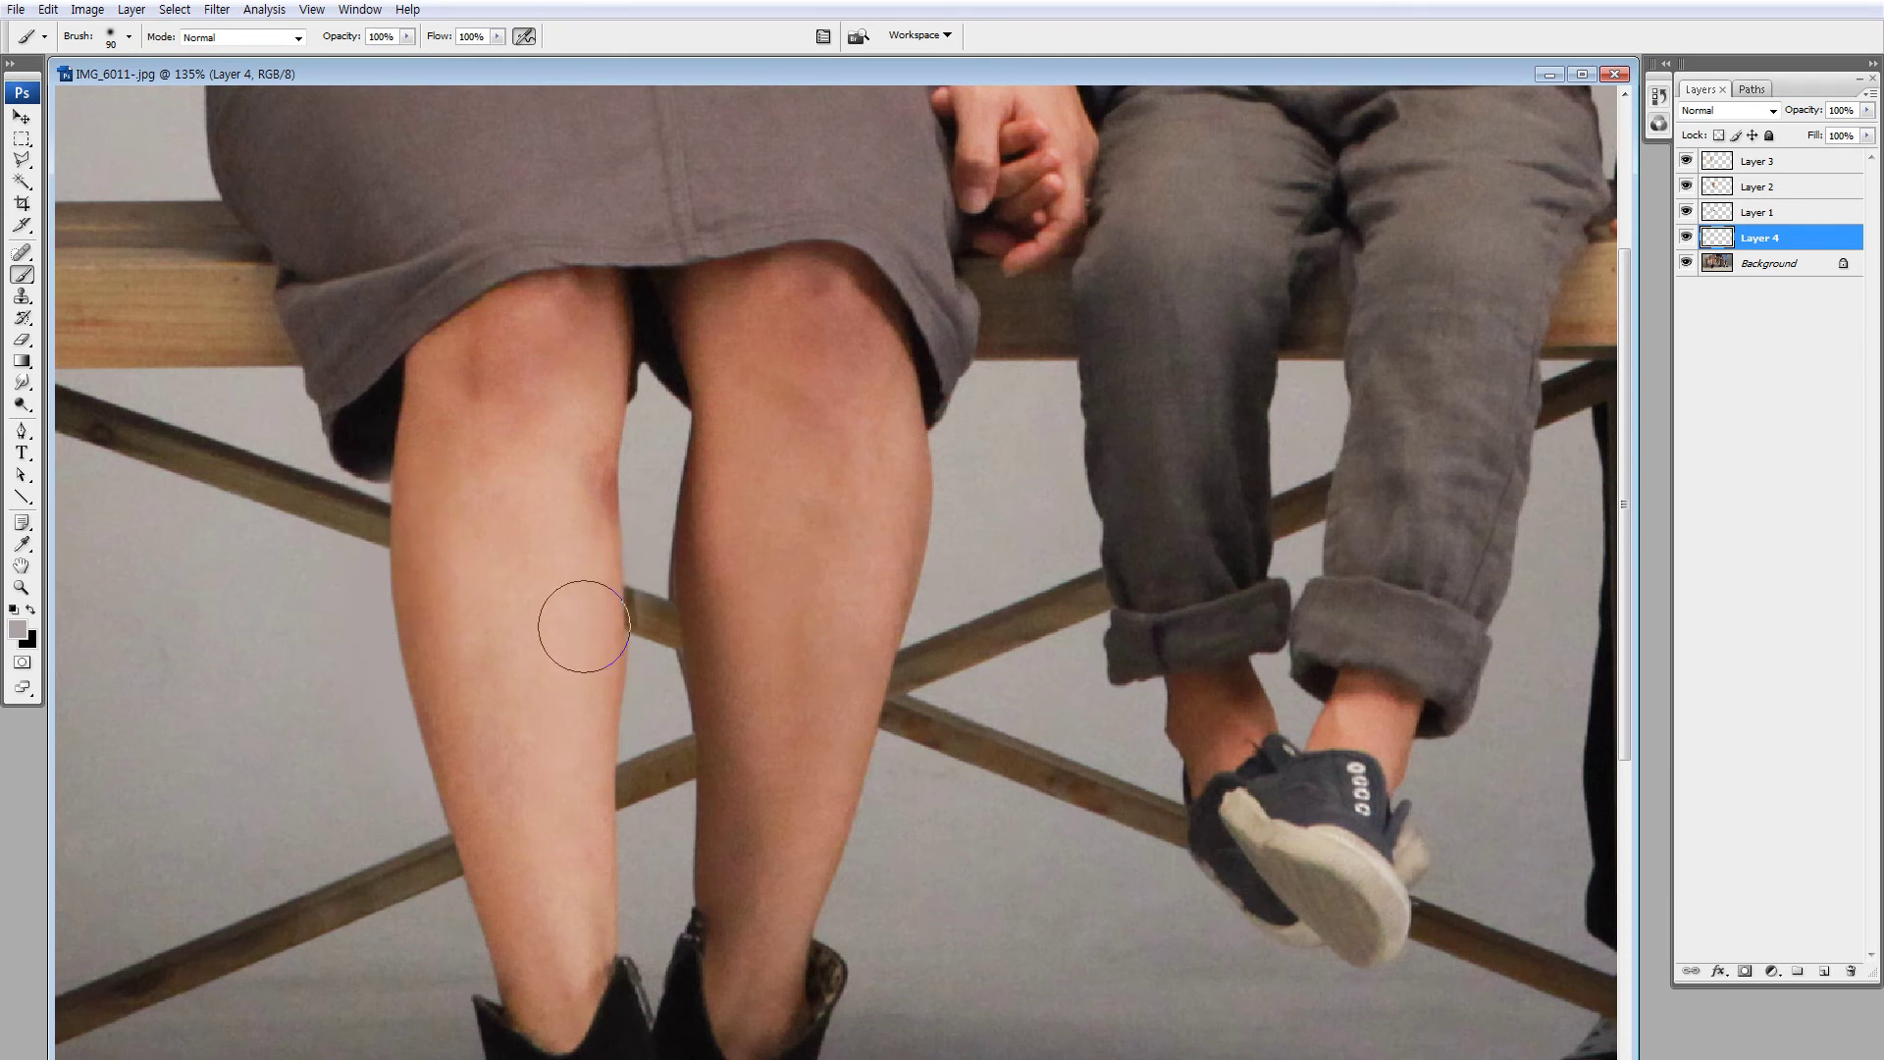
{"action": "key", "text": "bracketleft"}
{"action": "key", "text": "bracketleft"}
{"action": "key", "text": "bracketleft"}
{"action": "key", "text": "bracketleft"}
{"action": "key", "text": "bracketleft"}
{"action": "left_click_drag", "start_coordinate": [690, 680], "coordinate": [684, 537]}
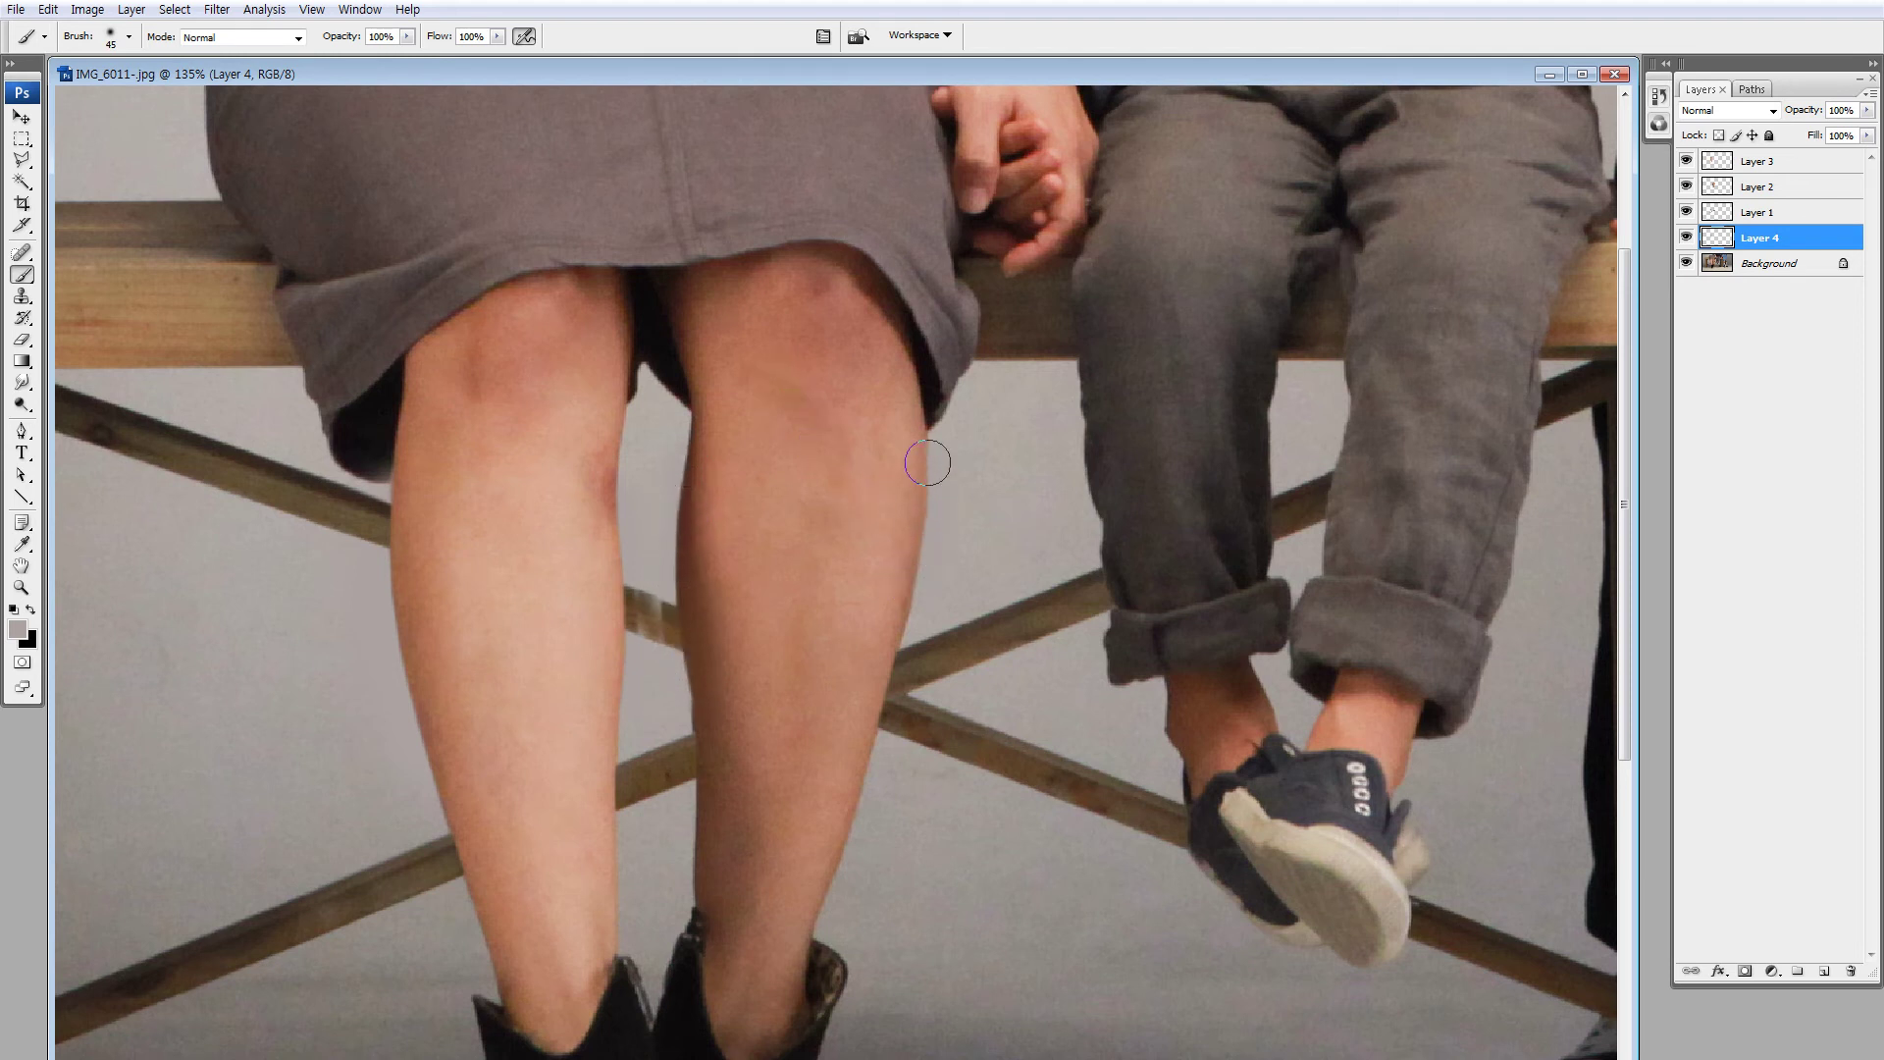
{"action": "left_click_drag", "start_coordinate": [931, 497], "coordinate": [815, 939]}
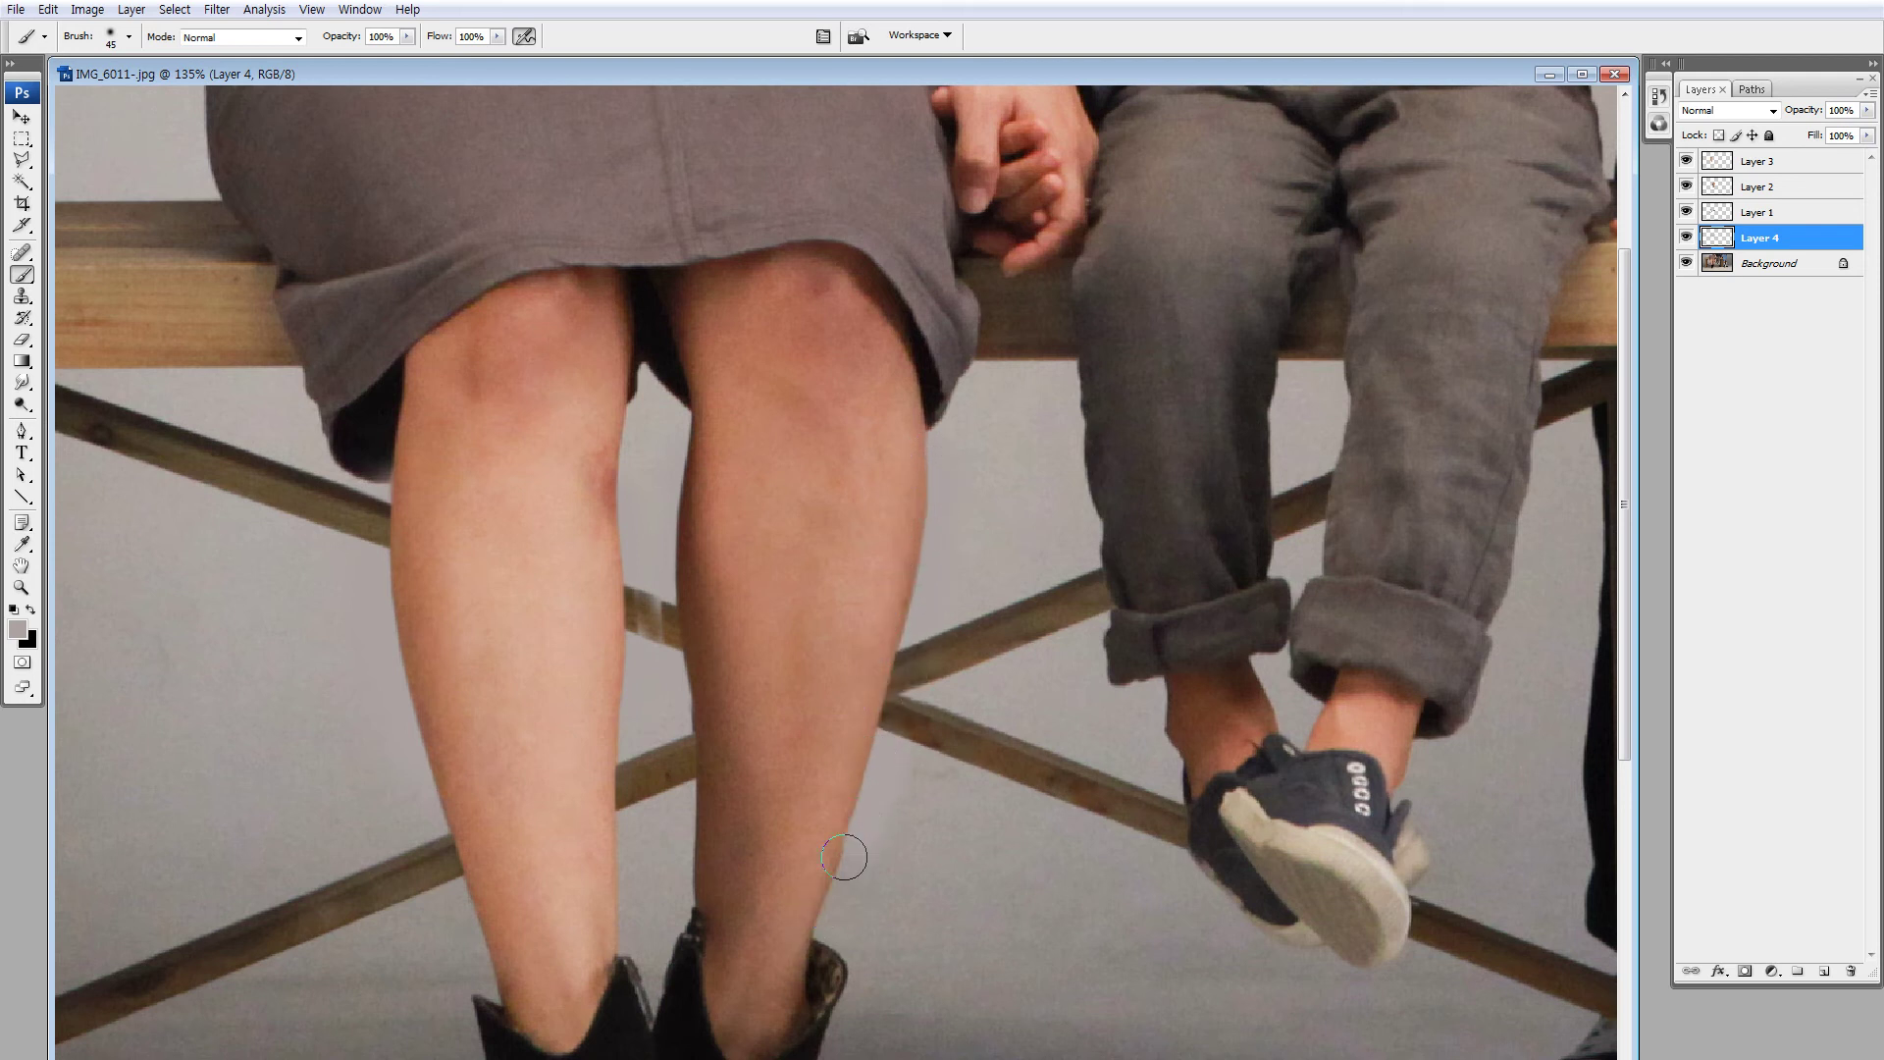
{"action": "left_click_drag", "start_coordinate": [849, 850], "coordinate": [830, 895]}
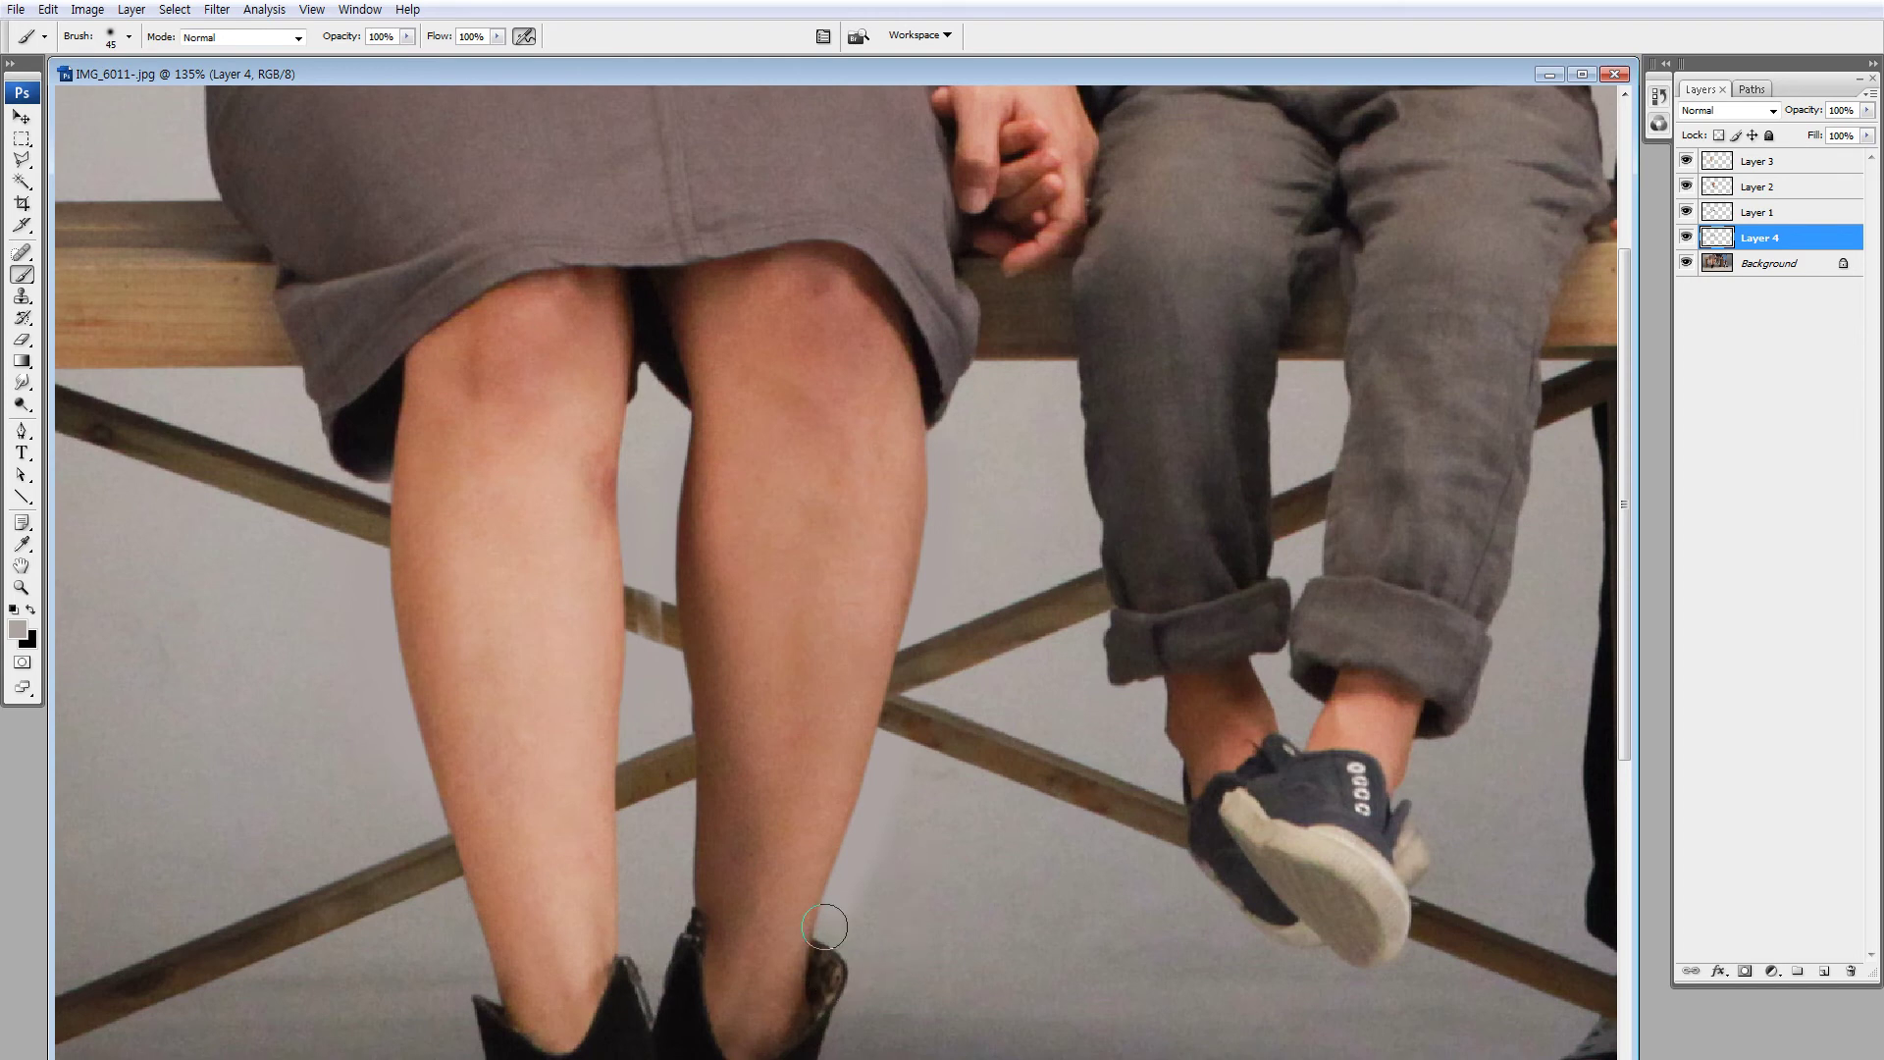
{"action": "left_click_drag", "start_coordinate": [947, 799], "coordinate": [859, 834]}
Step: Attempt a grey patch near the shoe, then undo it
{"action": "key", "text": "m"}
{"action": "scroll", "coordinate": [780, 499], "scroll_direction": "down", "scroll_amount": 3}
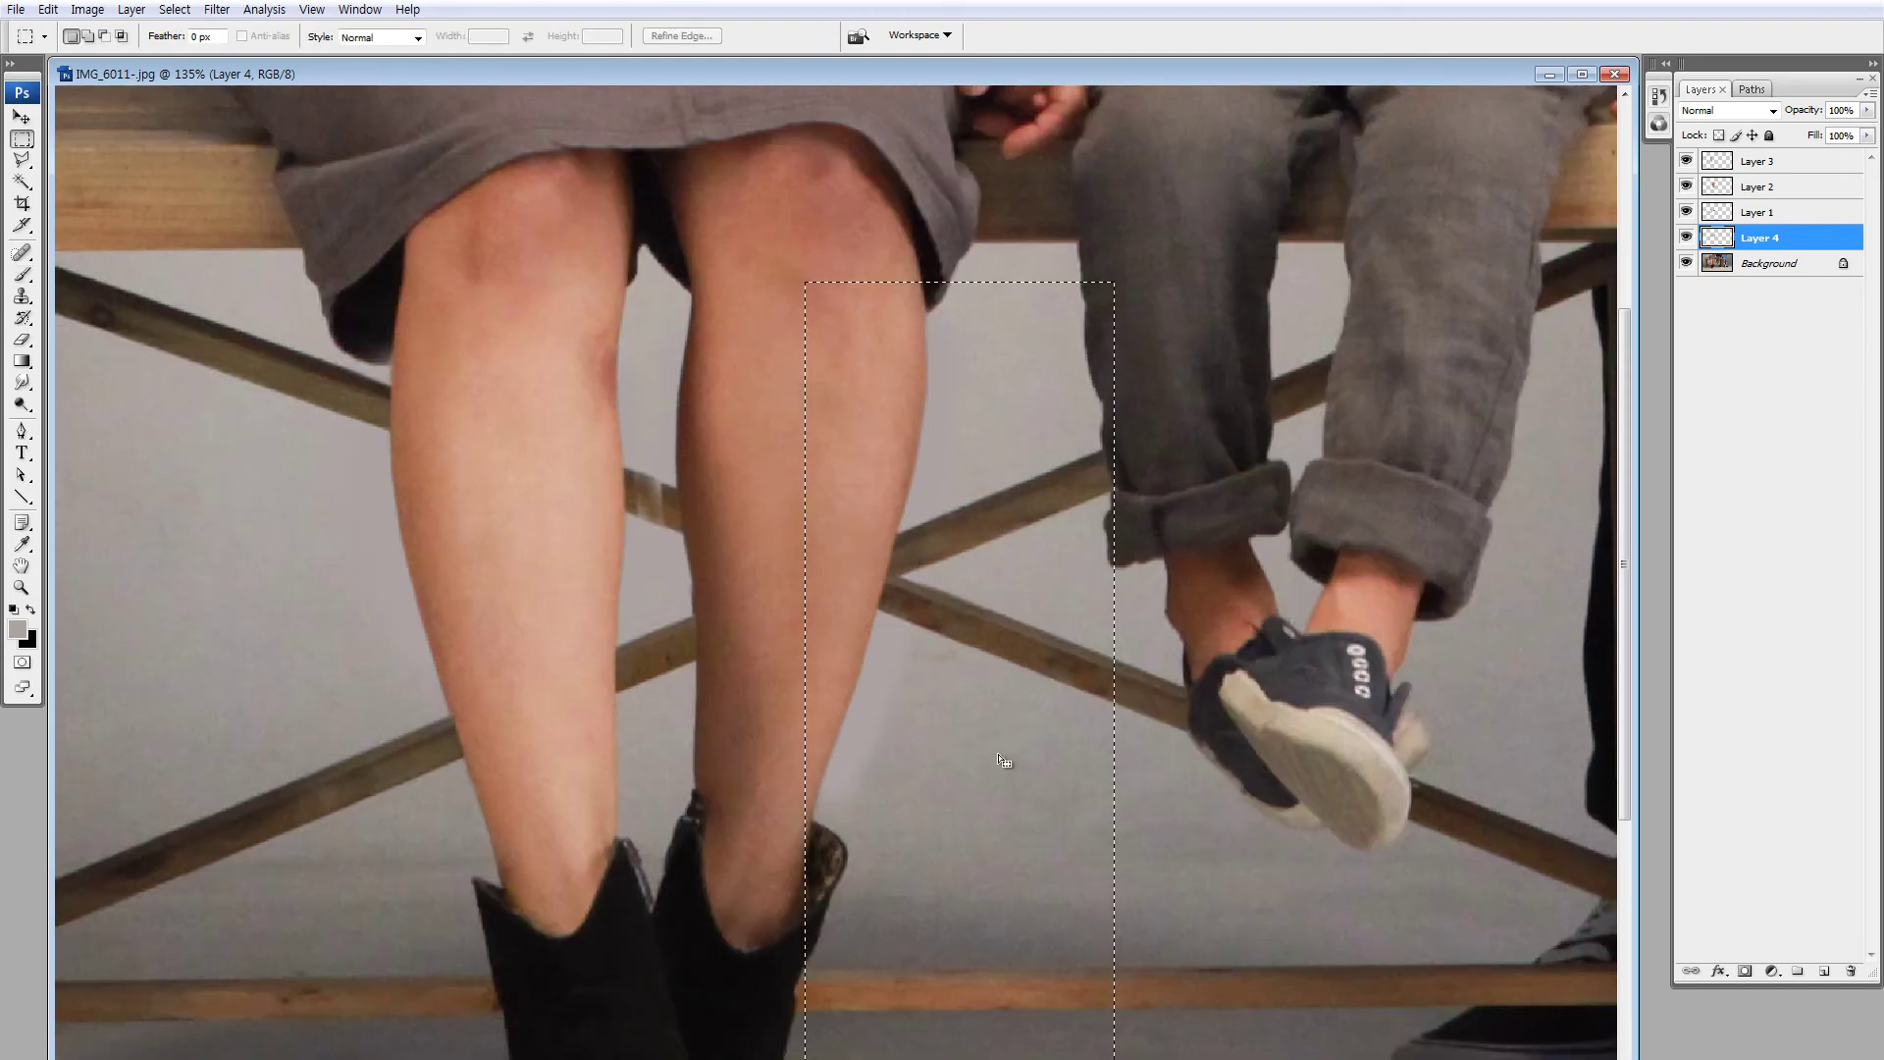
{"action": "key", "text": "l"}
{"action": "left_click", "coordinate": [1174, 679]}
{"action": "key", "text": "Escape"}
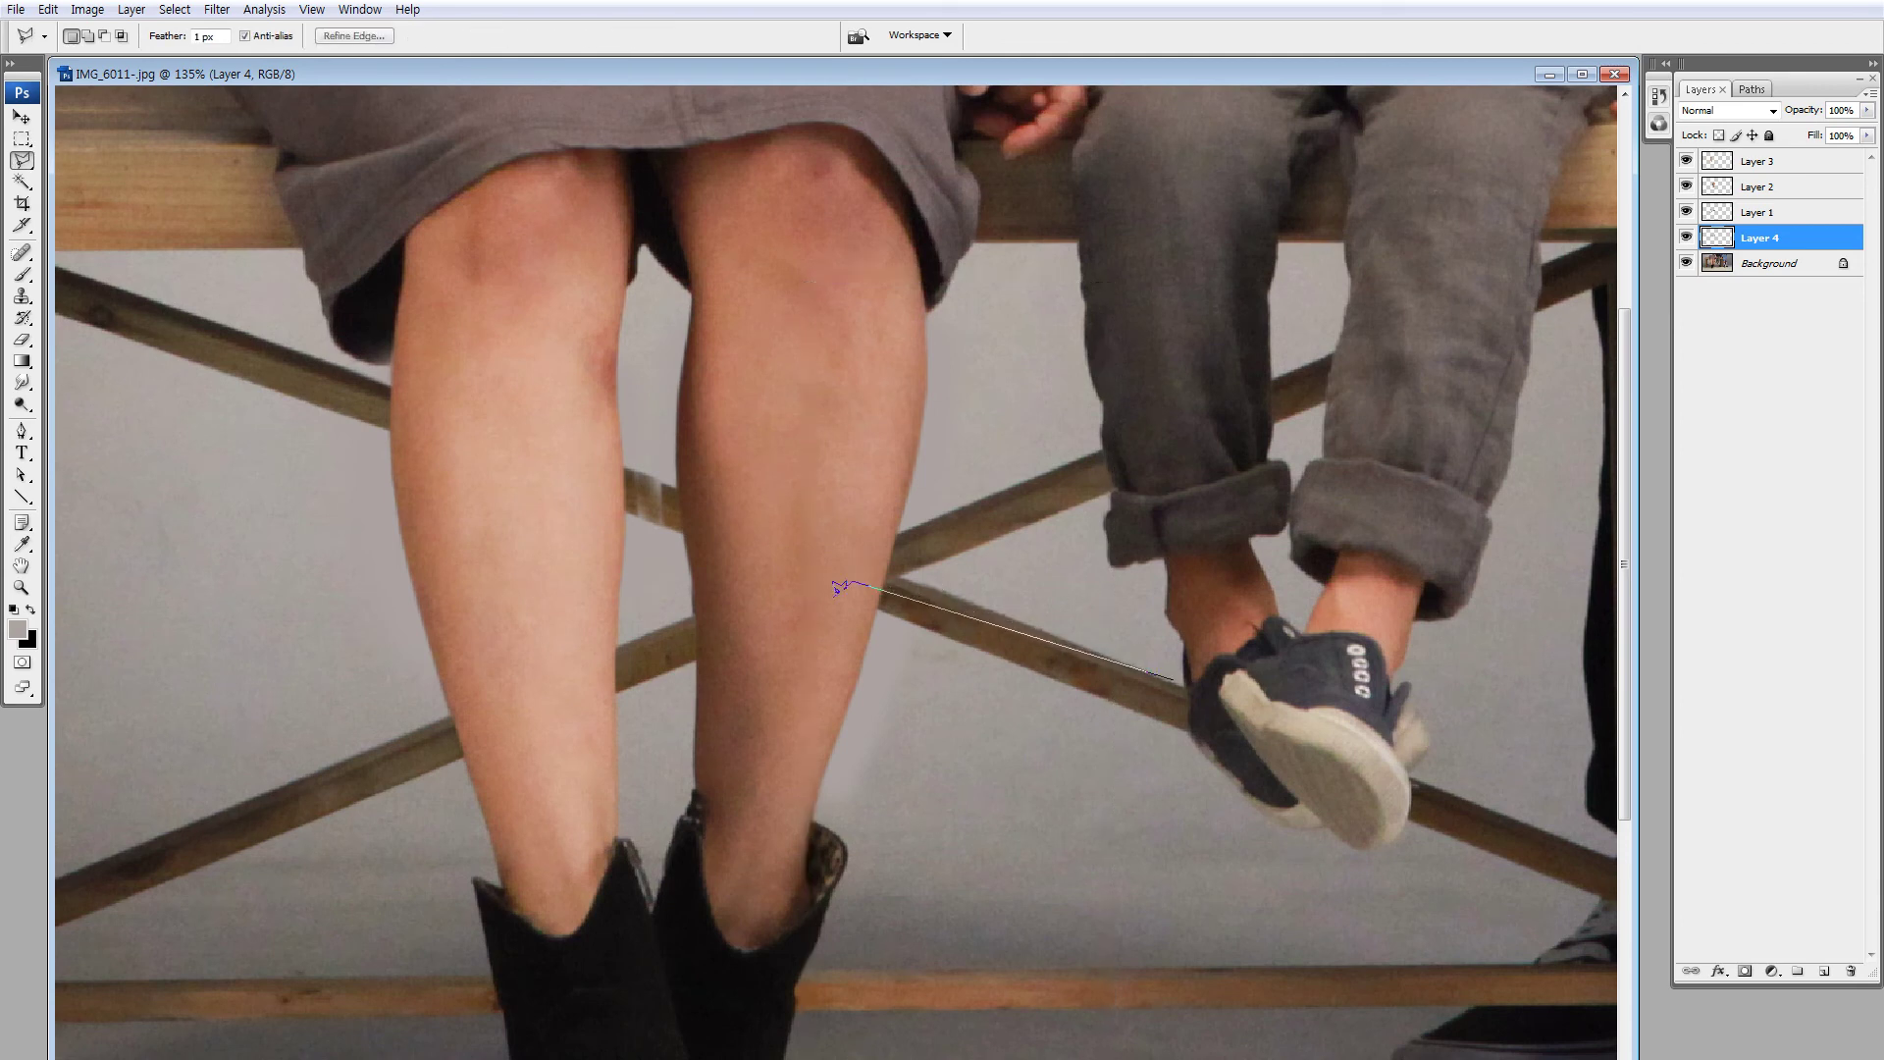
{"action": "left_click_drag", "start_coordinate": [864, 614], "coordinate": [844, 834]}
{"action": "left_click_drag", "start_coordinate": [854, 727], "coordinate": [937, 737]}
{"action": "key", "text": "ctrl+z"}
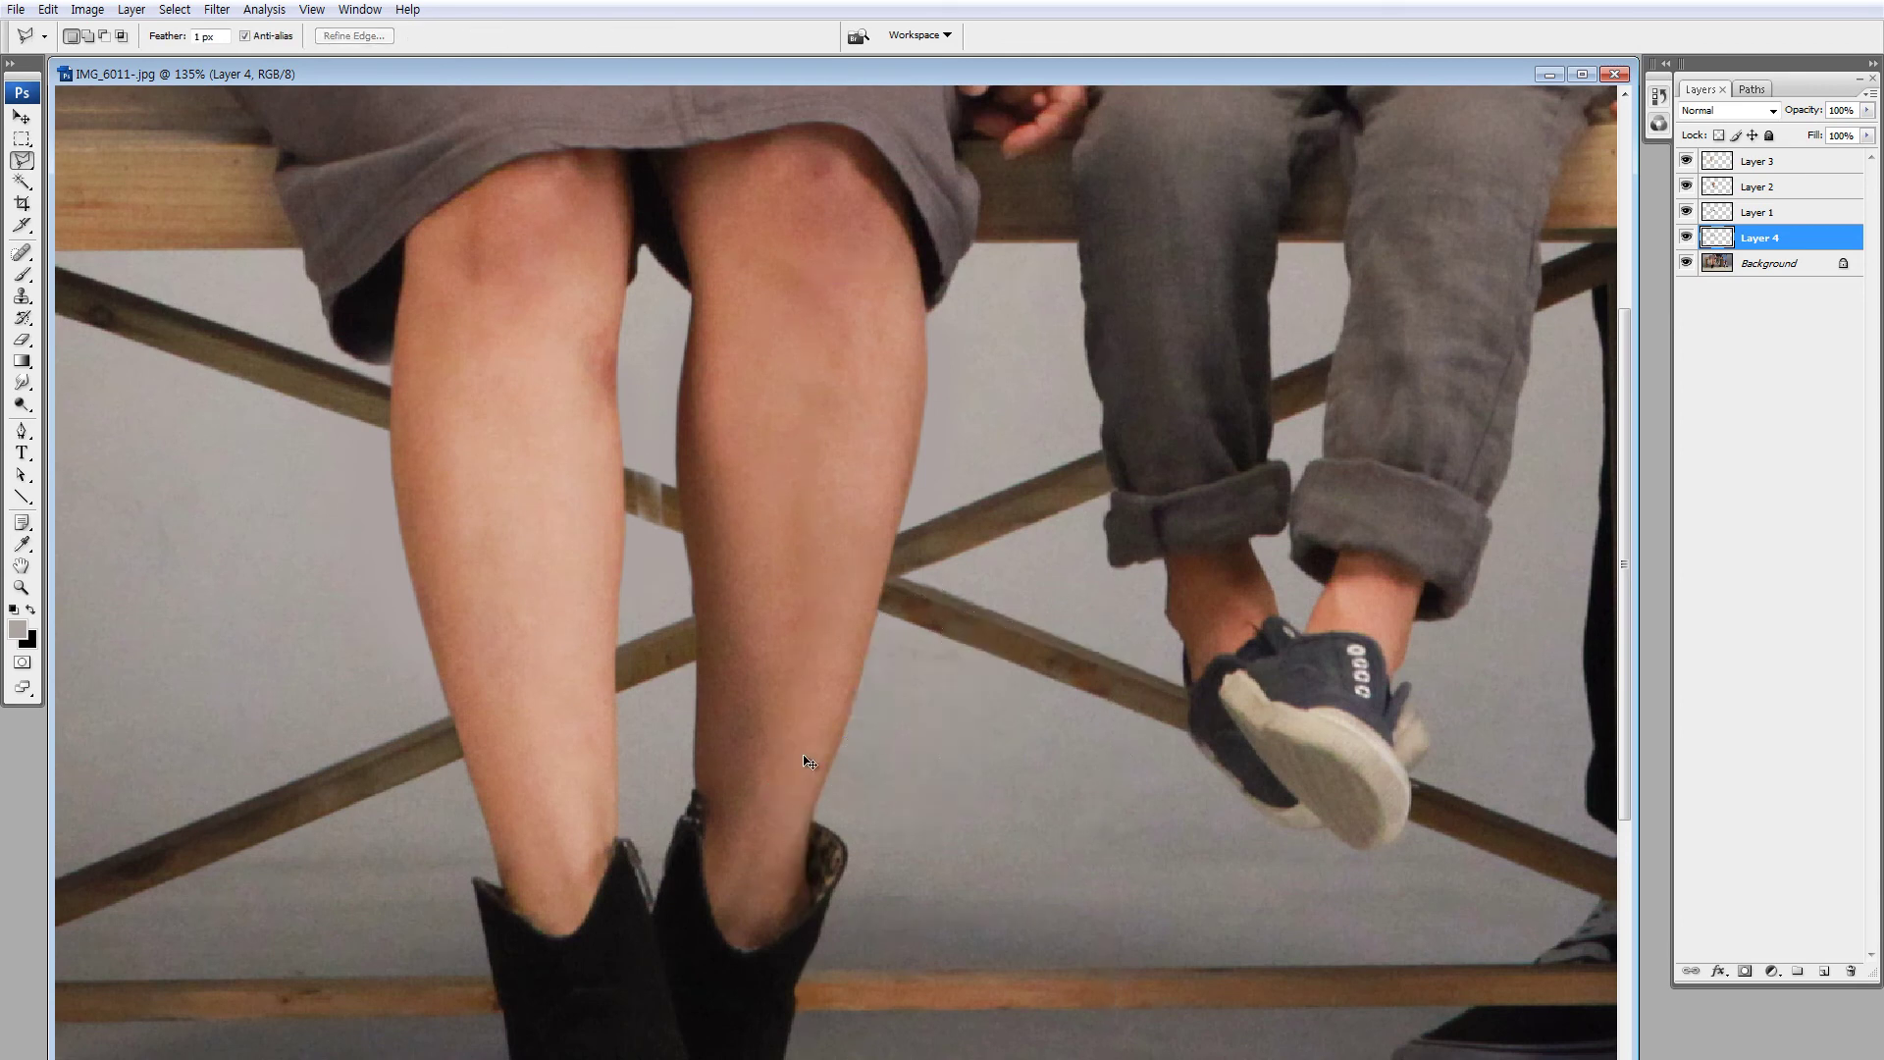
Step: Lasso a closed selection along the calf's inner edge on Layer 4
{"action": "key", "text": "b"}
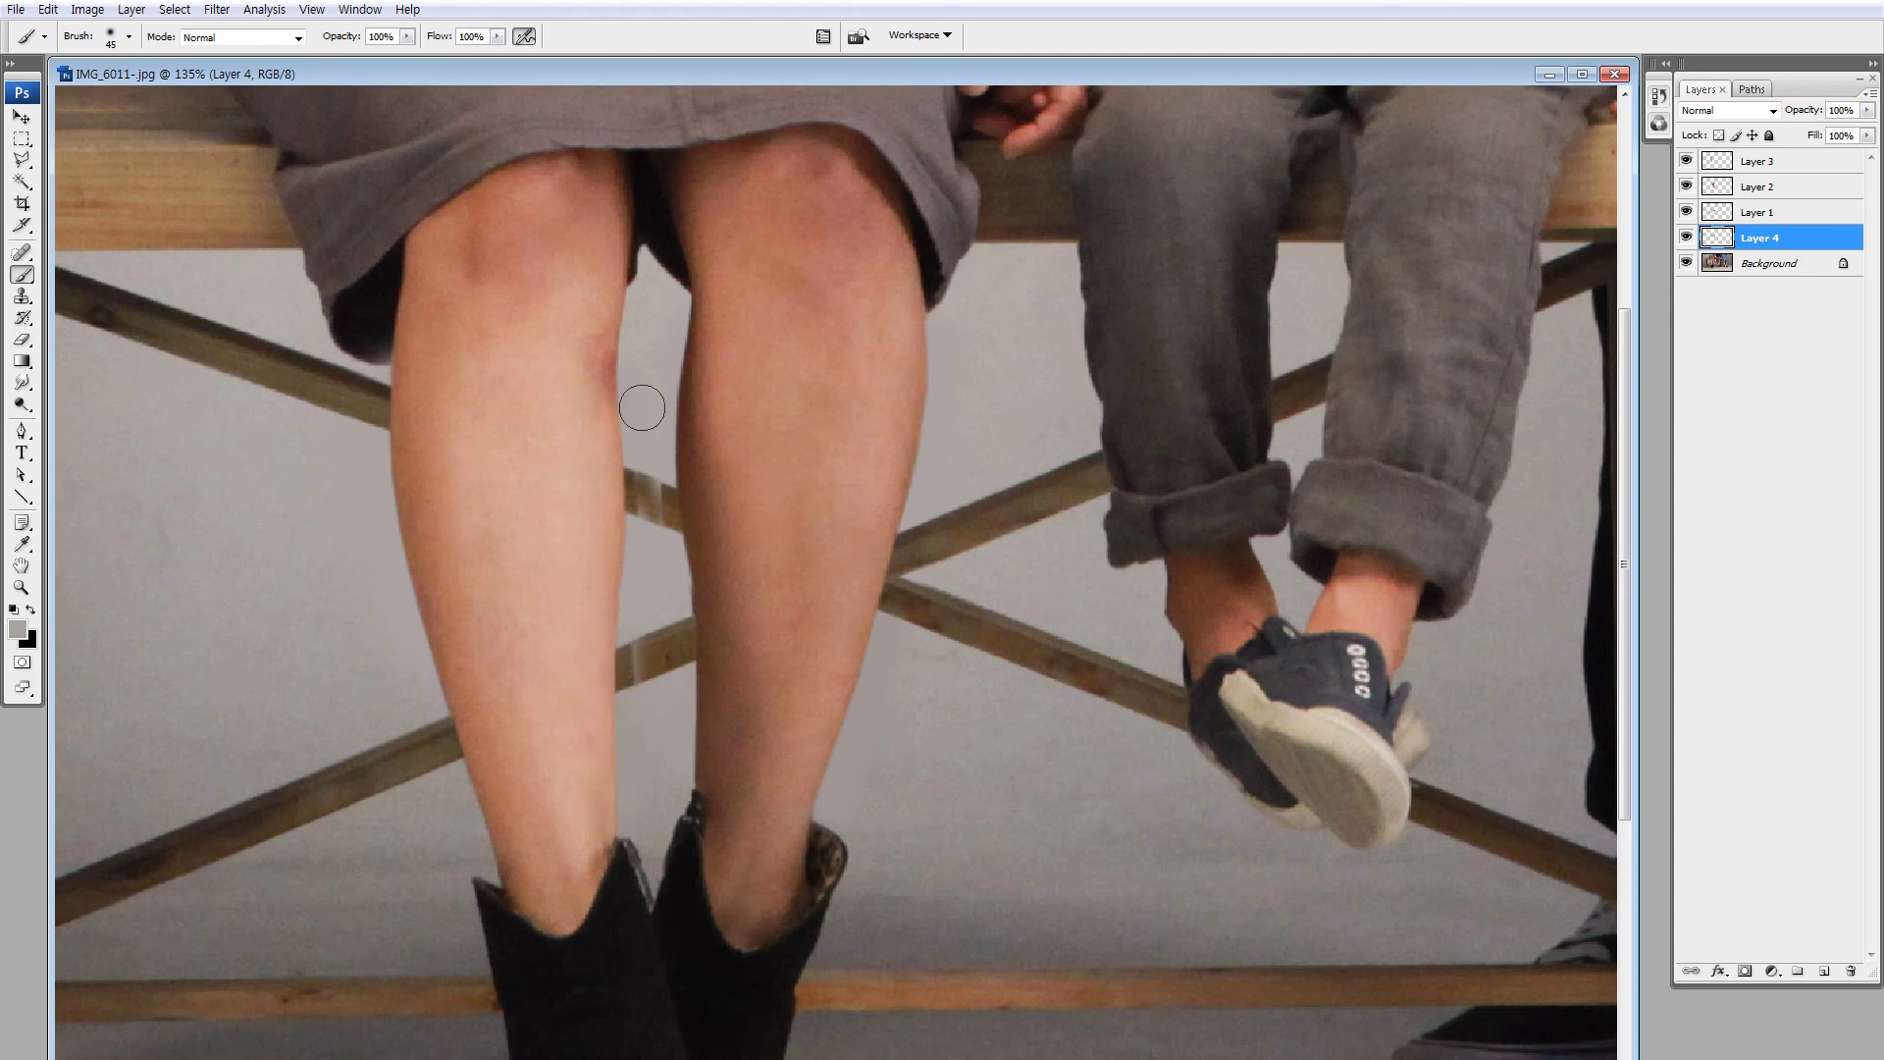
{"action": "key", "text": "l"}
{"action": "mouse_move", "coordinate": [635, 464]}
{"action": "left_mouse_down"}
{"action": "mouse_move", "coordinate": [670, 584]}
{"action": "mouse_move", "coordinate": [642, 432]}
{"action": "left_mouse_up"}
{"action": "left_click", "coordinate": [686, 733]}
Step: Apply 0.5% Gaussian Monochromatic Add Noise to Layer 4's grey fill in two passes
{"action": "key", "text": "z"}
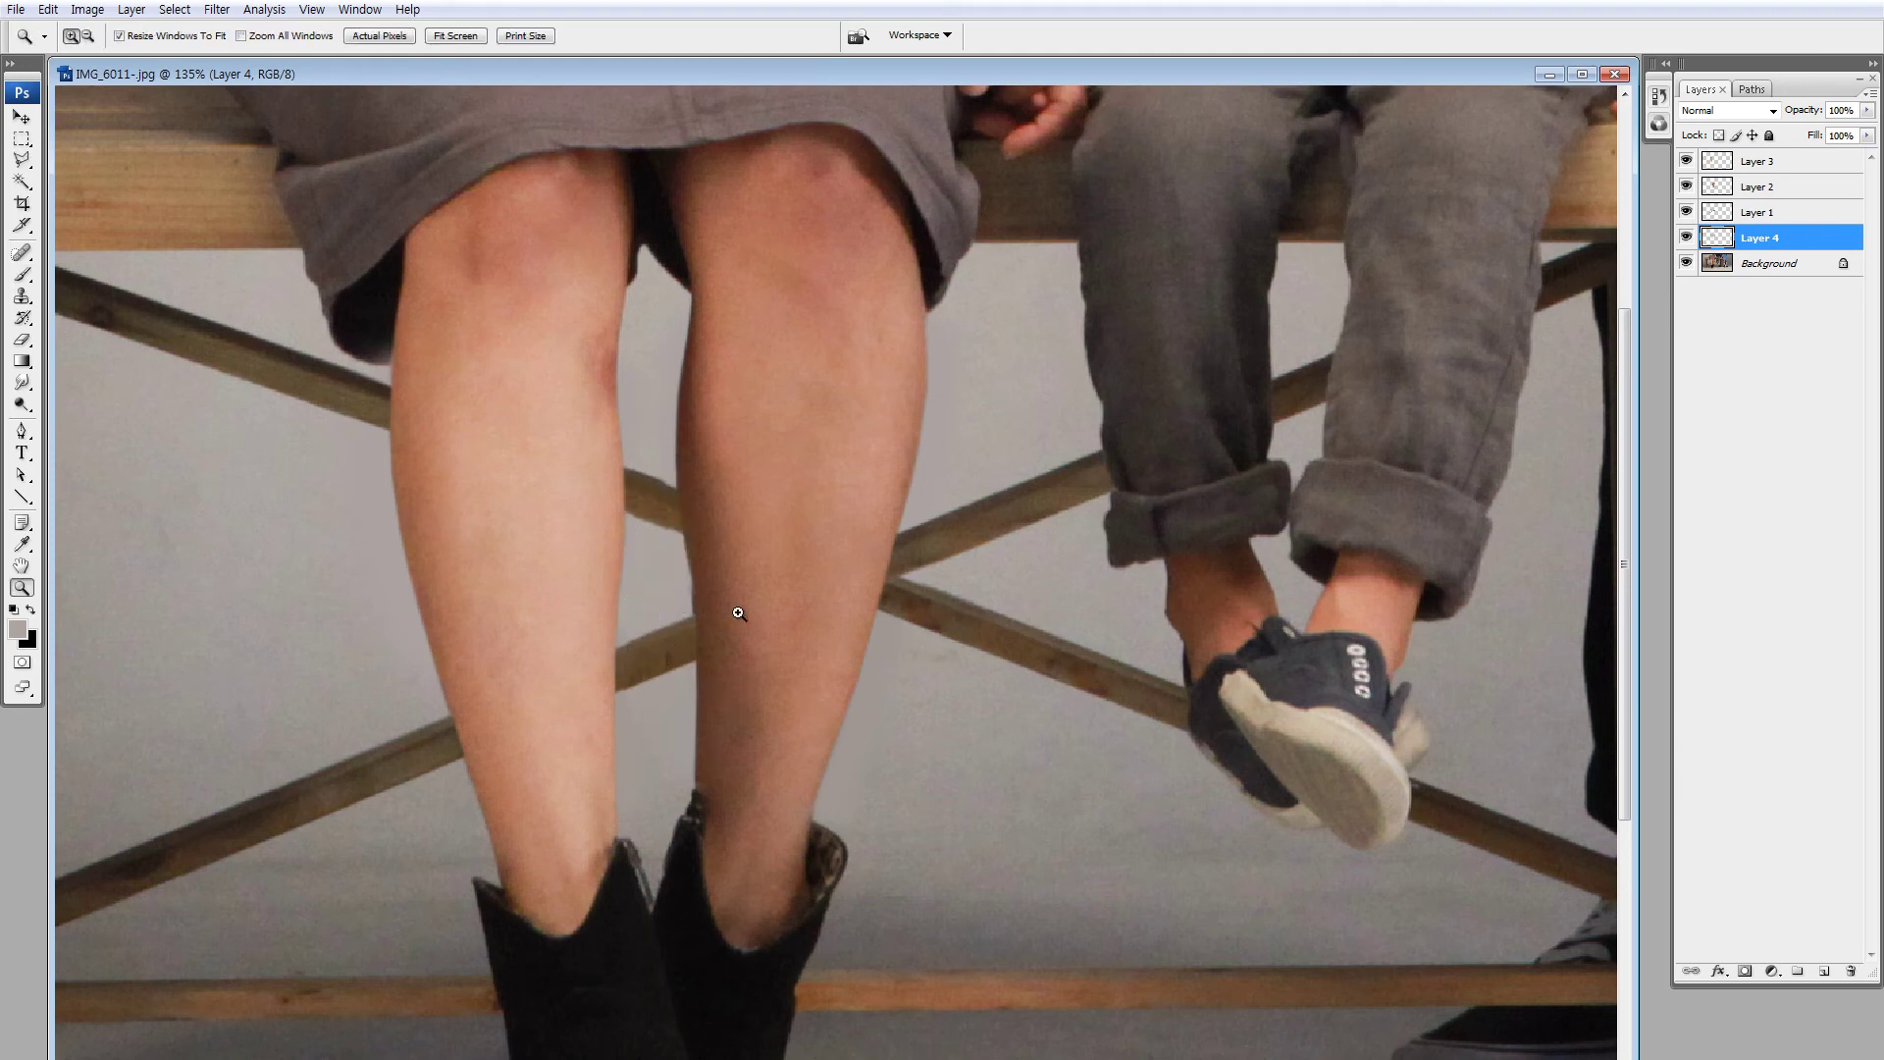
{"action": "mouse_move", "coordinate": [736, 623]}
{"action": "left_mouse_down"}
{"action": "mouse_move", "coordinate": [1178, 832]}
{"action": "mouse_move", "coordinate": [769, 681]}
{"action": "left_mouse_up"}
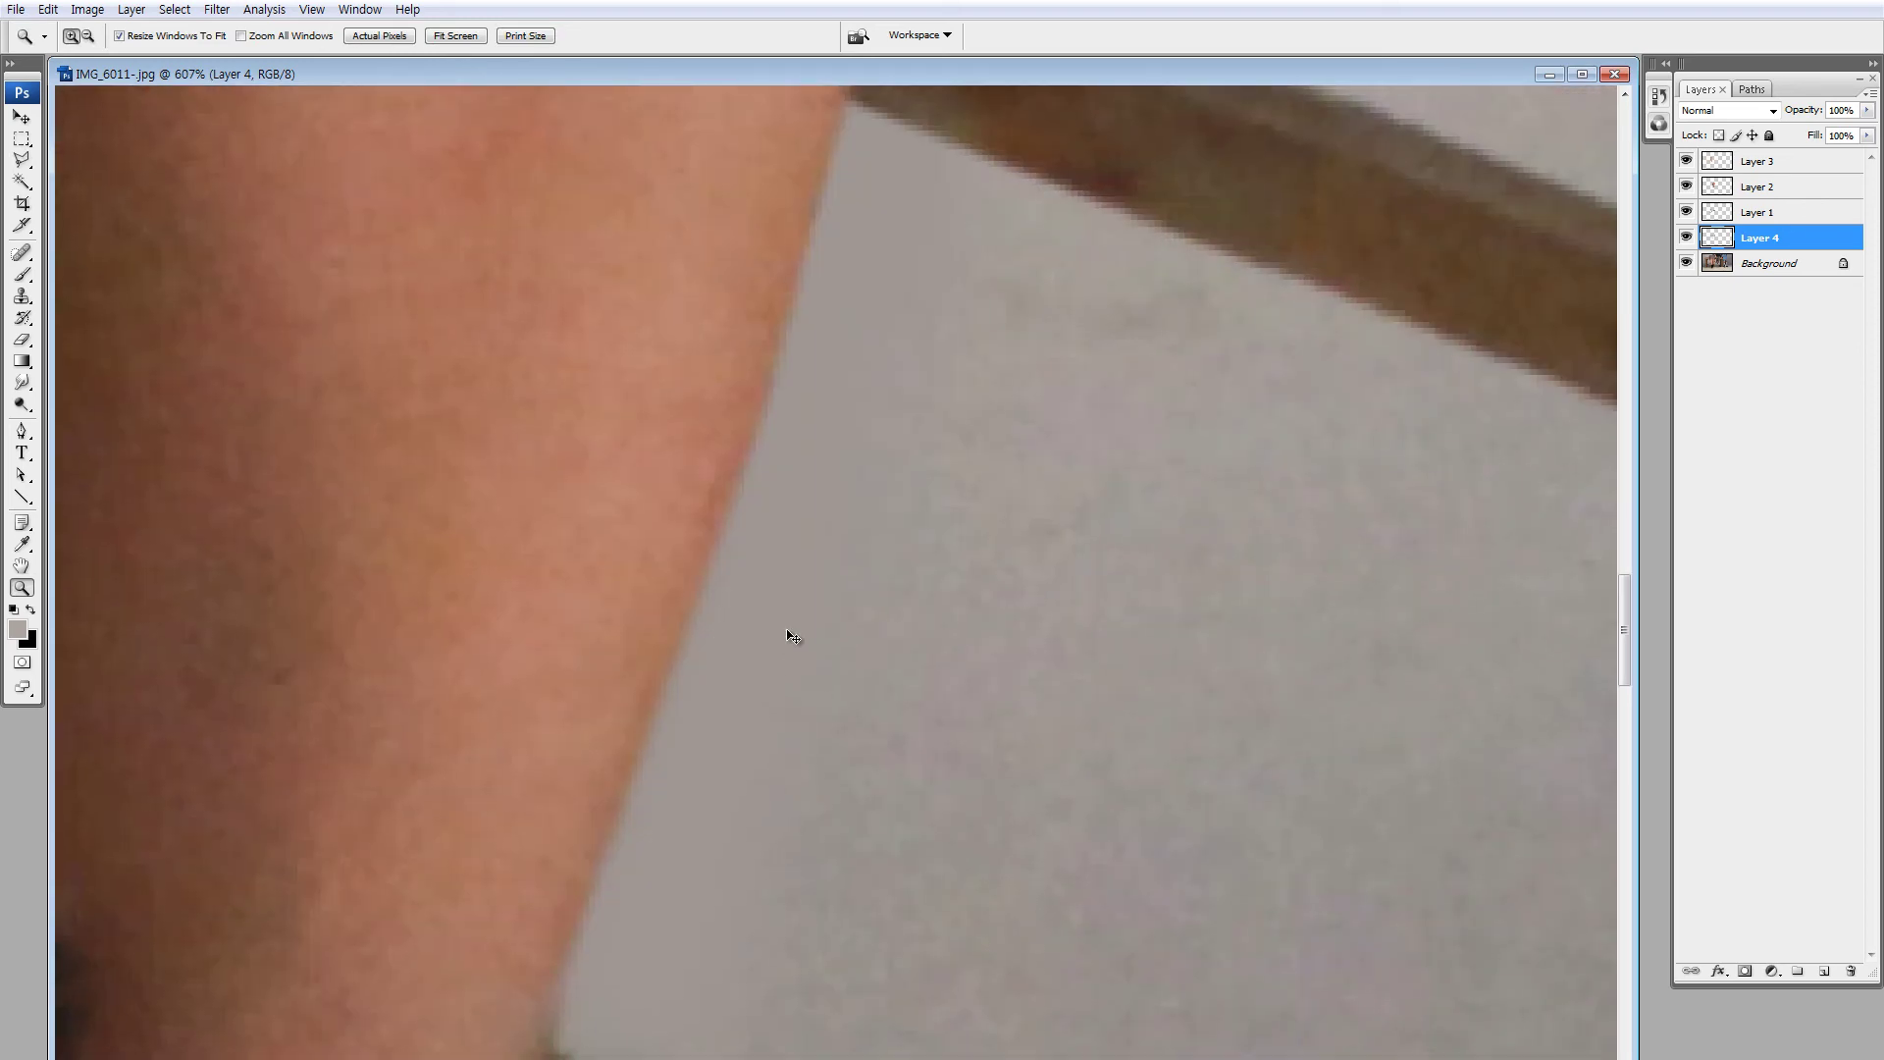
{"action": "key", "text": "v"}
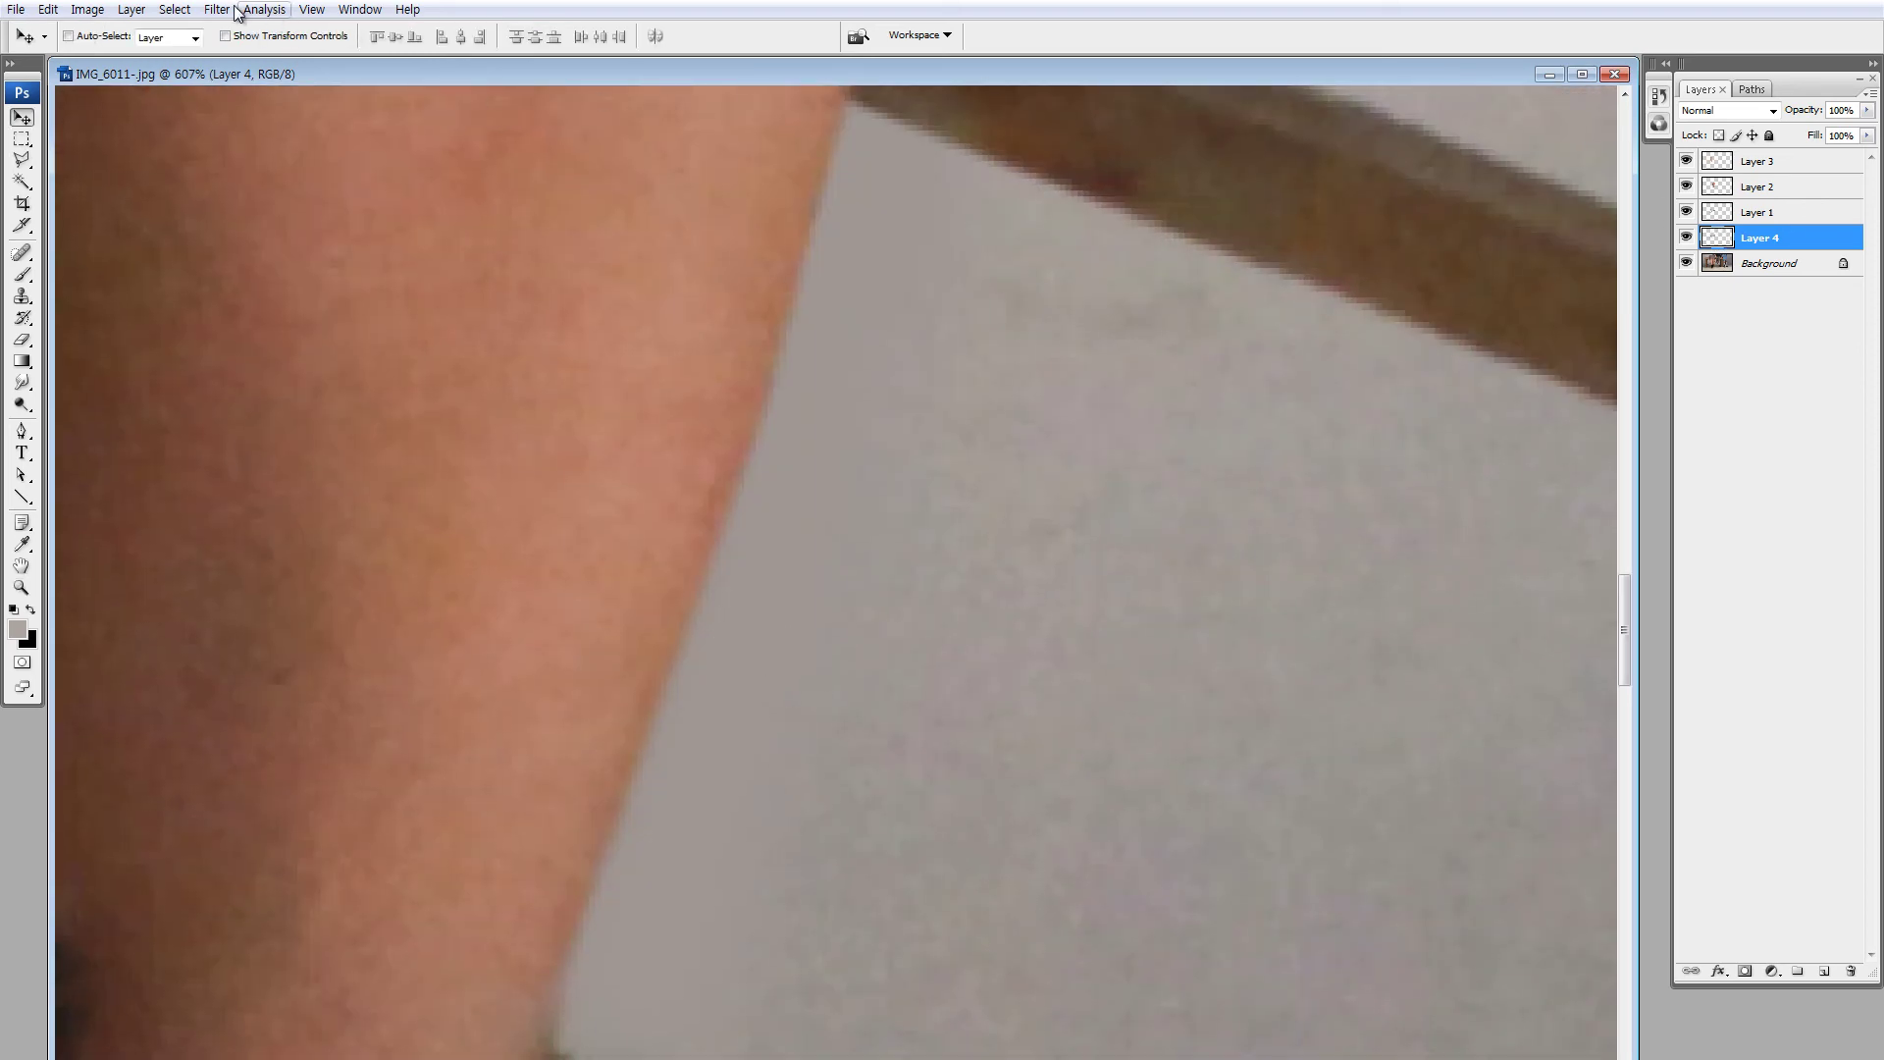
{"action": "left_click", "coordinate": [231, 10]}
{"action": "mouse_move", "coordinate": [89, 262]}
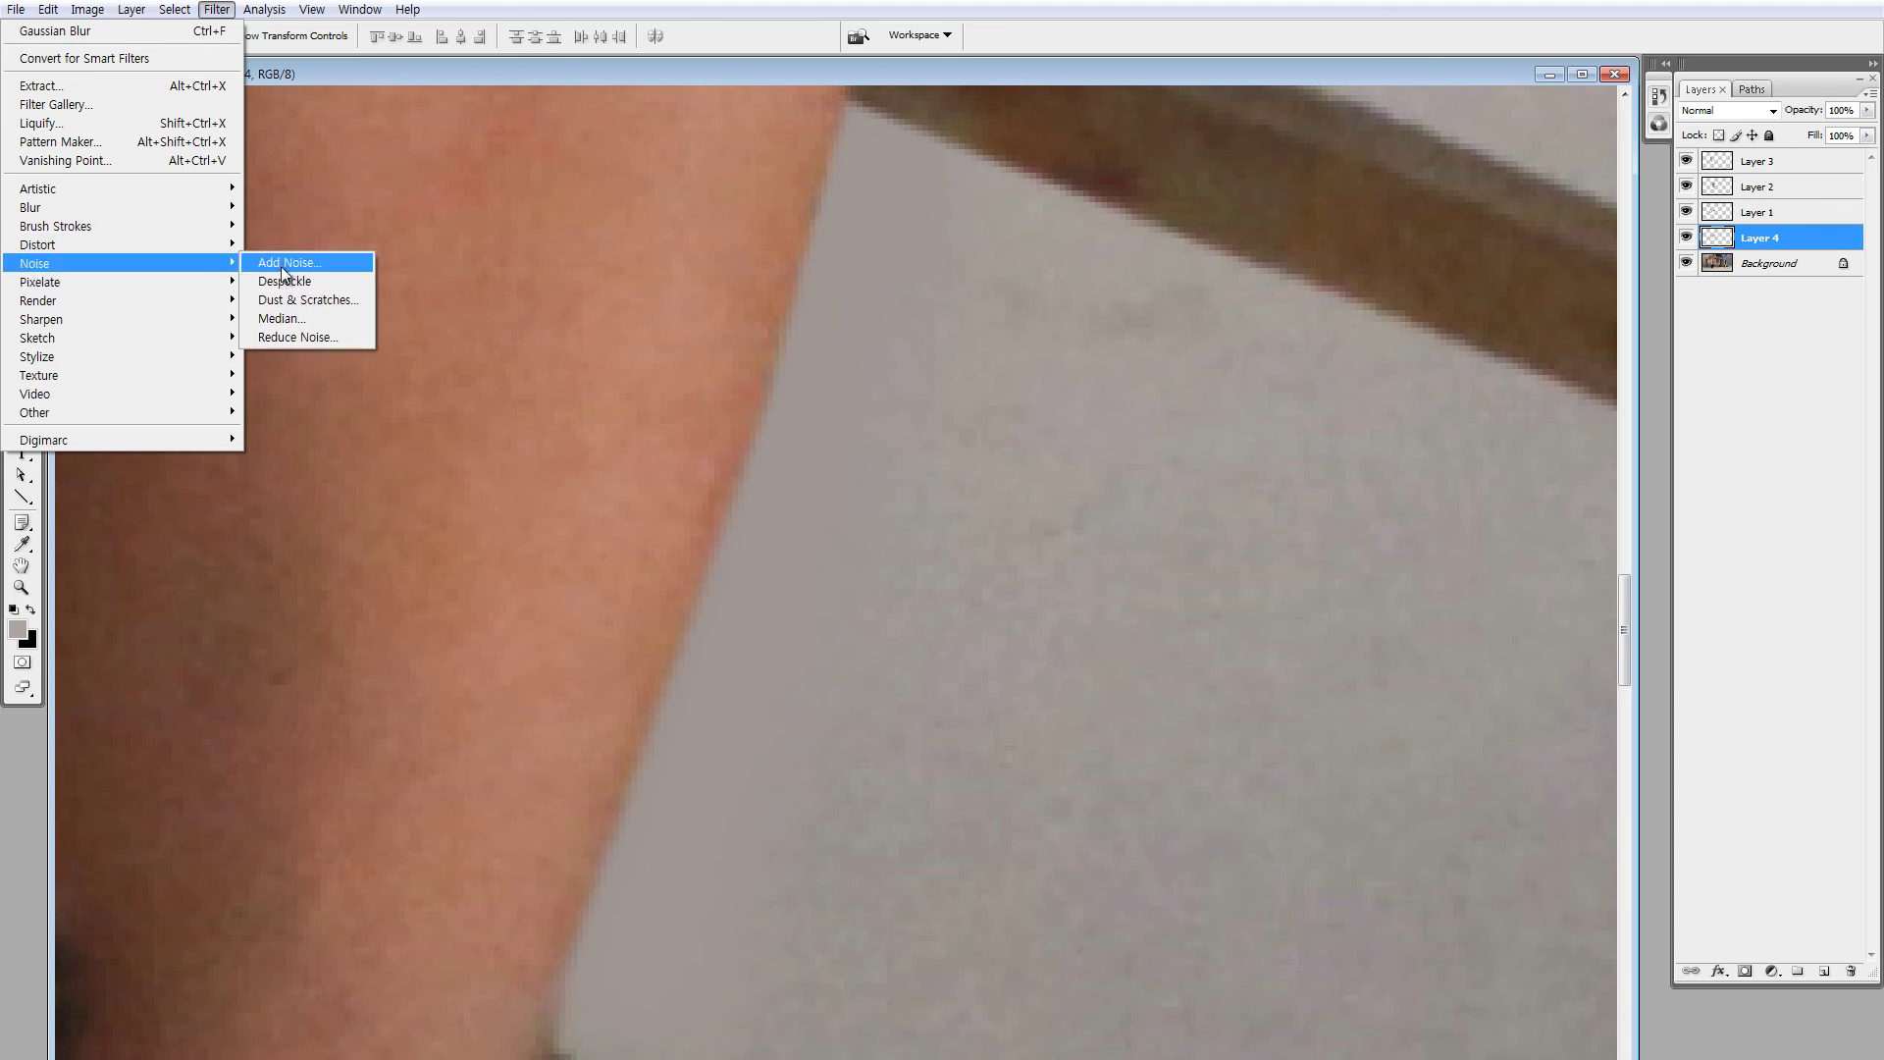
{"action": "left_click", "coordinate": [283, 272]}
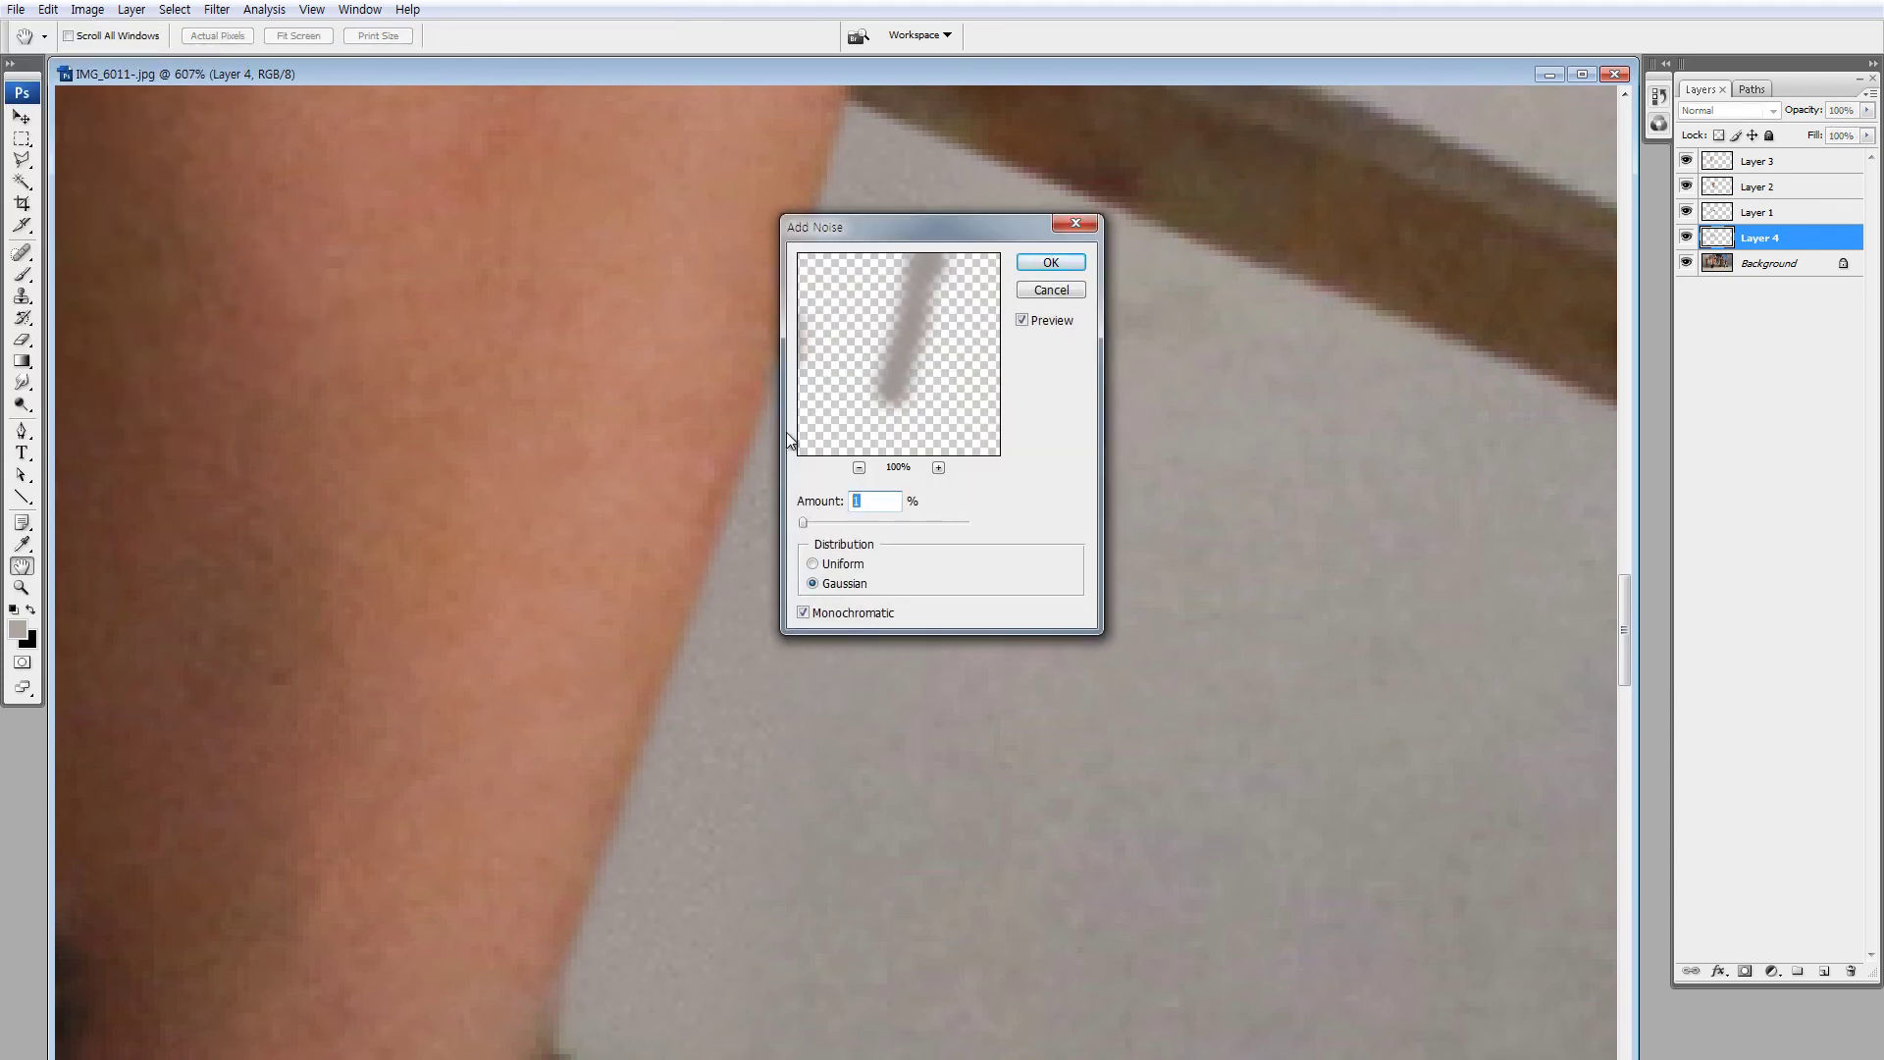
{"action": "type", "text": "0"}
{"action": "type", "text": "5"}
{"action": "key", "text": "Return"}
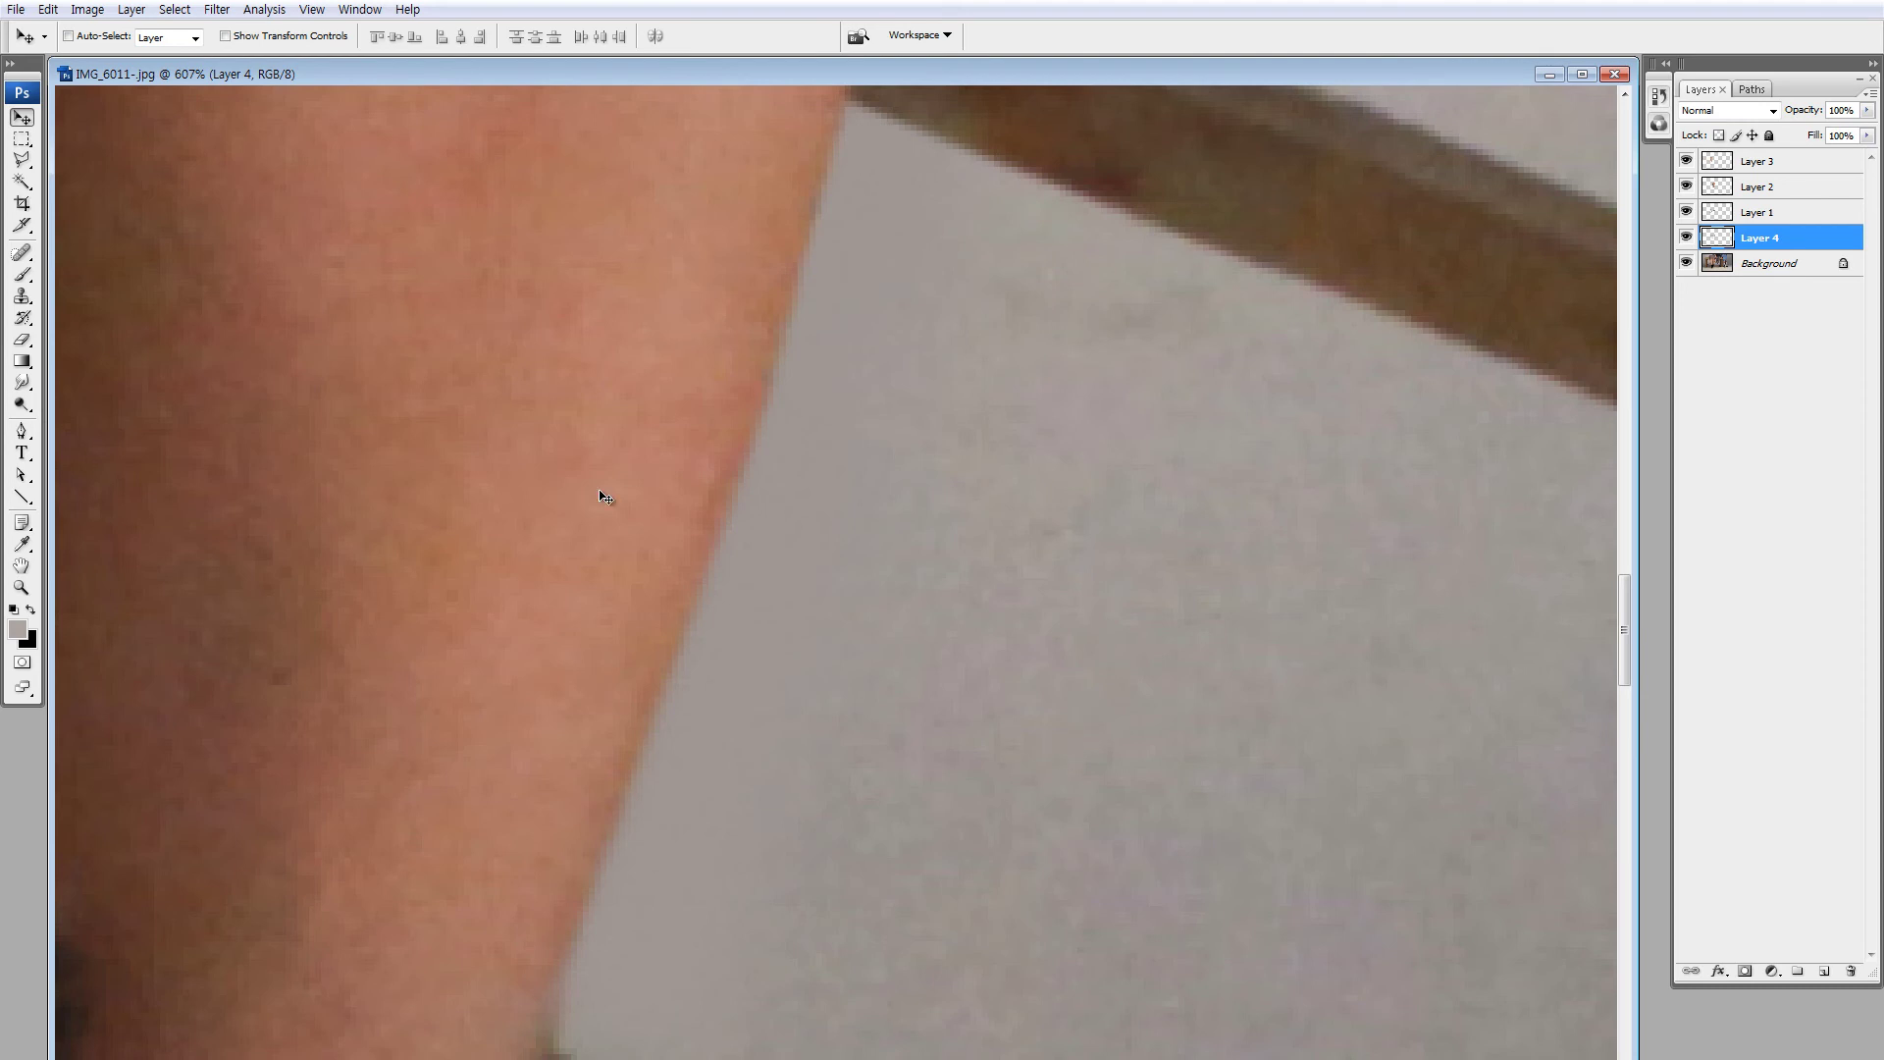
{"action": "left_click", "coordinate": [216, 10]}
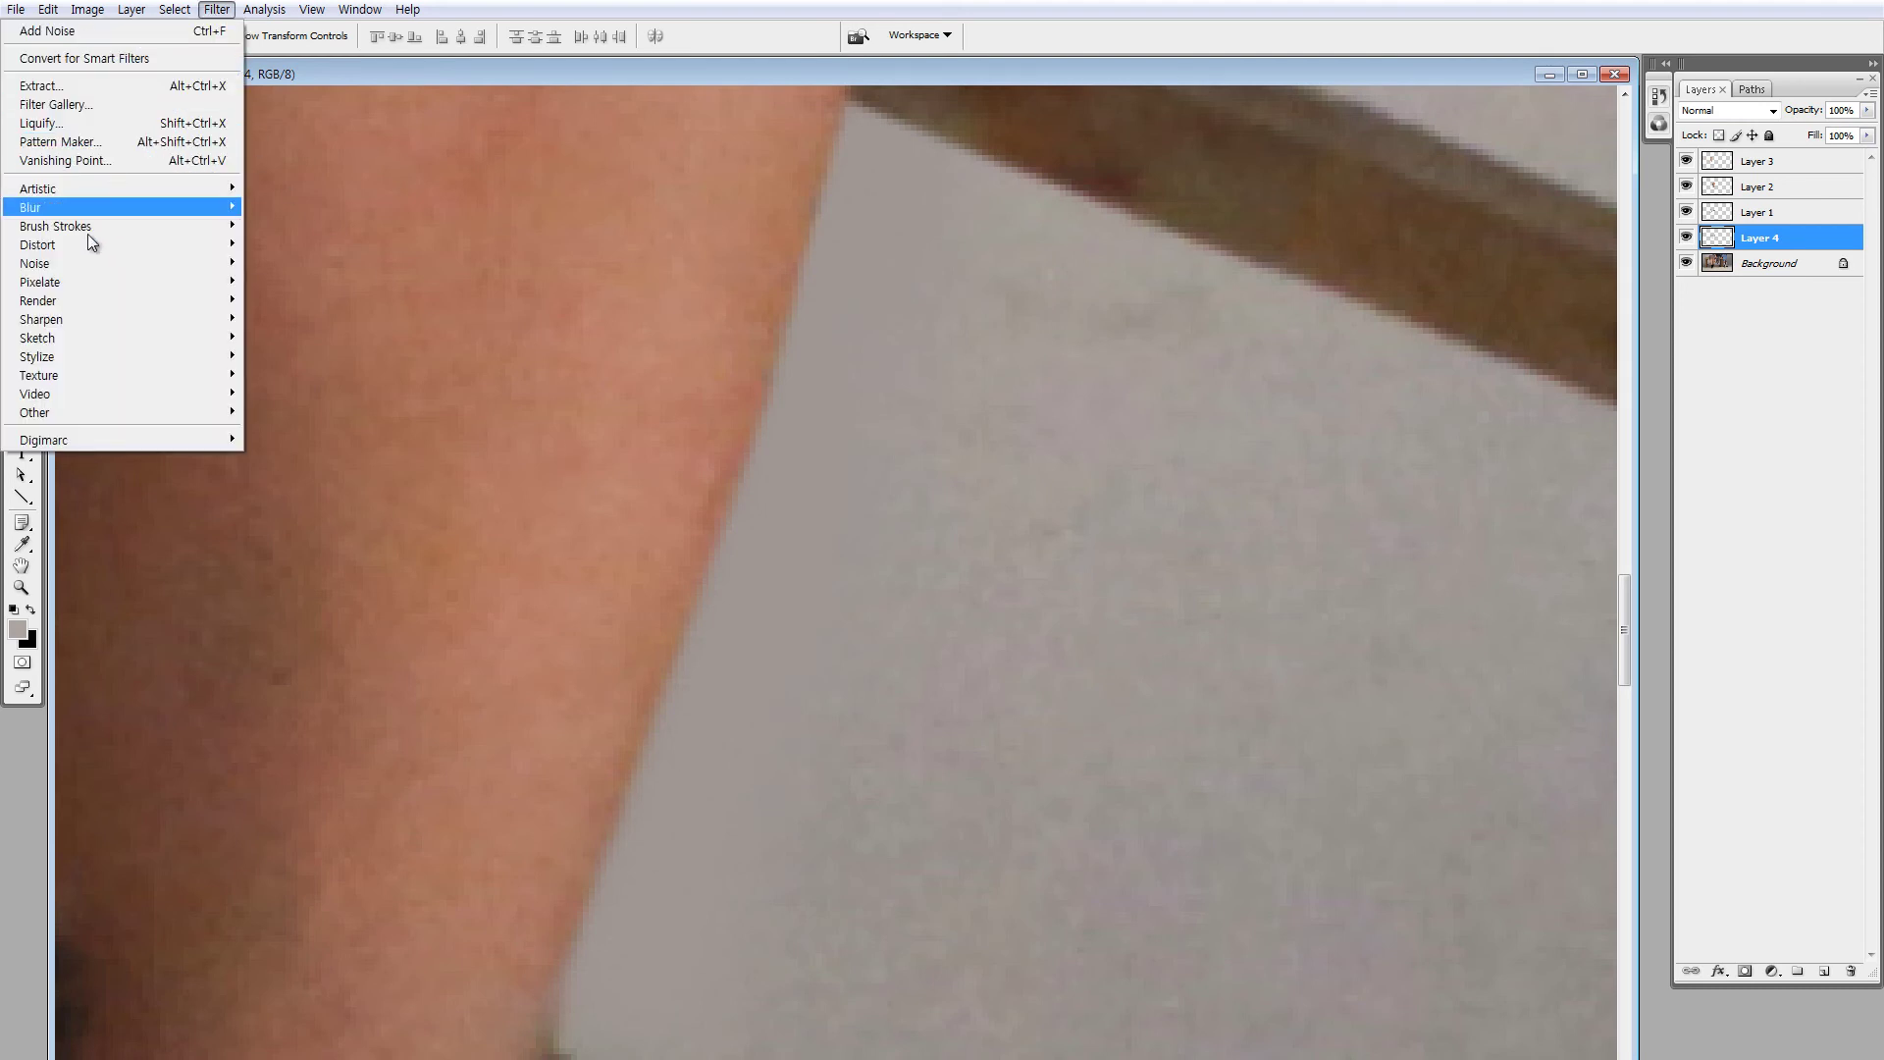
{"action": "mouse_move", "coordinate": [89, 262]}
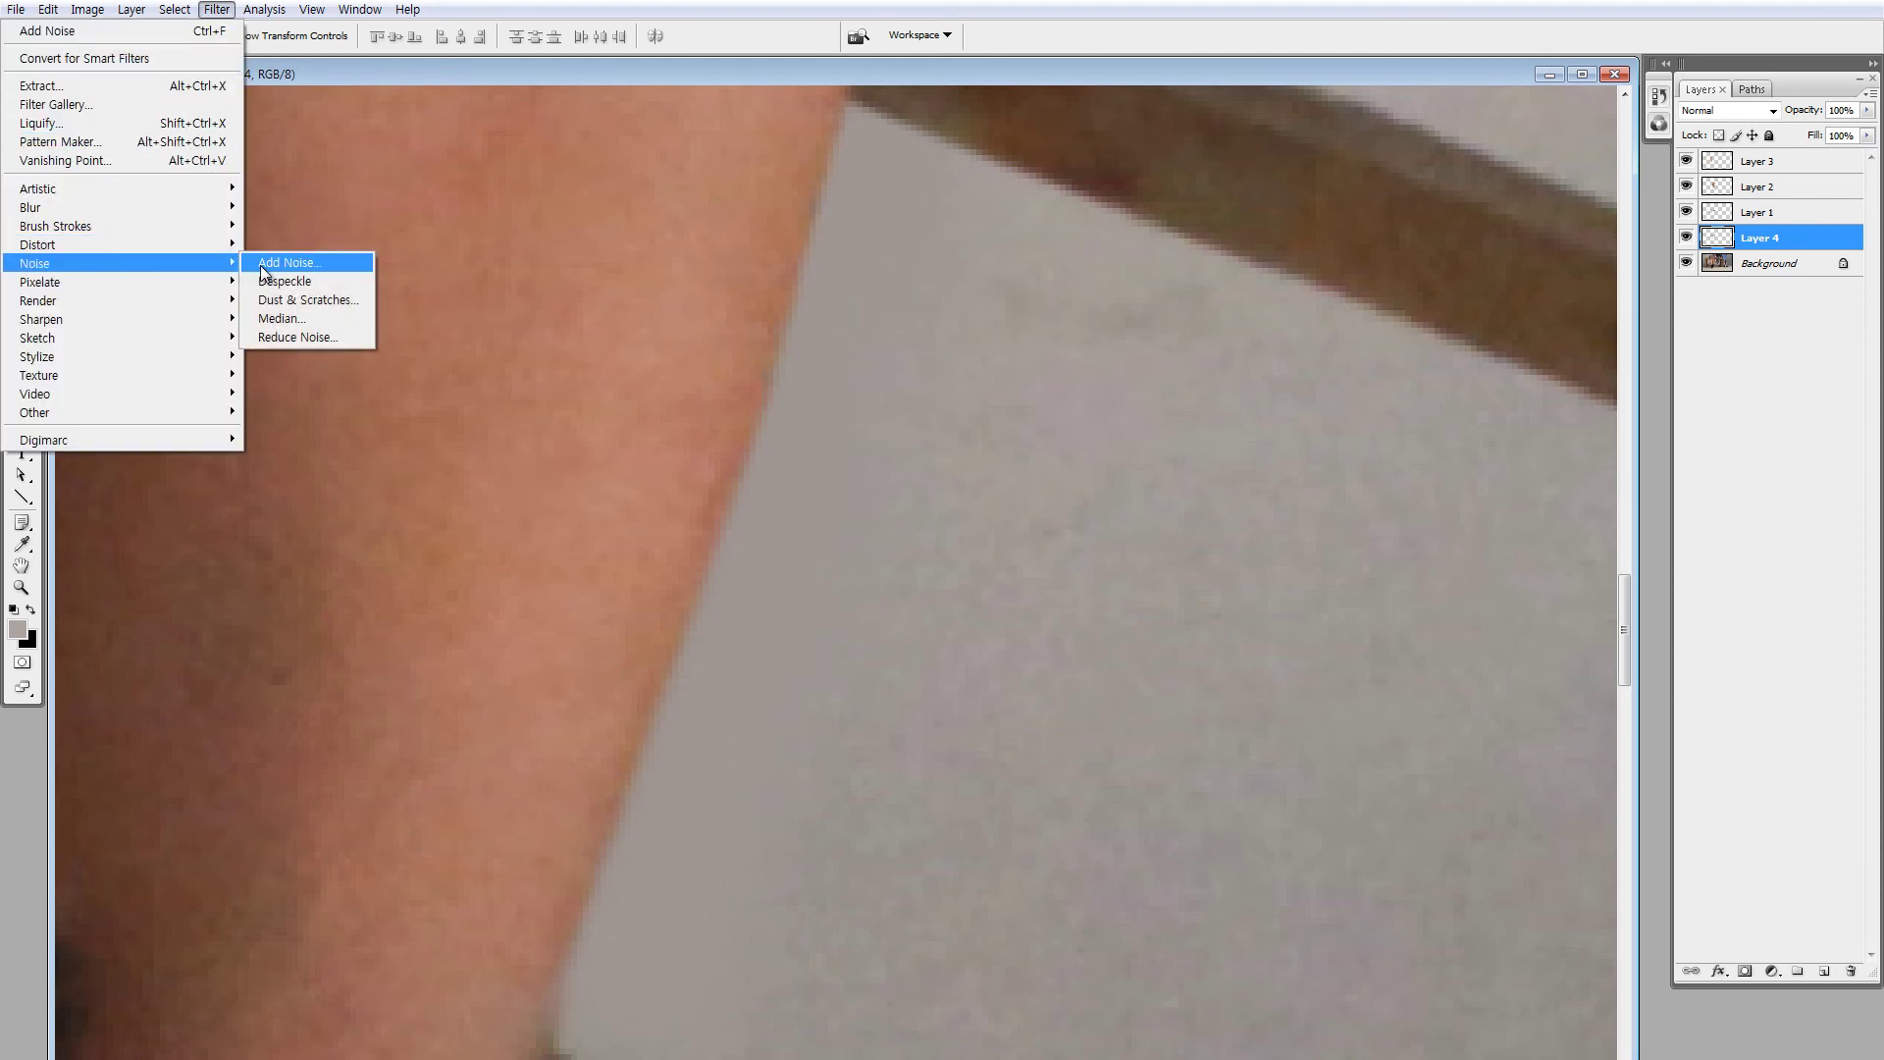
{"action": "left_click", "coordinate": [261, 263]}
{"action": "type", "text": "0.7"}
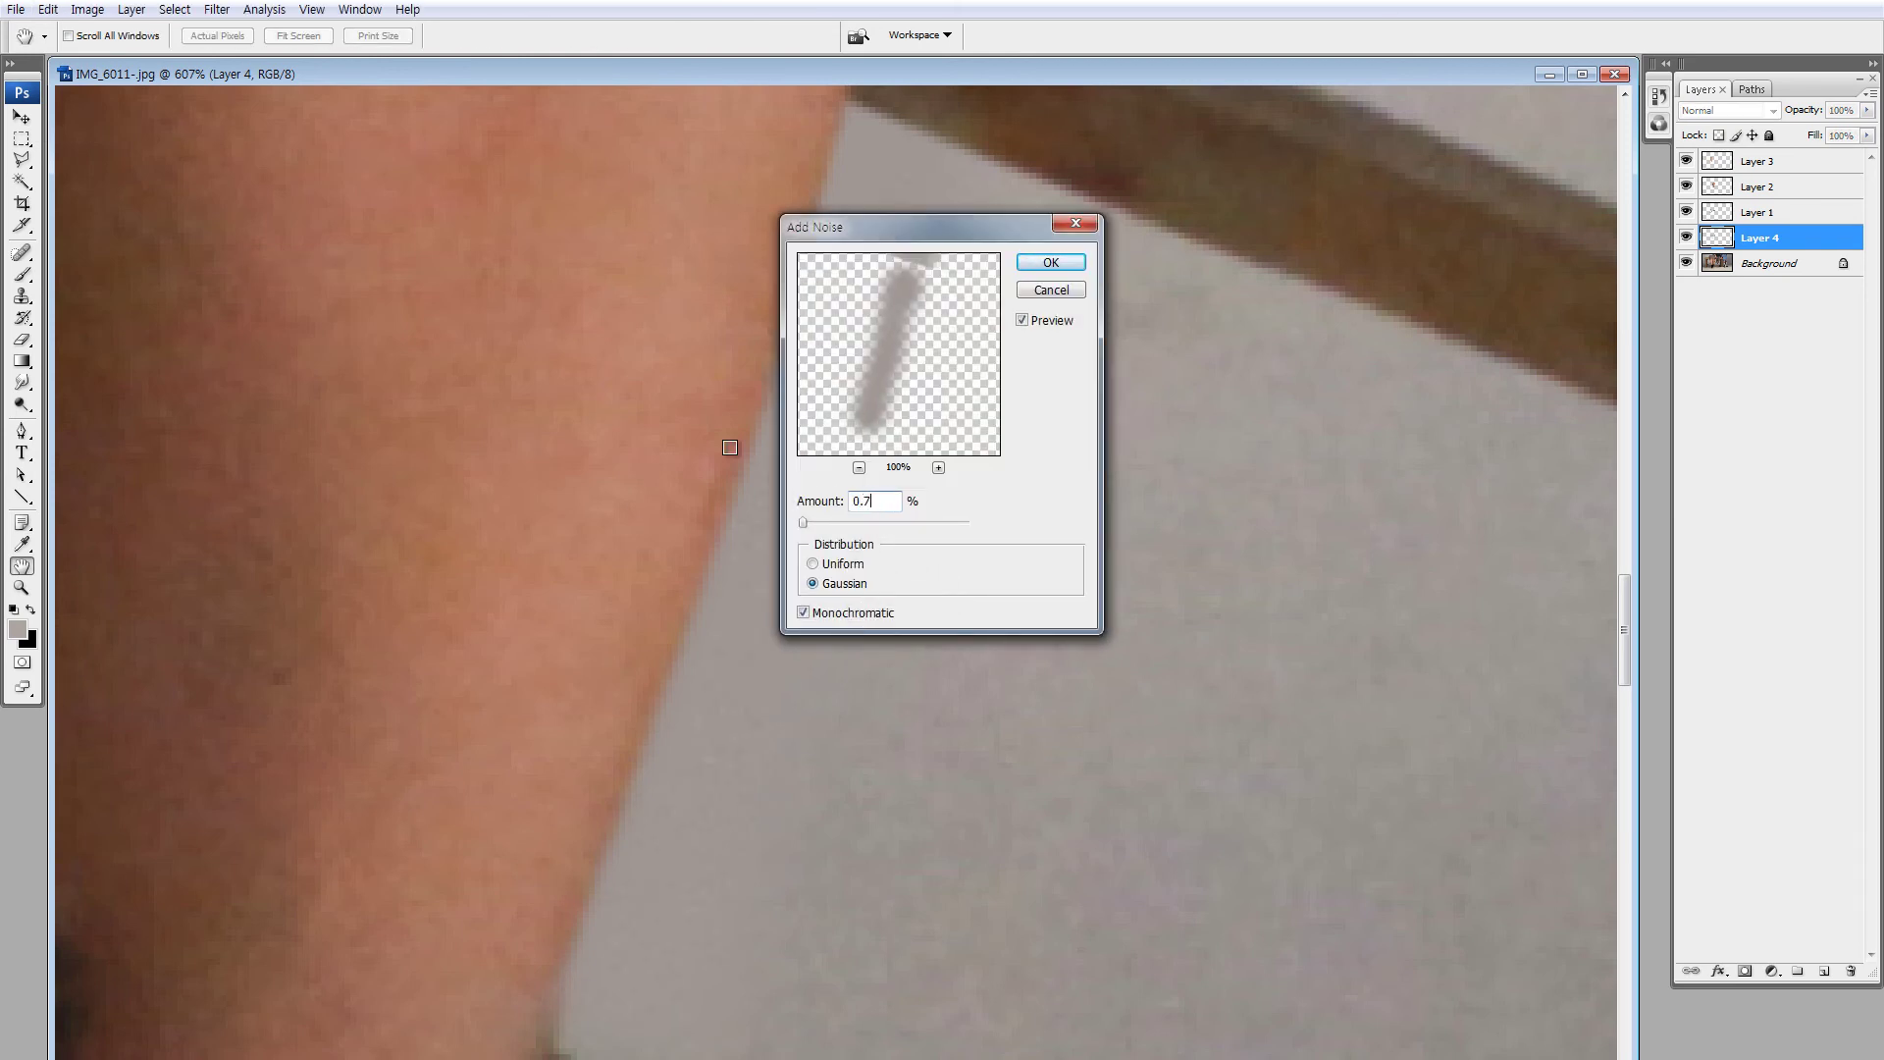
{"action": "key", "text": "Return"}
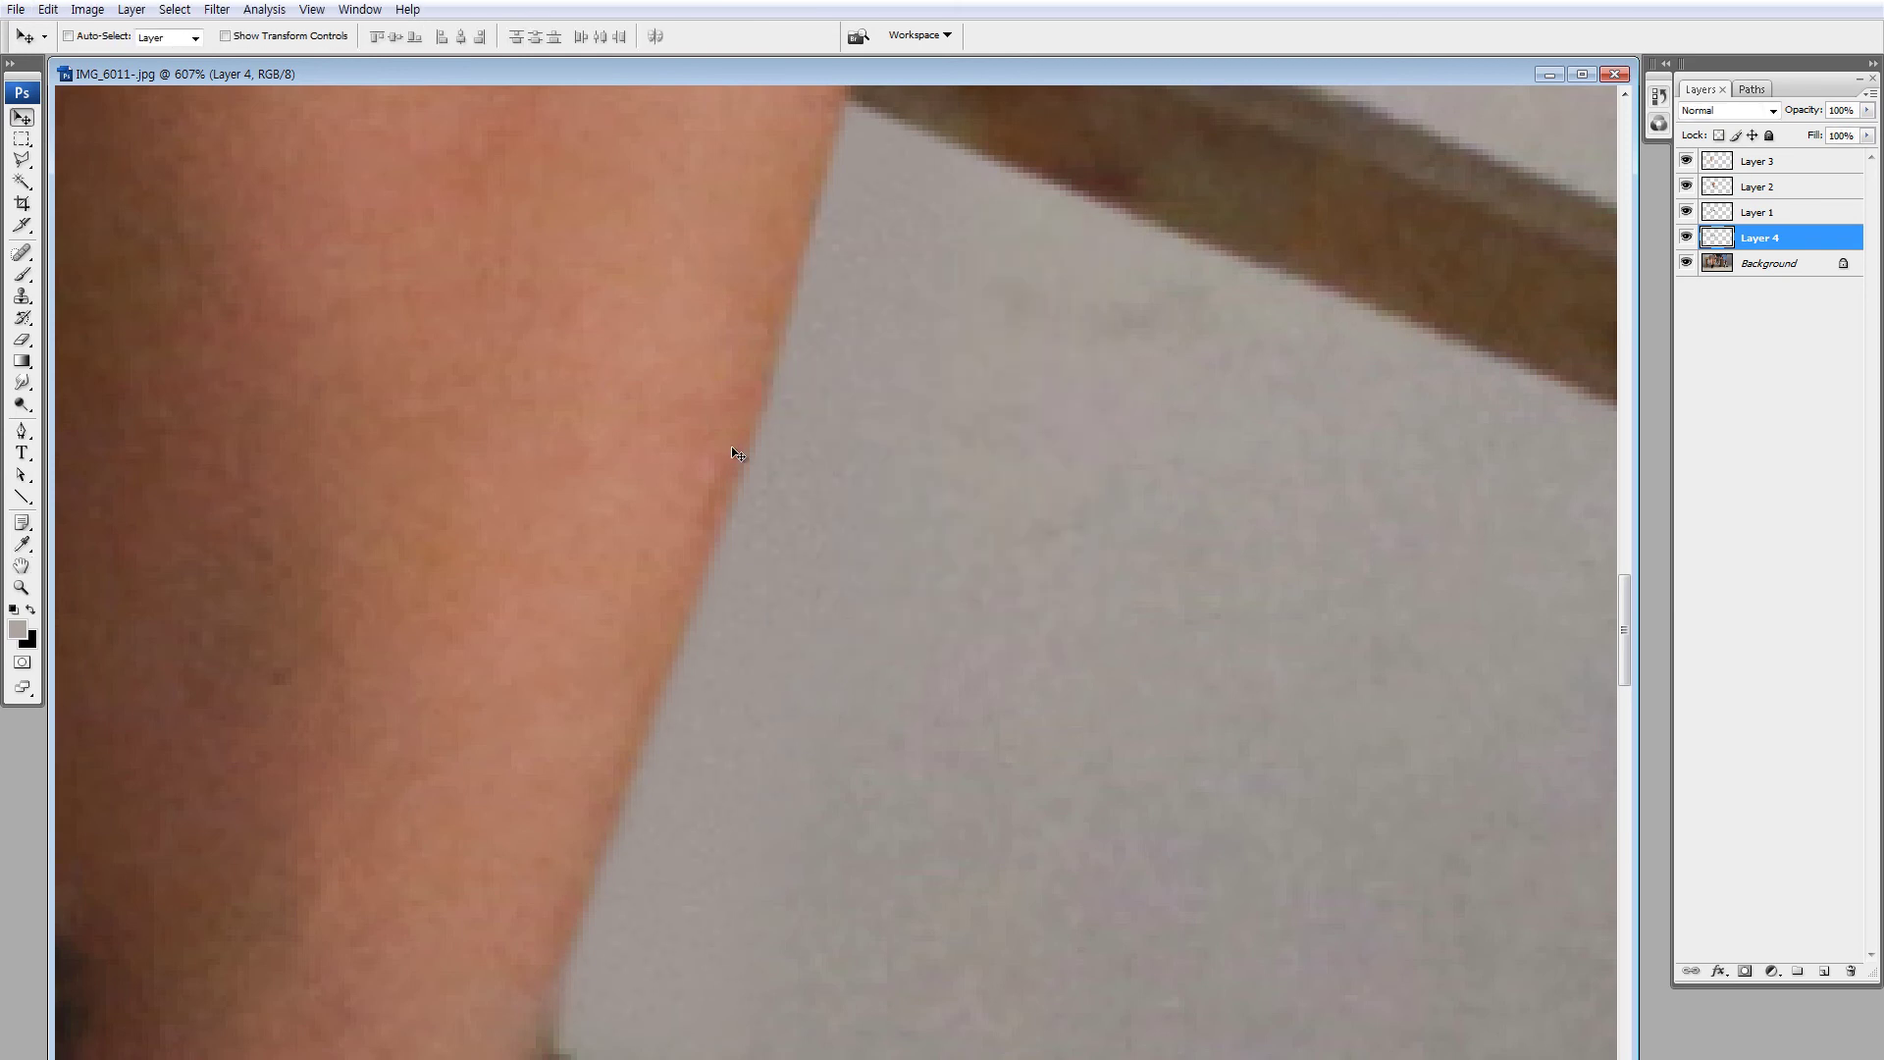
{"action": "key", "text": "ctrl+minus"}
{"action": "key", "text": "ctrl+minus"}
{"action": "key", "text": "ctrl+minus"}
{"action": "key", "text": "ctrl+minus"}
{"action": "key", "text": "ctrl+minus"}
{"action": "key", "text": "ctrl+minus"}
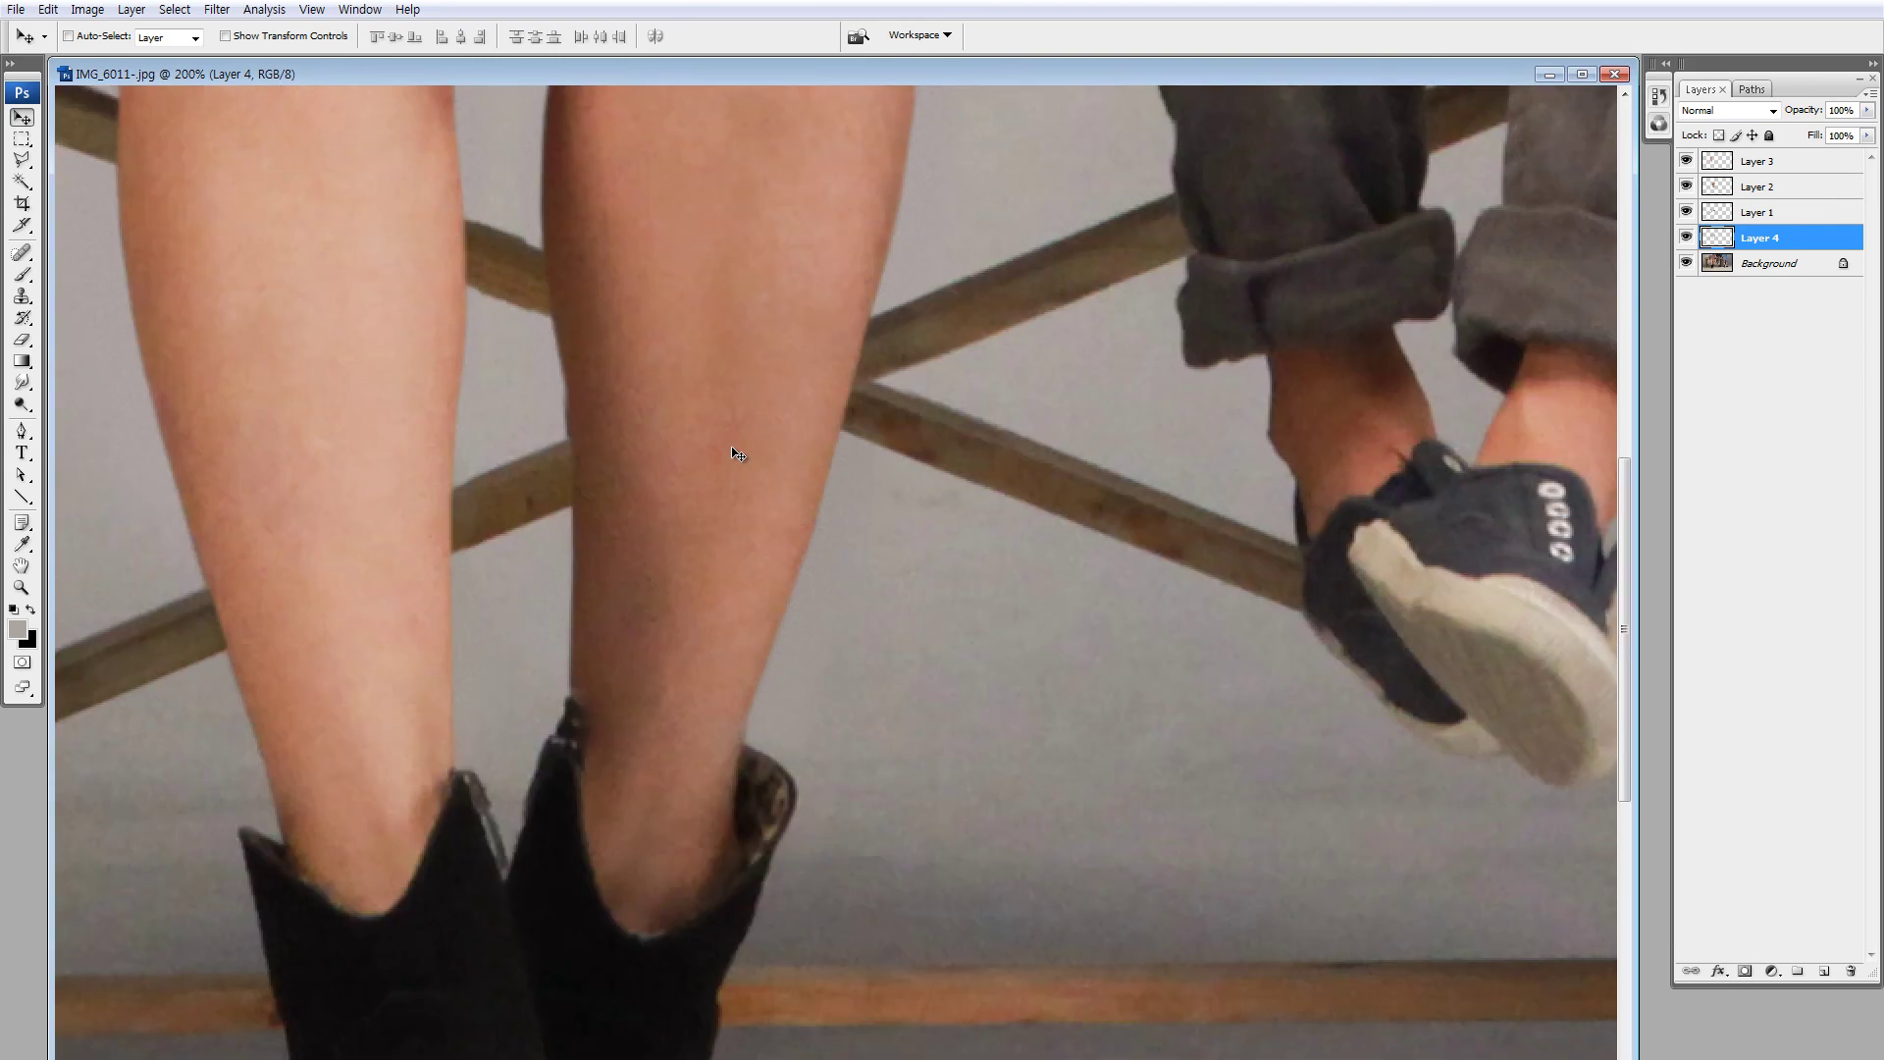
{"action": "key", "text": "ctrl+minus"}
{"action": "key", "text": "ctrl+minus"}
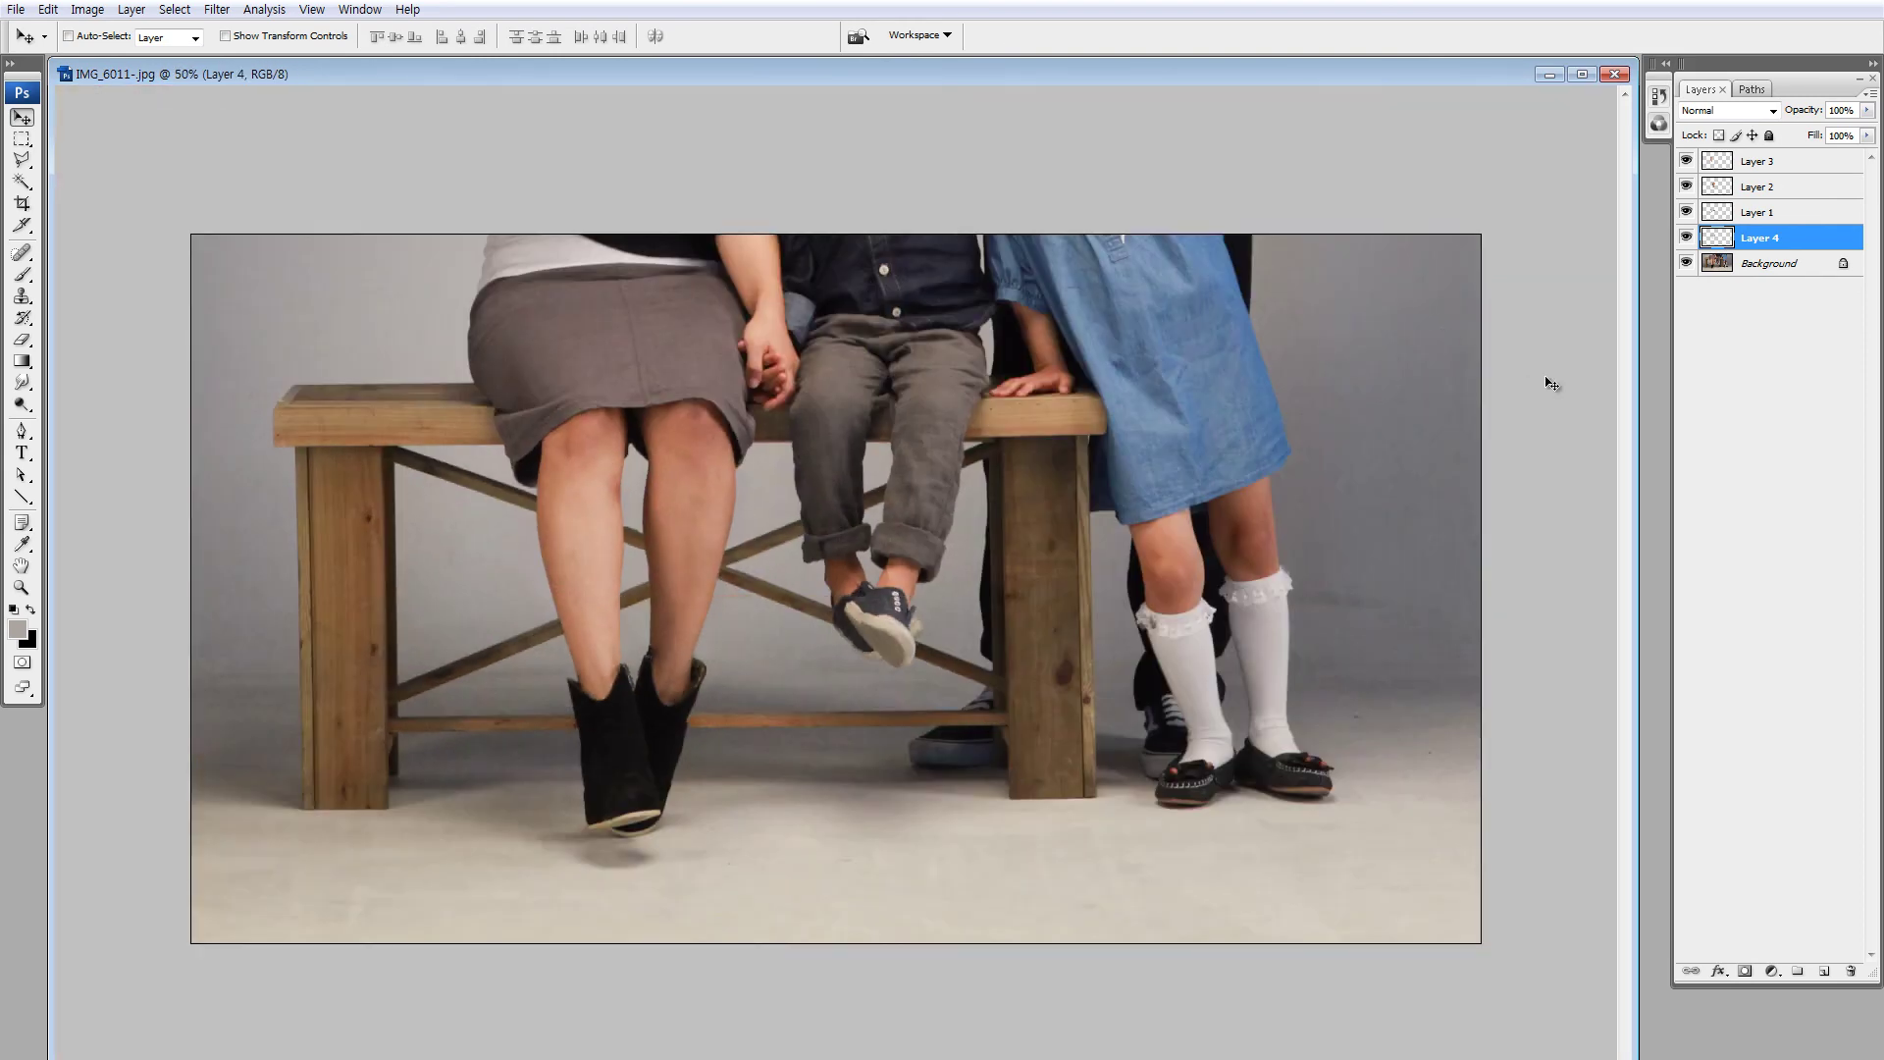
Step: Compare with the patch layers hidden, then group Layers 1–4 into Group 1
{"action": "left_click_drag", "start_coordinate": [1686, 212], "coordinate": [1686, 161]}
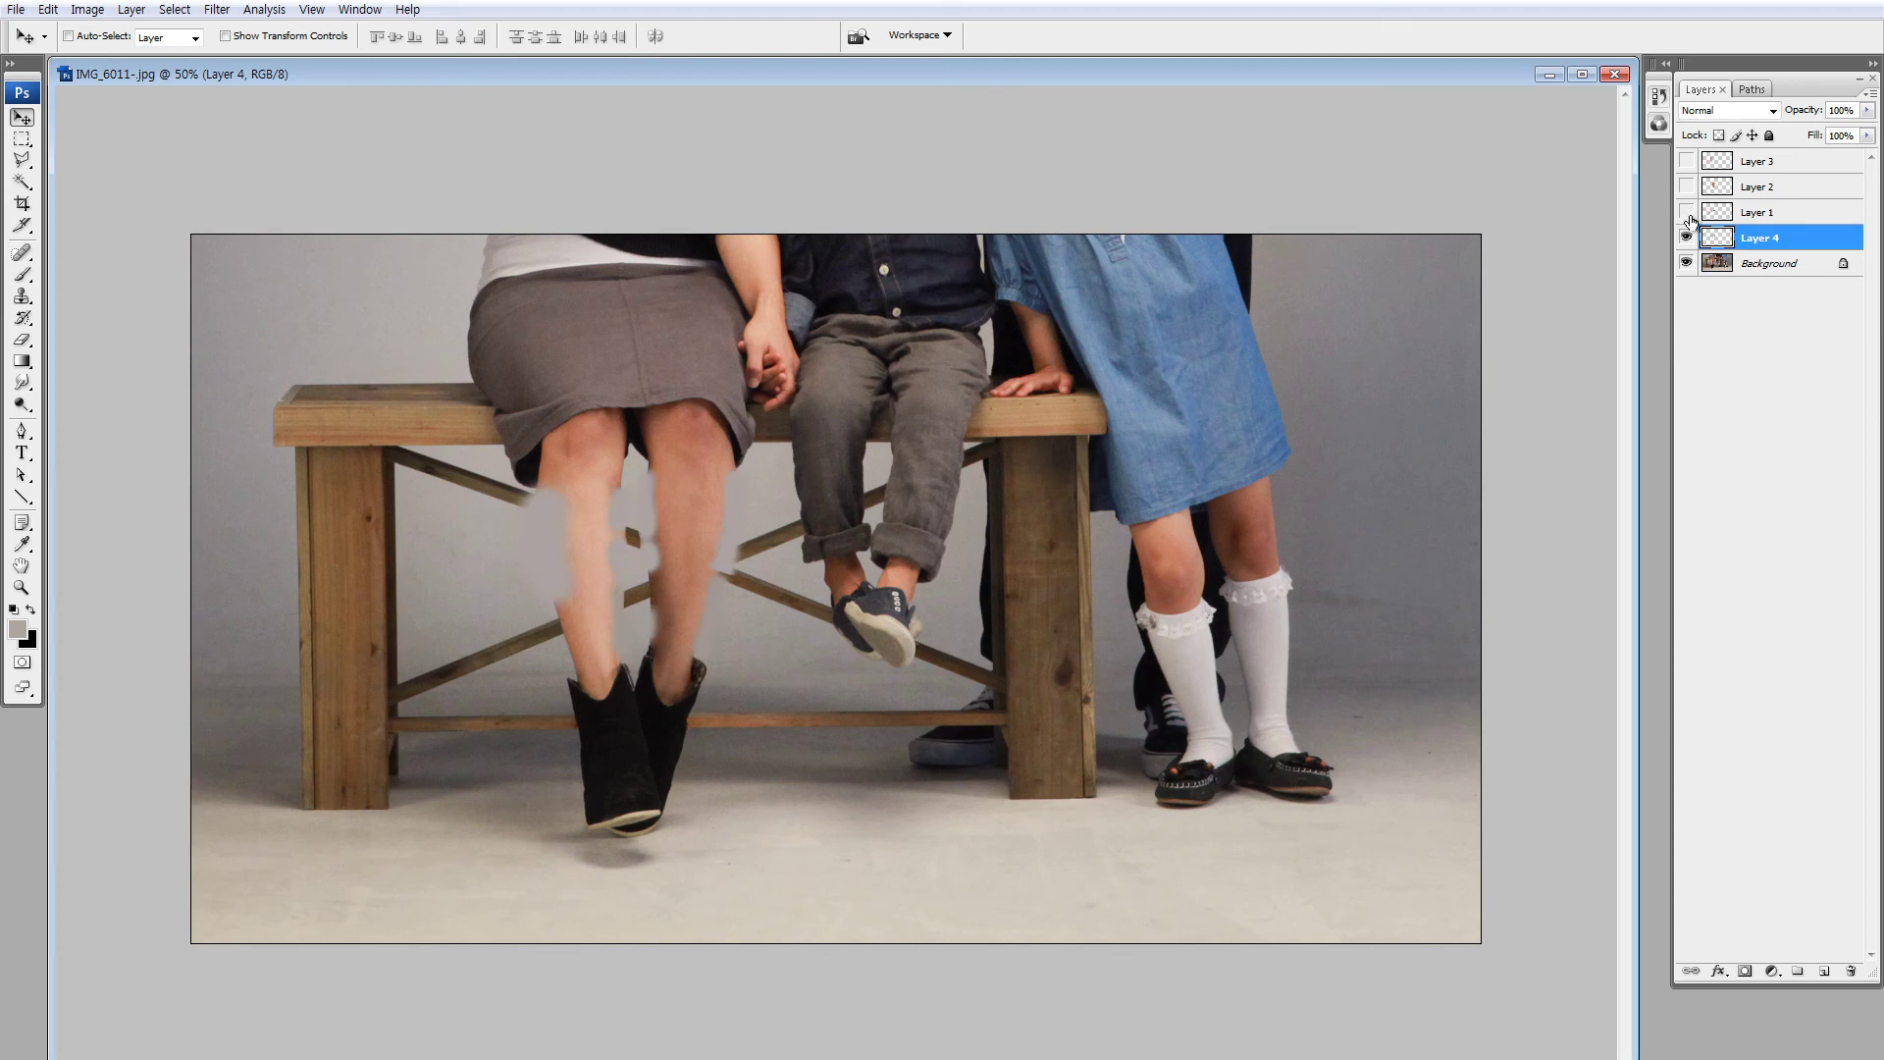
{"action": "left_click_drag", "start_coordinate": [1687, 212], "coordinate": [1687, 161]}
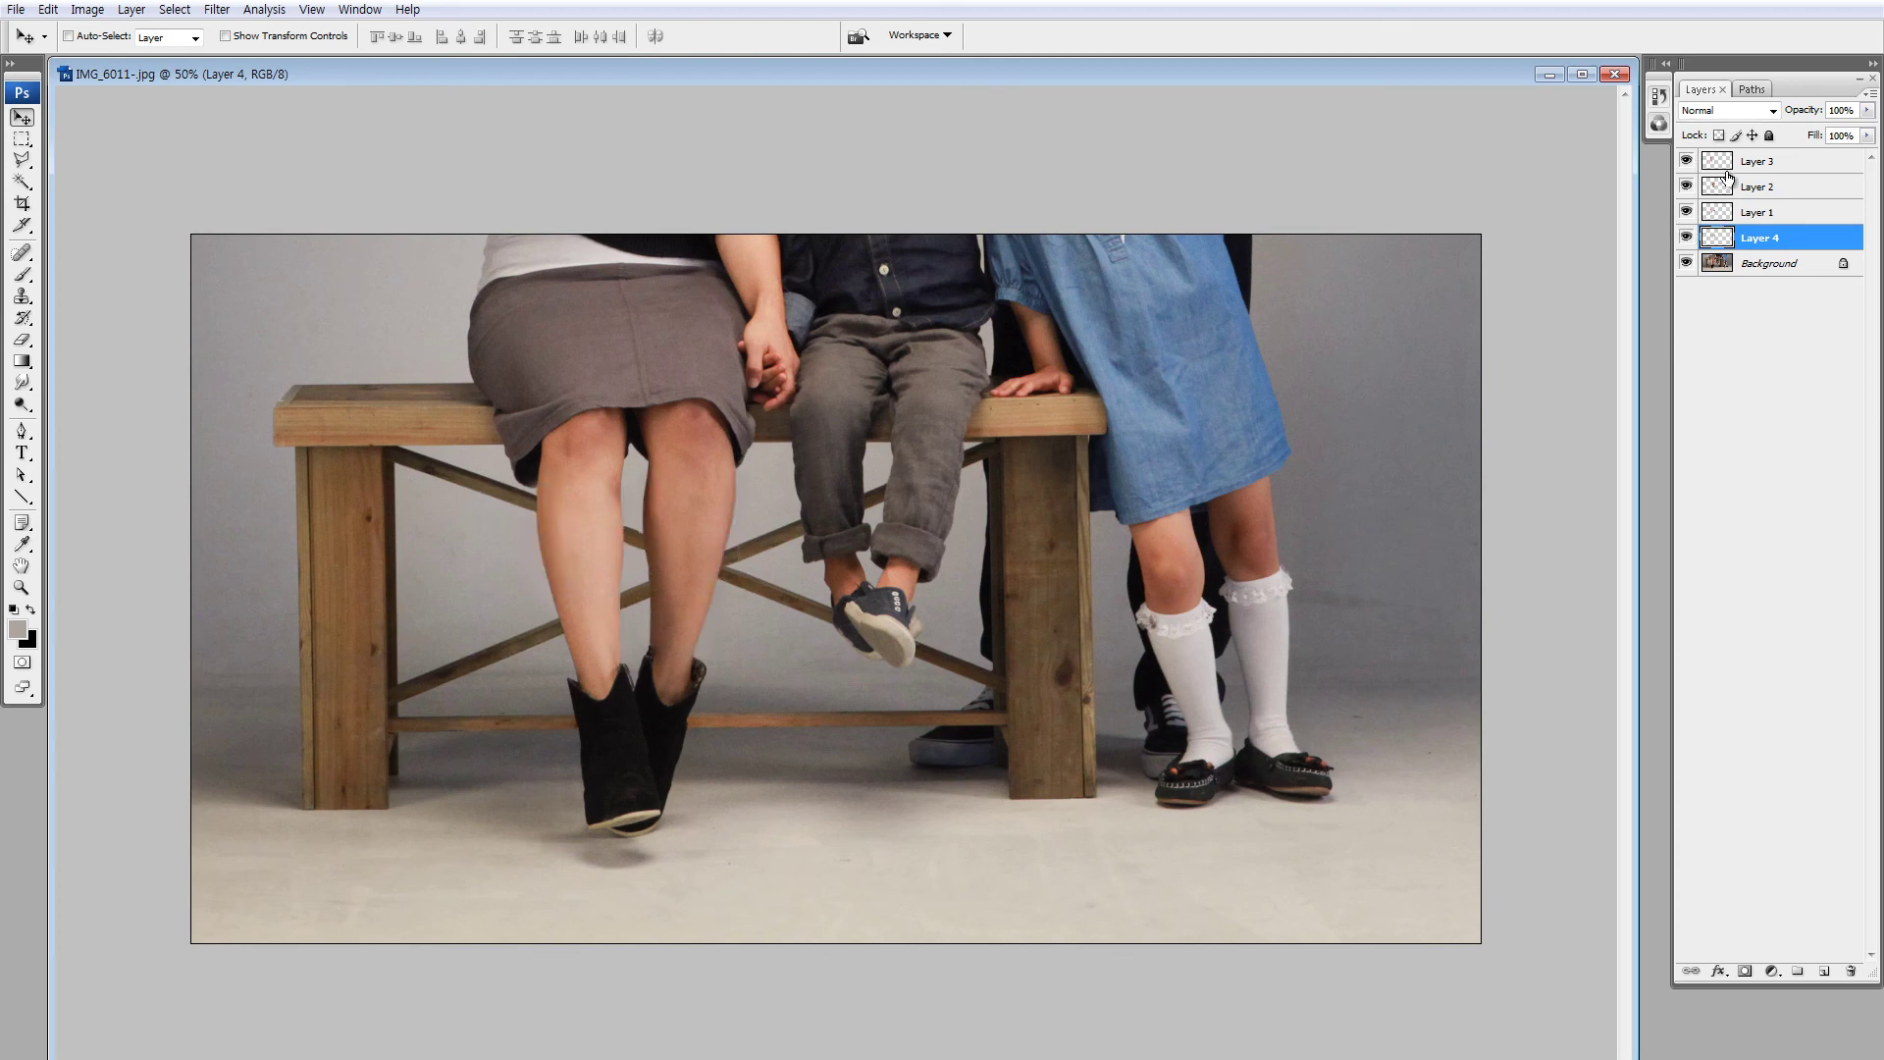
{"action": "left_click", "coordinate": [1728, 172], "text": "shift"}
{"action": "key", "text": "ctrl+g"}
Step: Toggle Group 1's visibility repeatedly to compare the original and slimmed legs
{"action": "left_click", "coordinate": [1687, 160]}
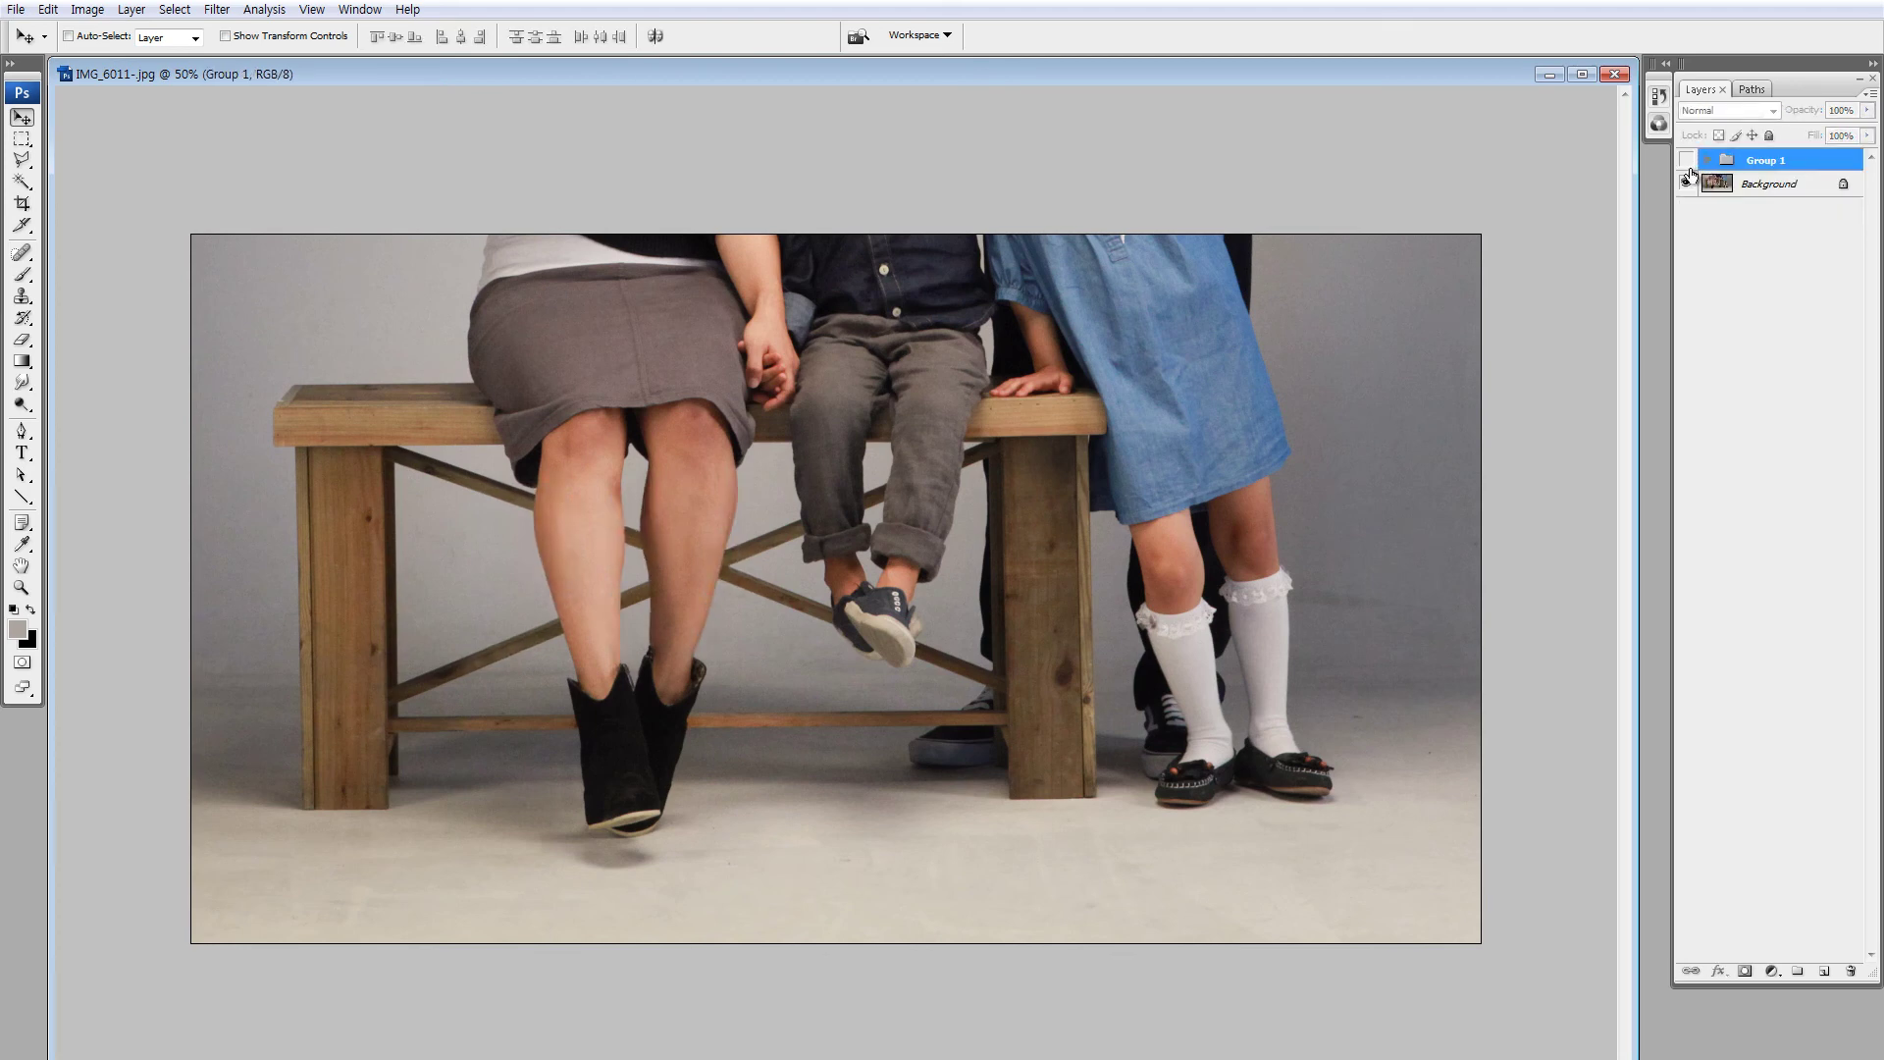
{"action": "left_click", "coordinate": [1687, 160]}
{"action": "left_click", "coordinate": [1687, 160]}
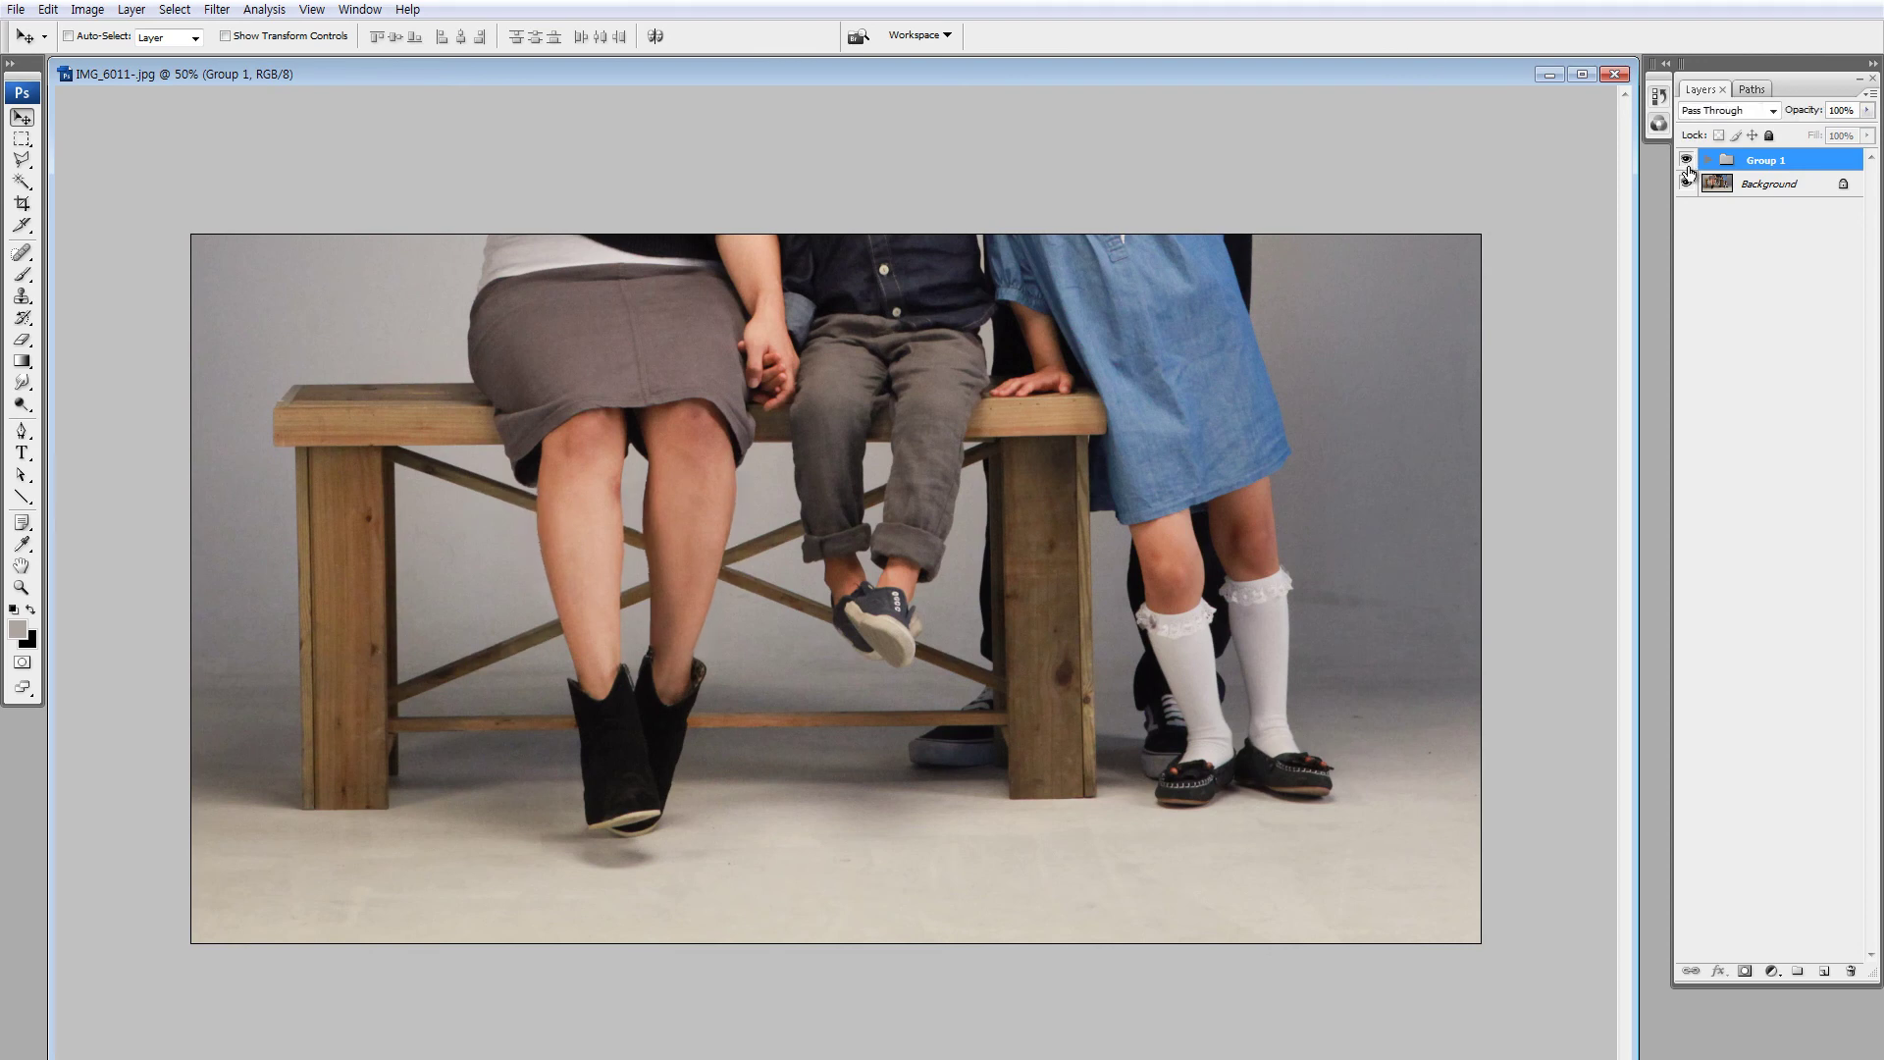
{"action": "left_click", "coordinate": [1688, 165]}
{"action": "left_click", "coordinate": [1688, 165]}
{"action": "left_click", "coordinate": [1687, 160]}
{"action": "left_click", "coordinate": [1688, 162]}
{"action": "left_click", "coordinate": [1688, 162]}
{"action": "left_click", "coordinate": [1687, 162]}
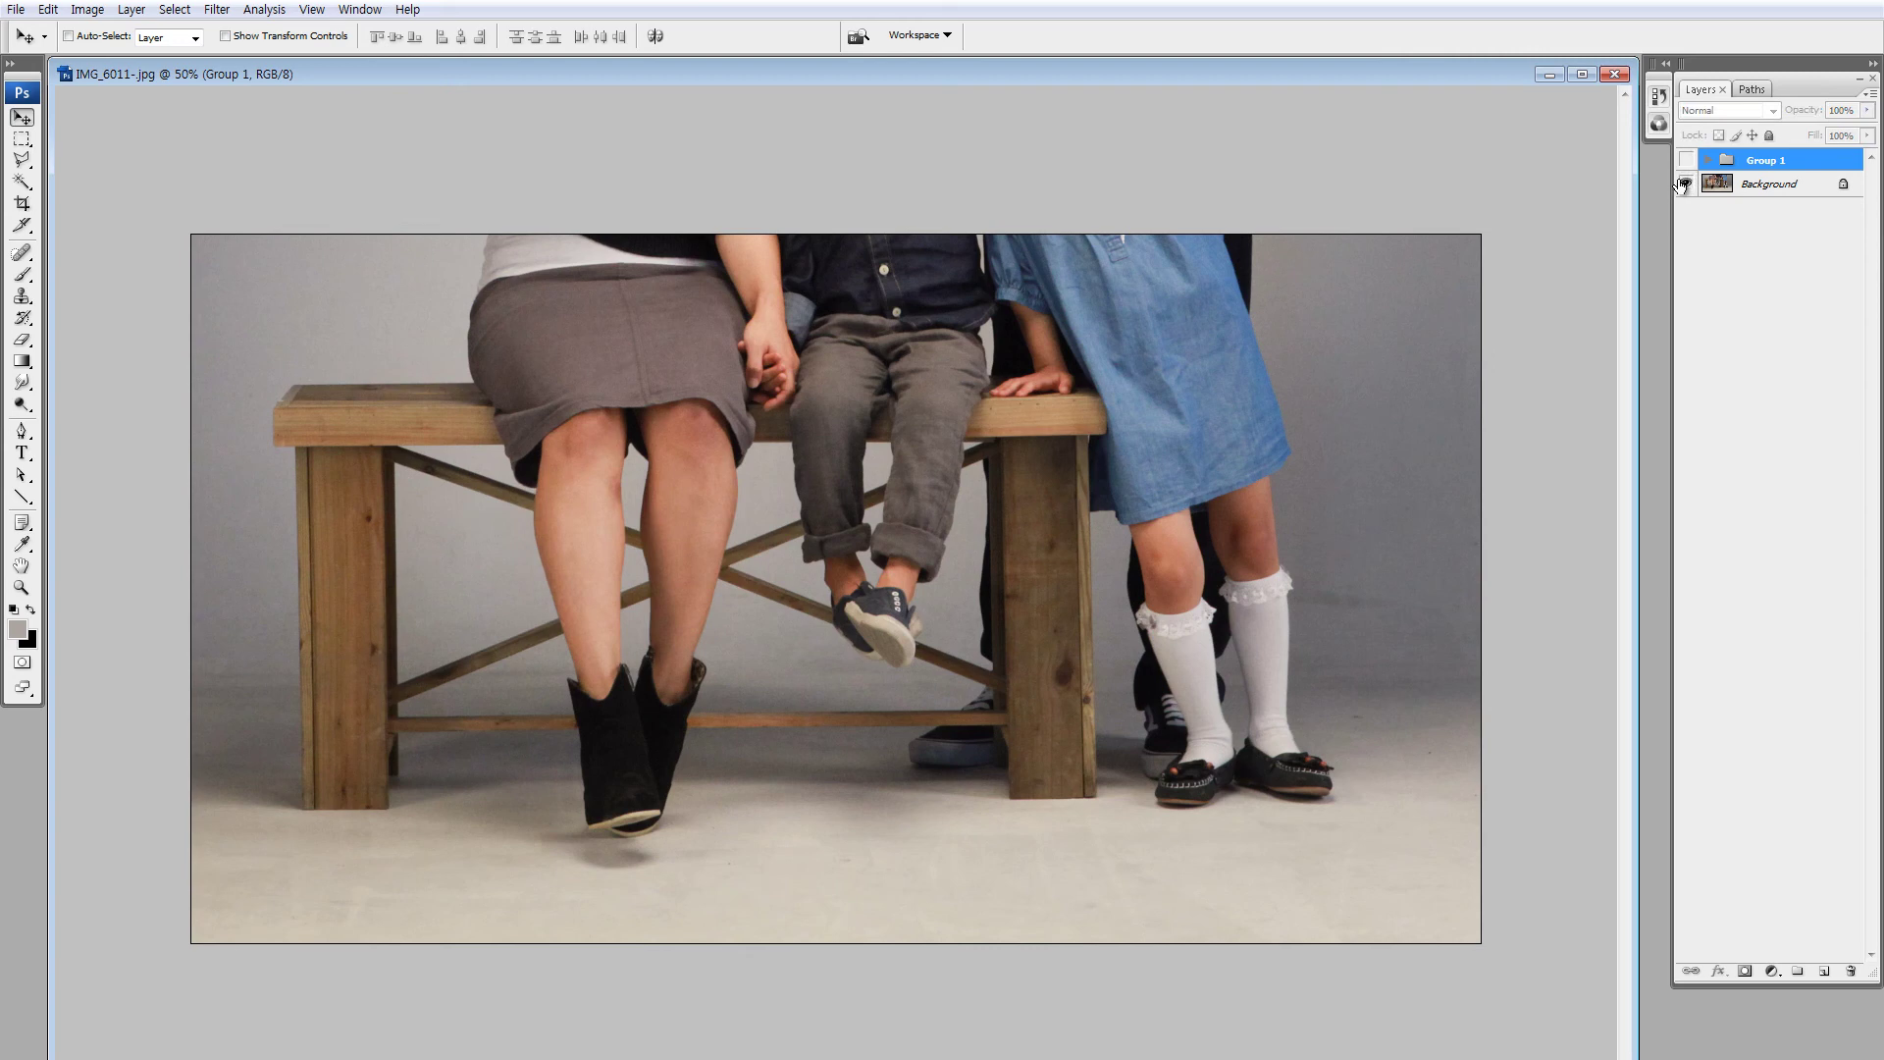
{"action": "left_click", "coordinate": [1687, 163]}
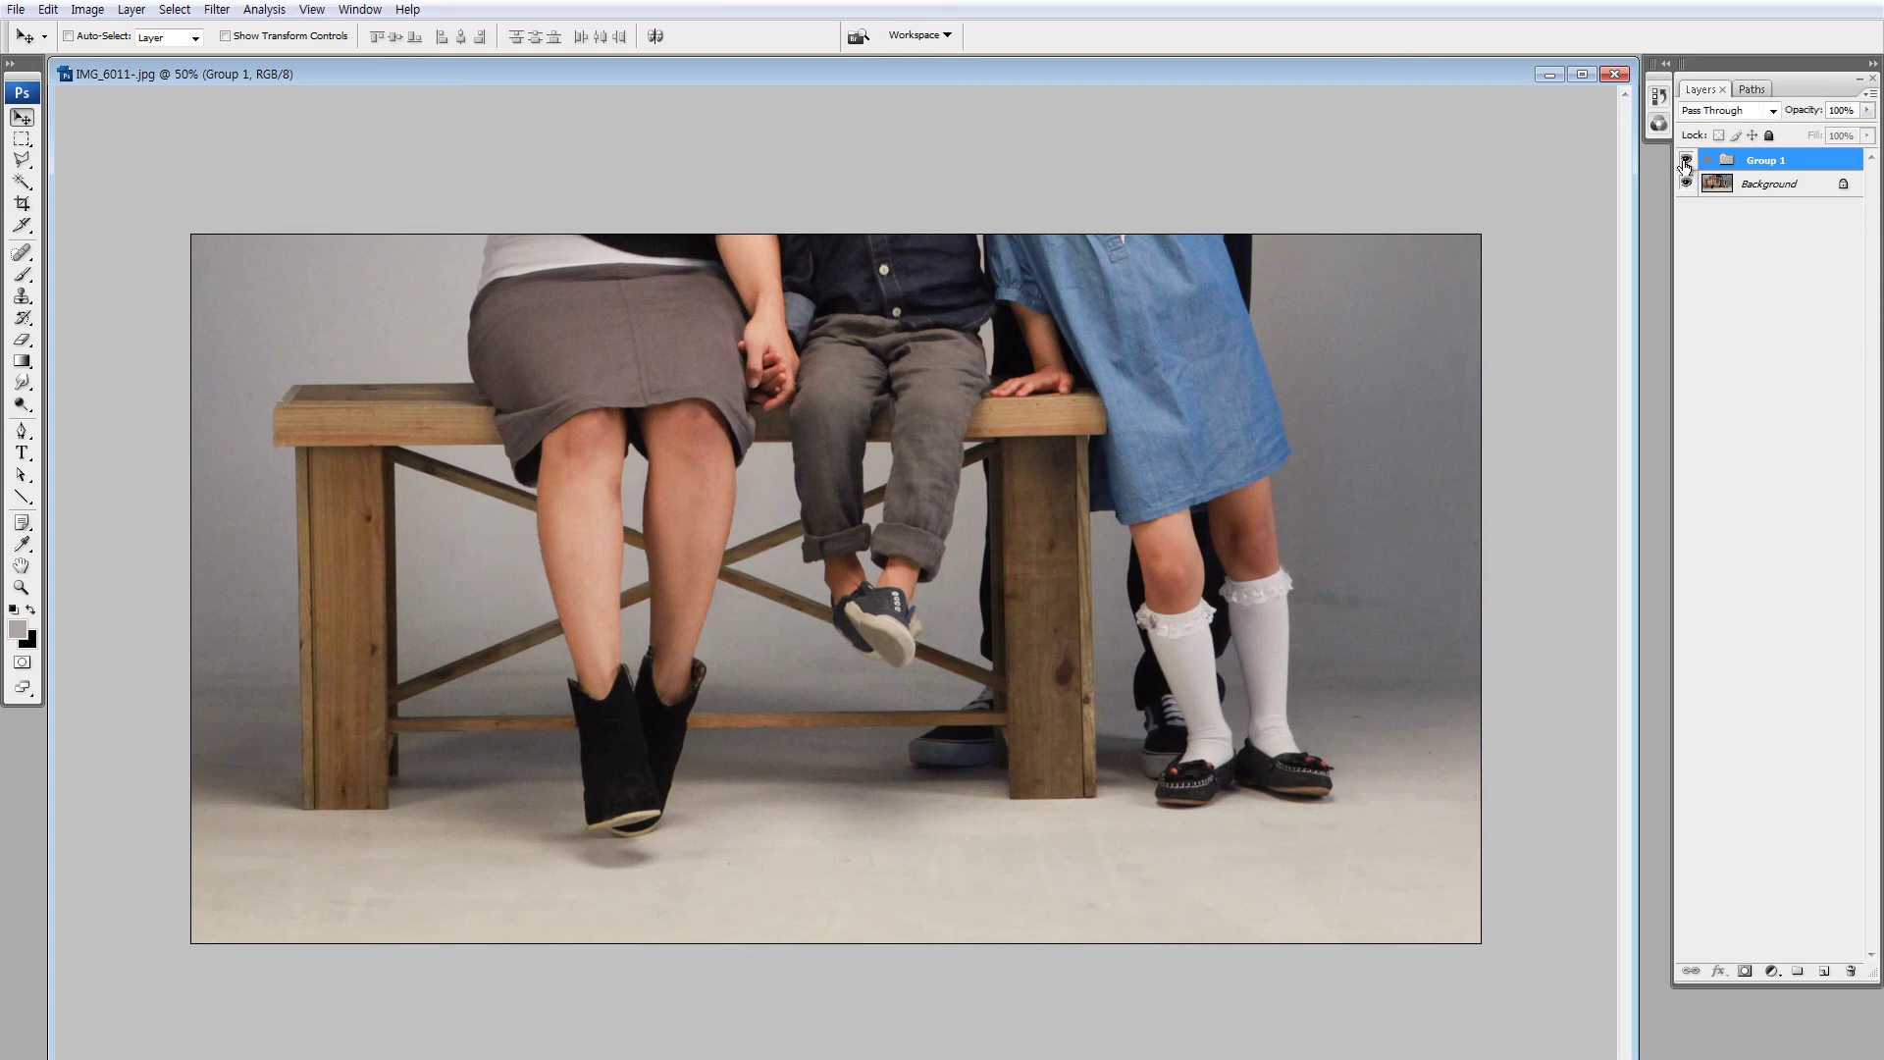
{"action": "left_click", "coordinate": [1687, 162]}
{"action": "key", "text": "ctrl+minus"}
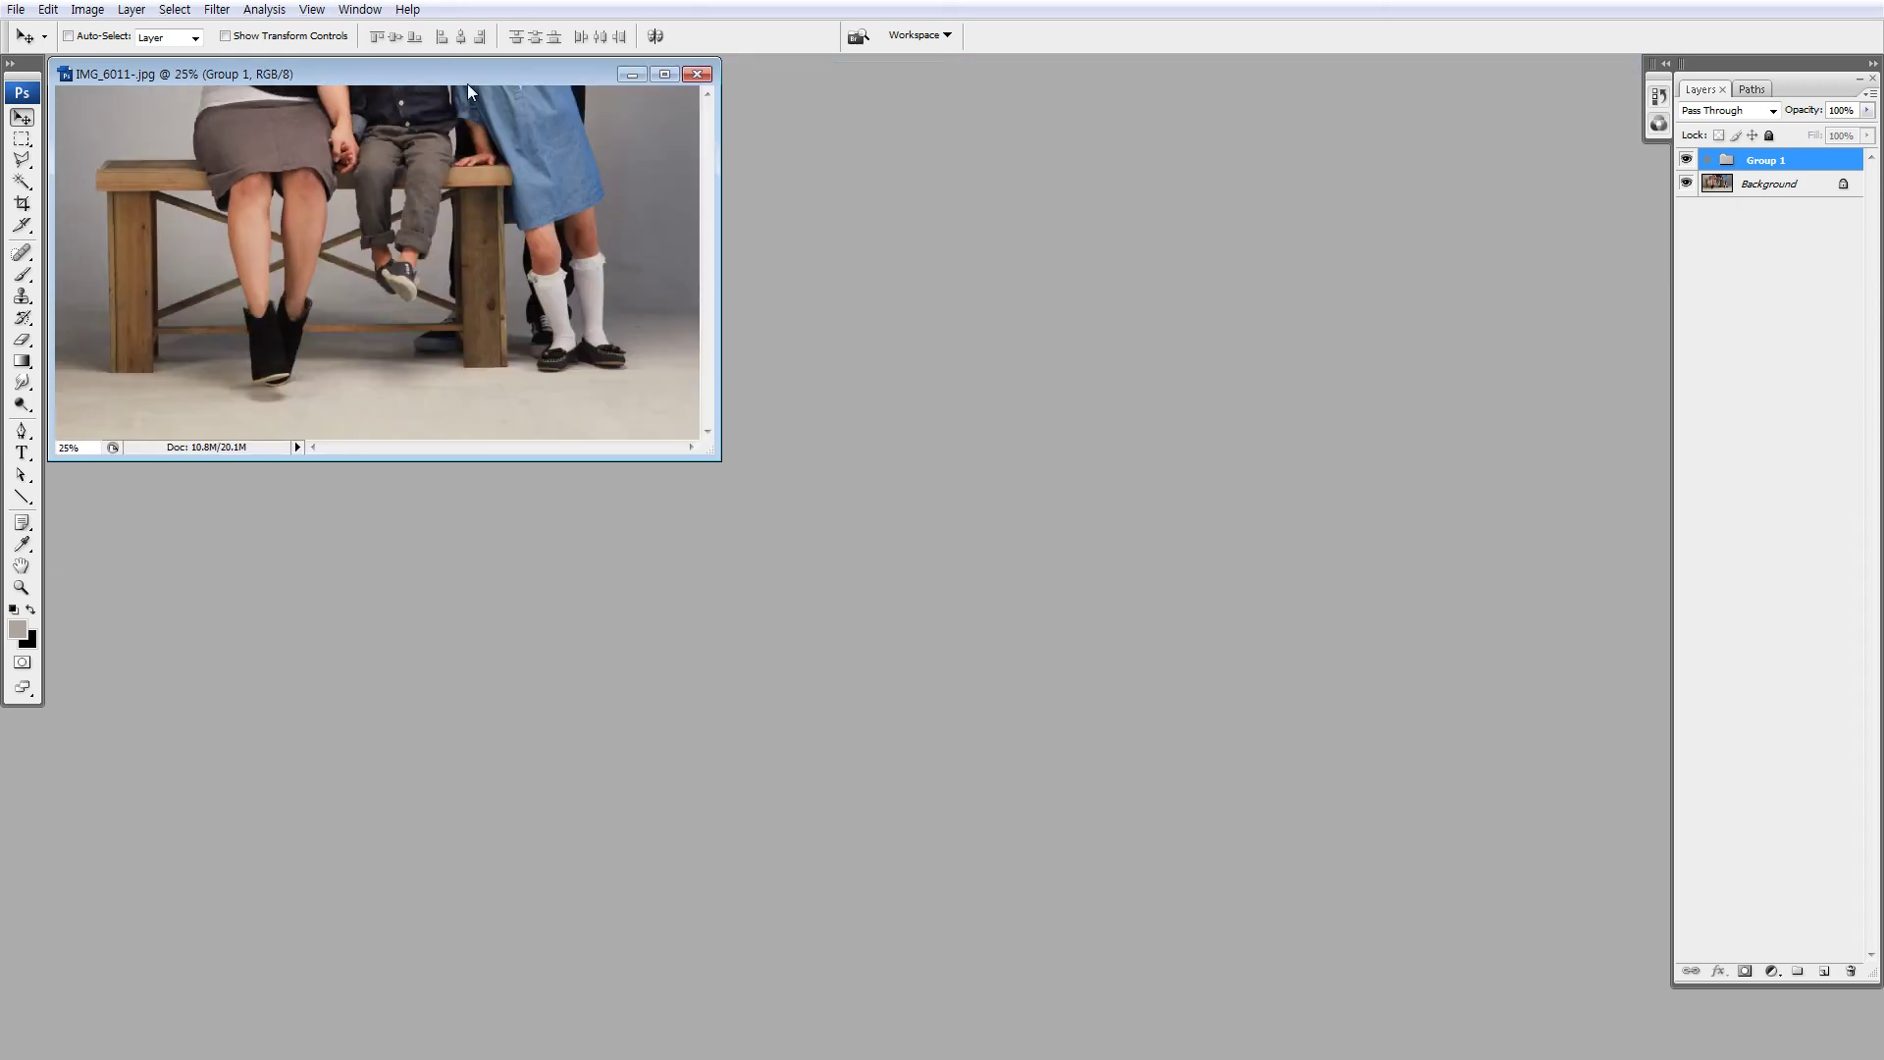
{"action": "left_click_drag", "start_coordinate": [467, 84], "coordinate": [803, 224]}
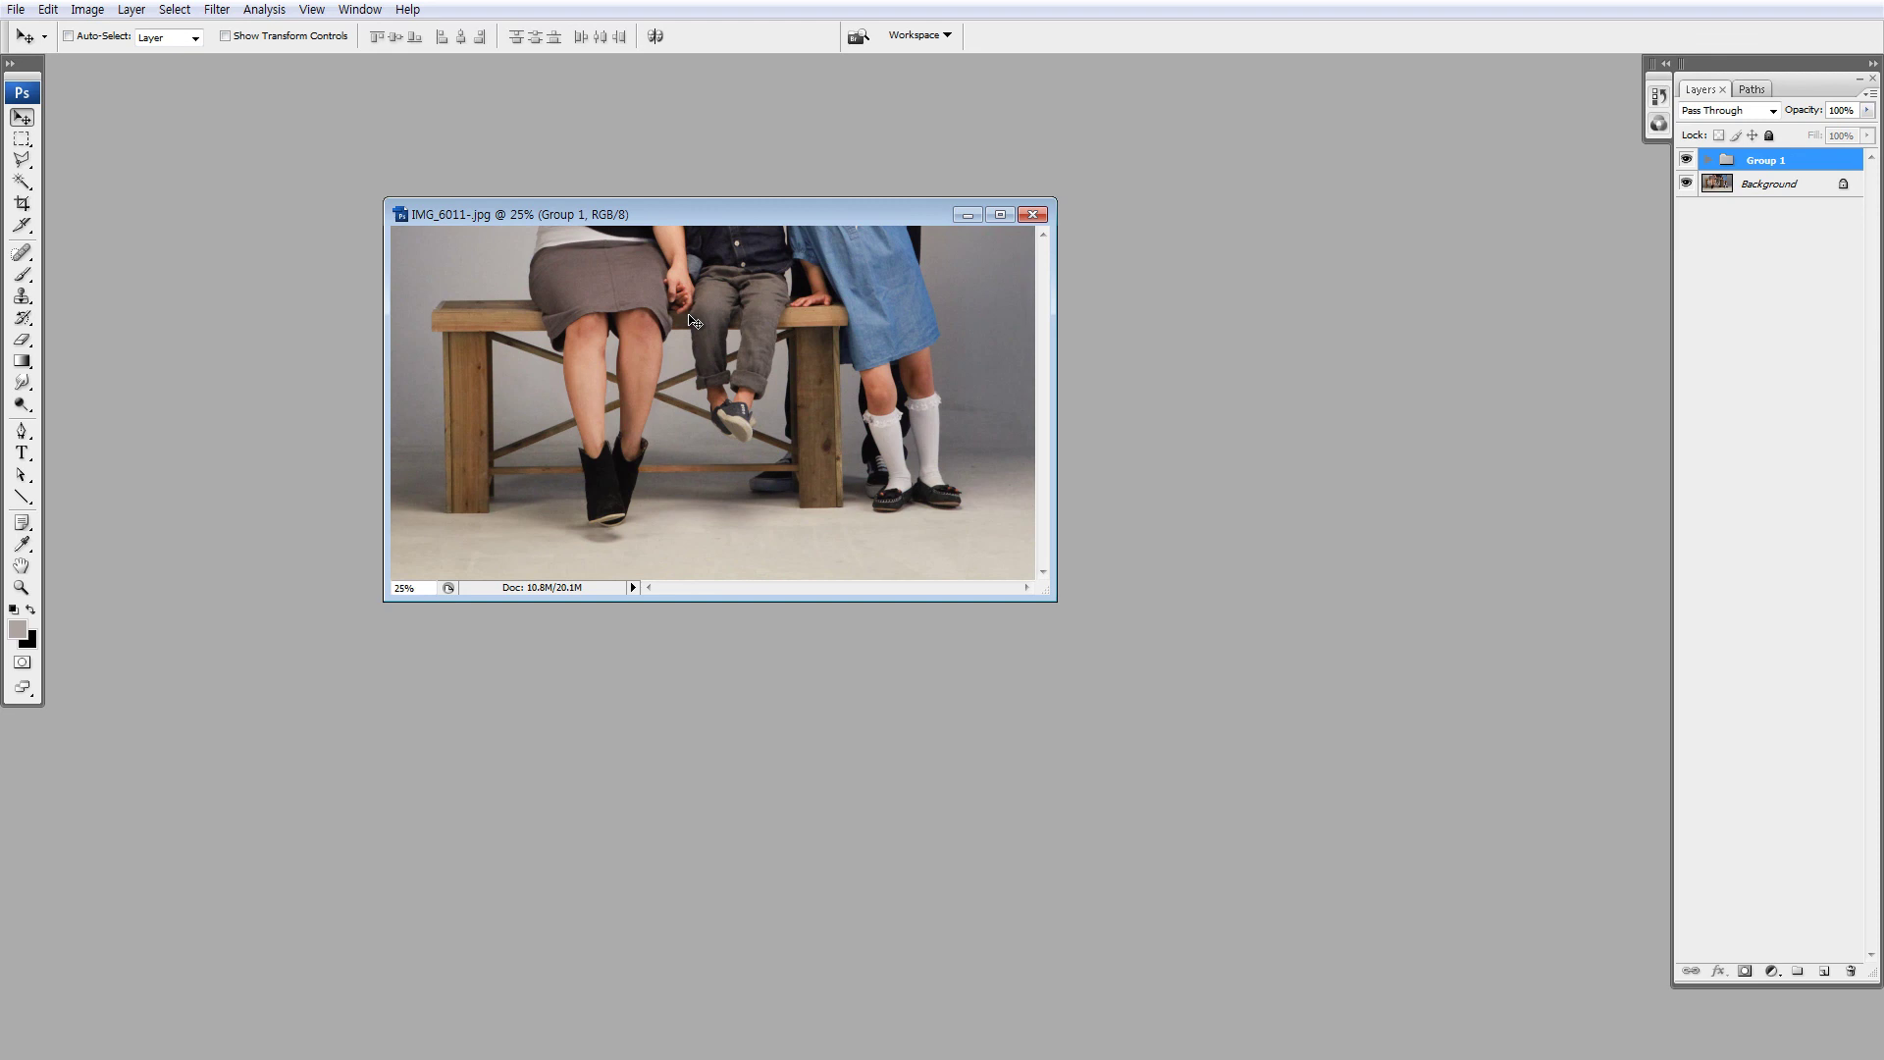
{"action": "key", "text": "z"}
{"action": "left_click_drag", "start_coordinate": [579, 329], "coordinate": [741, 438]}
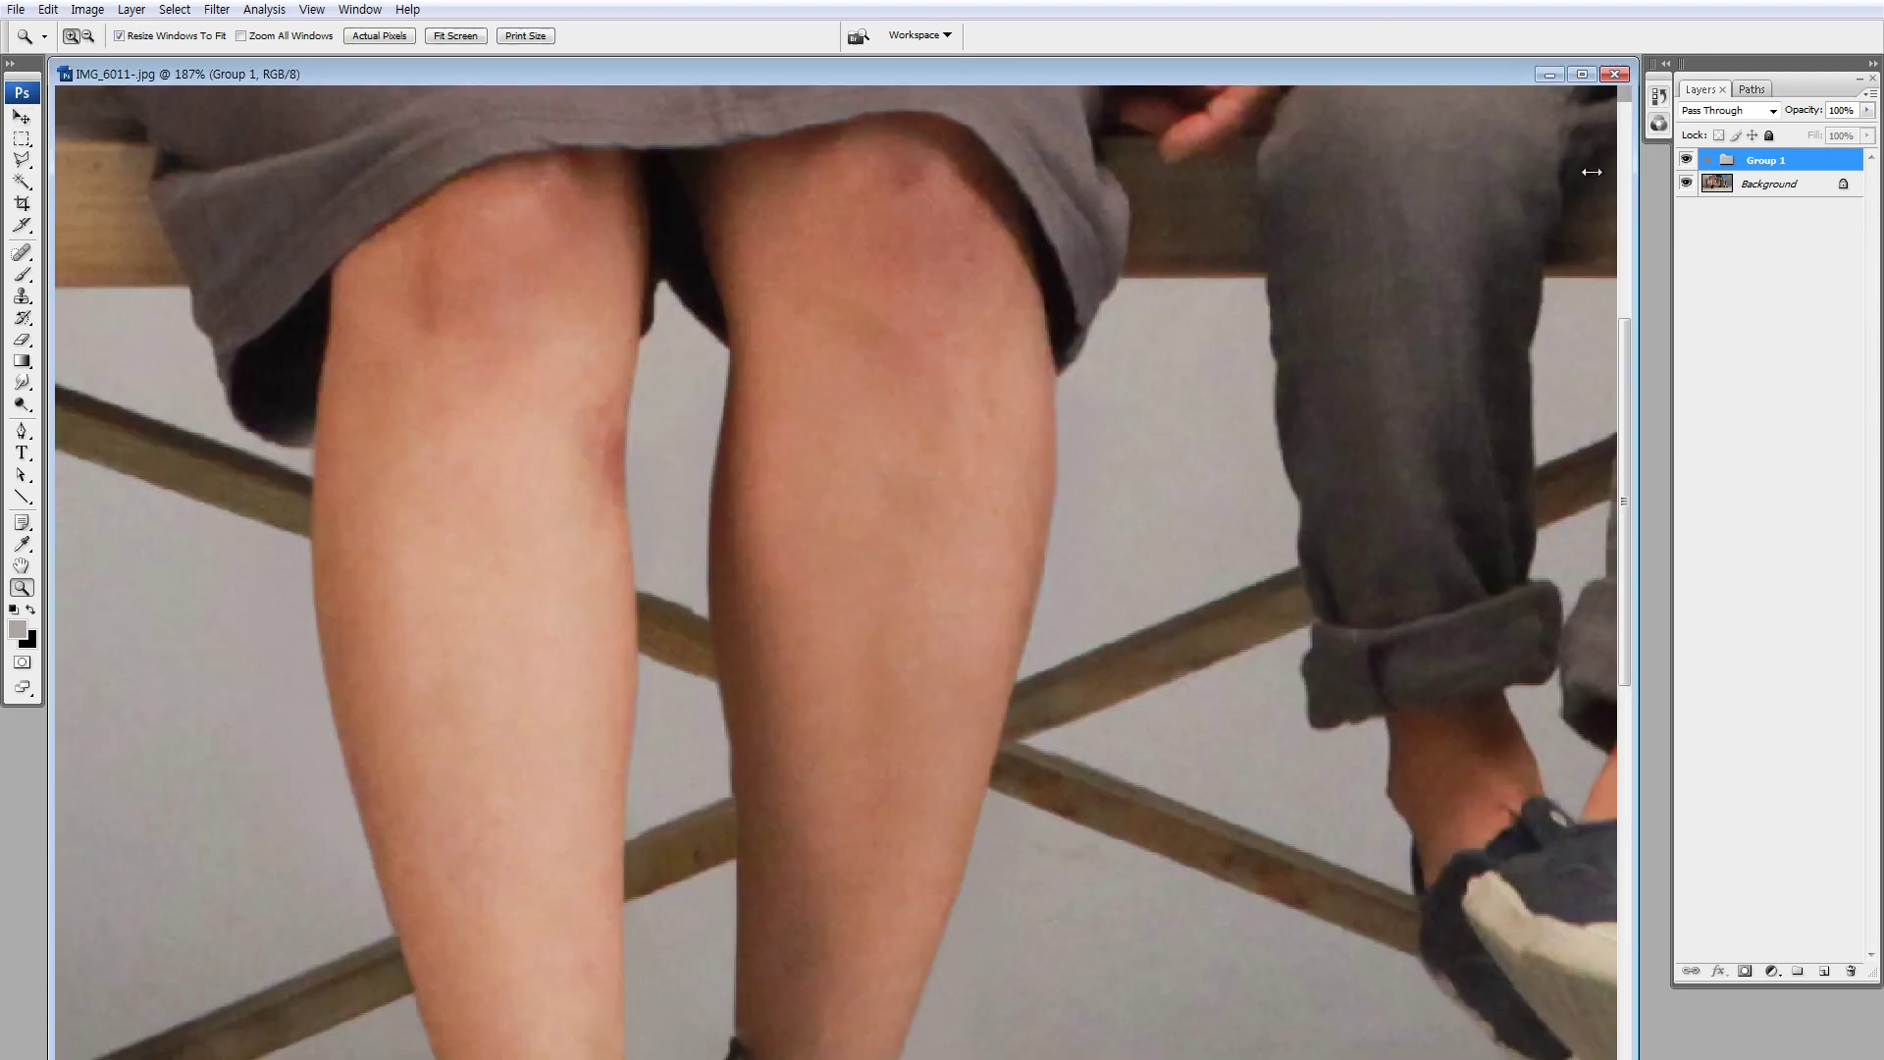
Step: Expand Group 1, pick Layer 3, and load then drop its leg outline selection
{"action": "left_click", "coordinate": [1709, 160]}
{"action": "left_click", "coordinate": [1686, 209], "text": "alt"}
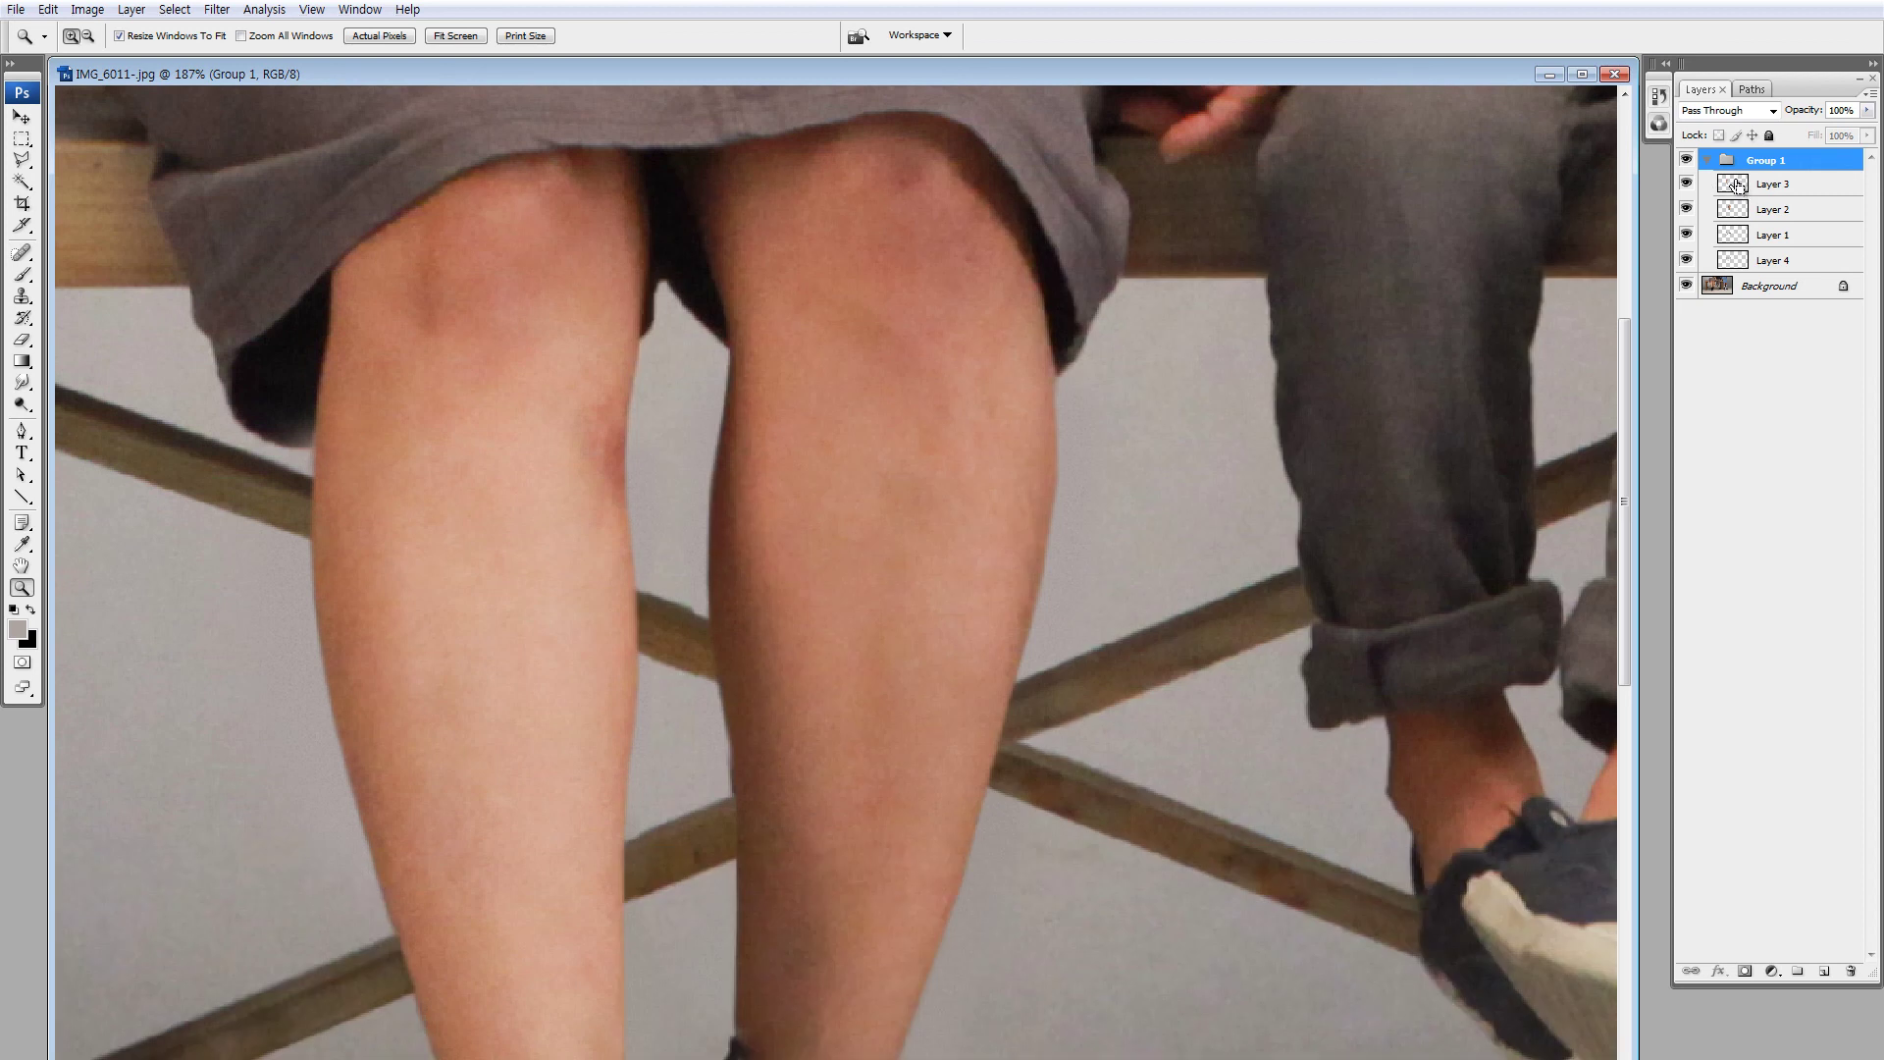
{"action": "left_click", "coordinate": [1735, 184], "text": "ctrl"}
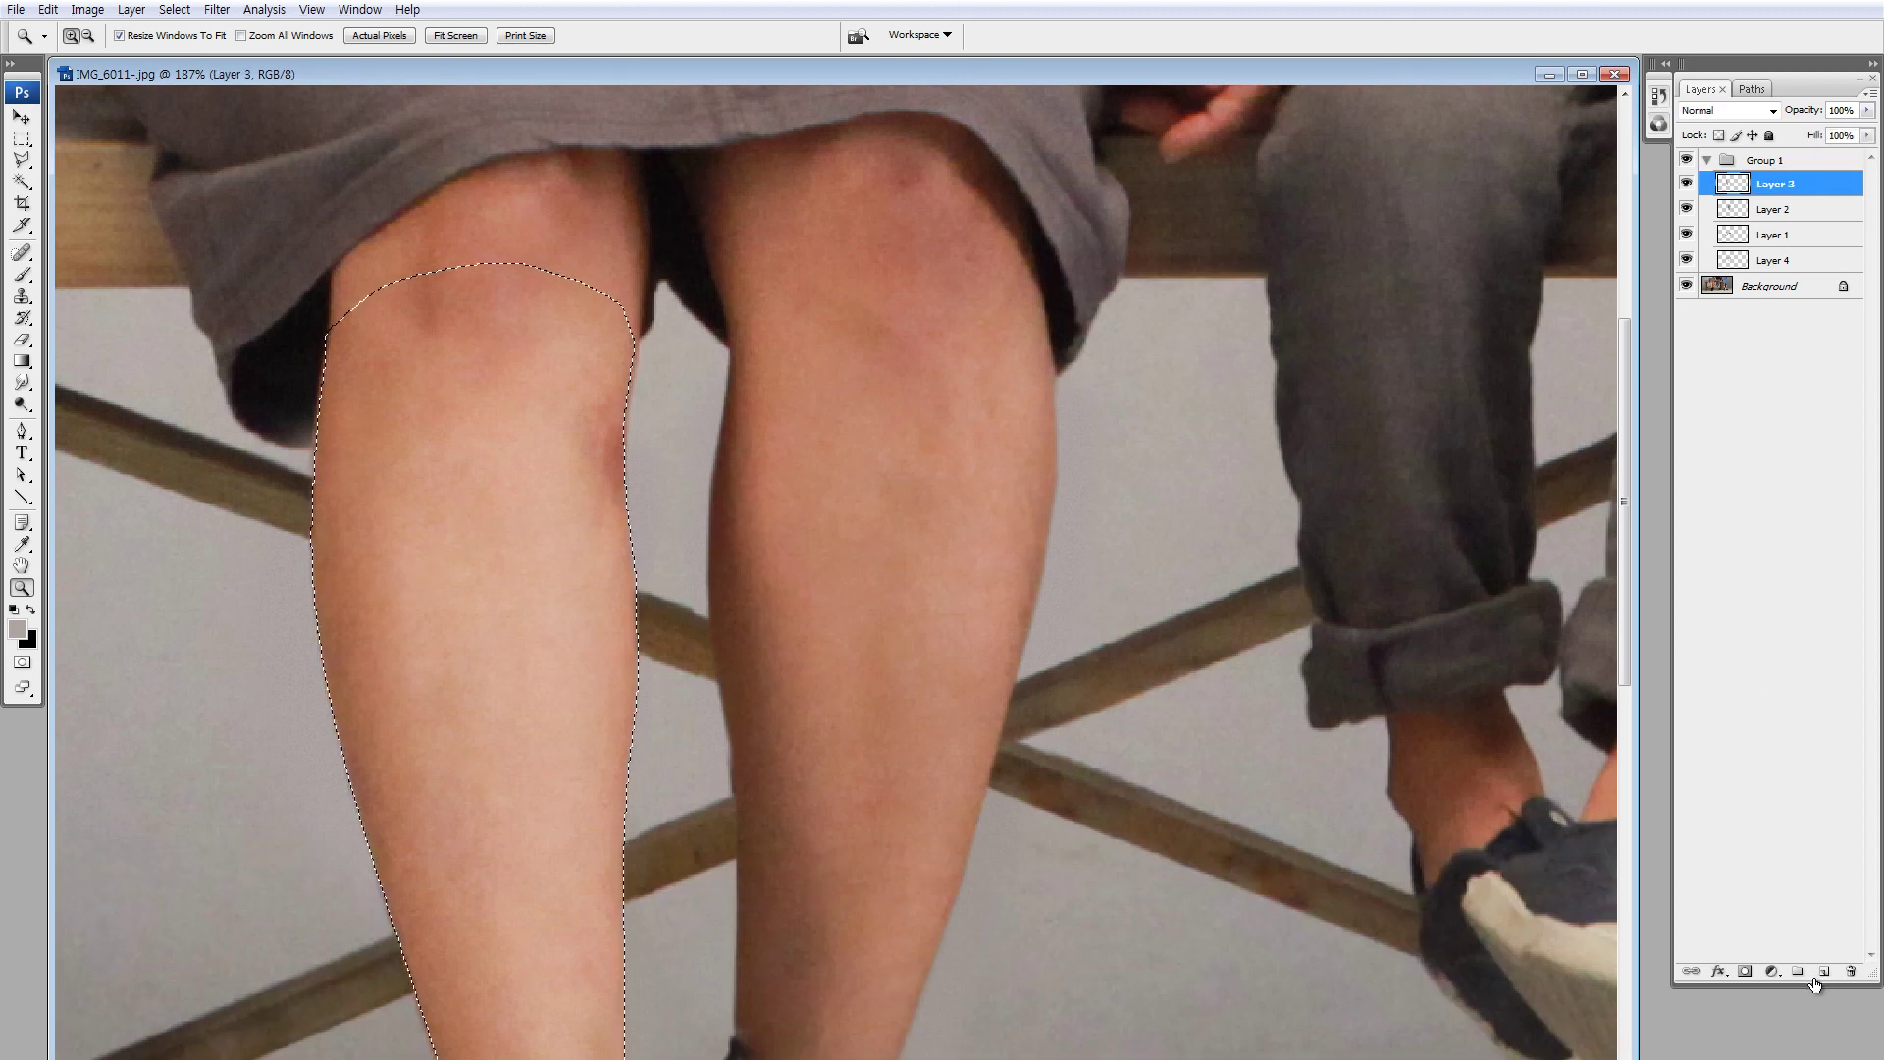
{"action": "key", "text": "ctrl+h"}
Step: Paint sampled skin tones over the reddish shadow on the left leg's inner edge
{"action": "key", "text": "b"}
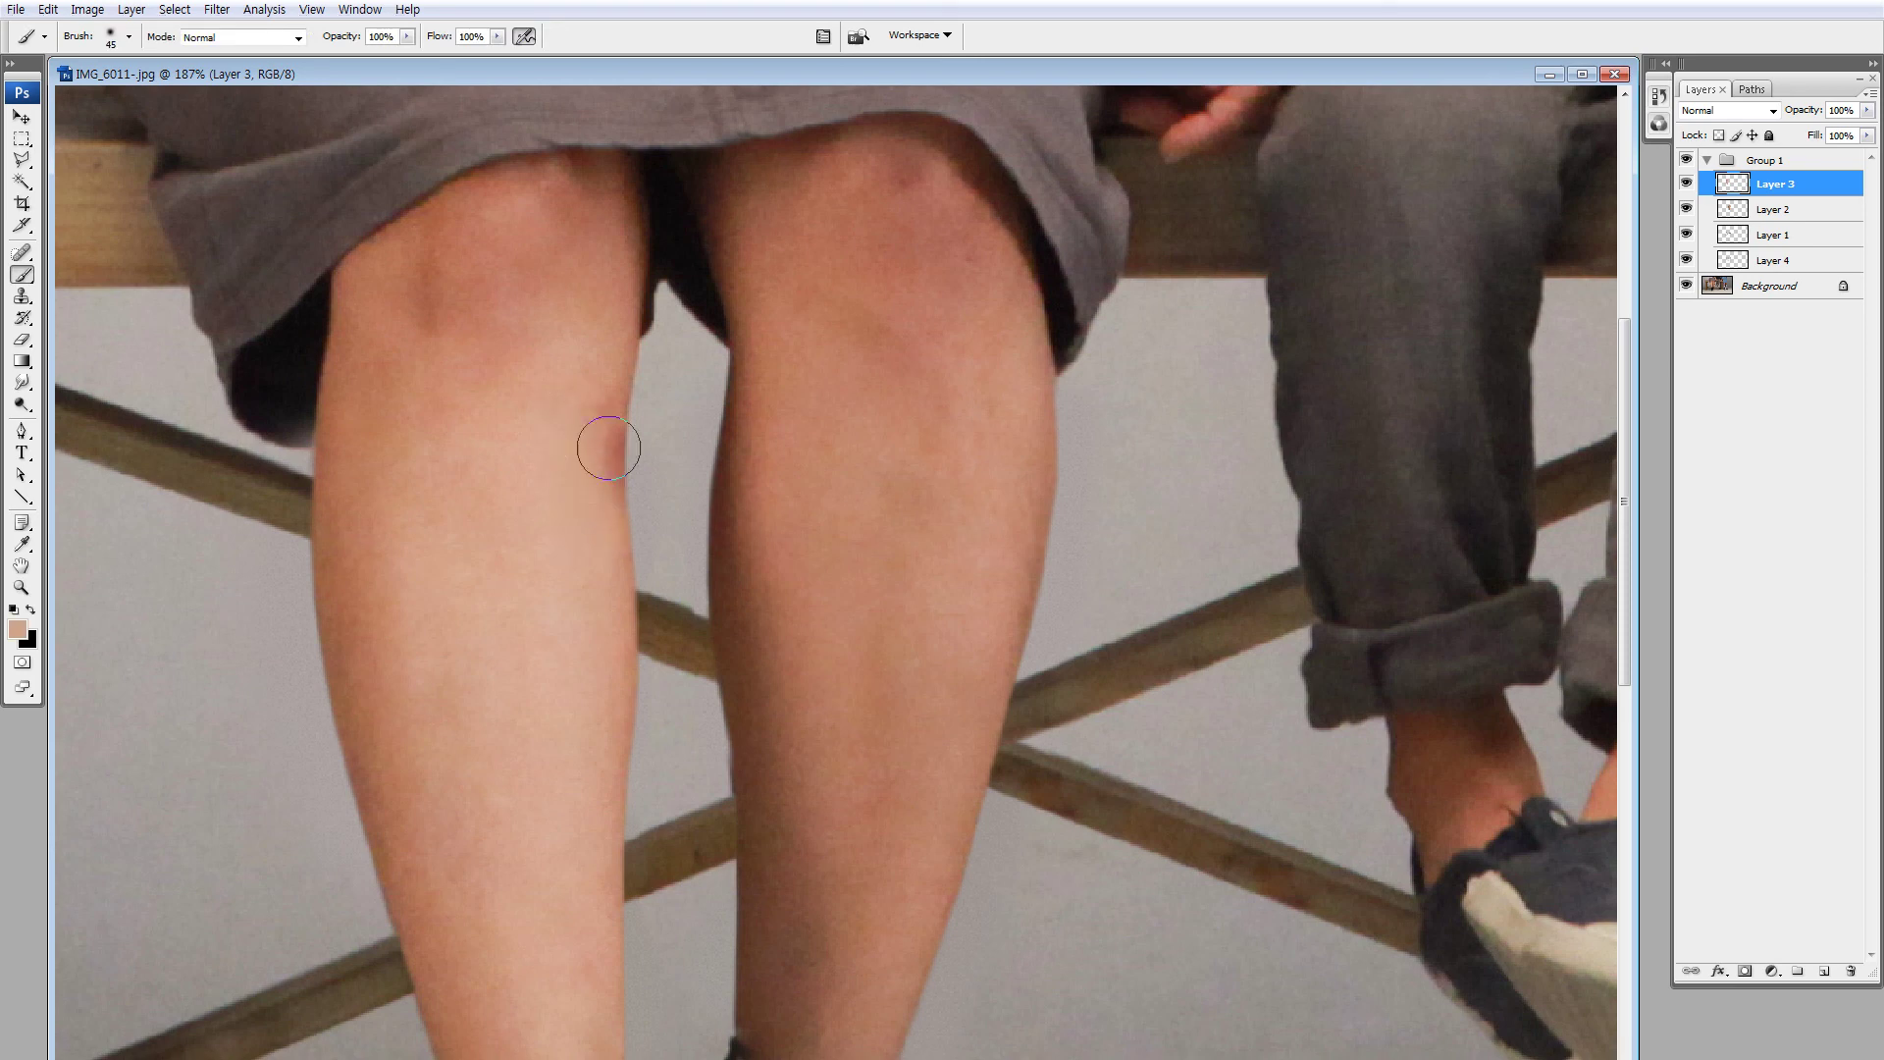
{"action": "left_click", "coordinate": [618, 358], "text": "alt"}
{"action": "left_click_drag", "start_coordinate": [631, 441], "coordinate": [588, 526]}
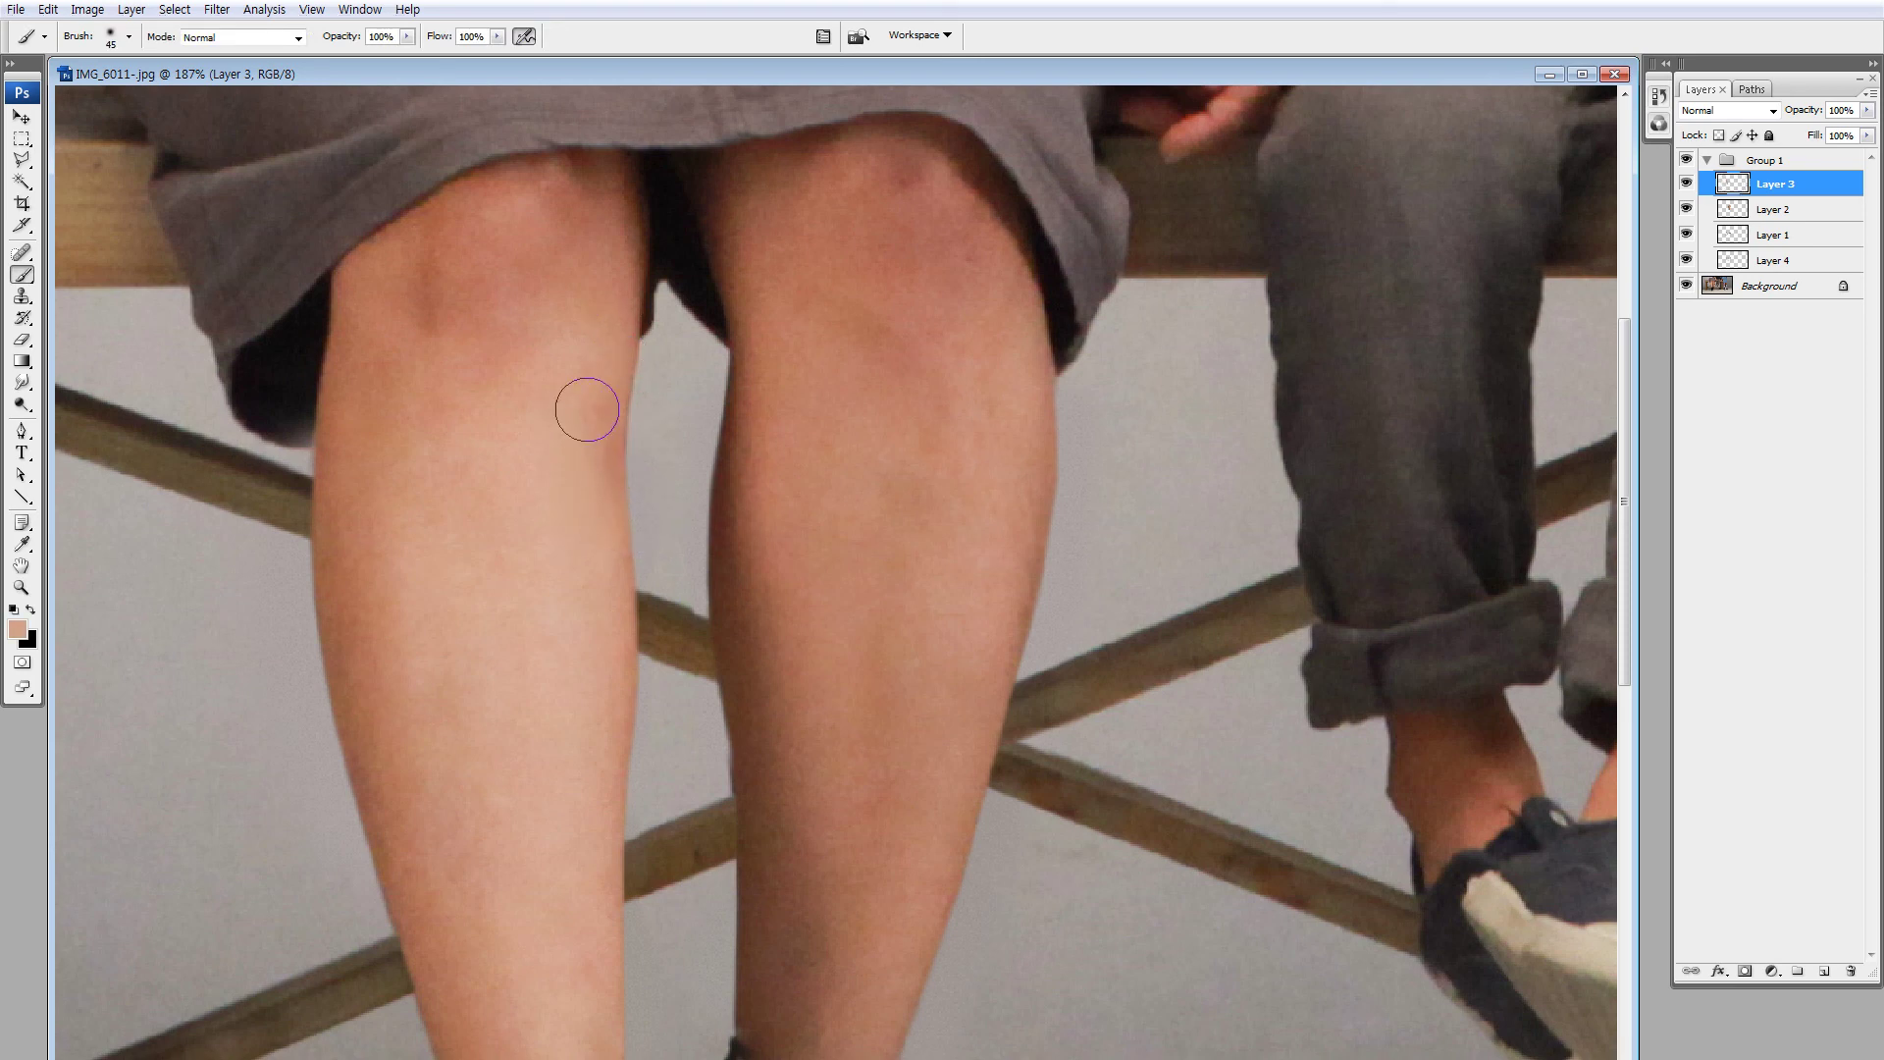
{"action": "left_click_drag", "start_coordinate": [585, 408], "coordinate": [628, 596]}
{"action": "left_click", "coordinate": [634, 557], "text": "alt"}
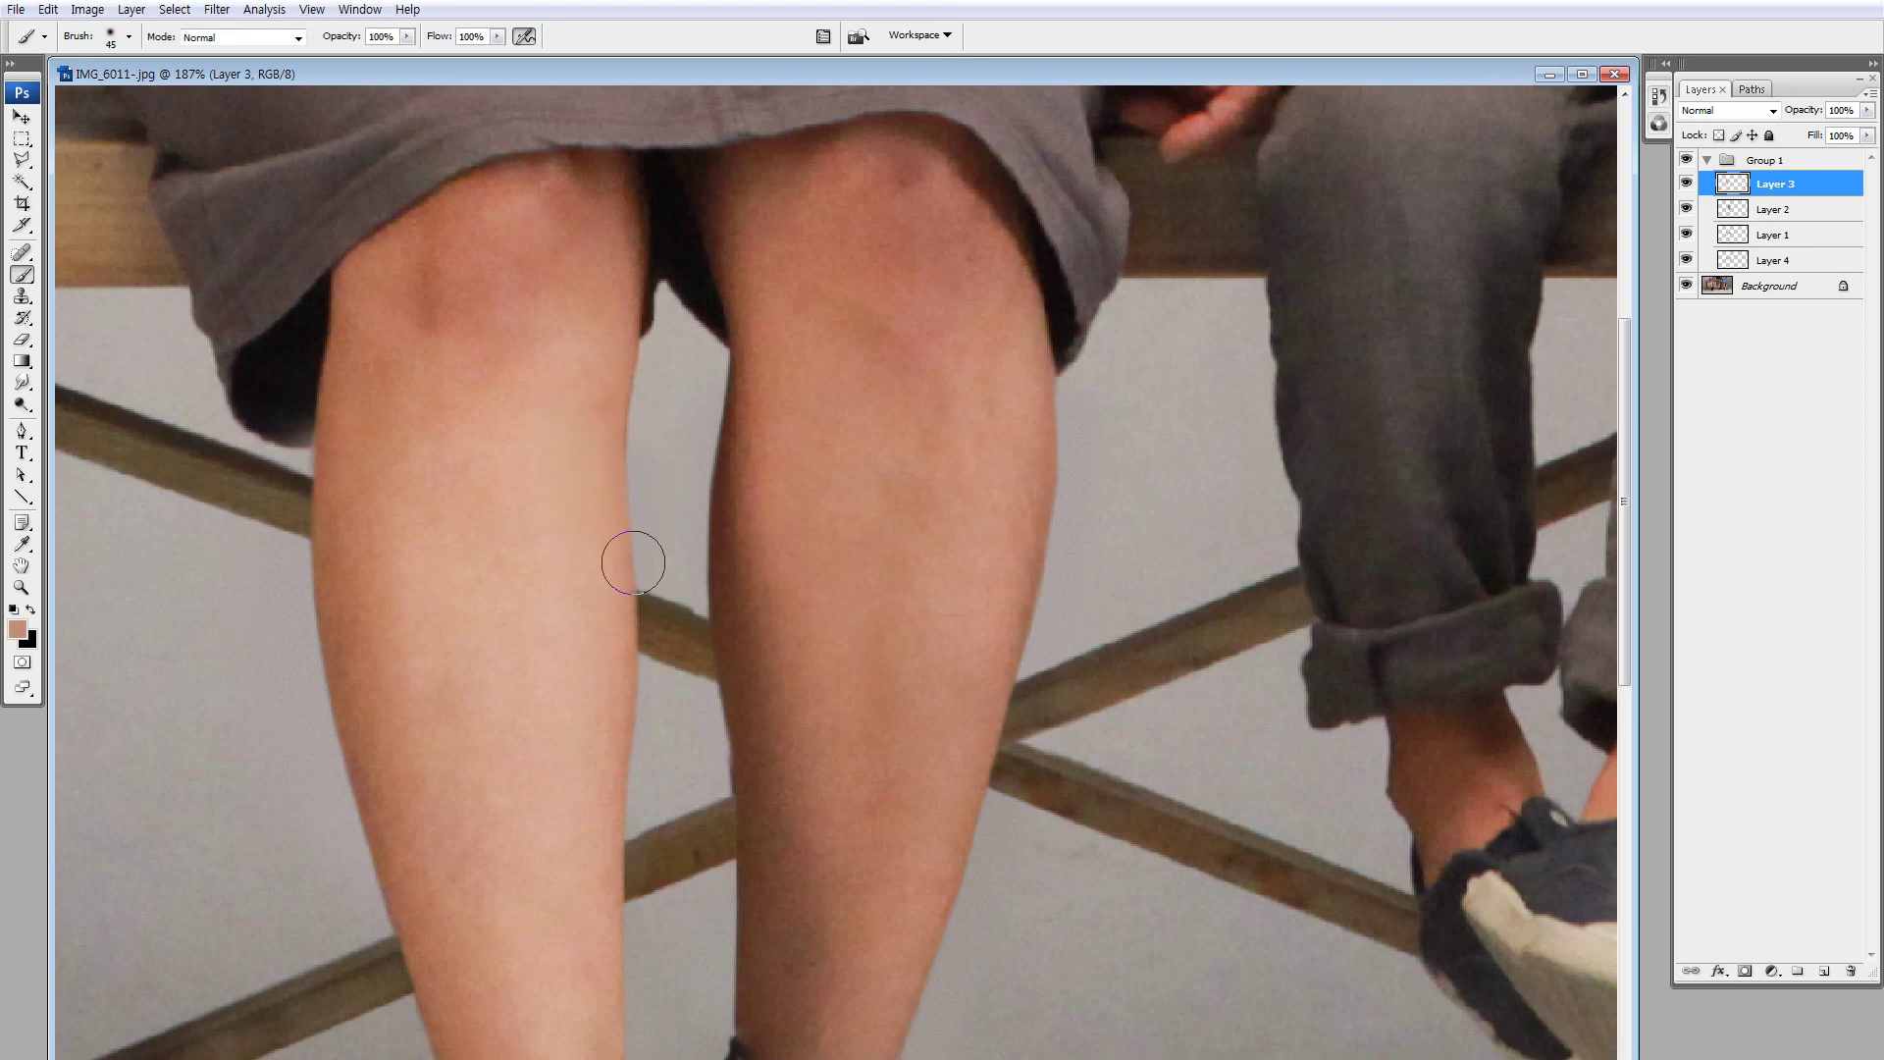
{"action": "left_click", "coordinate": [640, 284], "text": "alt"}
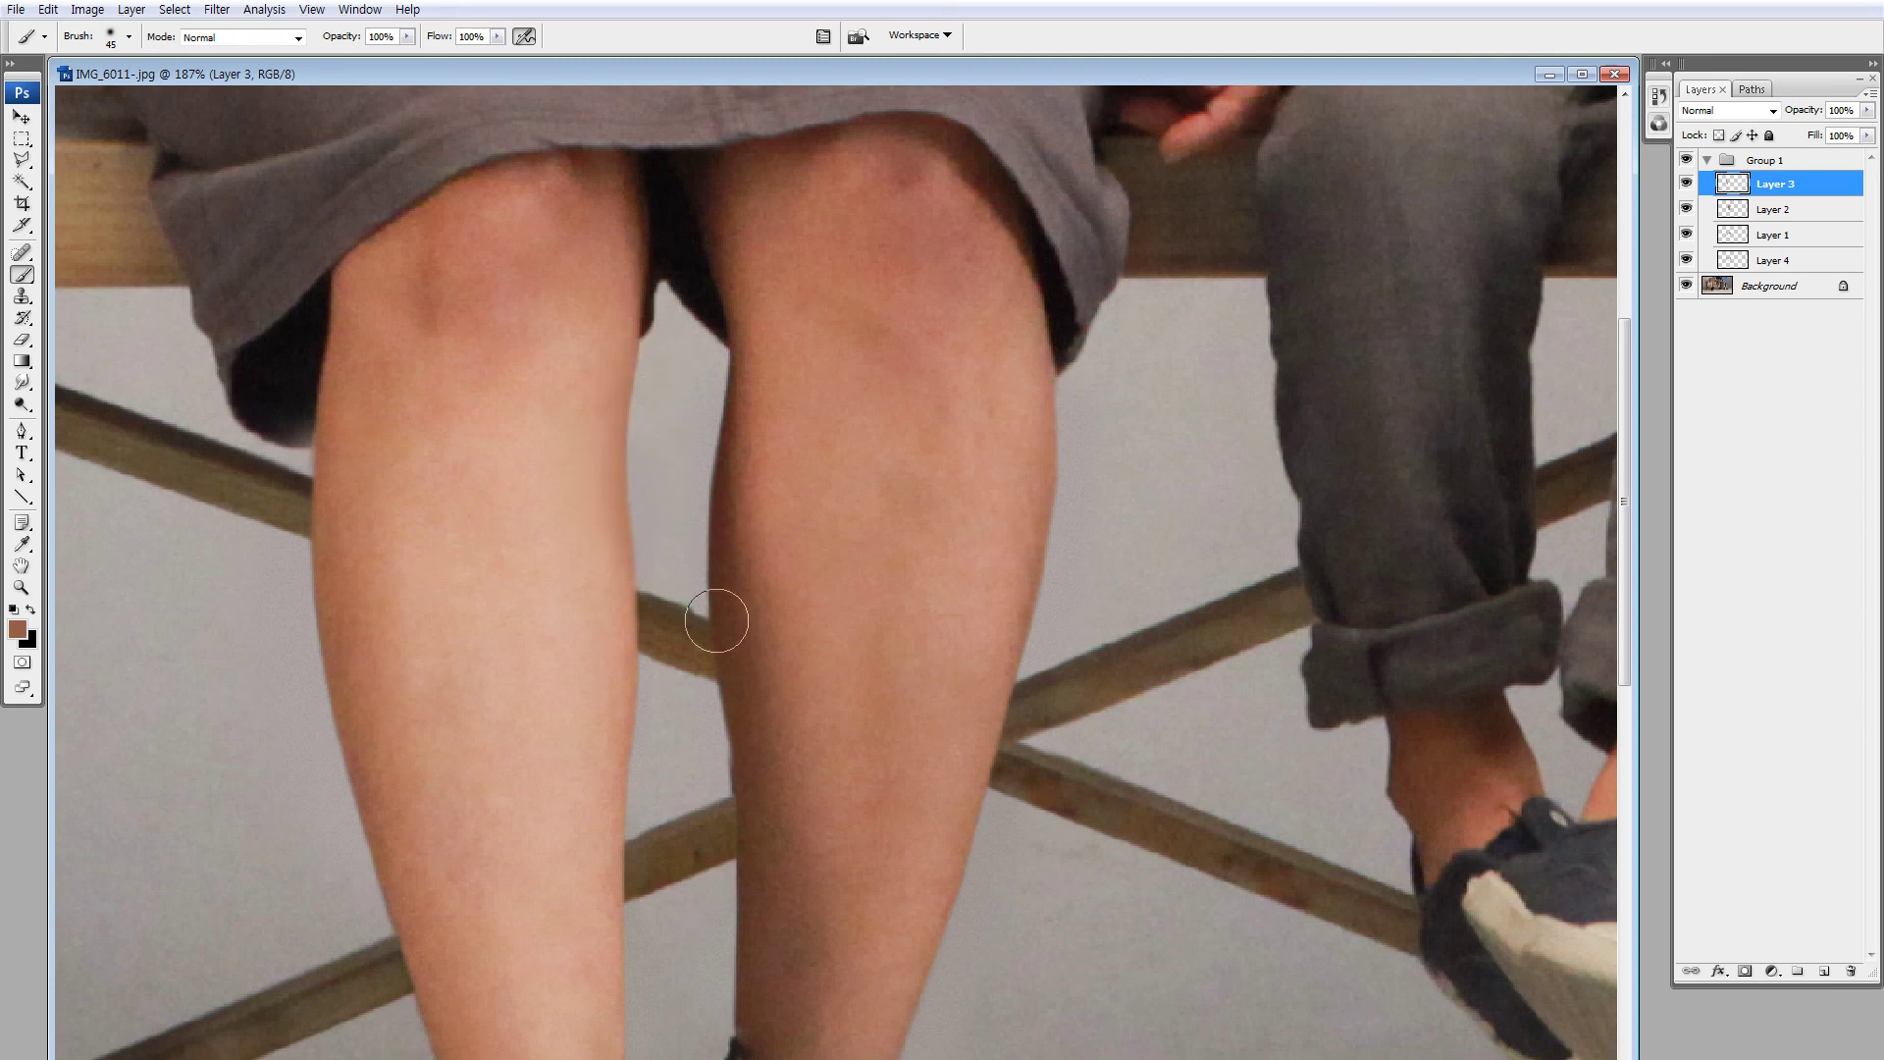
{"action": "key", "text": "ctrl+minus"}
{"action": "key", "text": "ctrl+minus"}
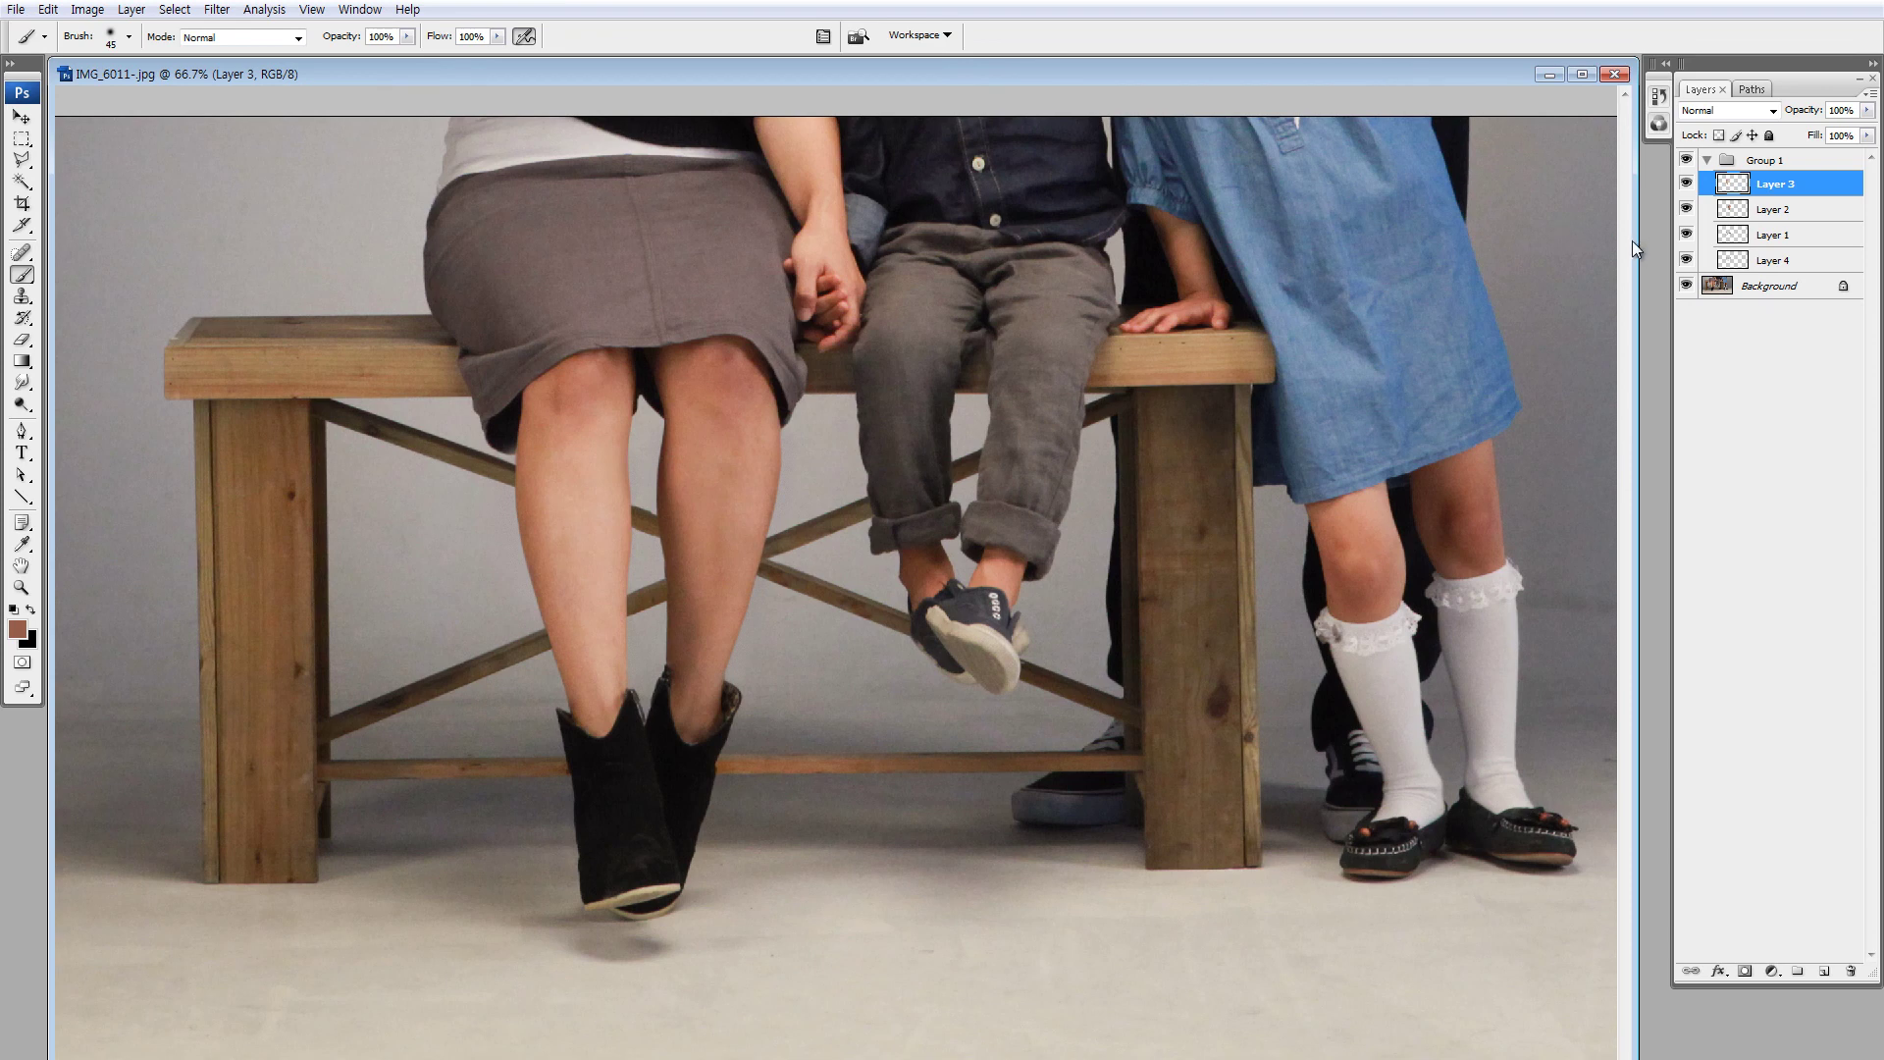
Step: Sample a lighter skin tone from the leg and toggle Layer 3 to compare the painting
{"action": "left_click", "coordinate": [631, 484], "text": "alt"}
{"action": "left_click", "coordinate": [1690, 184]}
{"action": "key", "text": "ctrl+minus"}
{"action": "key", "text": "ctrl+minus"}
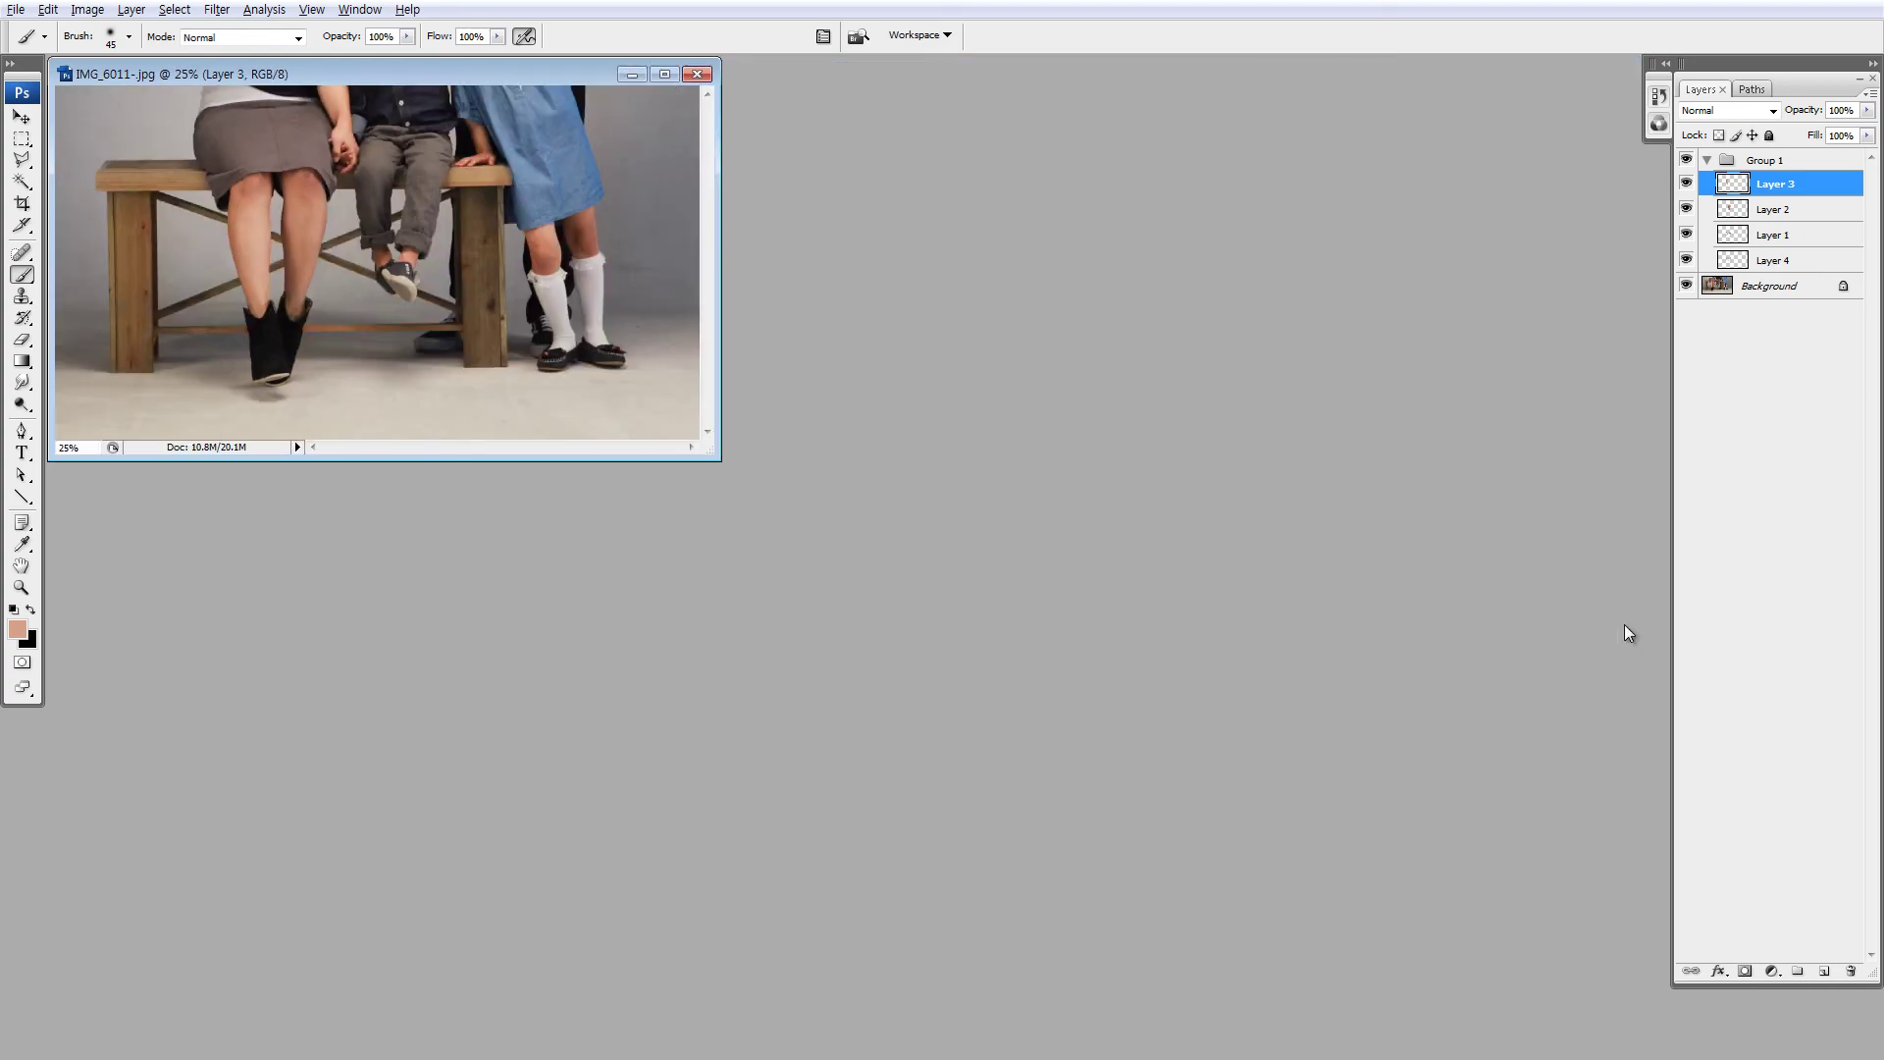